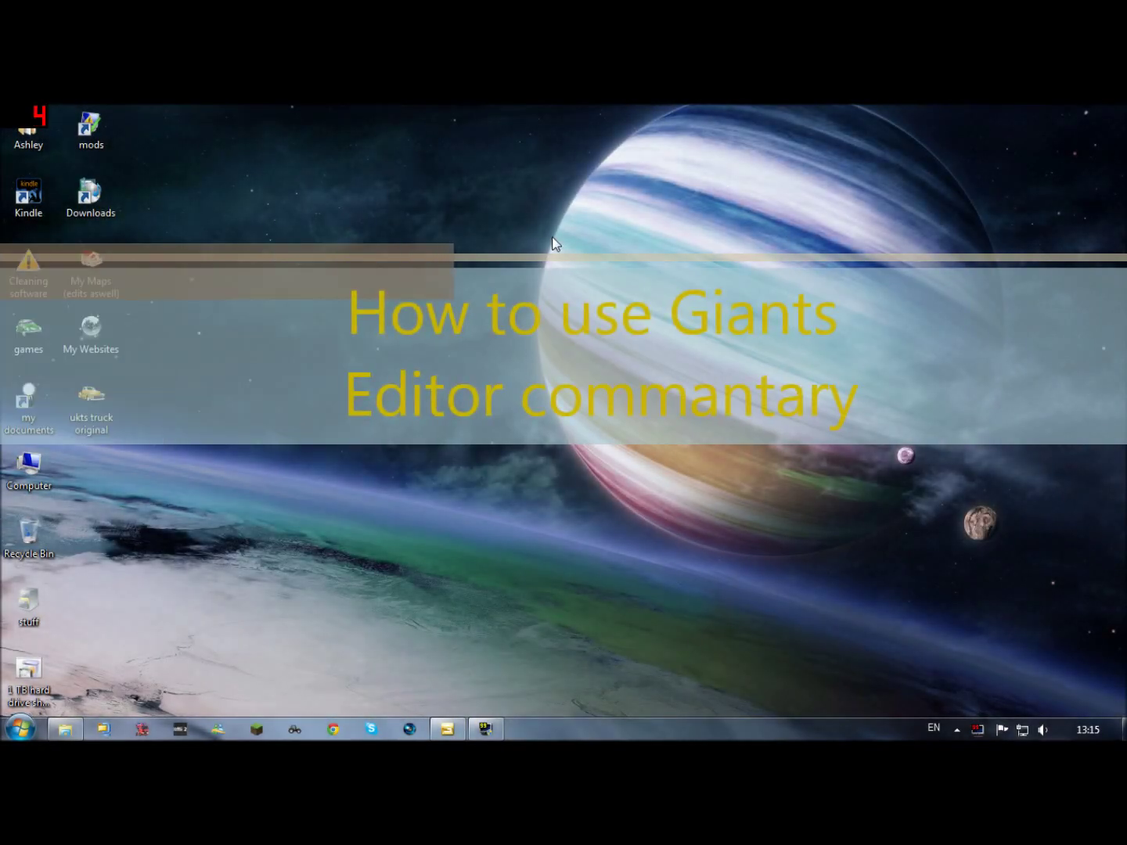
Step: Switch to Windows Explorer and open the "my map (original)" folder in My Maps (edits aswell)
left_click(448, 729)
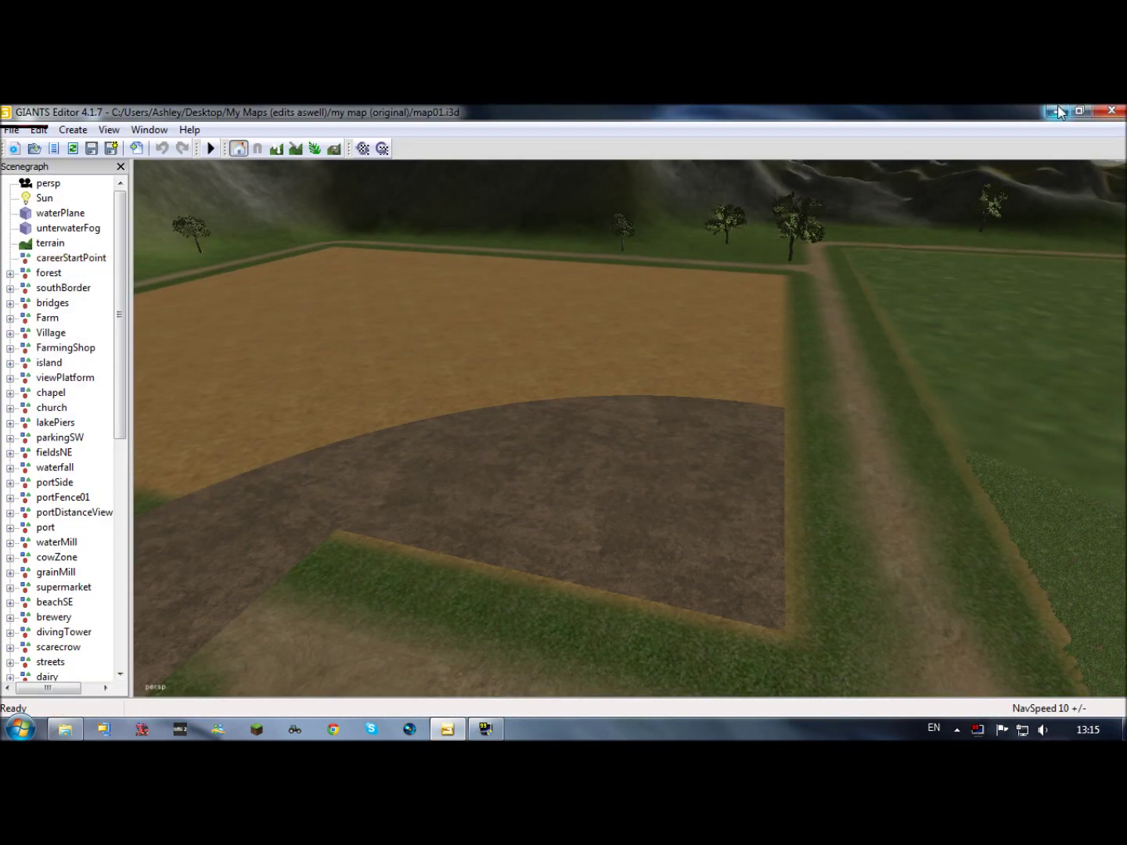
left_click(1058, 111)
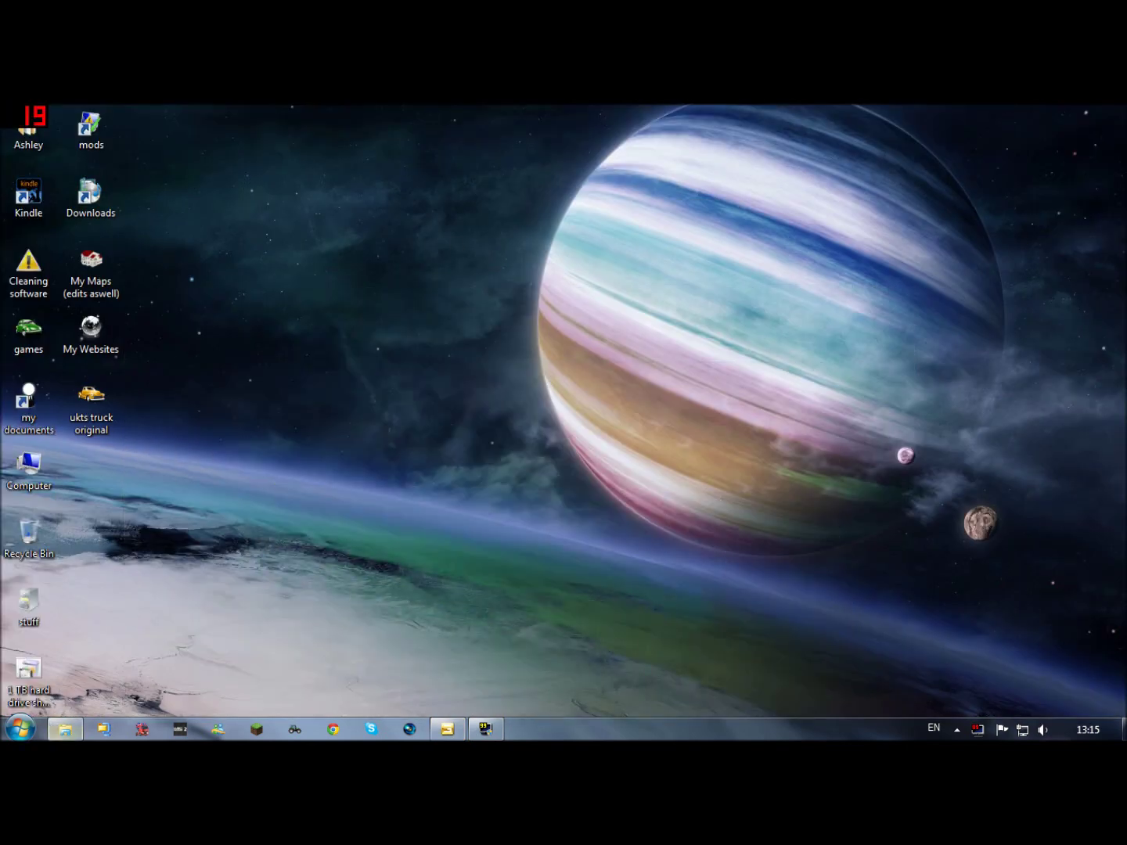
left_click(440, 729)
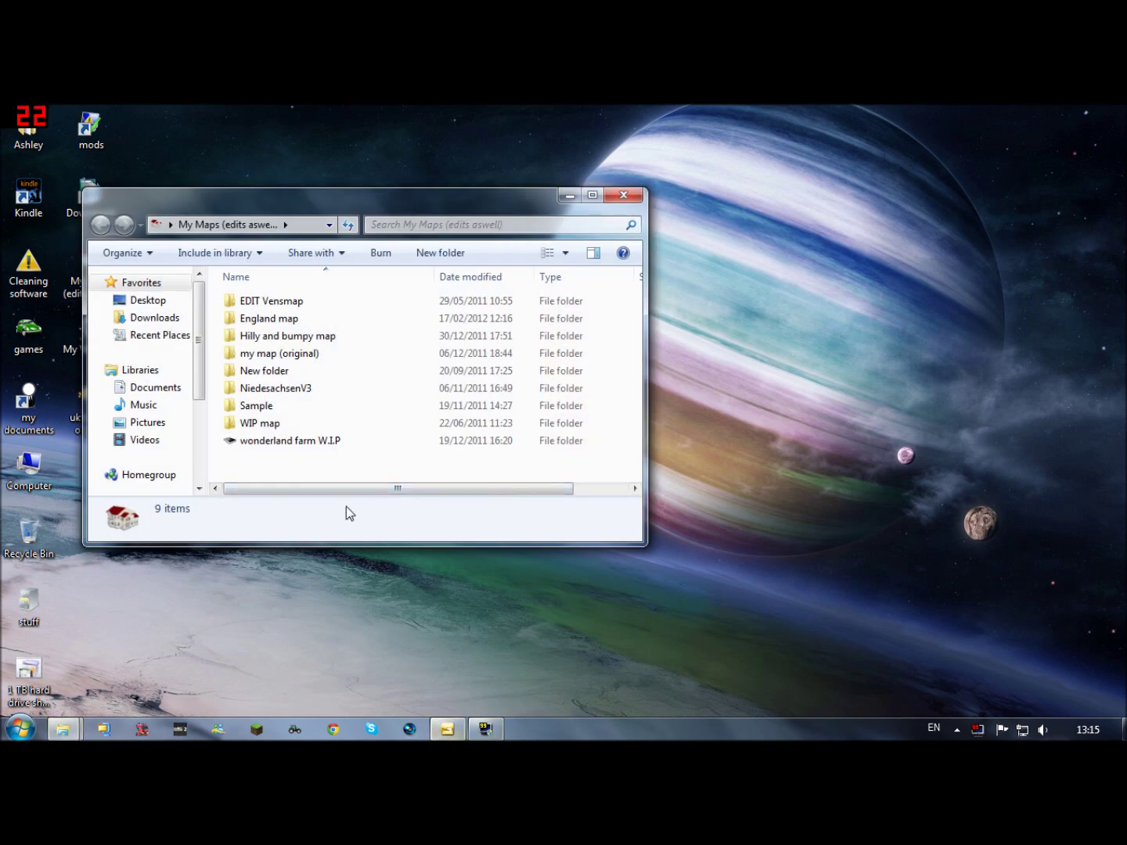
left_click_drag(338, 207, 336, 105)
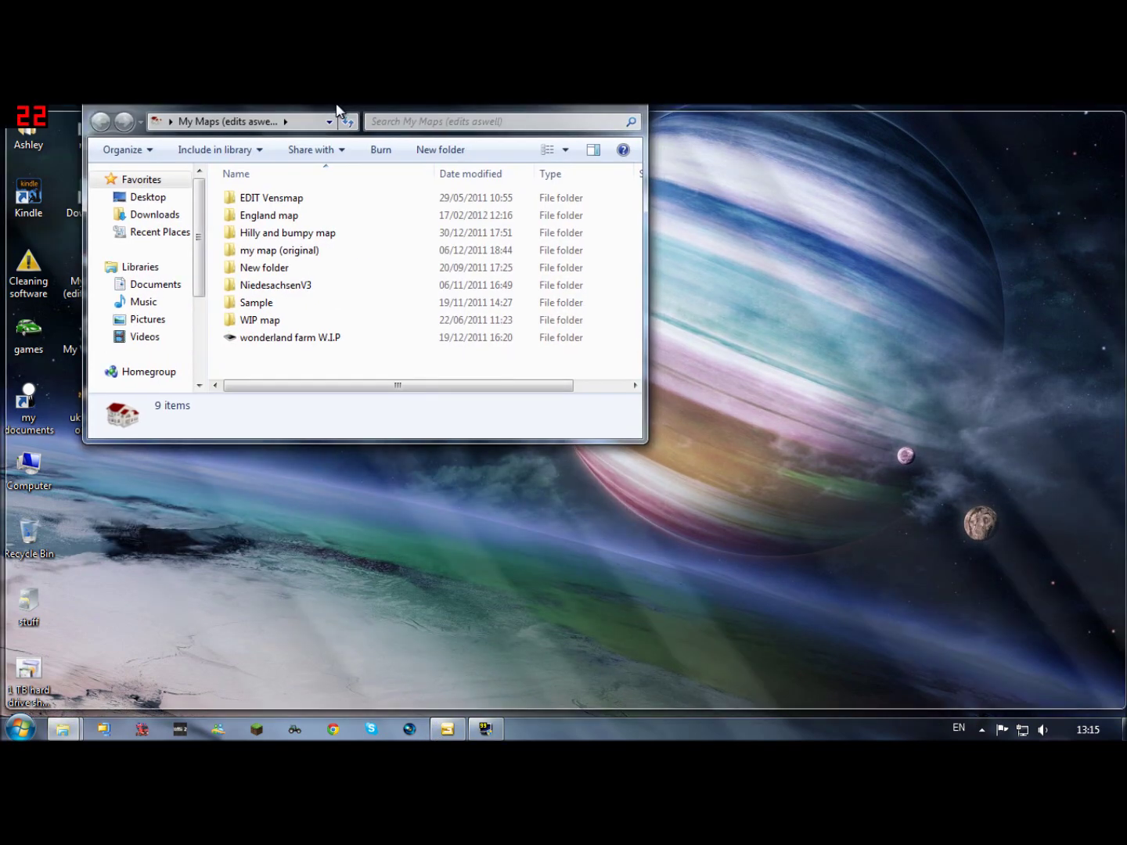
left_click(157, 271)
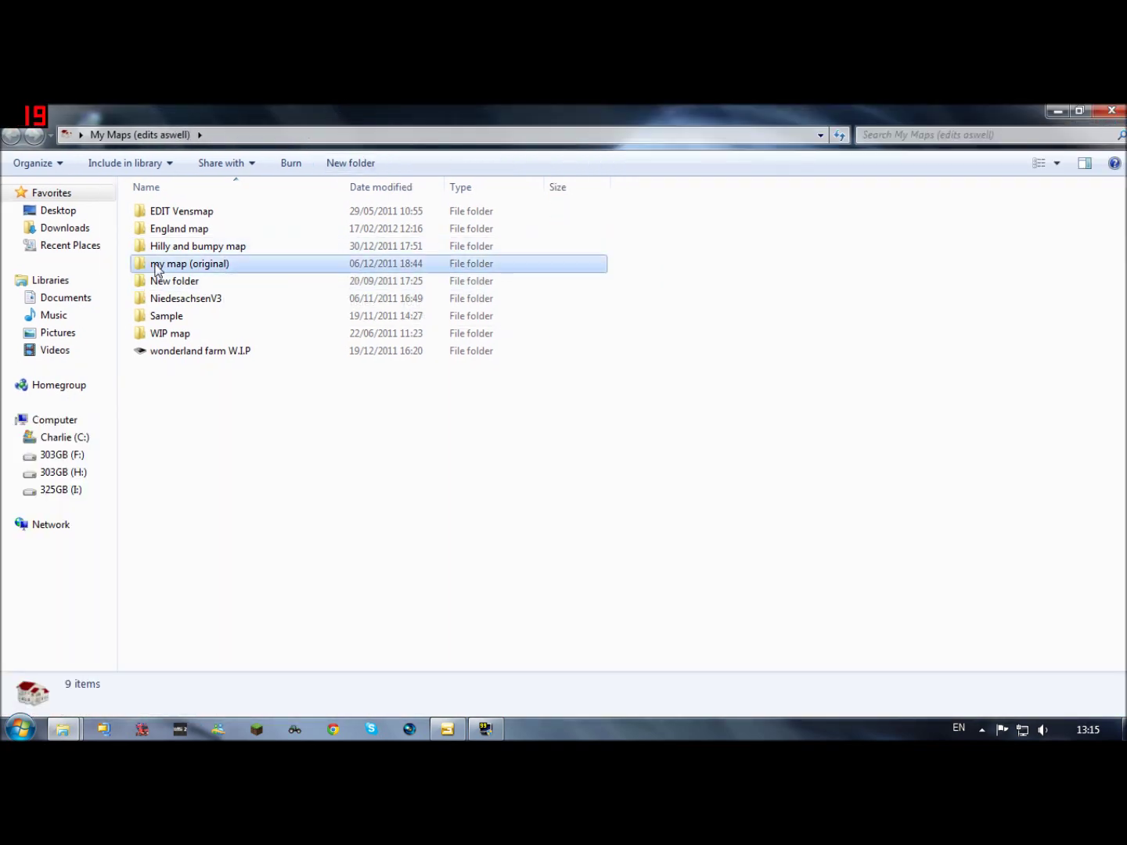
double_click(156, 270)
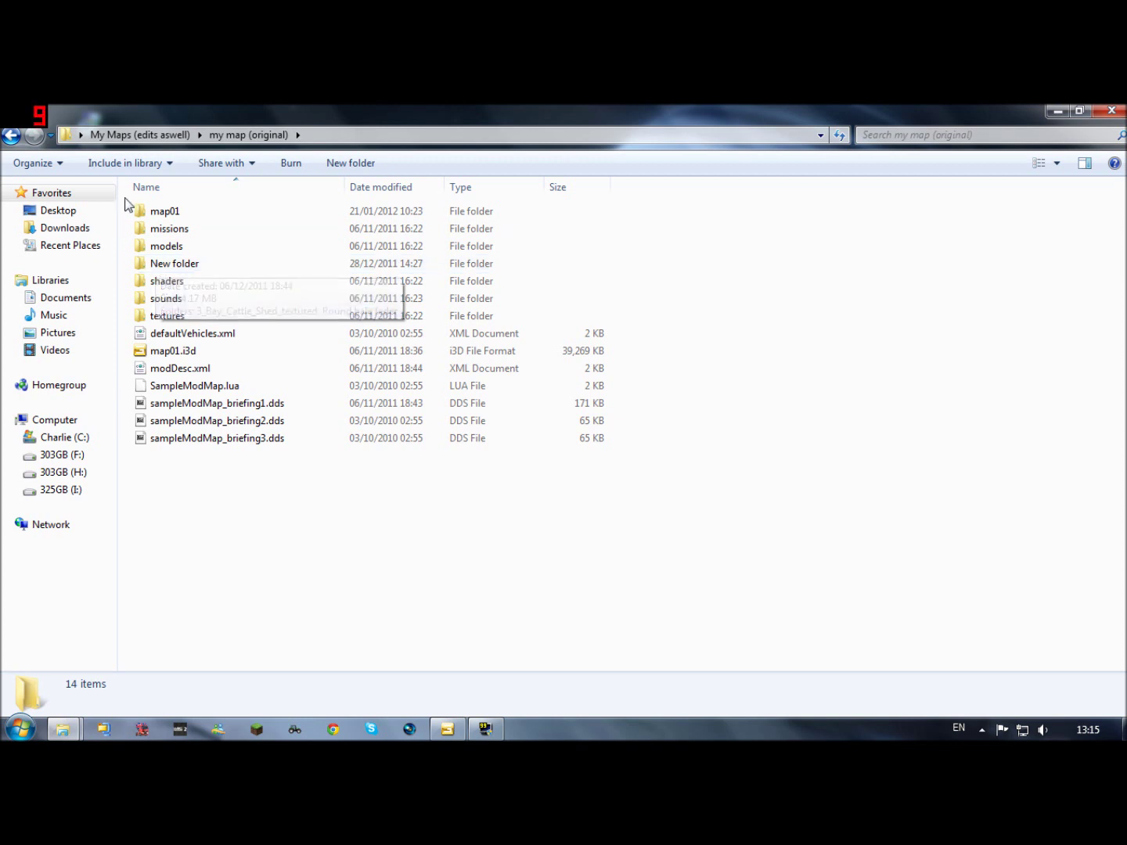
Step: Look over the complete set of subfolders and files that make up the map, leaving nothing selected
left_click_drag(127, 201, 222, 370)
left_click_drag(215, 526, 169, 201)
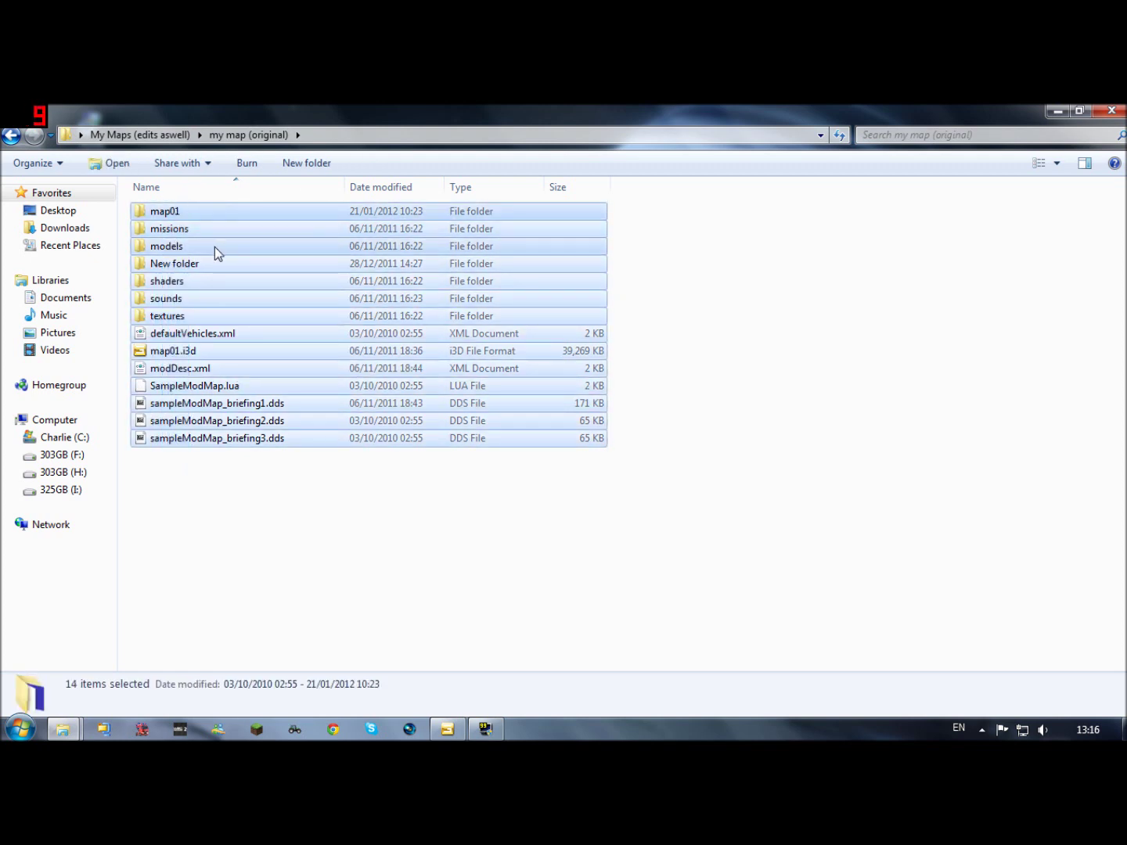
left_click(245, 474)
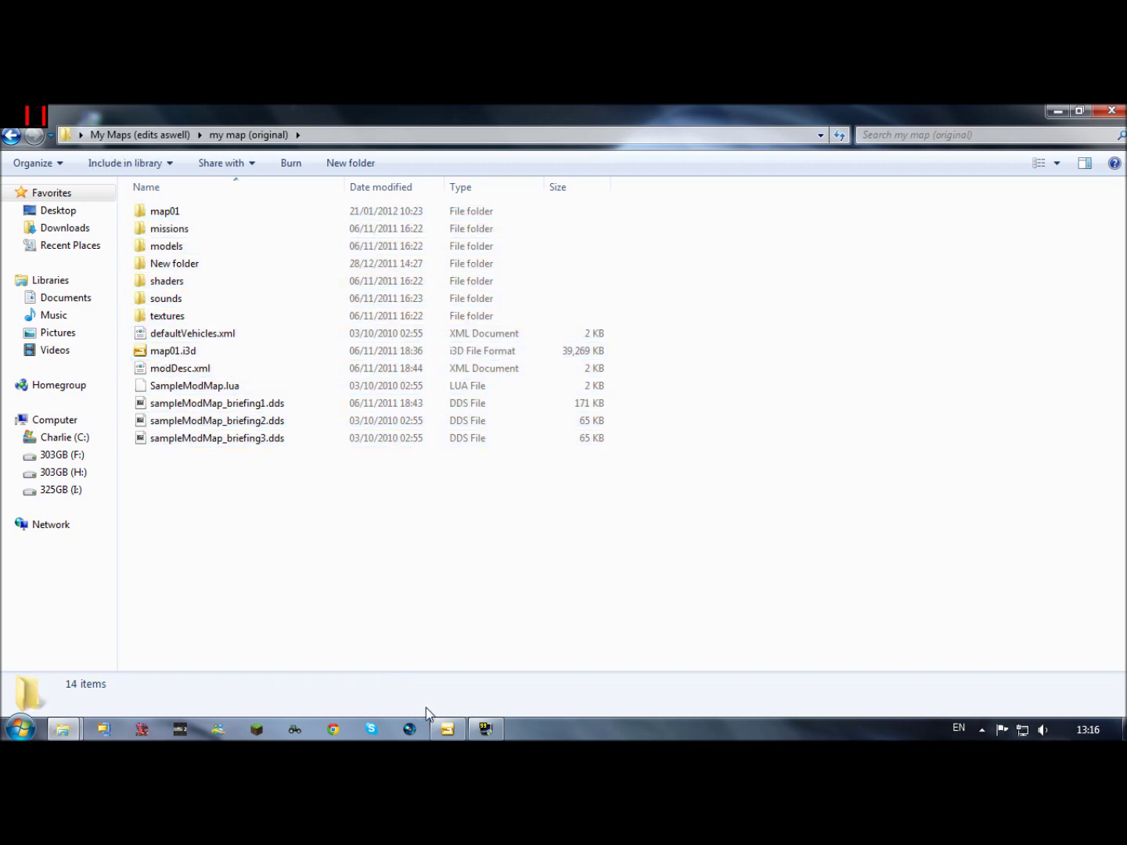
Step: Switch to GIANTS Editor and survey the map01.i3d landscape from the fields across to the farm silos
left_click(447, 727)
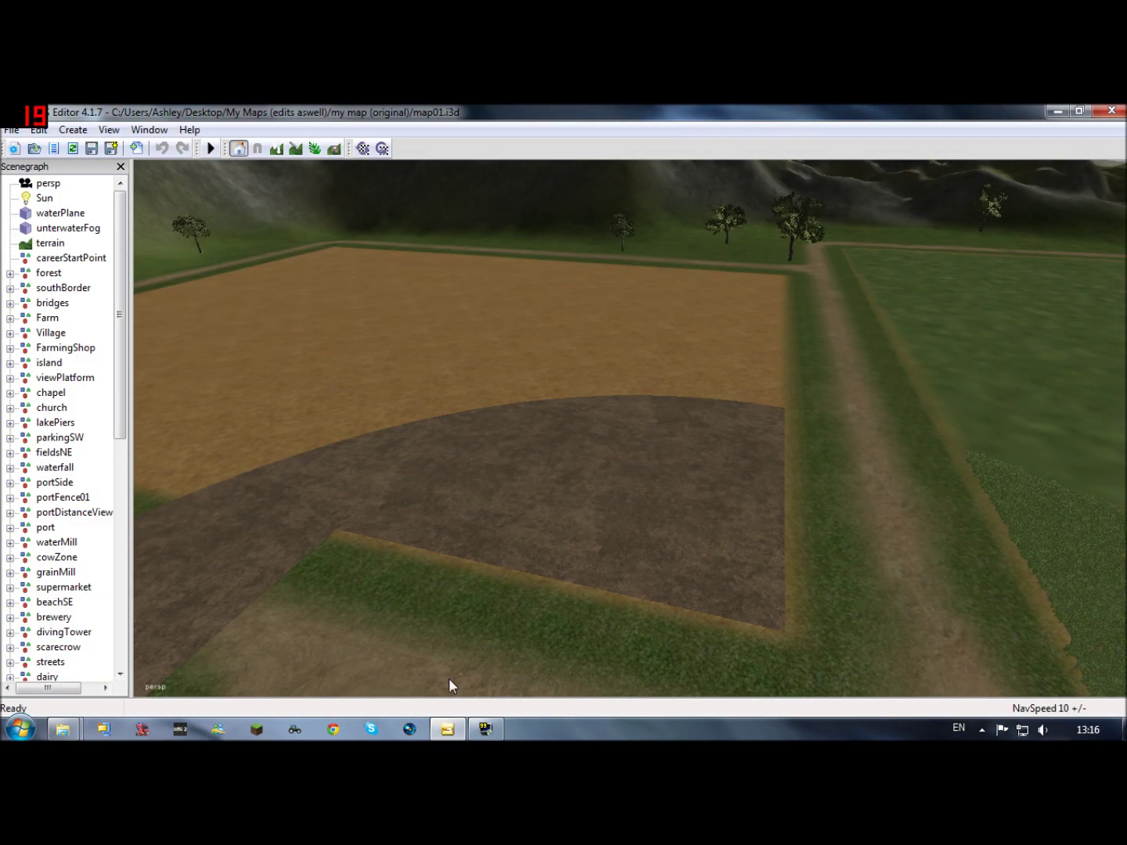
right_click_drag(360, 469, 637, 431)
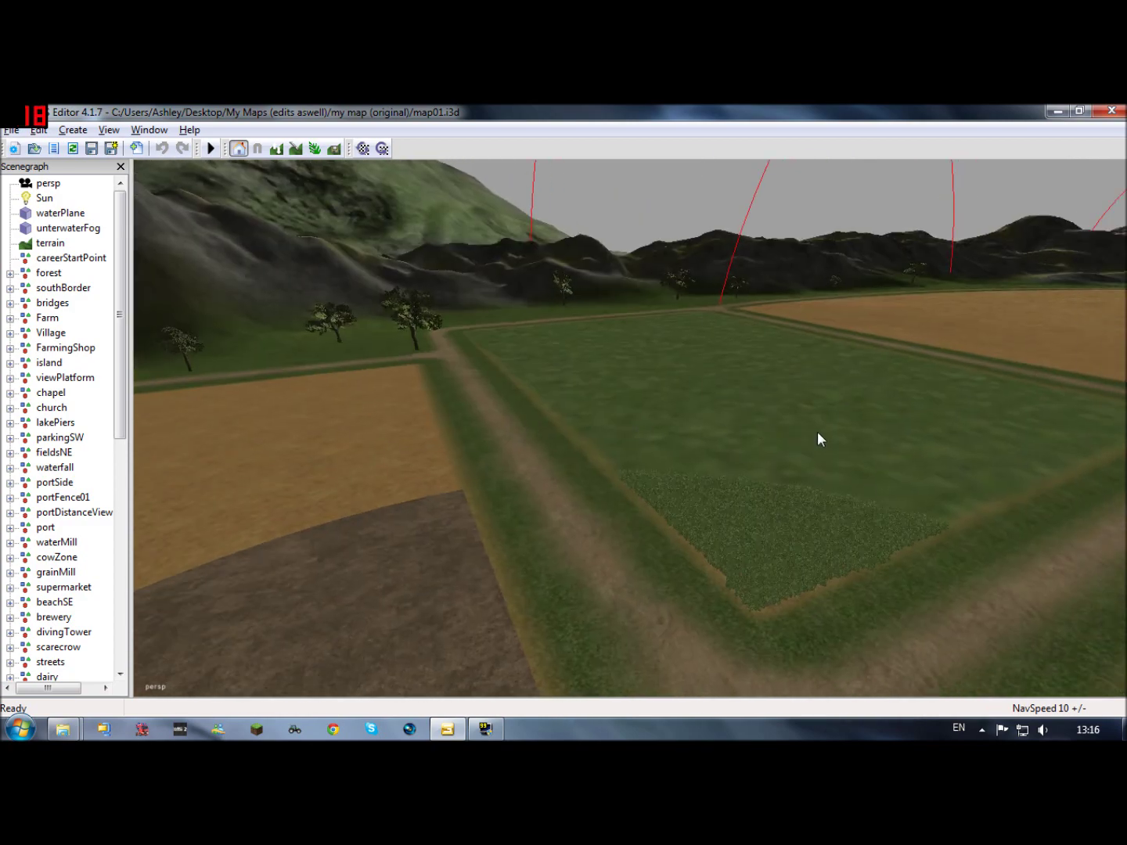
left_click_drag(817, 433, 434, 442, "alt")
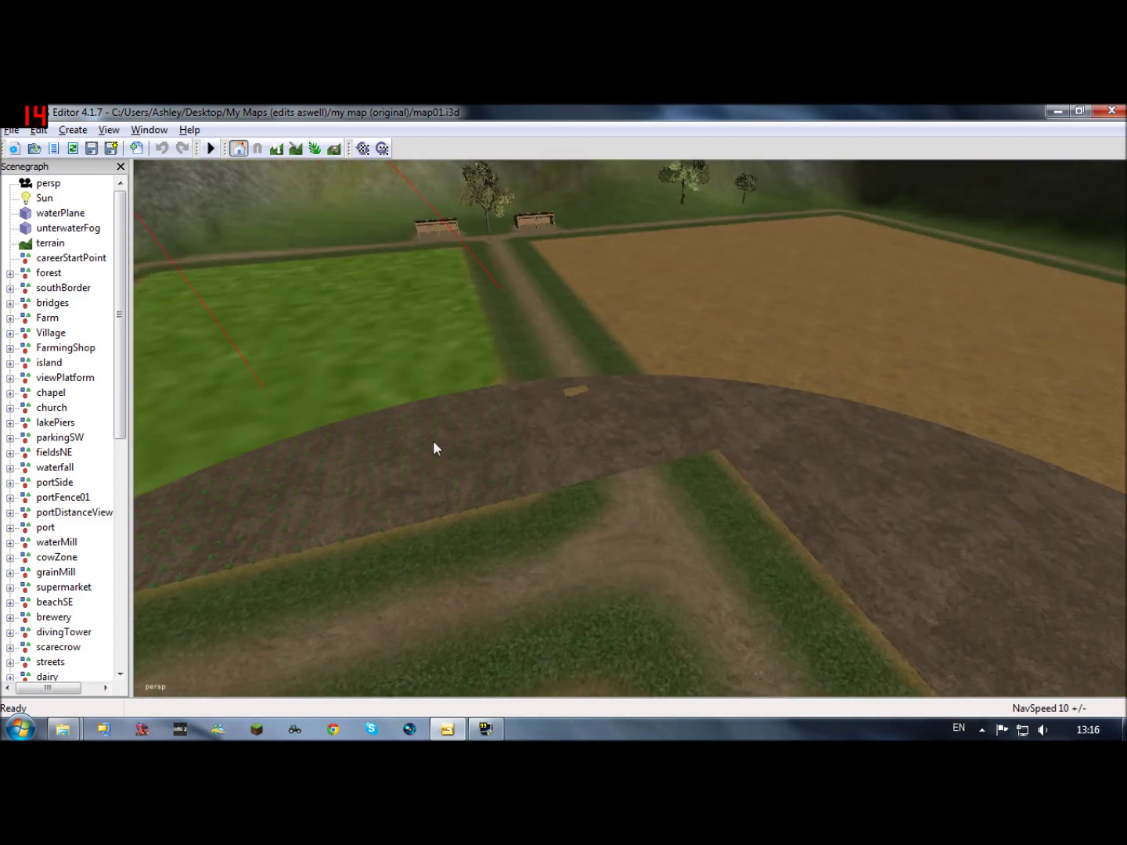
right_click_drag(433, 439, 629, 416)
left_click_drag(630, 417, 652, 475, "alt")
right_click_drag(651, 474, 989, 285, "alt")
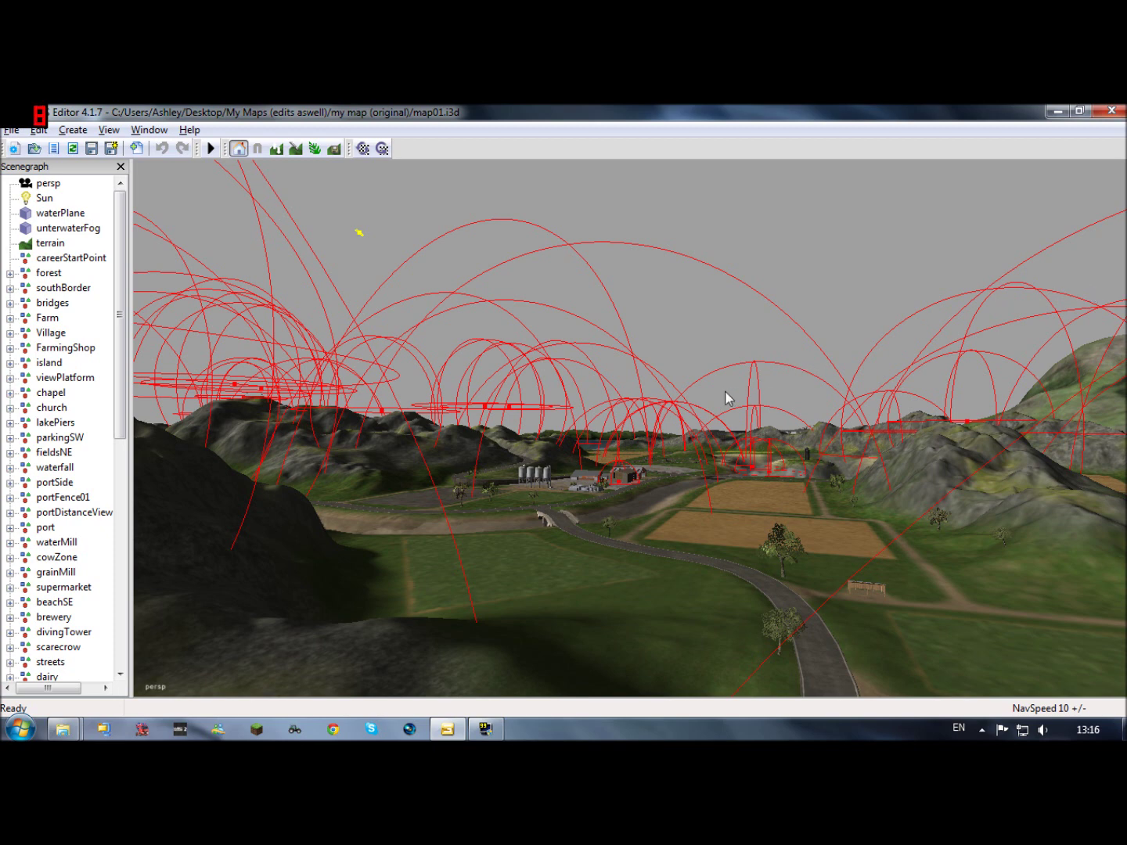
right_click_drag(486, 517, 318, 511, "alt")
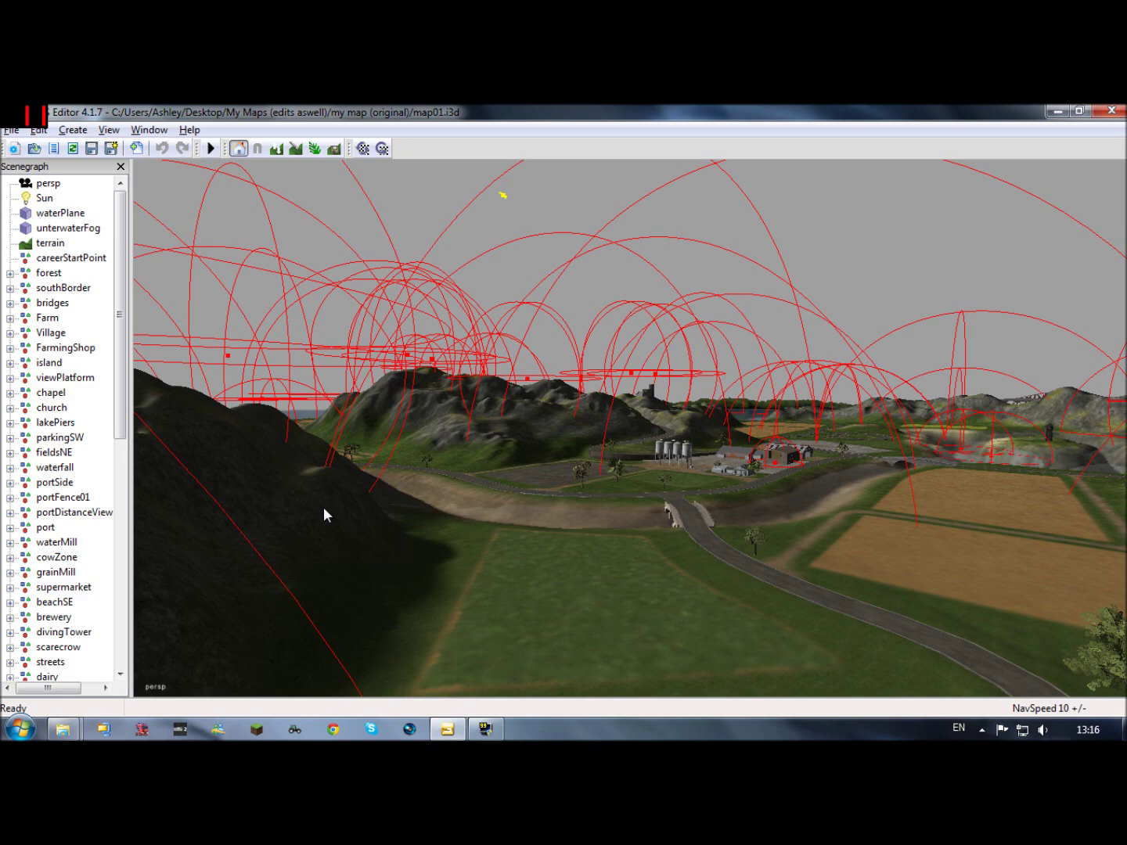
right_click_drag(645, 588, 713, 458)
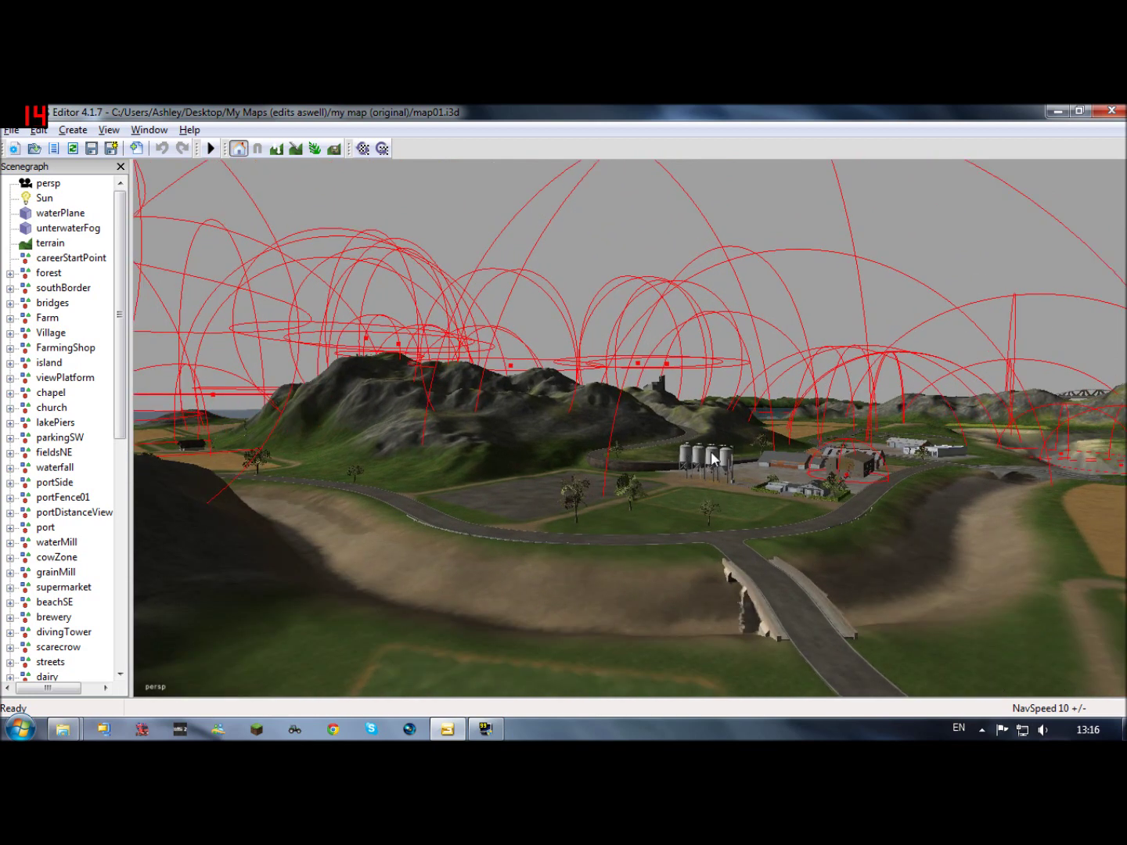
right_click_drag(975, 421, 1008, 342)
right_click_drag(940, 332, 674, 409)
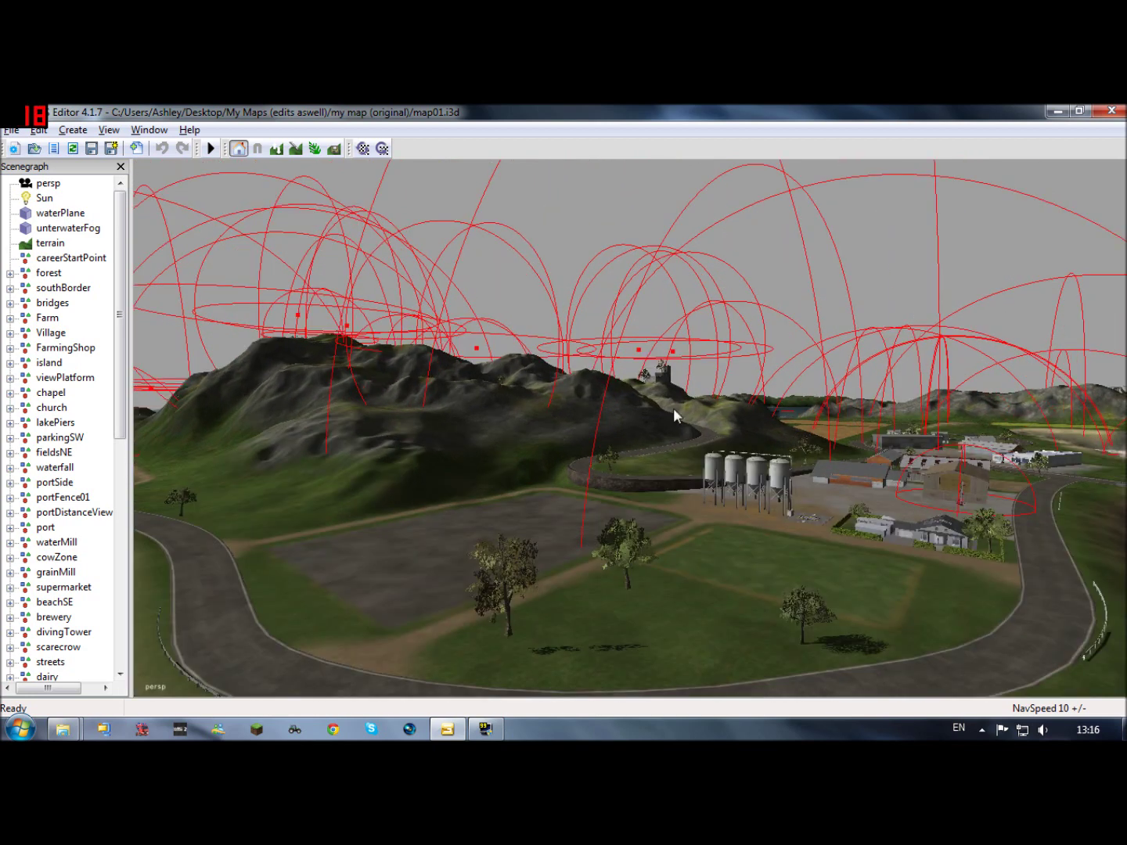
right_click_drag(521, 528, 246, 321)
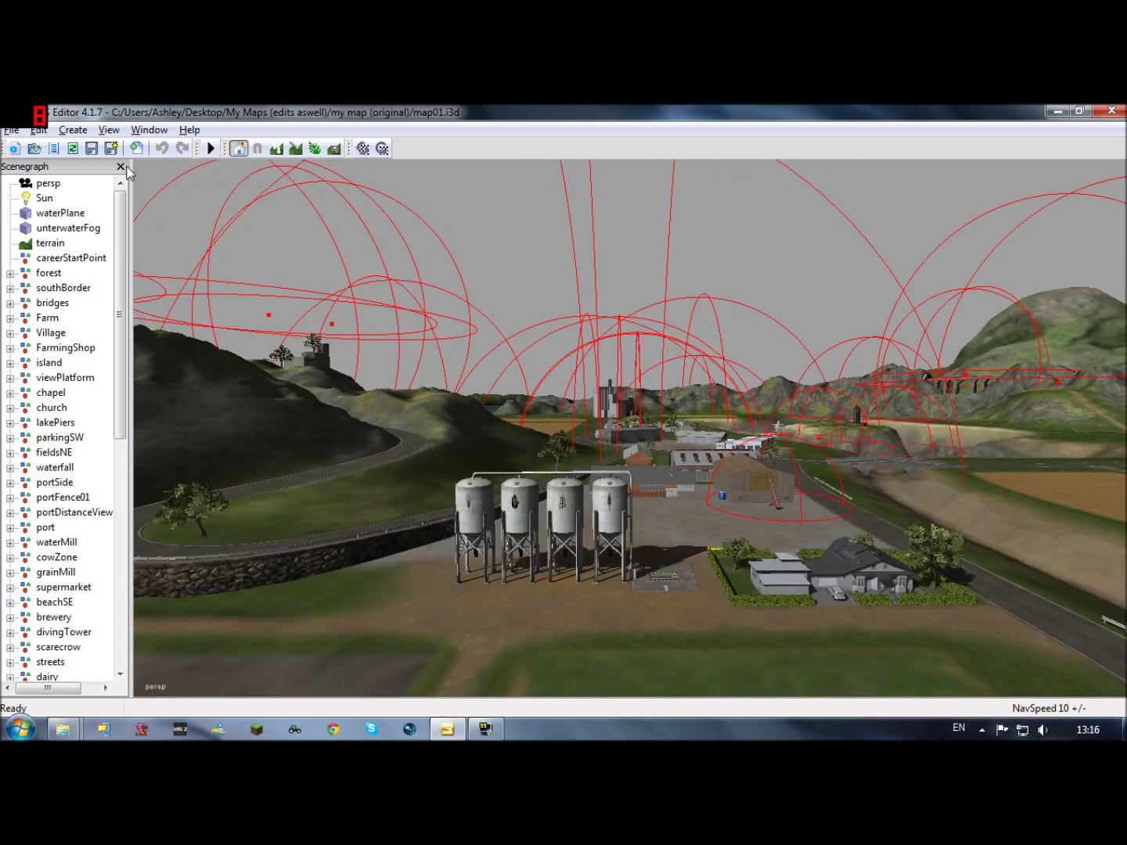
Step: Close the Scenegraph, show it again, and look through its list of map objects
left_click(122, 168)
left_click(150, 130)
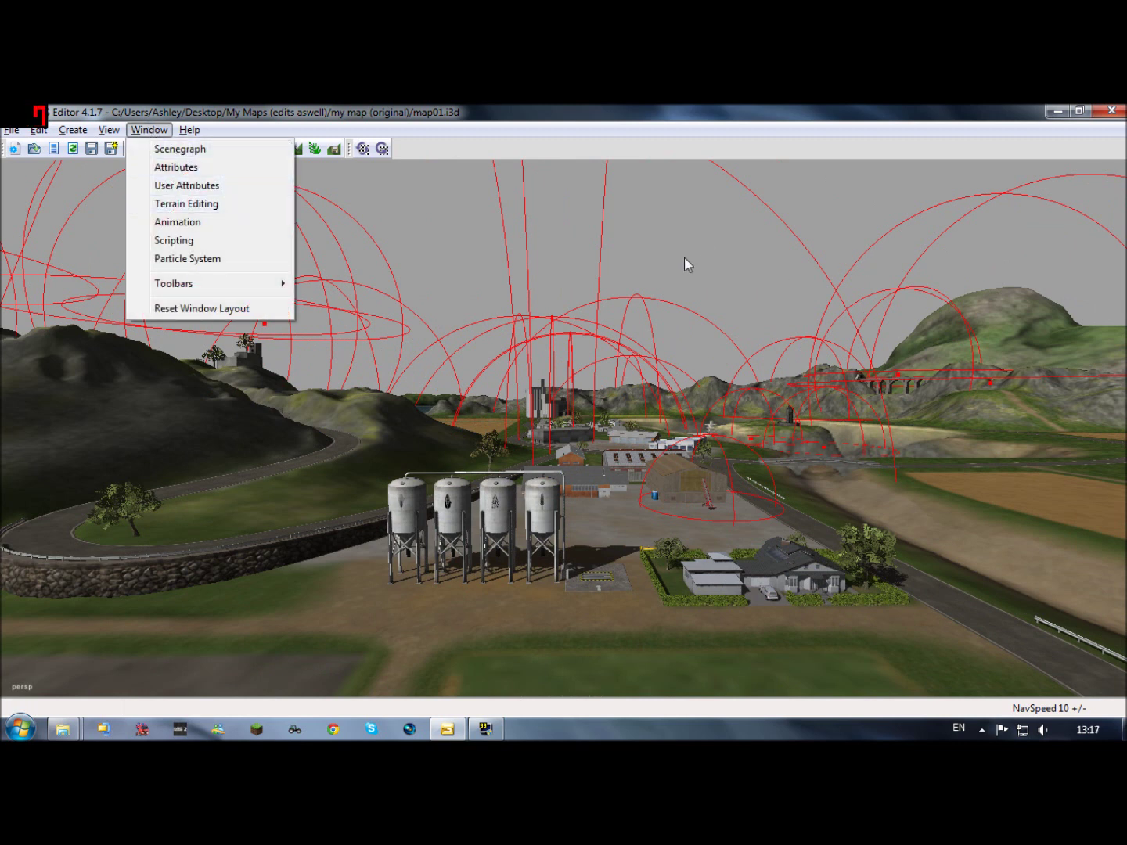
left_click(188, 203)
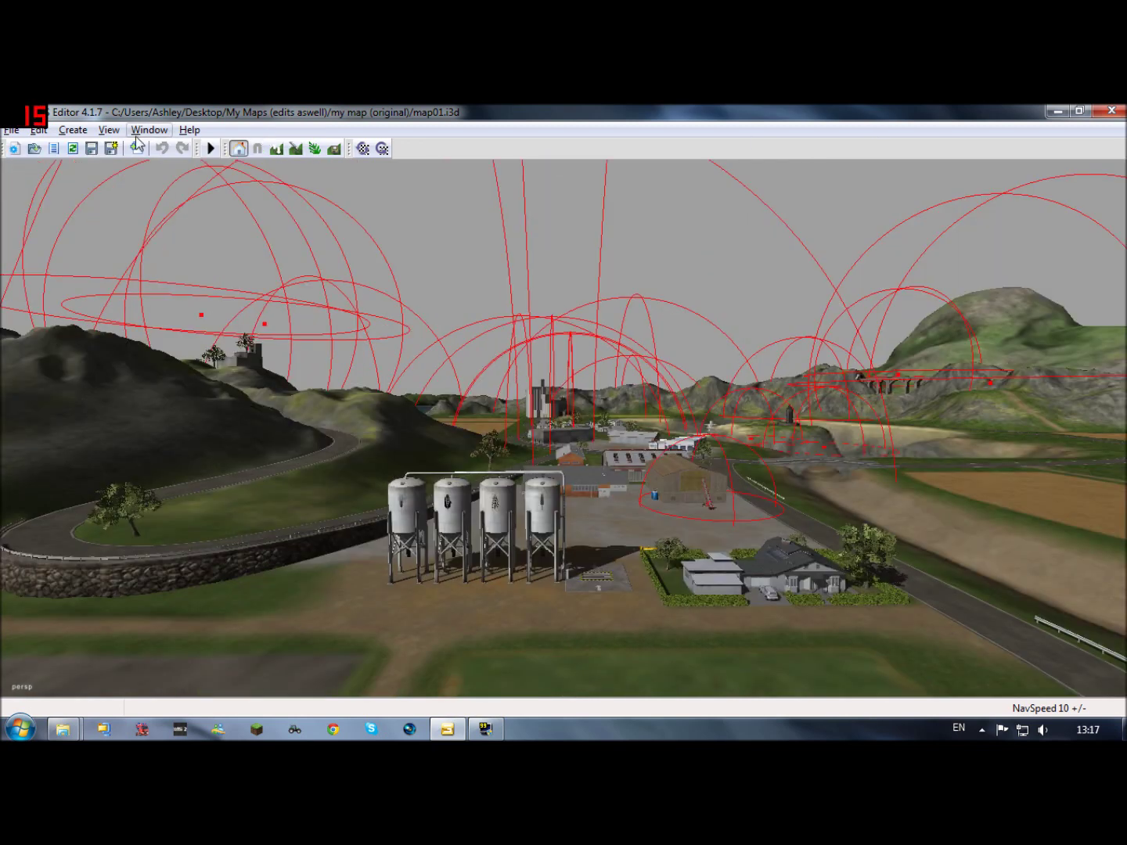
left_click(149, 130)
left_click(161, 145)
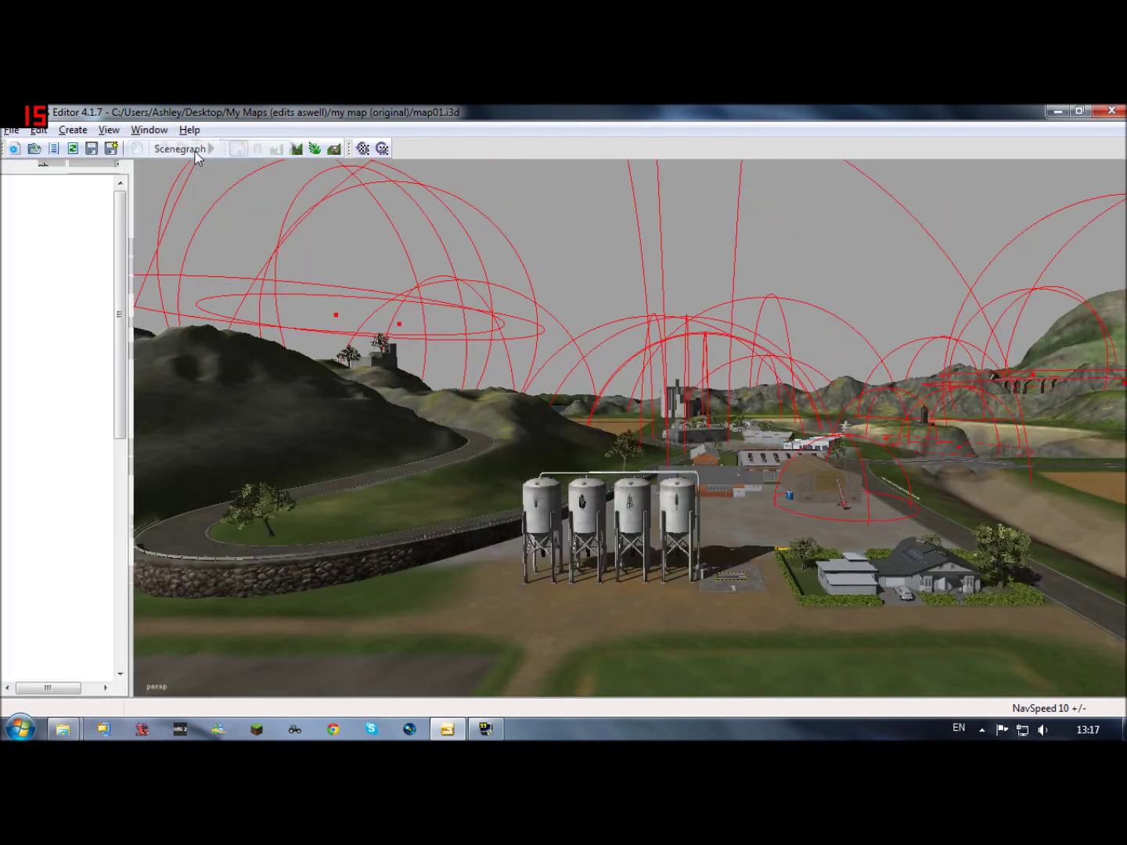
scroll(151, 610, "down", 10)
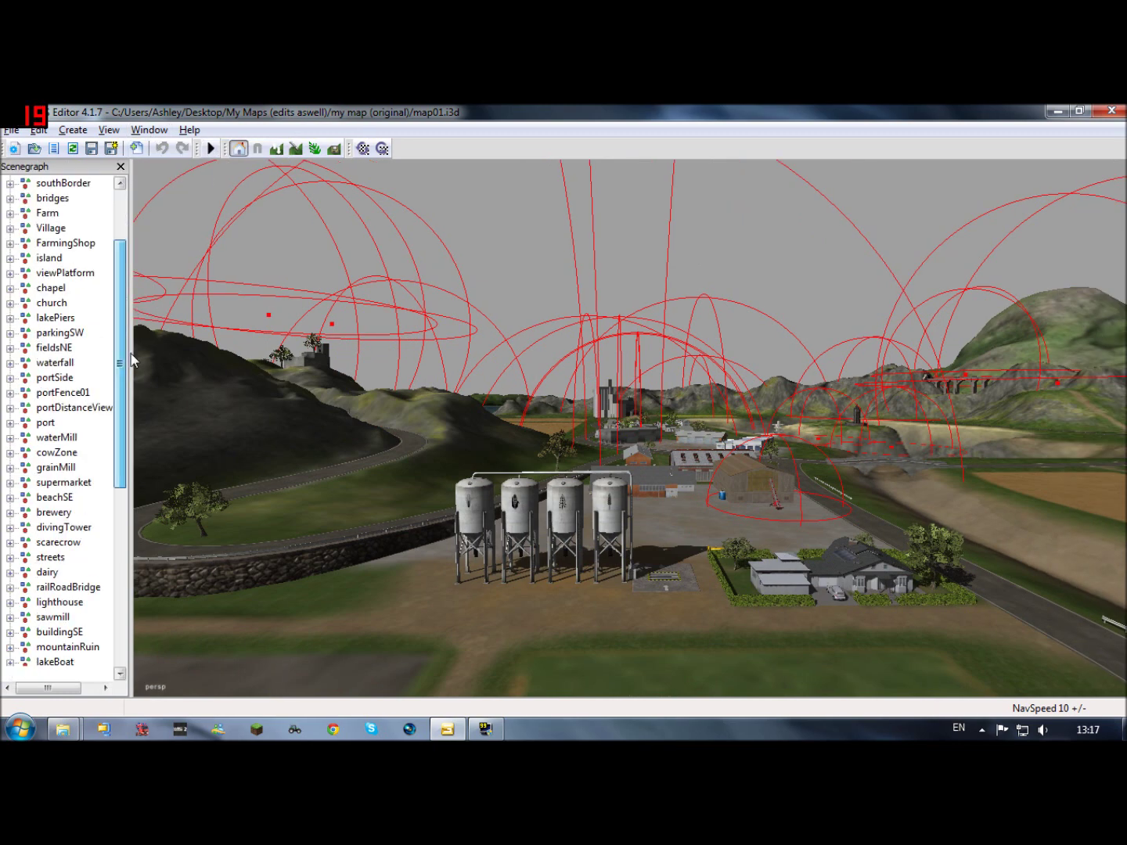
scroll(102, 257, "up", 10)
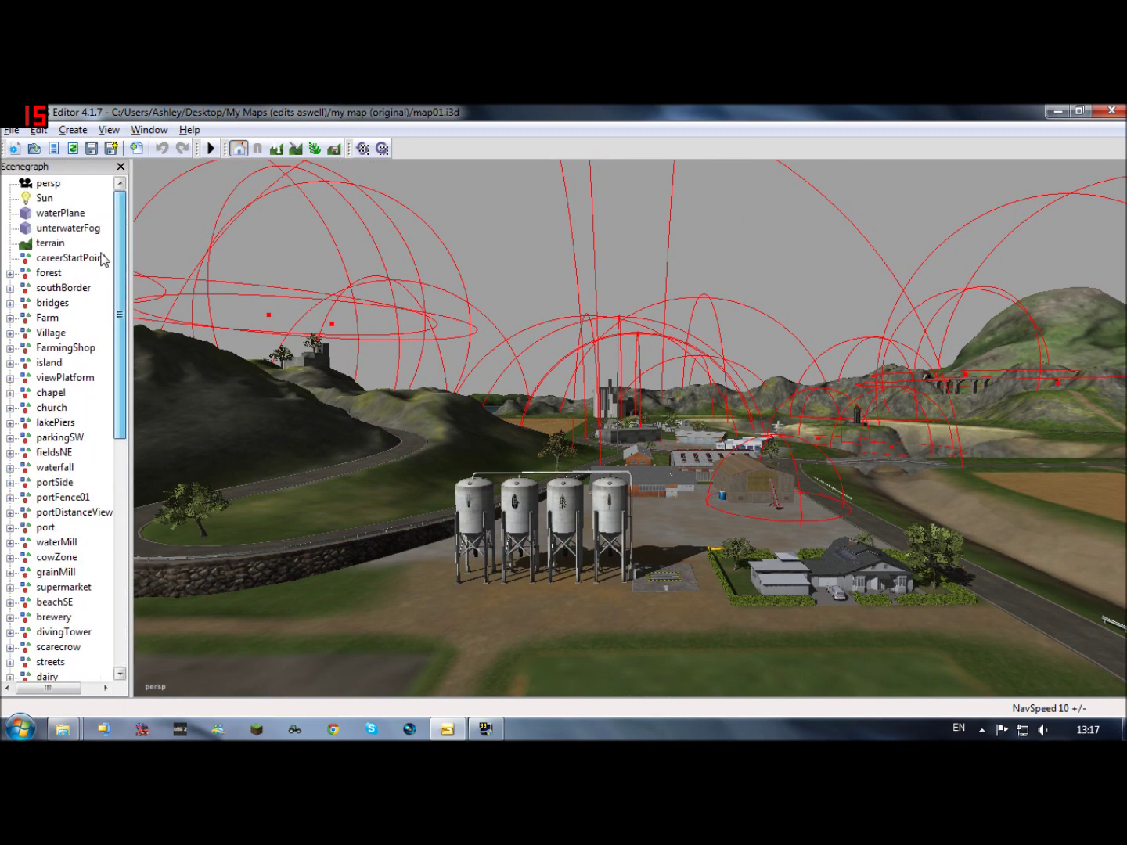
Step: Select careerStartPoint to locate it in the farmyard, and clear the selection
right_click_drag(430, 510, 778, 396, "alt")
right_click_drag(391, 517, 678, 368, "alt")
right_click_drag(425, 531, 383, 524, "alt")
left_click_drag(383, 524, 584, 504, "alt")
right_click_drag(584, 504, 405, 520, "alt")
left_click_drag(405, 520, 448, 490, "alt")
middle_click_drag(448, 489, 558, 433, "alt")
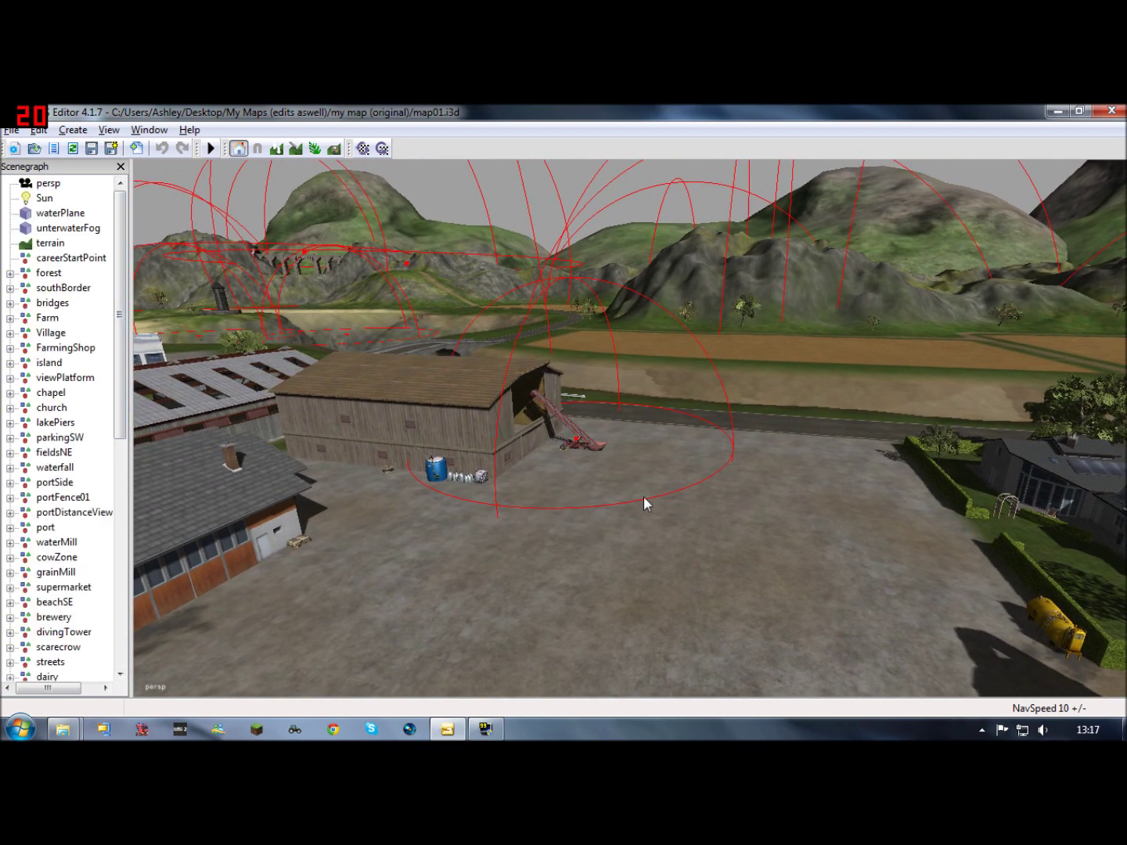
key("c")
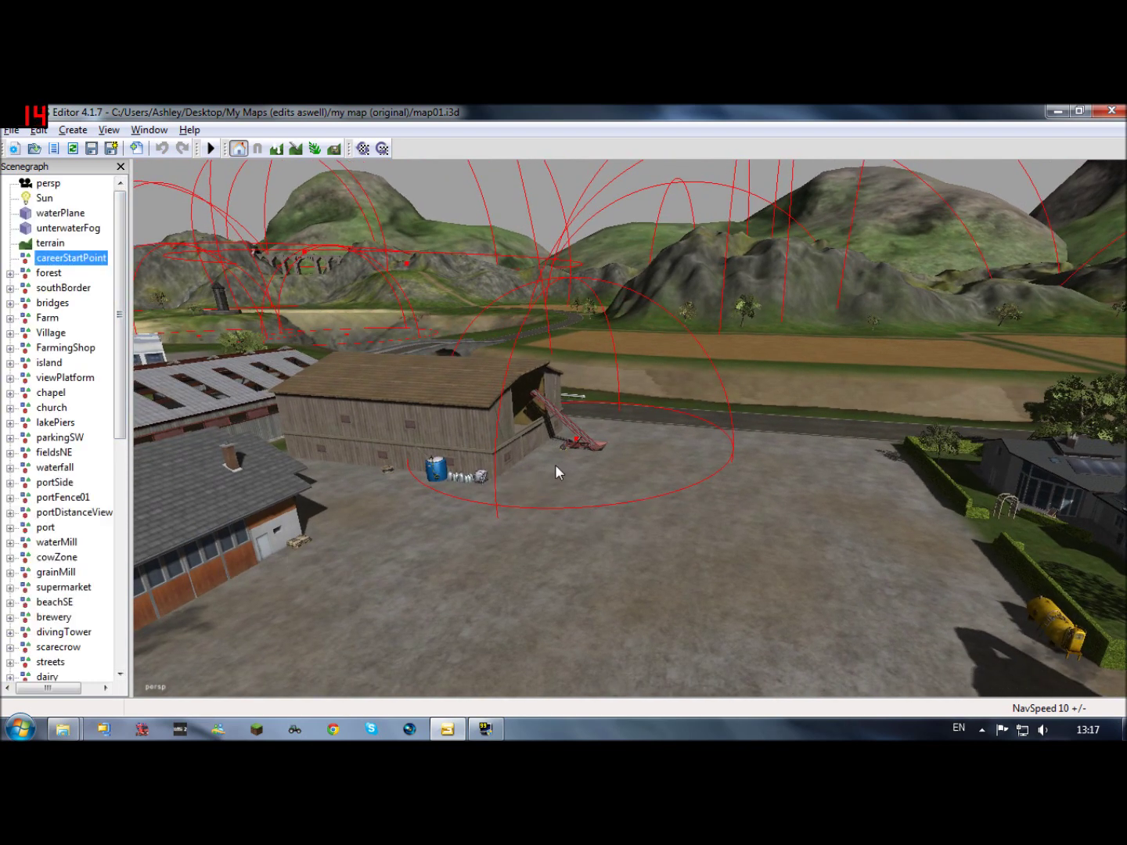
left_click_drag(333, 531, 400, 512, "alt")
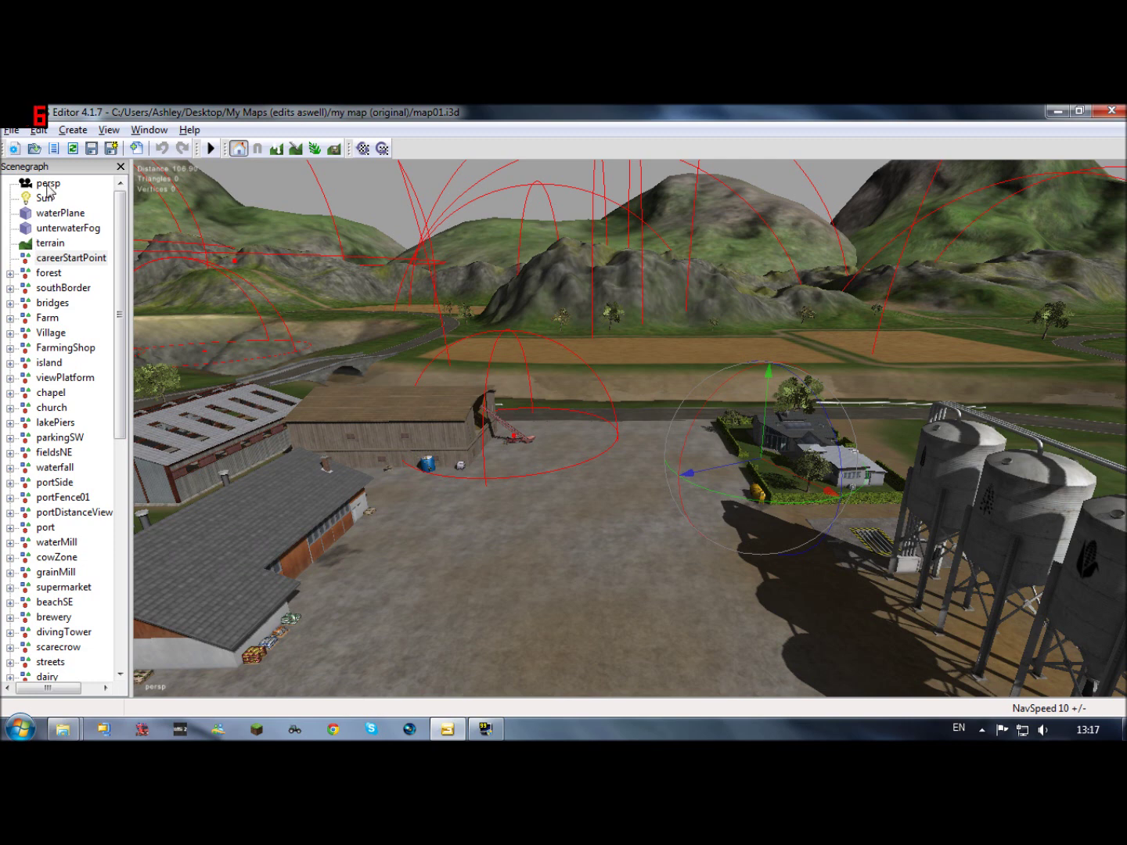
left_click(407, 208)
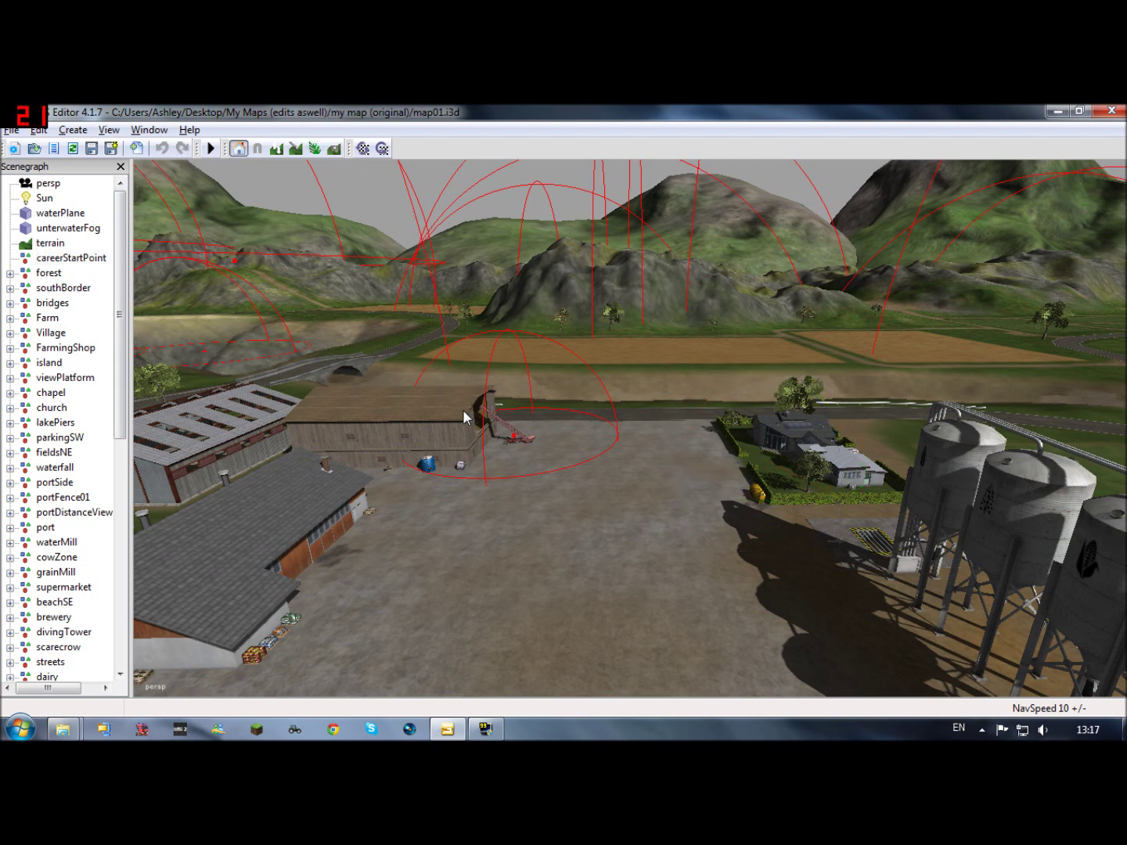
Step: Move the stableGarage building slightly upward and out into the farmyard, and turn and tilt it with the rotation rings
left_click_drag(504, 436, 318, 445, "alt")
scroll(479, 417, "up", 1)
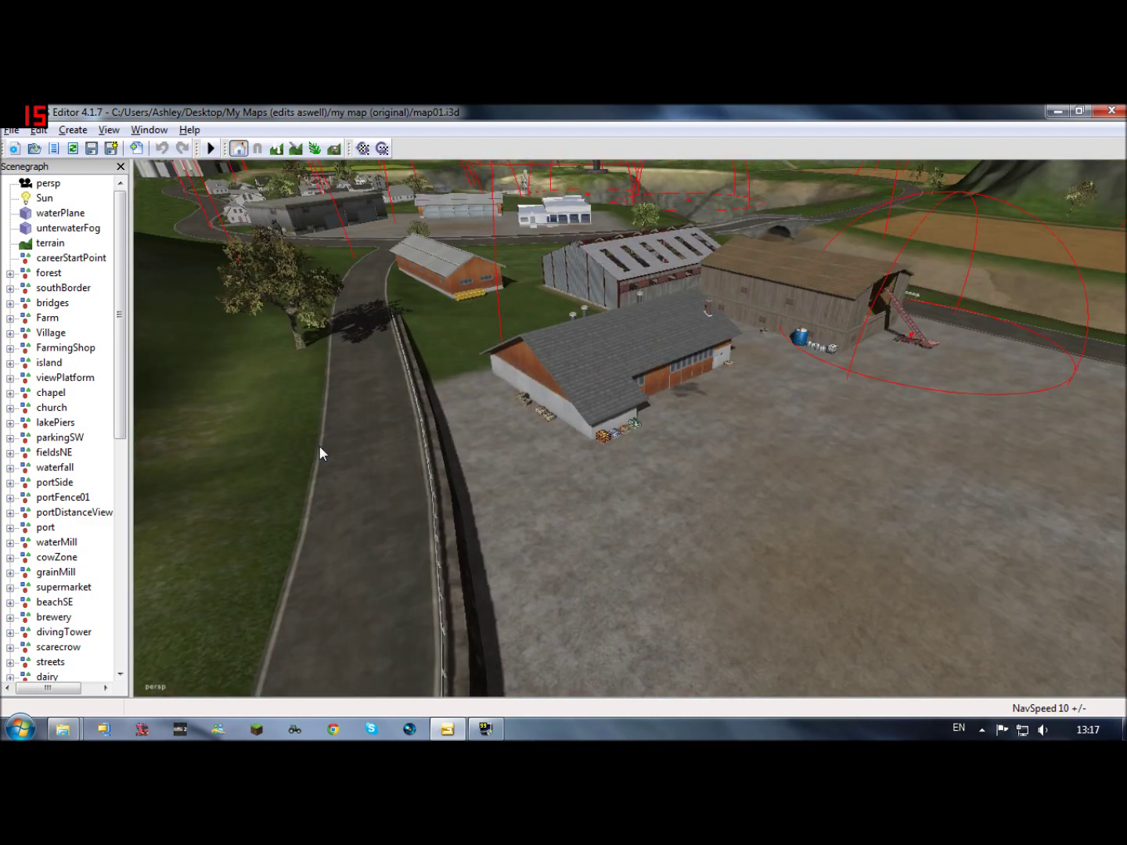
scroll(861, 162, "up", 3)
left_click_drag(807, 214, 480, 432, "alt")
right_click_drag(481, 439, 521, 371)
left_click(539, 393)
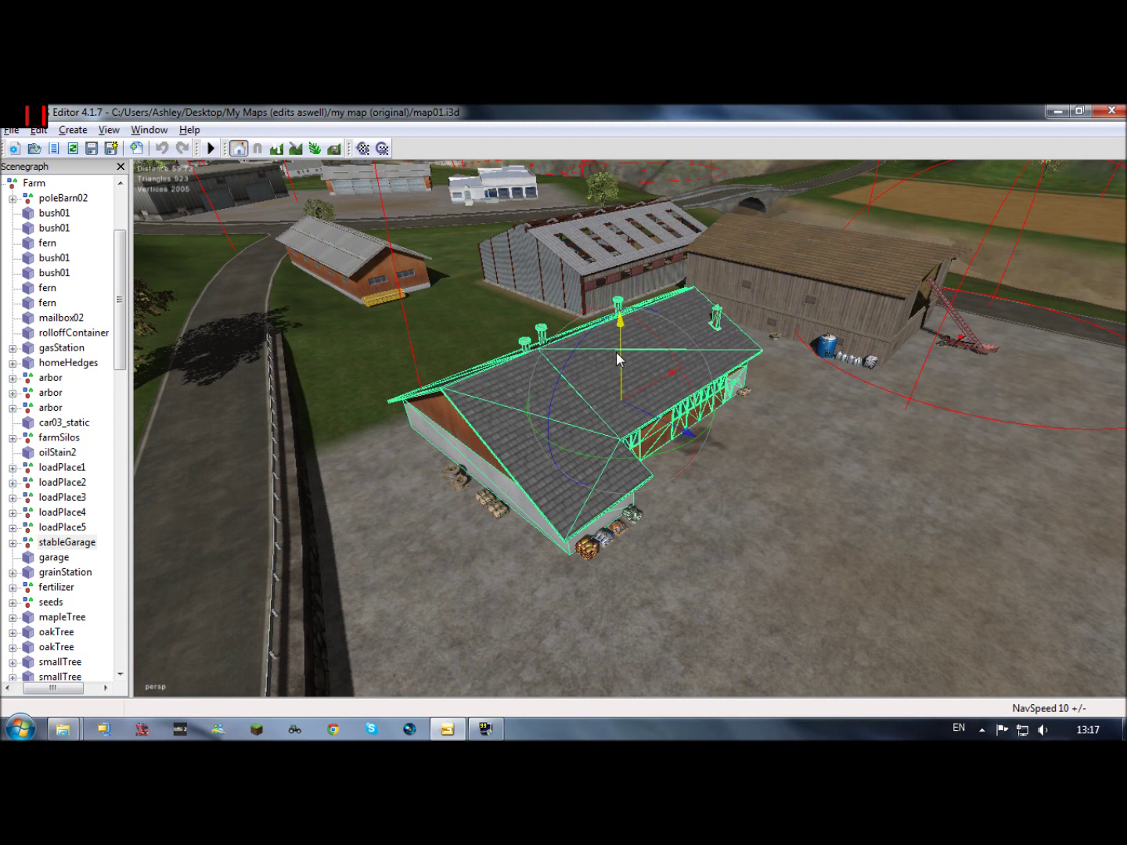
mouse_move(622, 368)
left_mouse_down()
mouse_move(627, 268)
mouse_move(630, 357)
left_mouse_up()
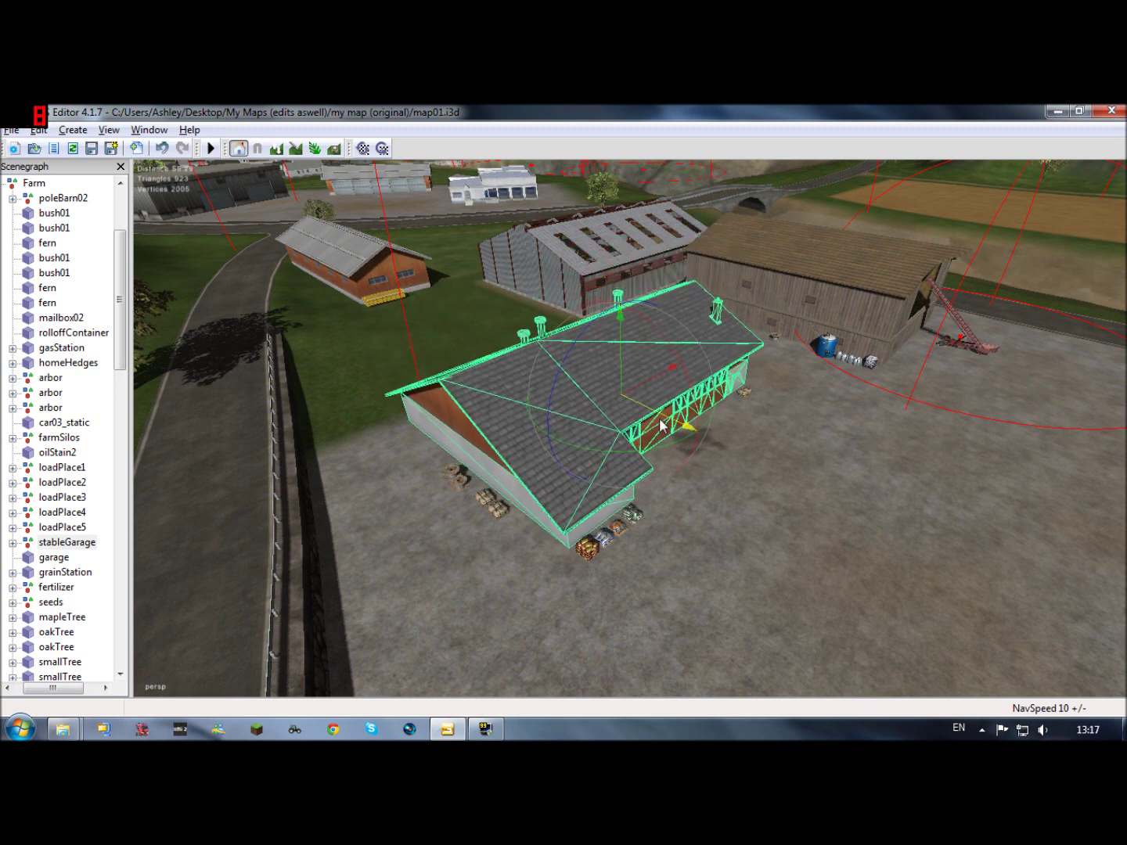
left_click_drag(660, 415, 748, 391)
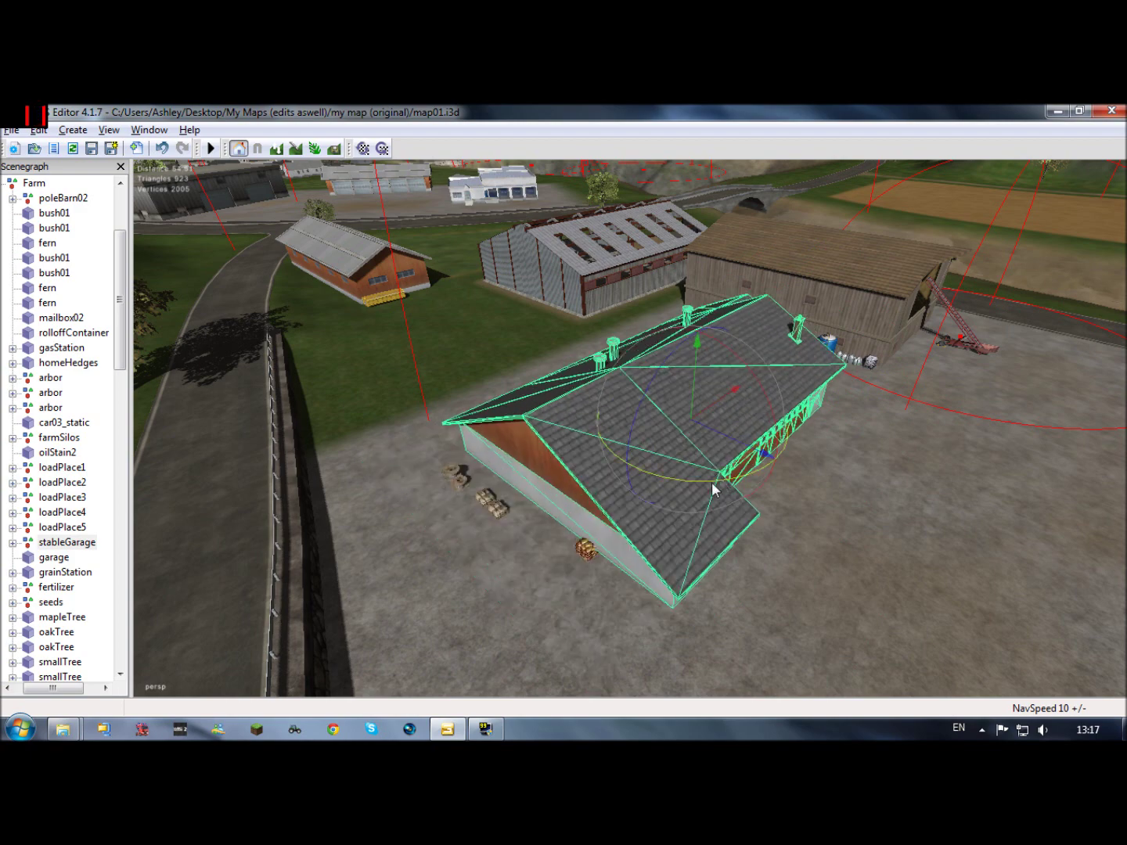
left_click_drag(712, 483, 660, 461)
left_click_drag(710, 415, 691, 451)
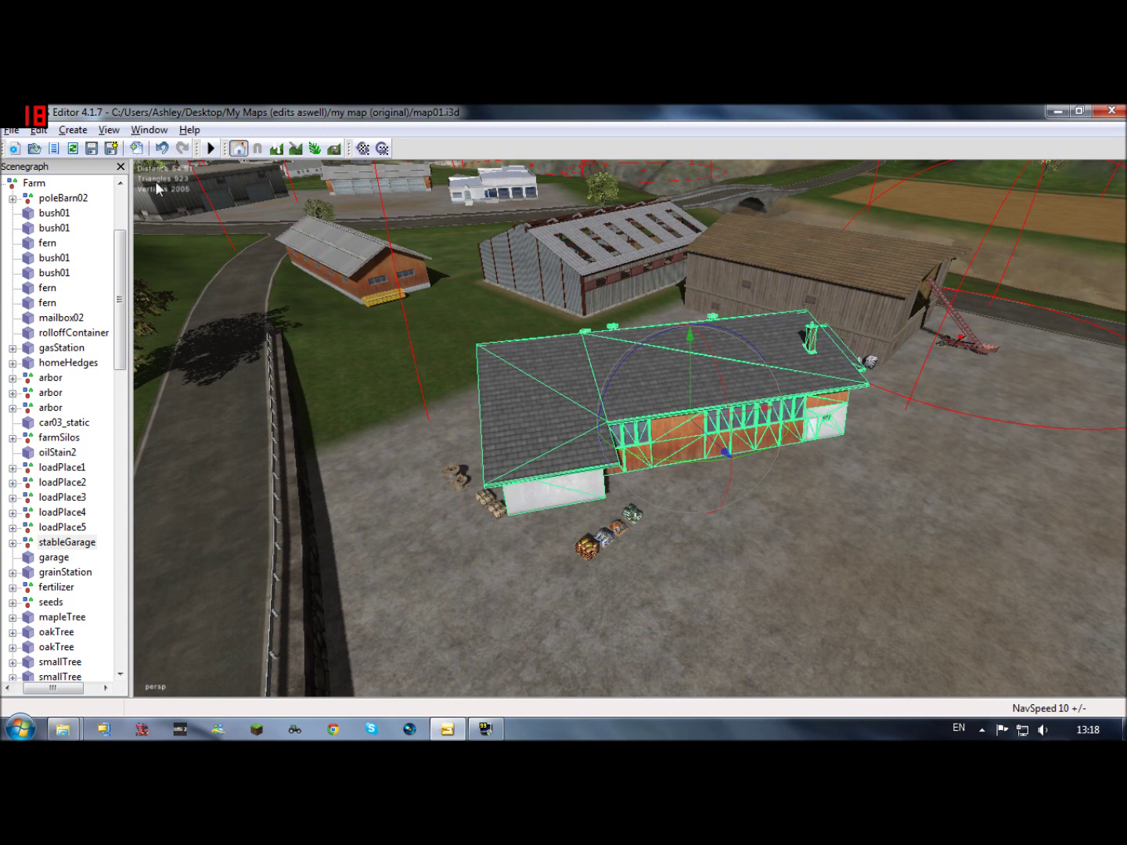
Step: Undo all the moves and rotations made to the stableGarage building
left_click(43, 133)
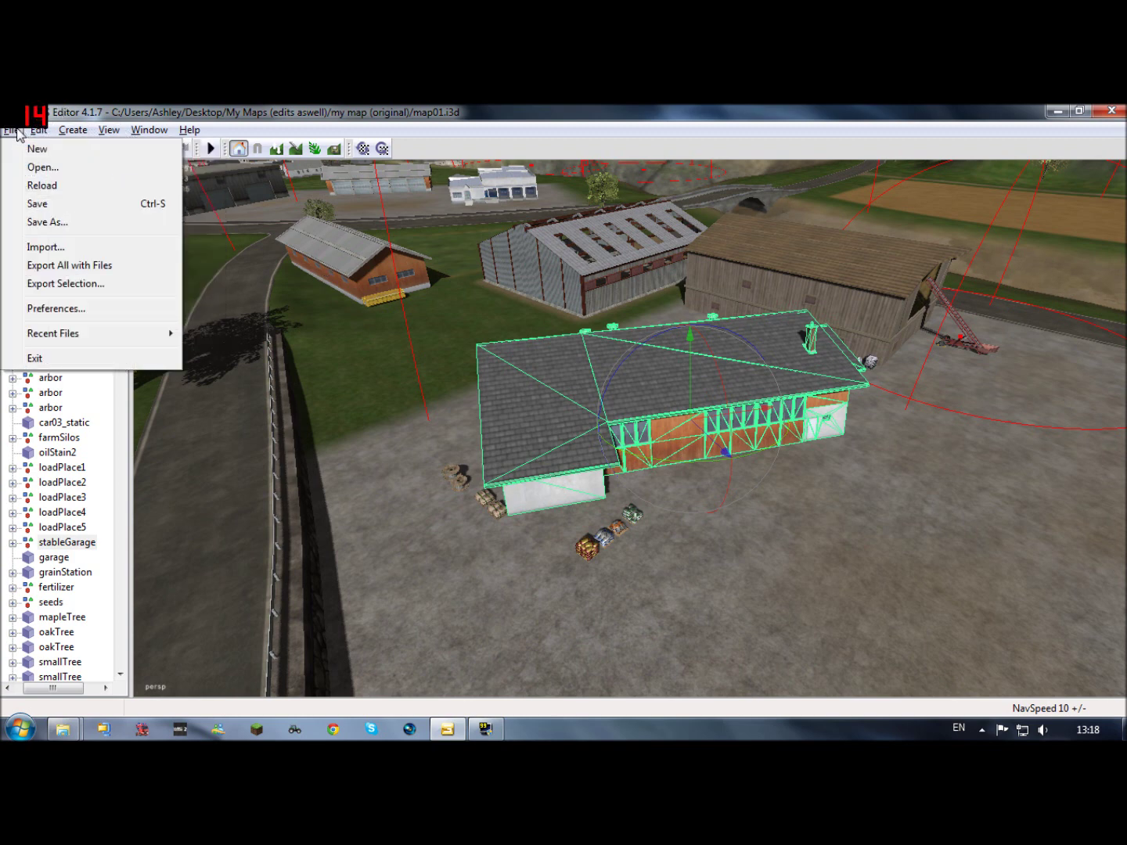
left_click(75, 150)
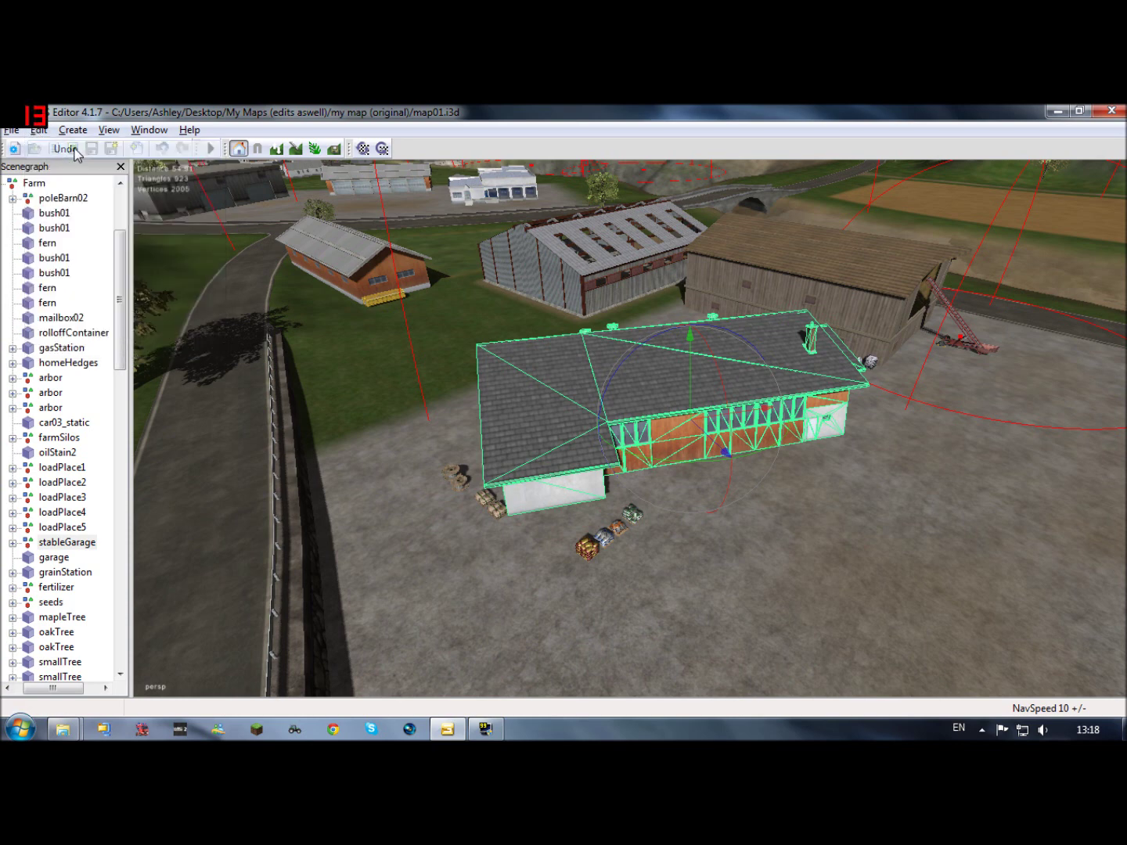
left_click(40, 130)
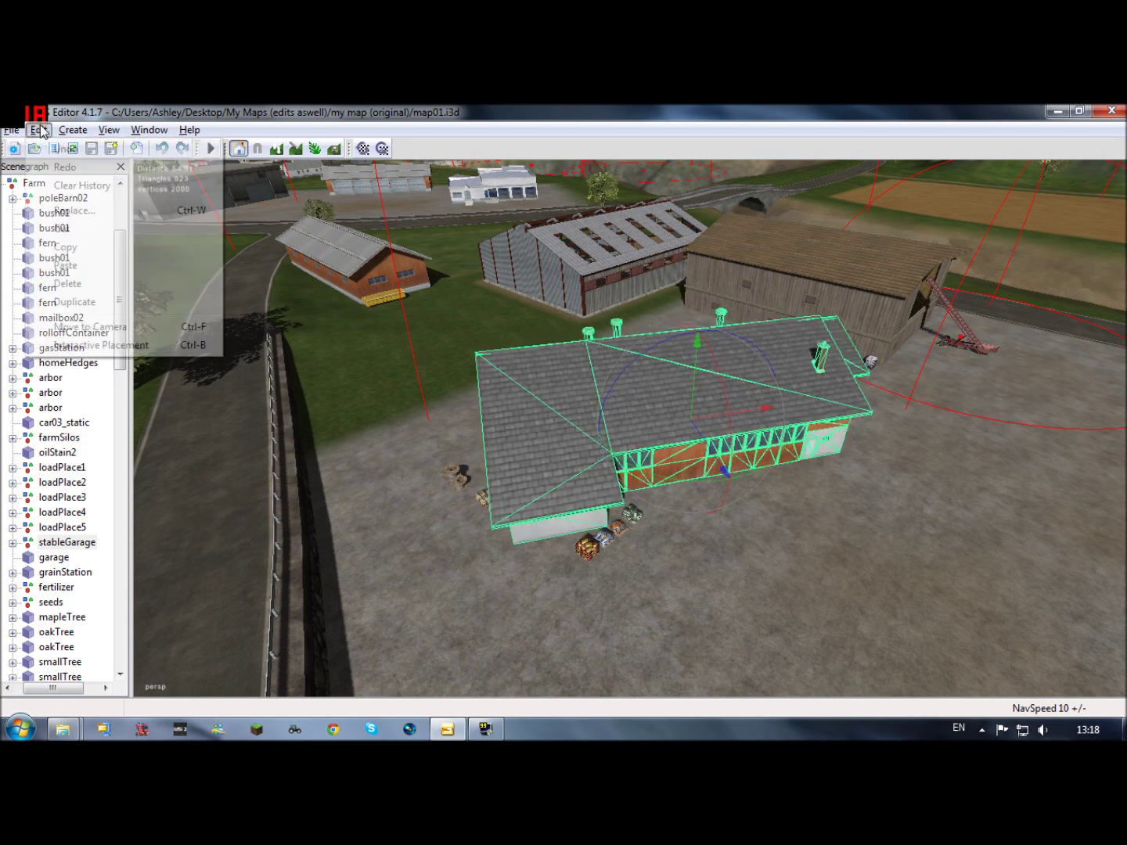
left_click(258, 106)
left_click(162, 149)
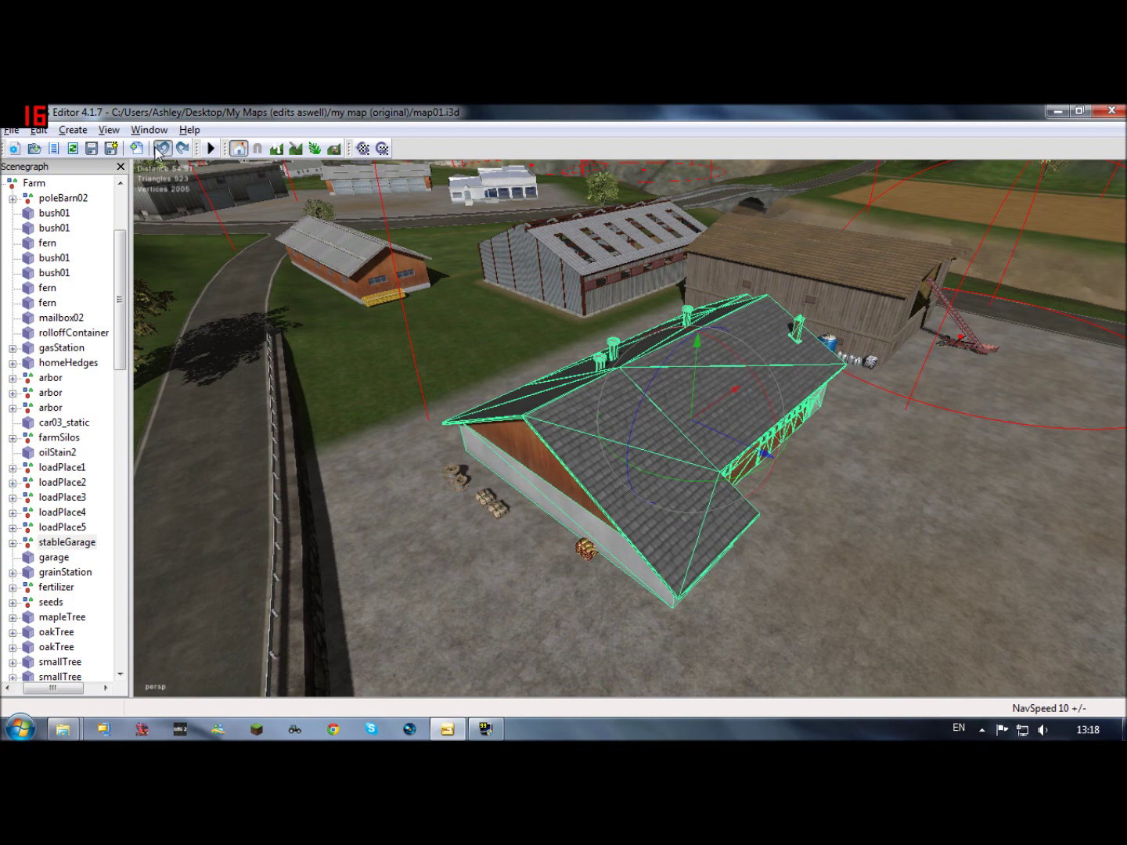
left_click(162, 149)
left_click(162, 150)
left_click(162, 149)
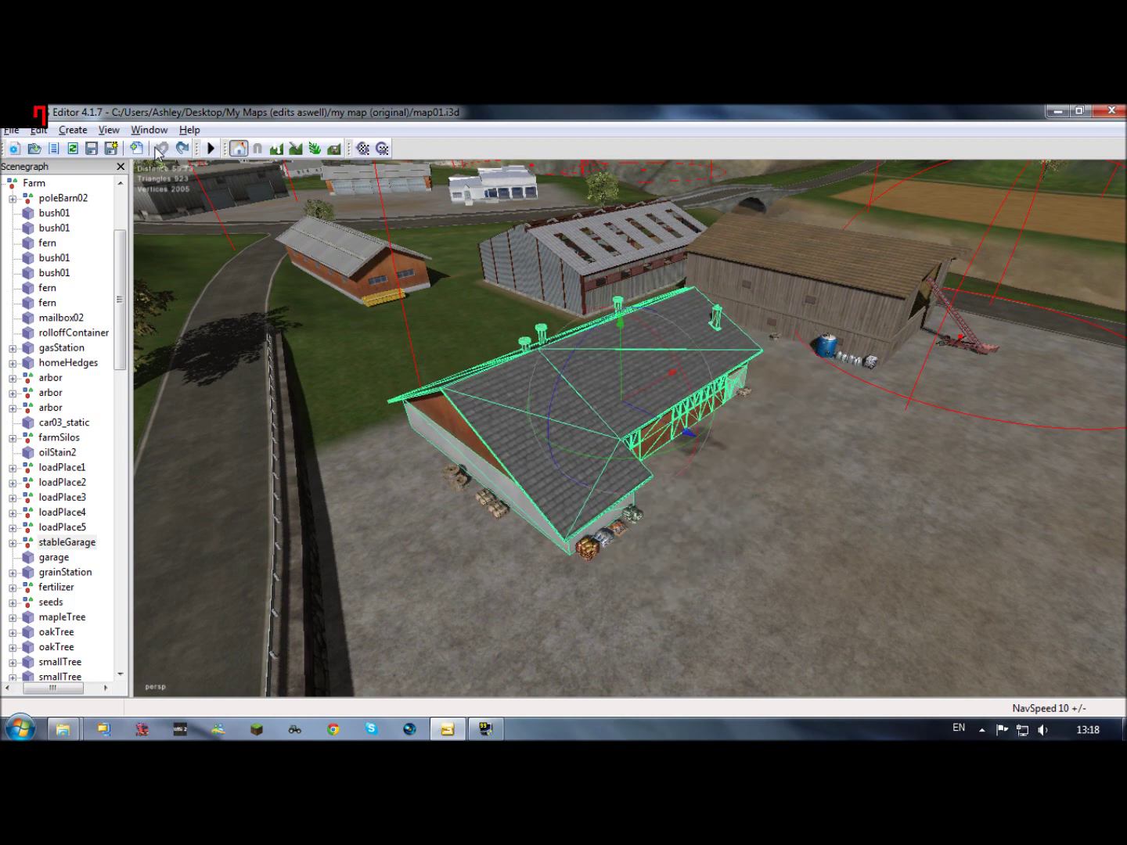
Step: Clear the stableGarage selection and start importing an i3D file into the map
left_click_drag(543, 395, 525, 293, "alt")
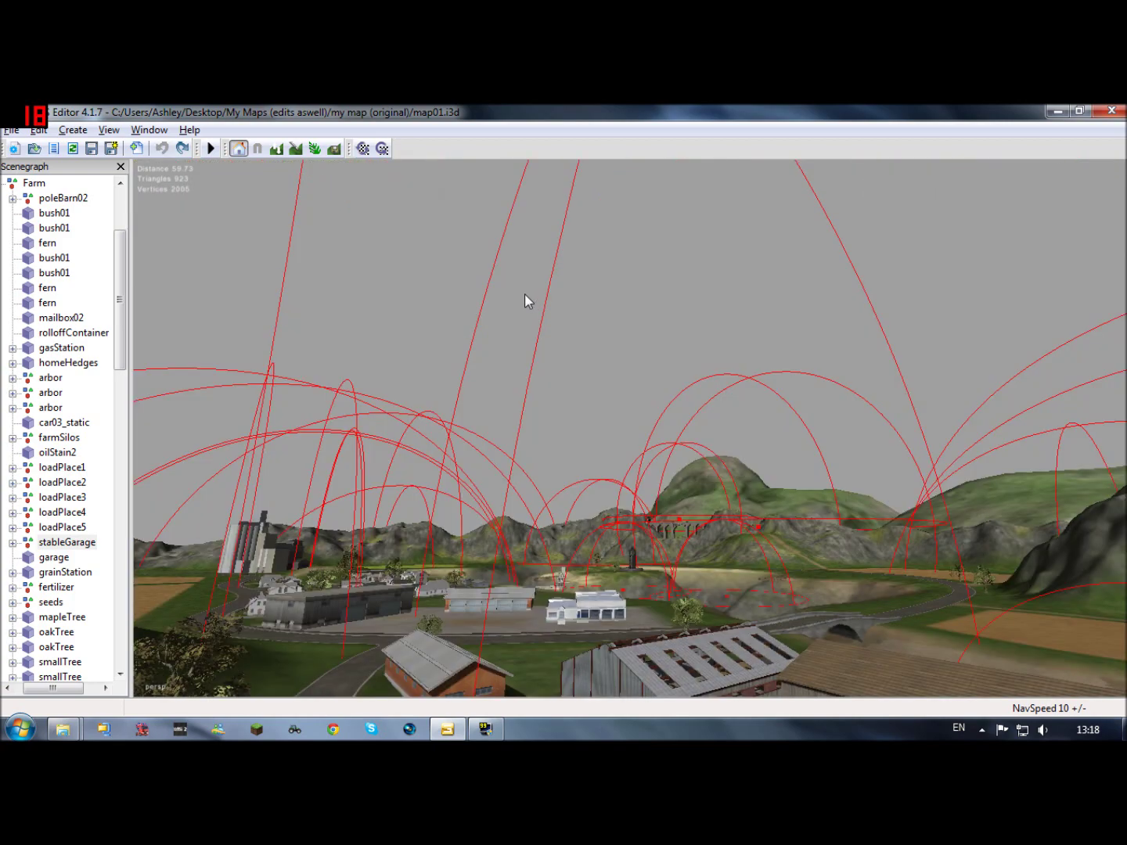
left_click_drag(561, 455, 590, 464, "alt")
right_click_drag(590, 465, 818, 313, "alt")
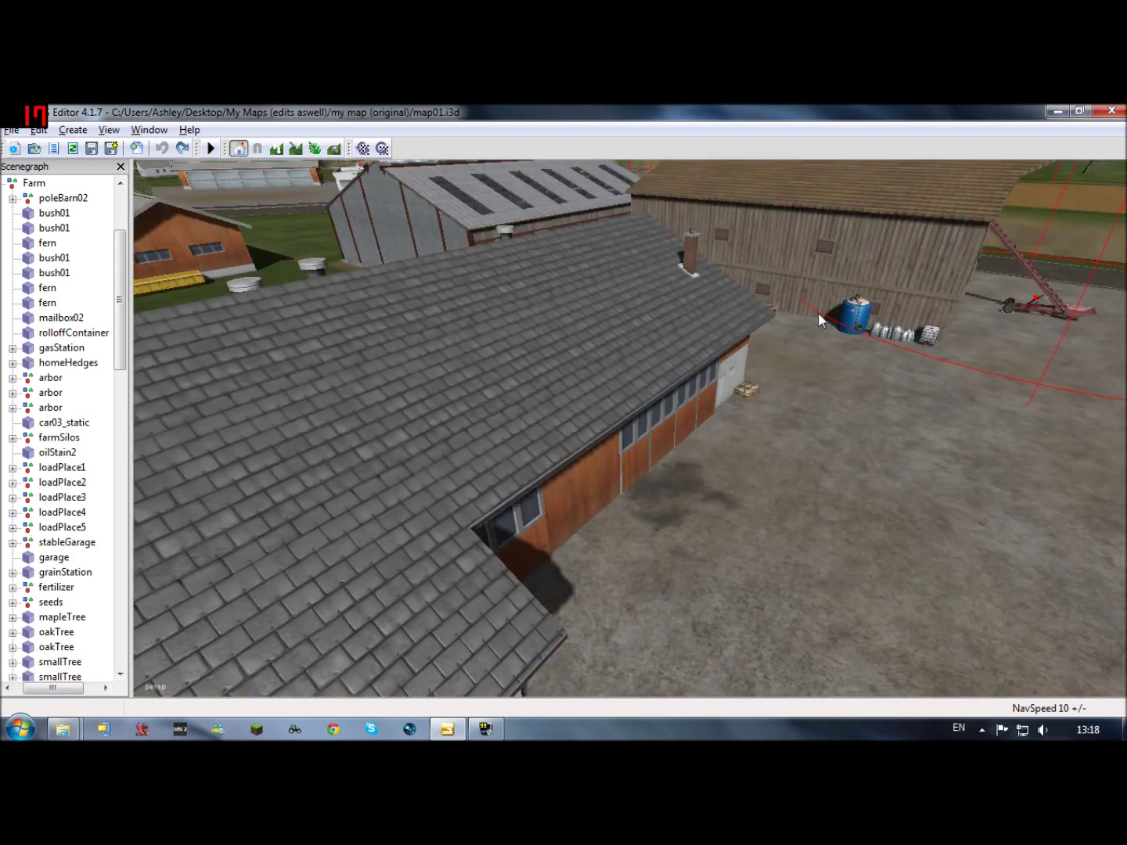
middle_click_drag(818, 314, 397, 342, "alt")
right_click_drag(642, 363, 636, 420)
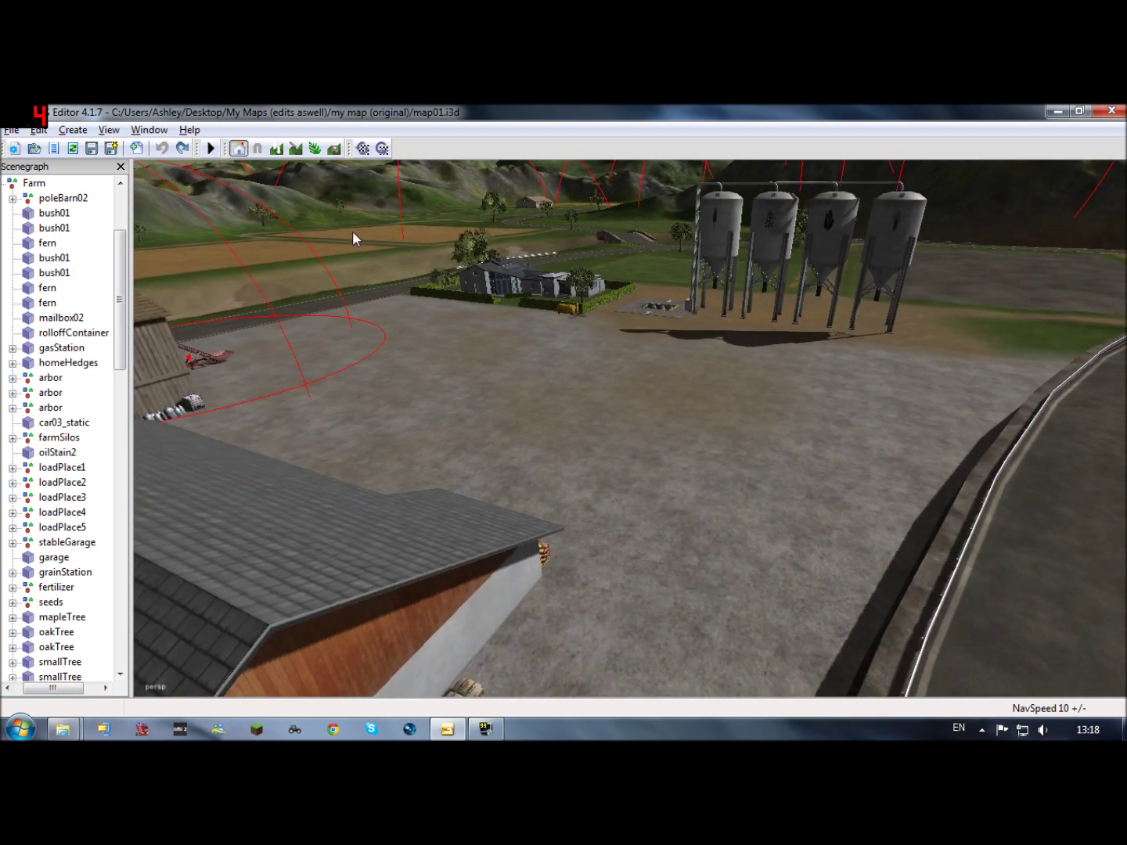
left_click(13, 130)
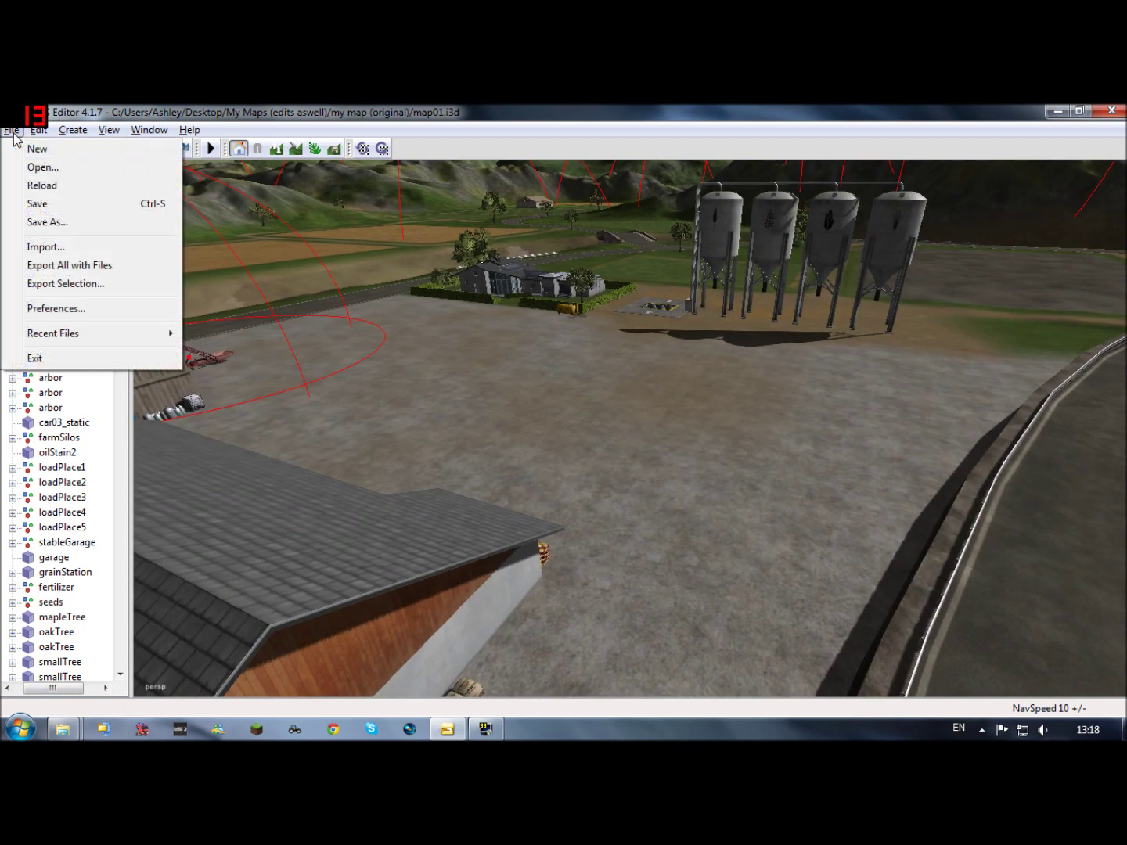
left_click(62, 250)
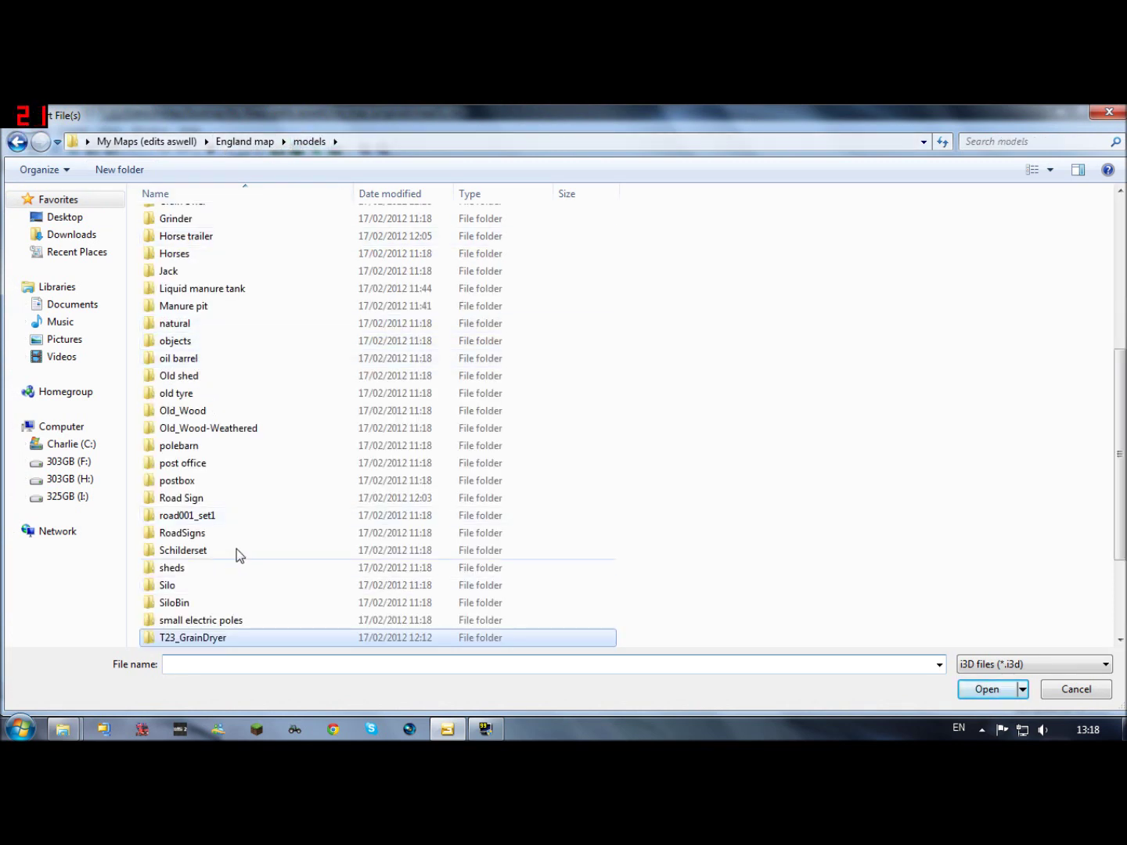
Step: Look through the England map's models folder and check the bale shed folder for its i3D file and assets
left_click(188, 289)
scroll(200, 361, "up", 2)
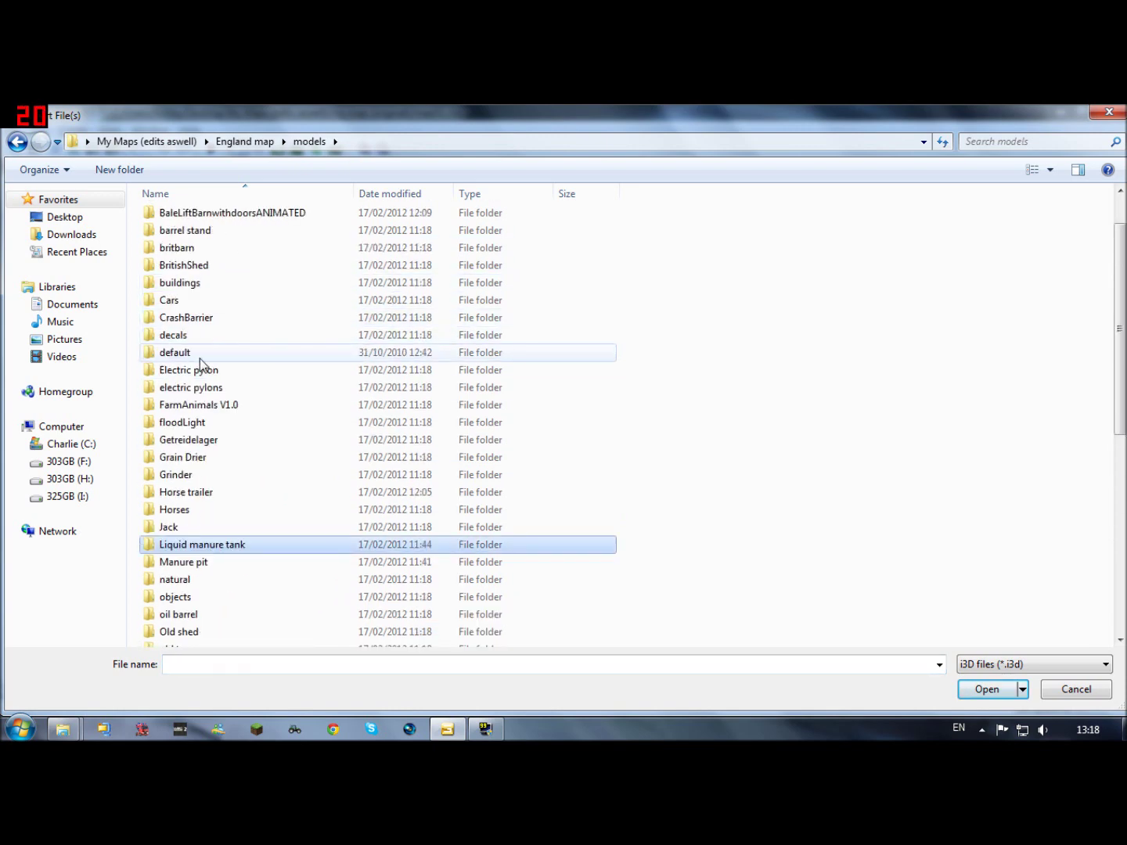
scroll(200, 359, "up", 1)
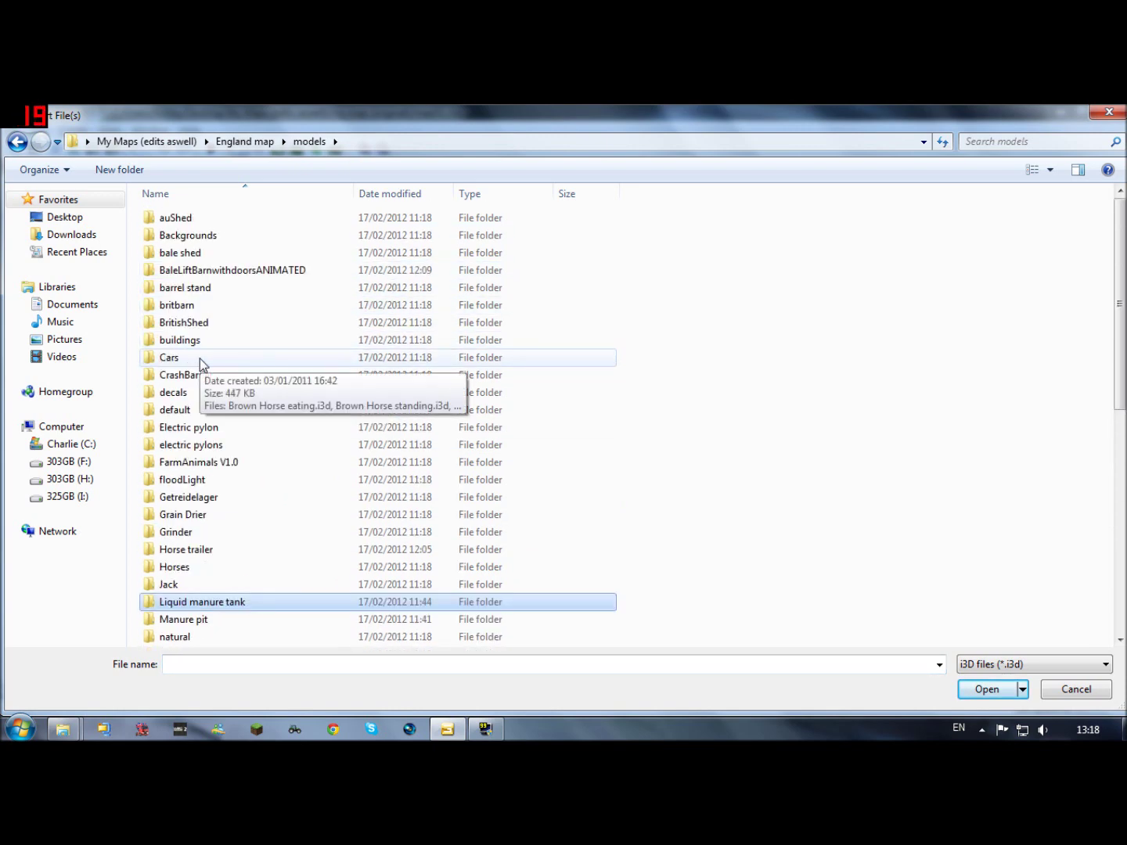
left_click(188, 255)
double_click(187, 256)
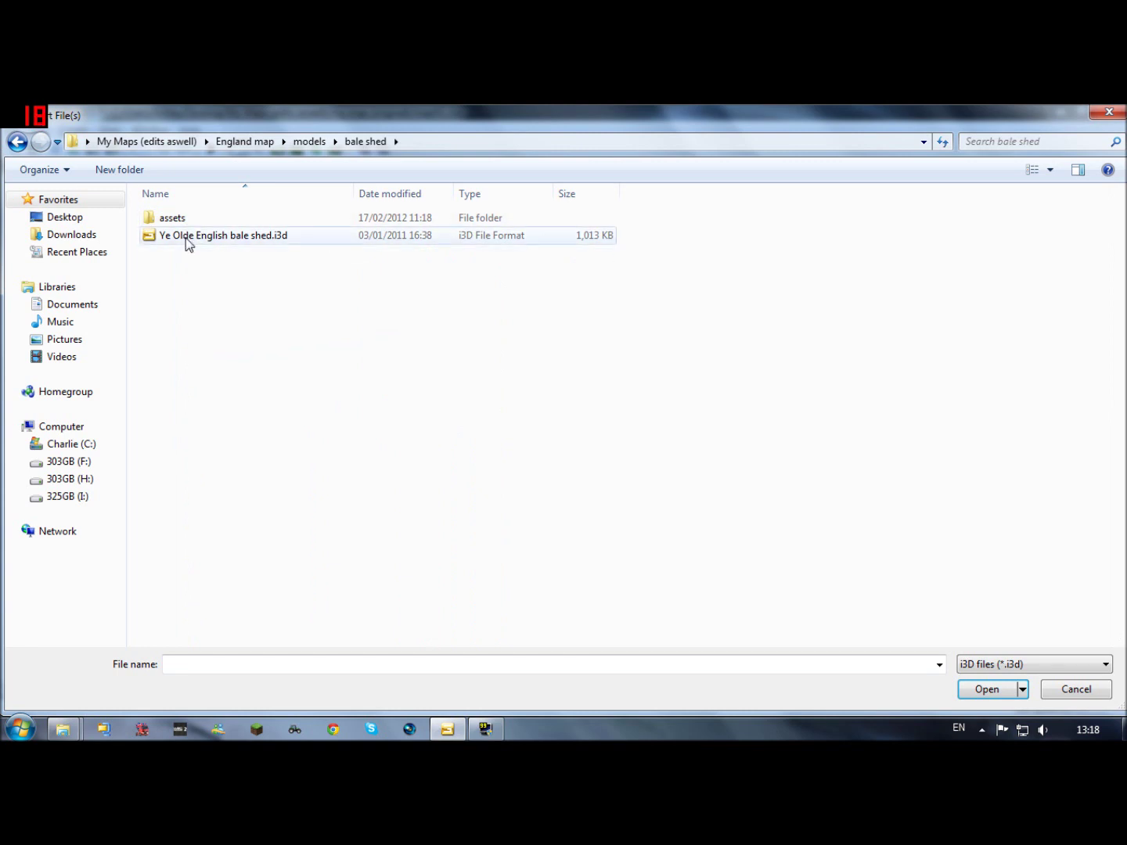
double_click(158, 222)
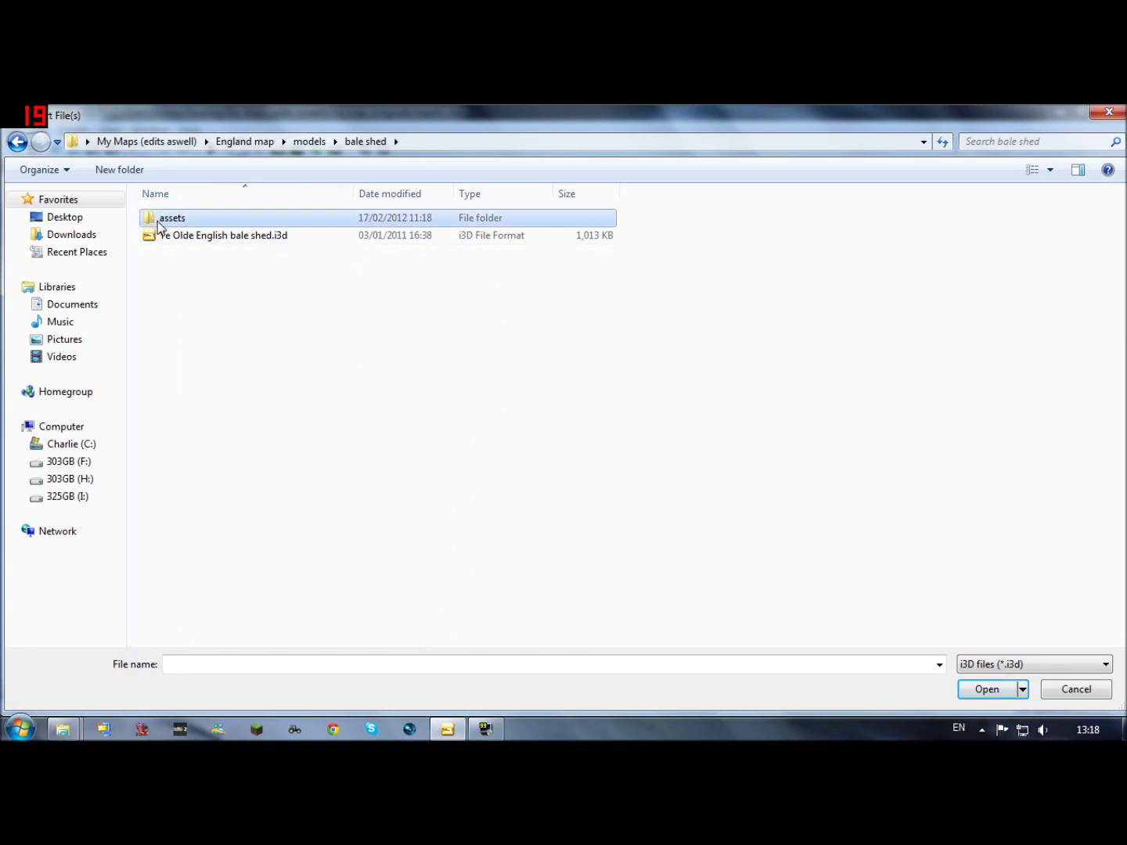
left_click(17, 142)
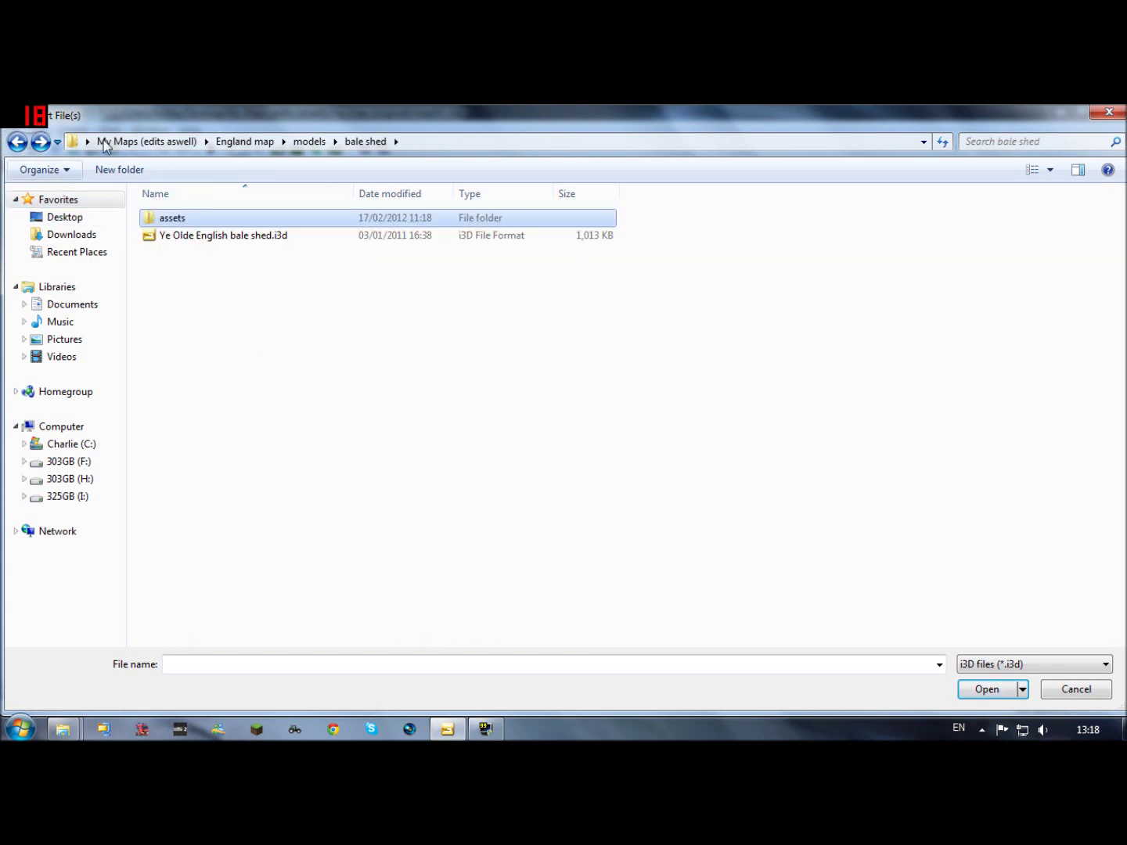
left_click(262, 145)
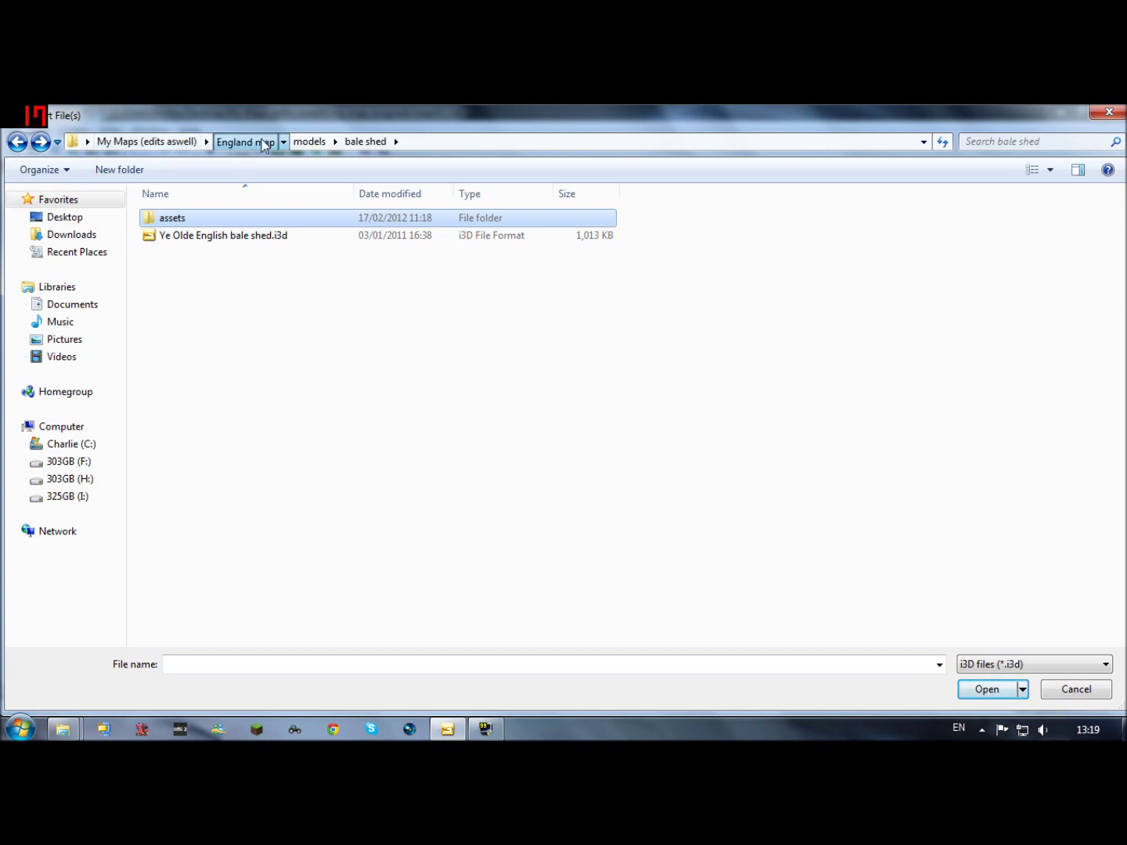
left_click(18, 143)
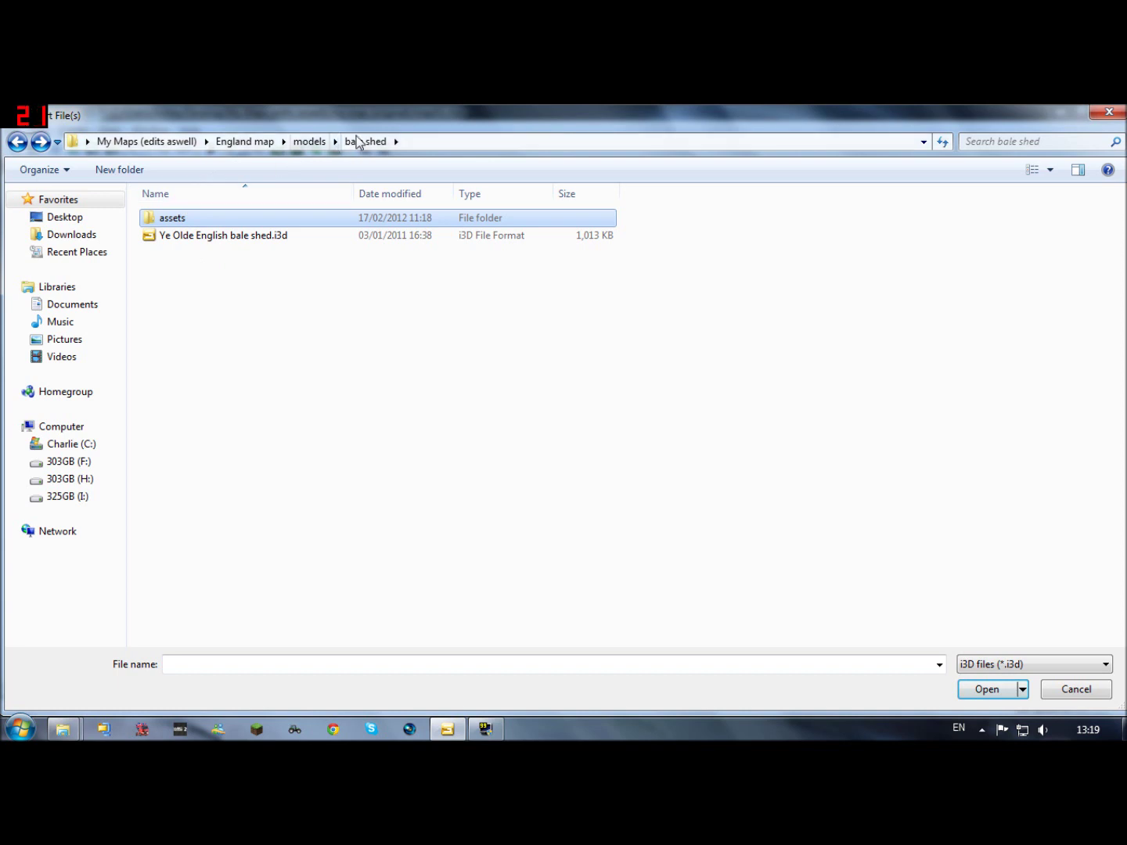
left_click(309, 141)
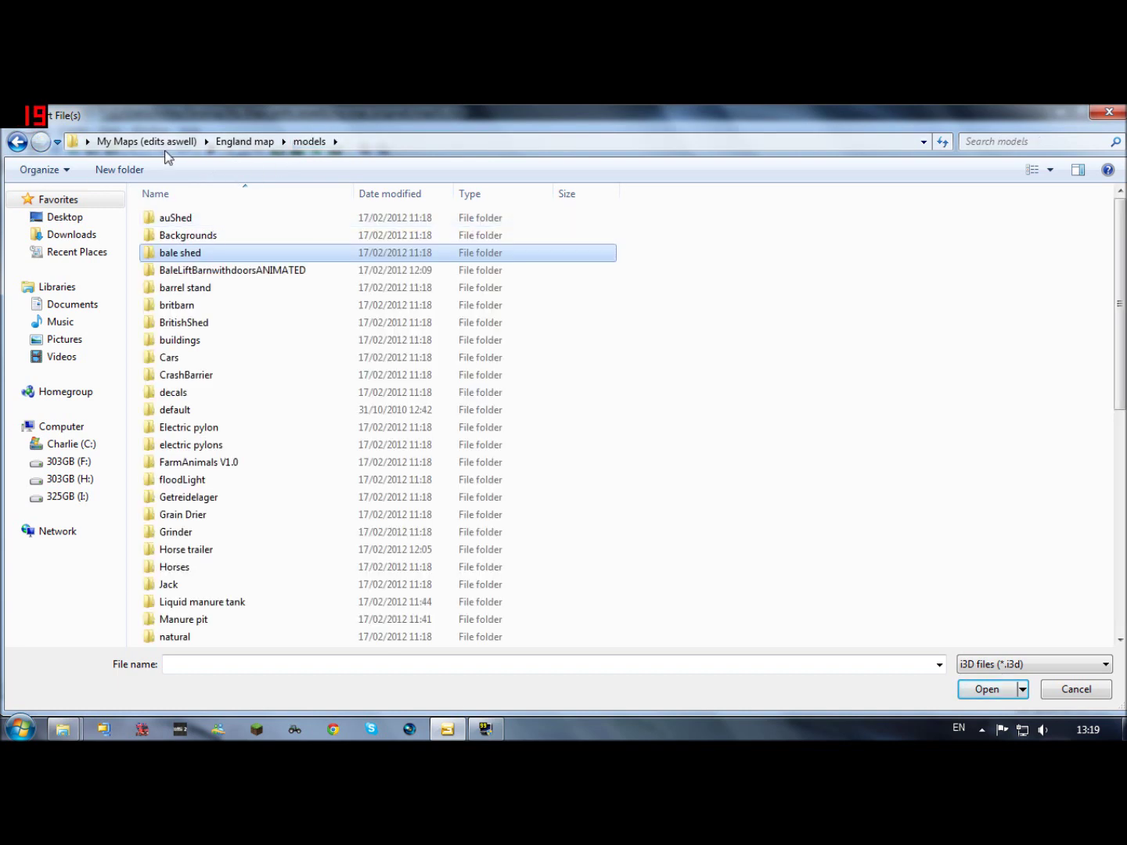
Step: Look through the models folder of my map (original), checking objects, buildings and the office01 folder
left_click(126, 142)
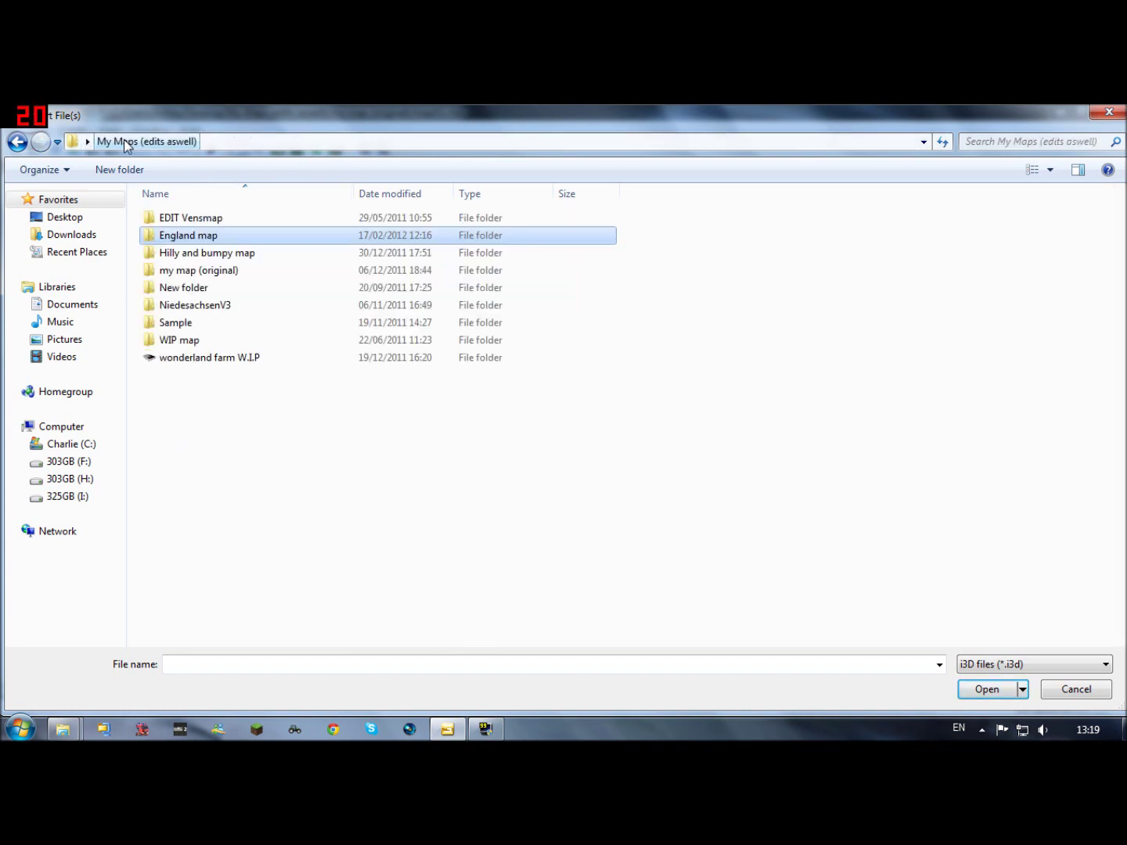
double_click(189, 270)
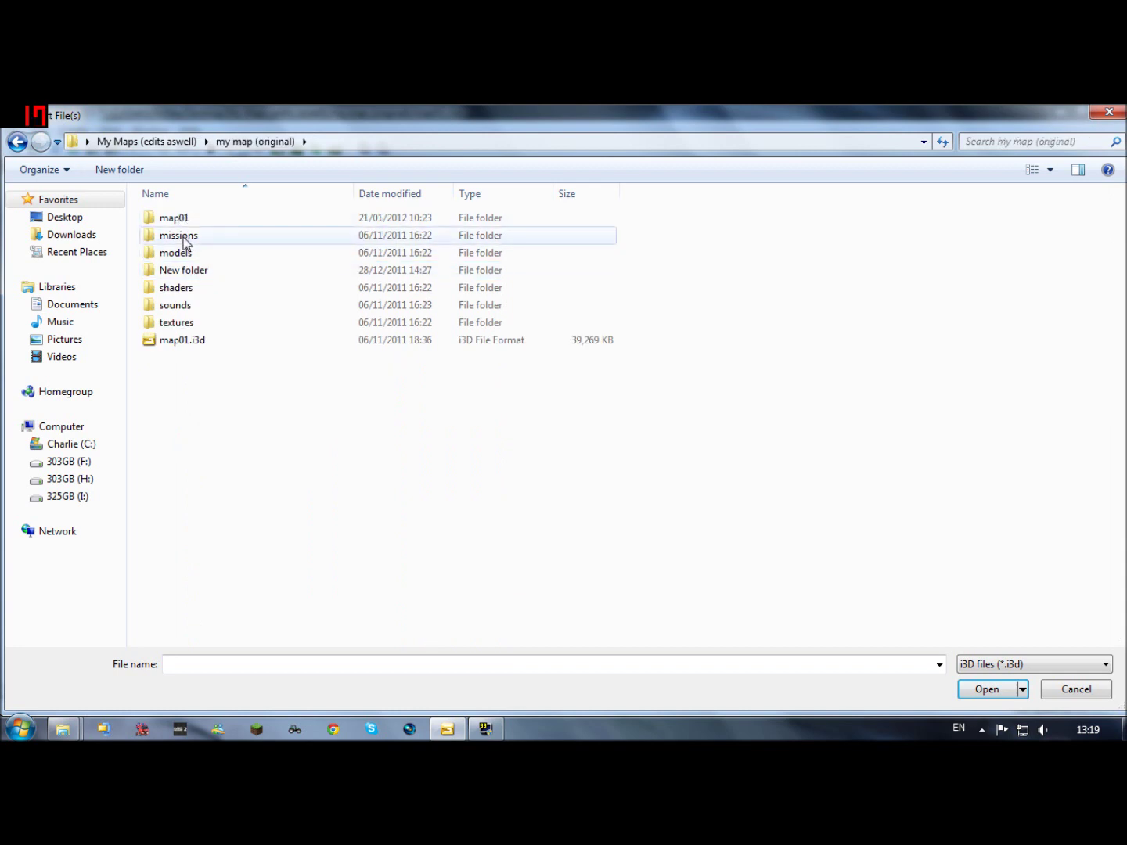
double_click(184, 254)
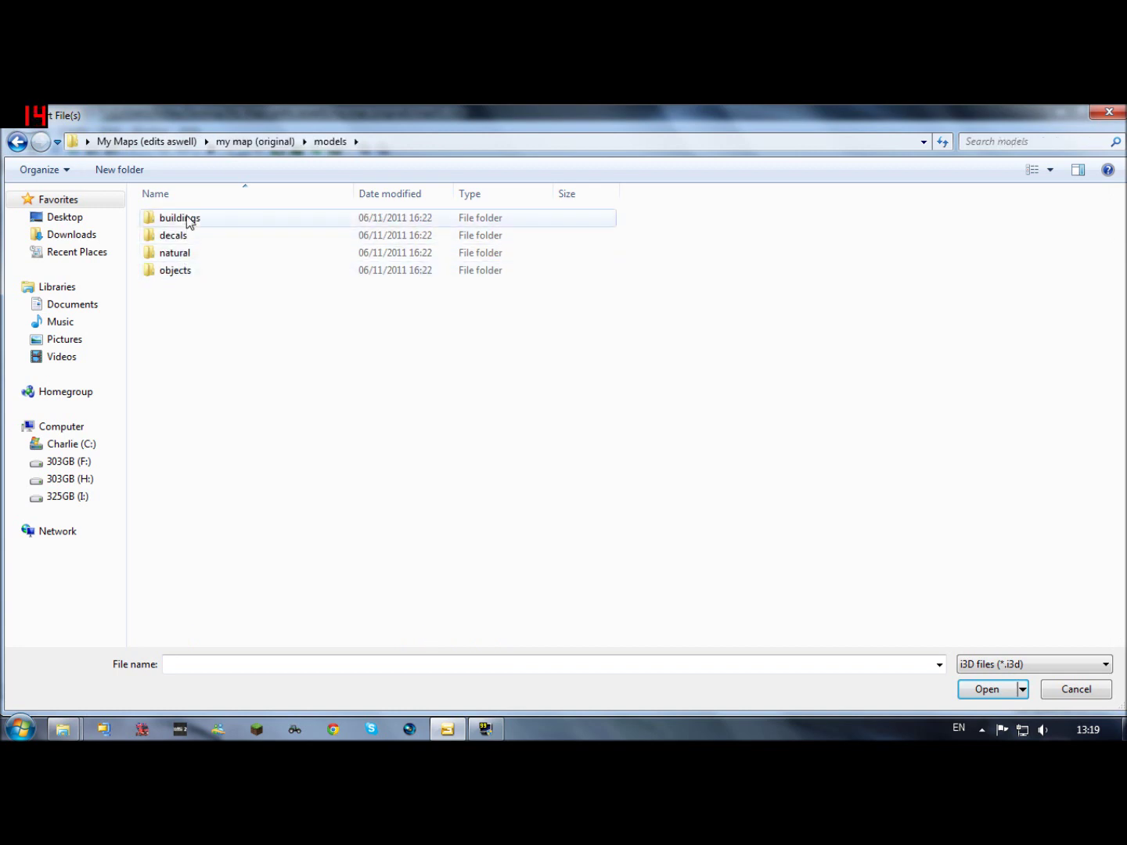
left_click(184, 274)
double_click(183, 274)
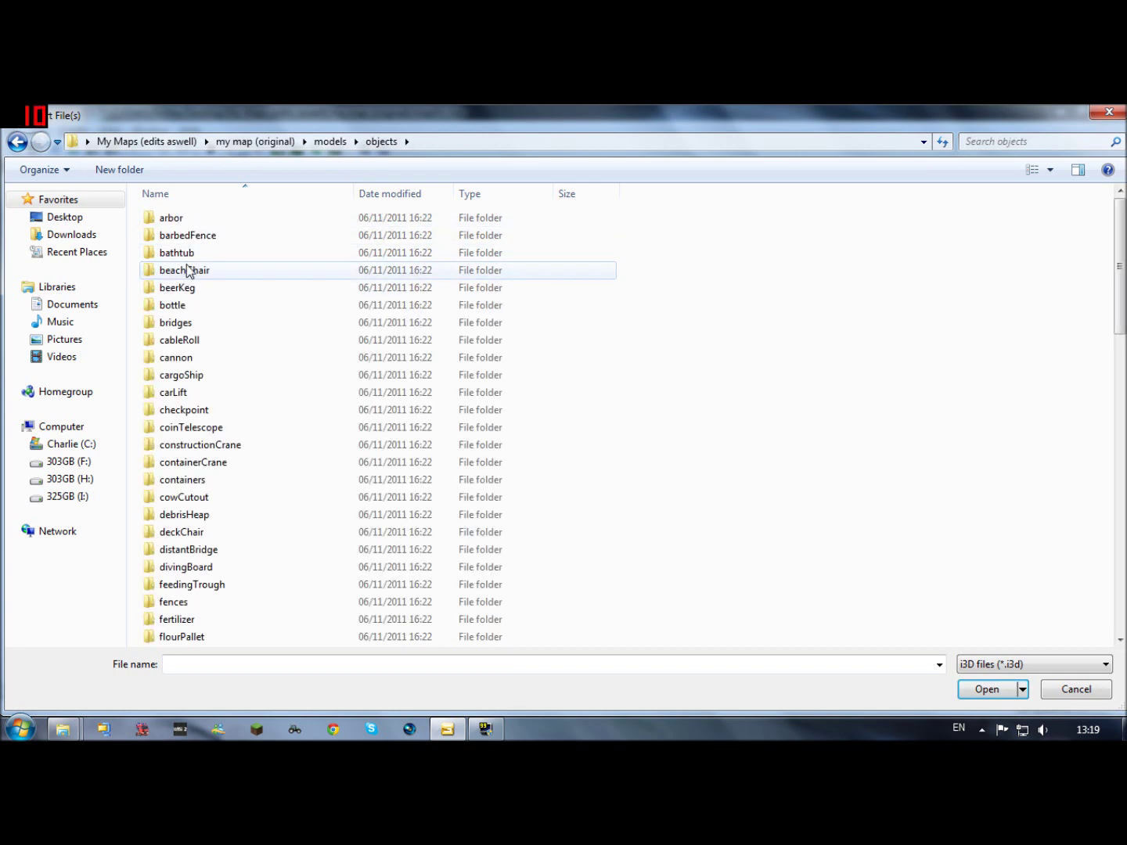
scroll(189, 270, "down", 4)
key("BackSpace")
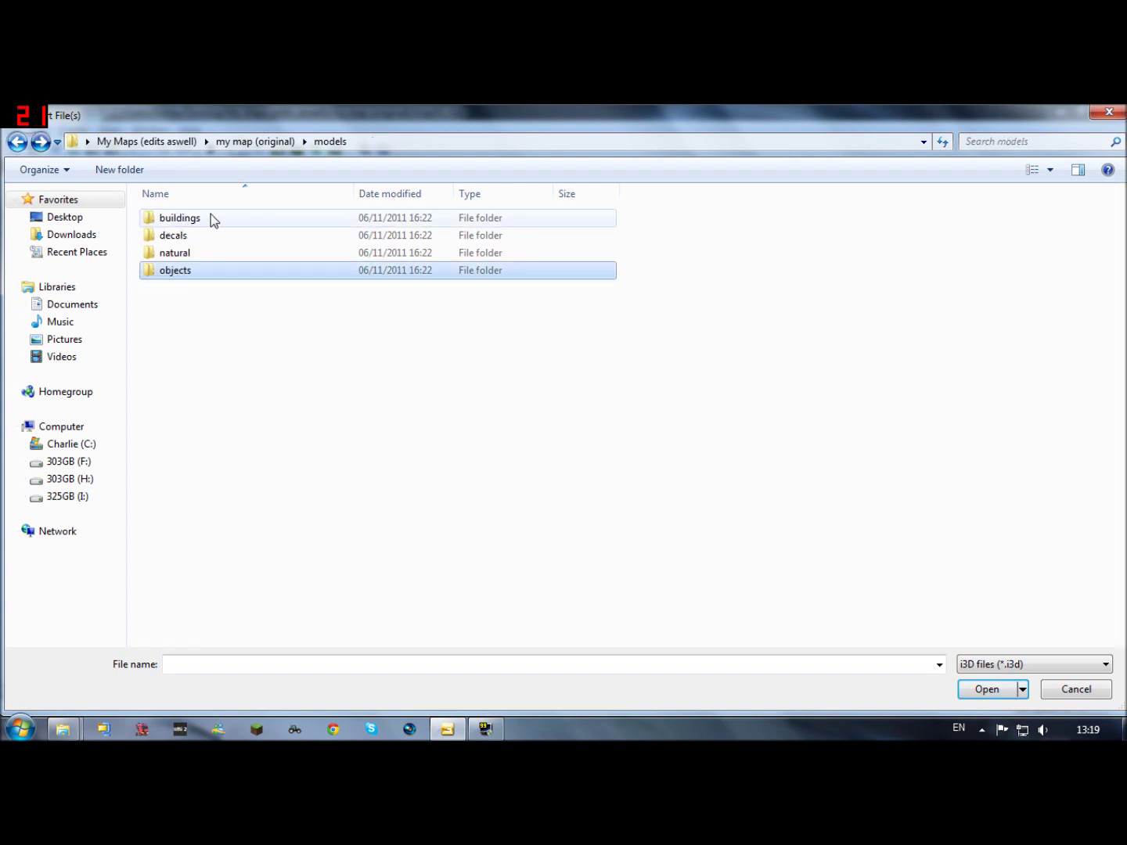
left_click(196, 217)
double_click(196, 218)
scroll(208, 264, "down", 1)
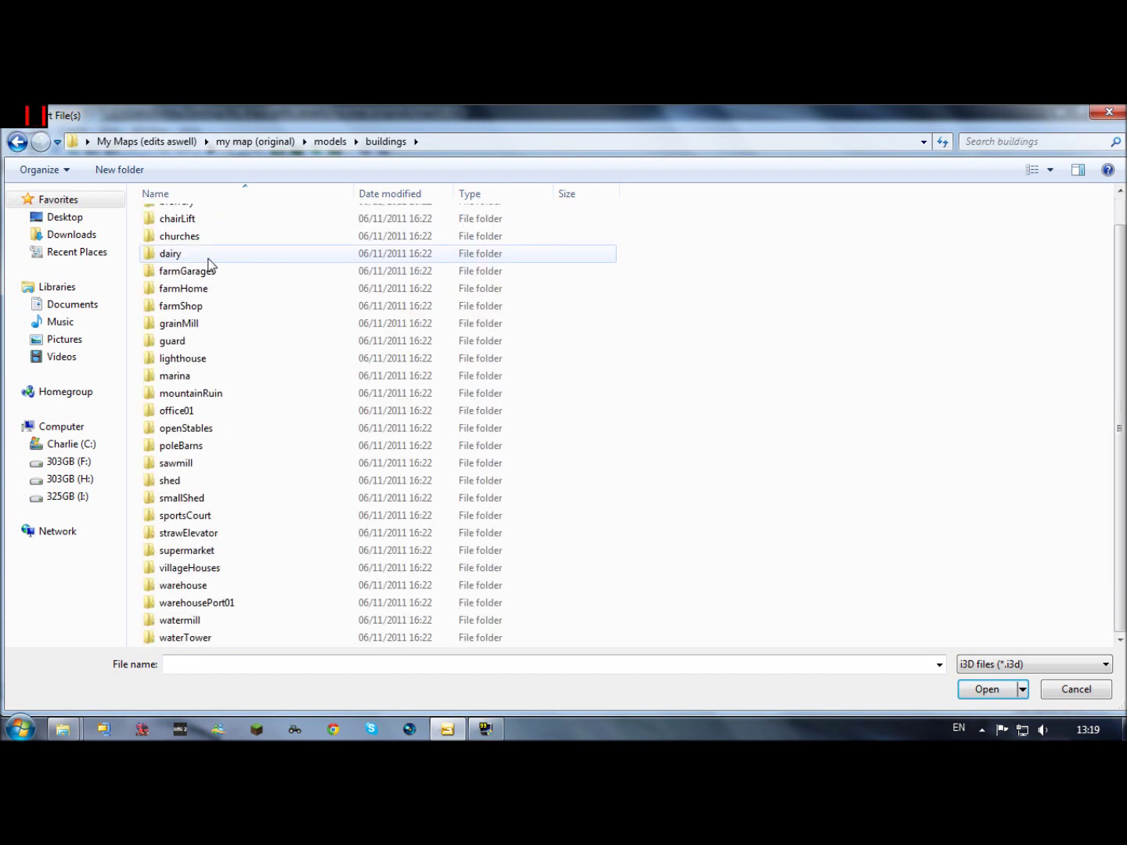
double_click(197, 414)
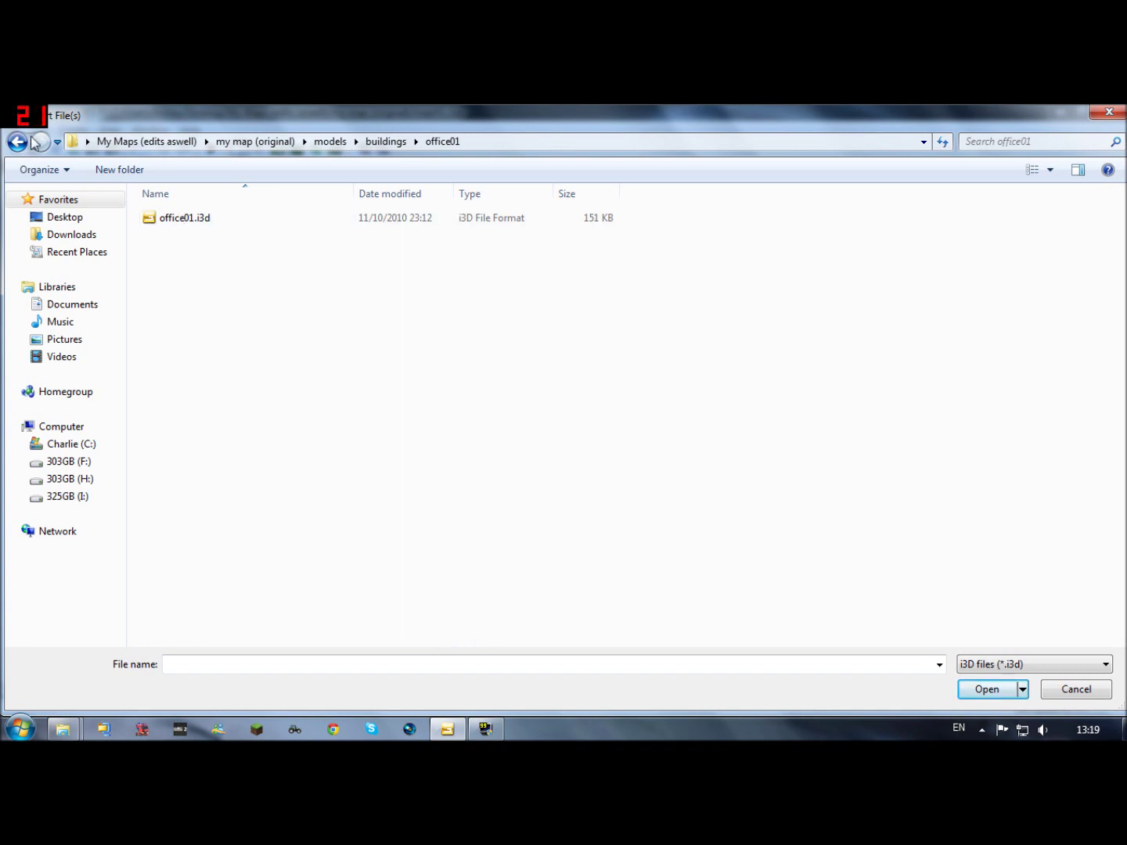
Step: Browse drive F: to the new models 2011 folder inside Farming simulator stuff
left_click(146, 141)
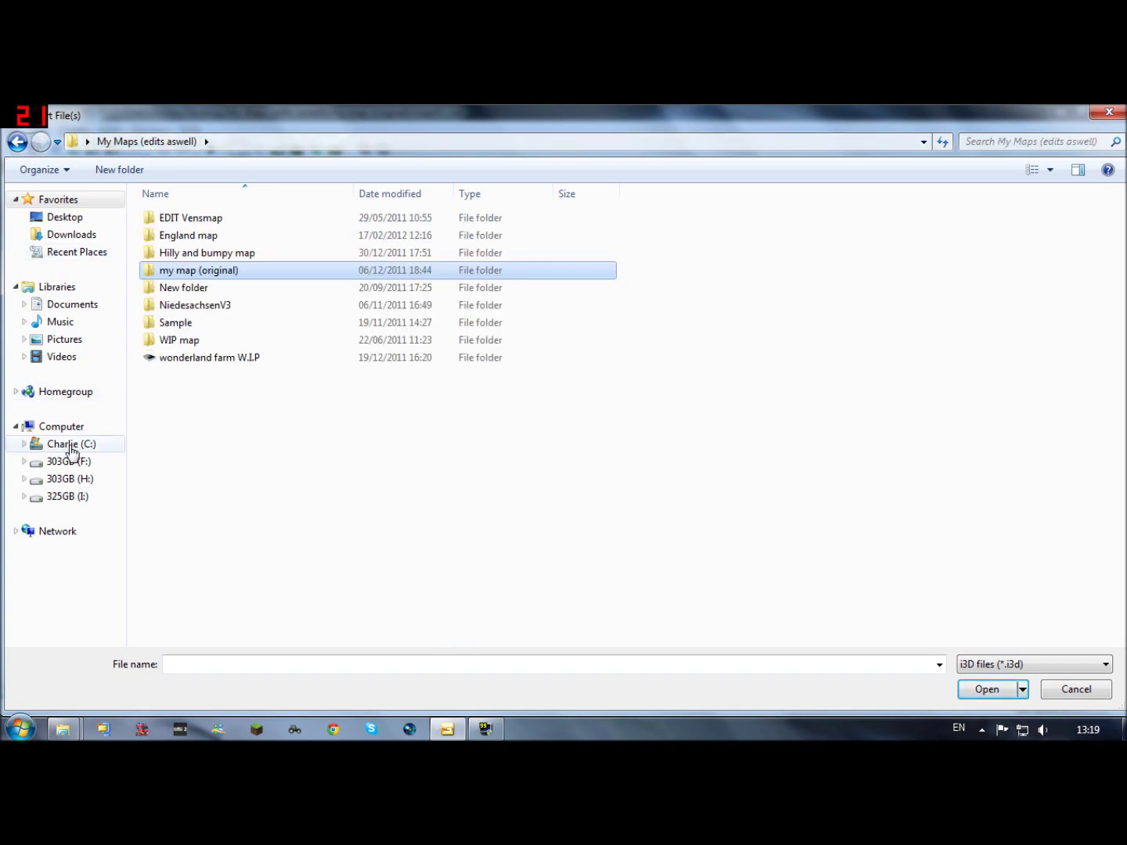
left_click(56, 461)
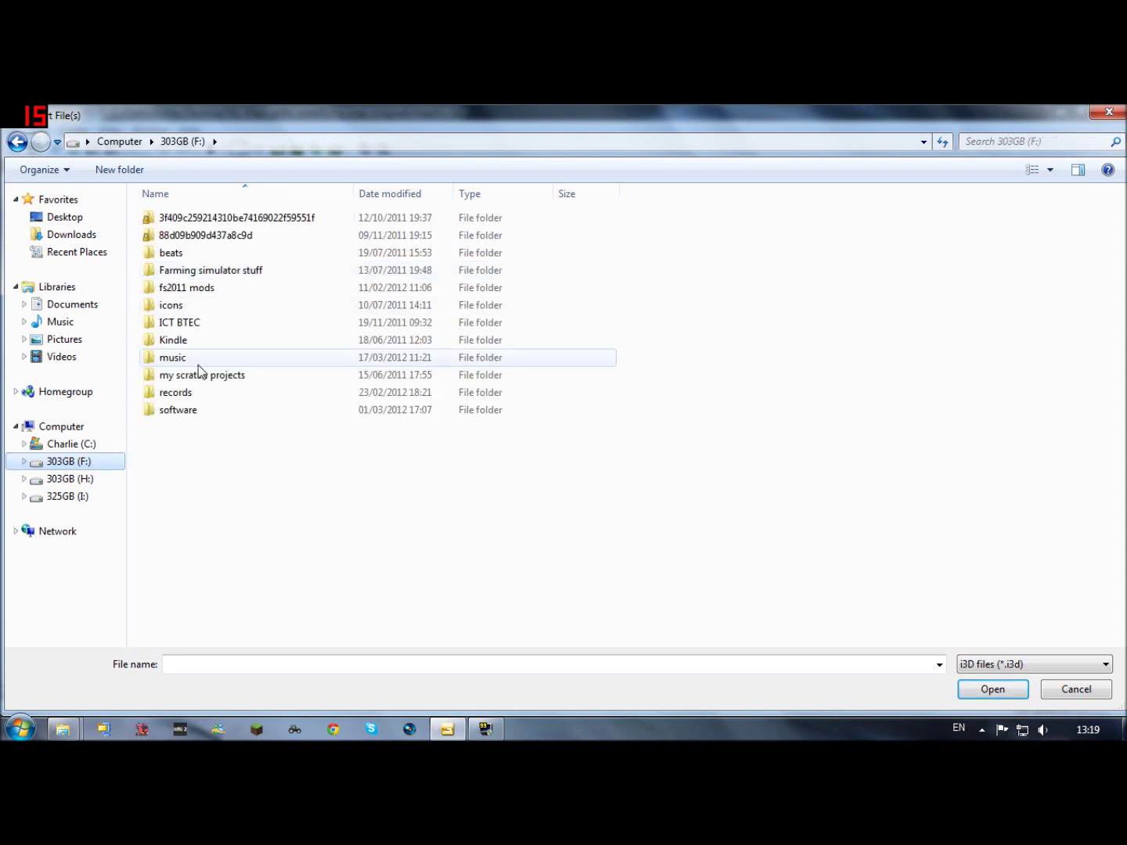
double_click(188, 289)
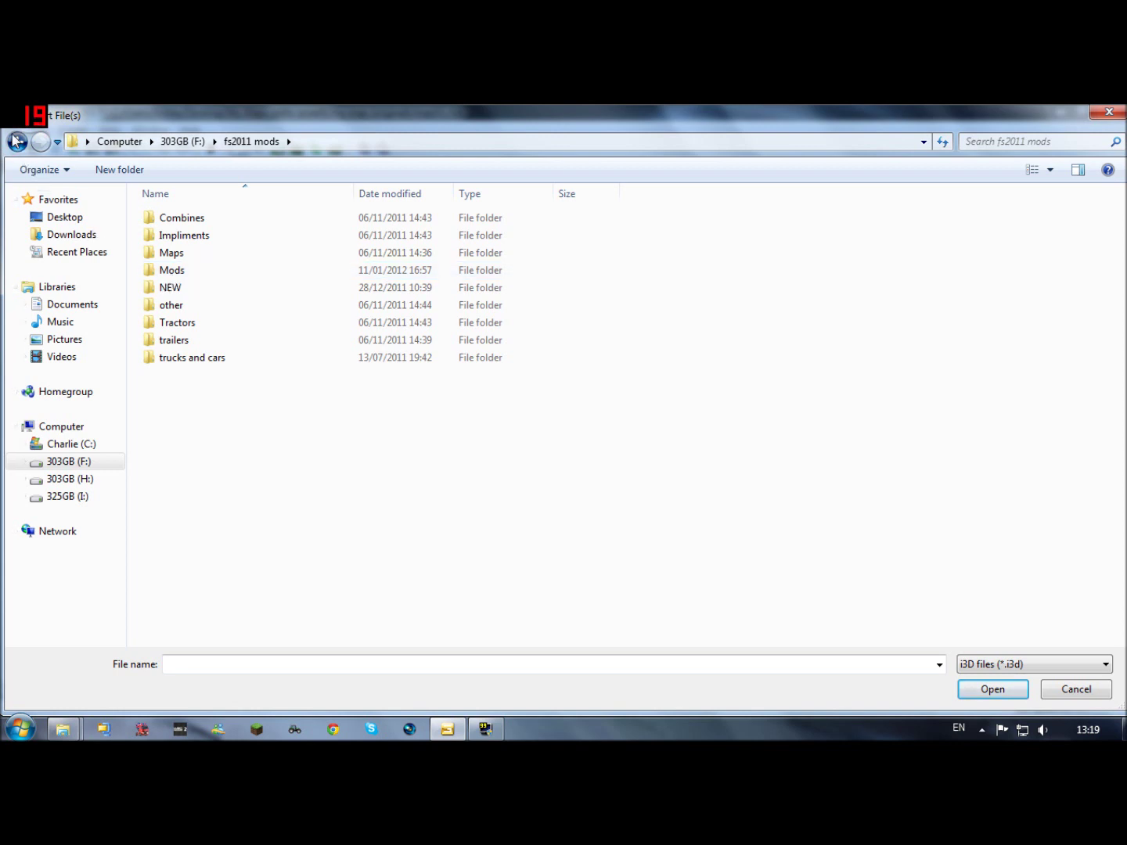
left_click(16, 141)
double_click(197, 274)
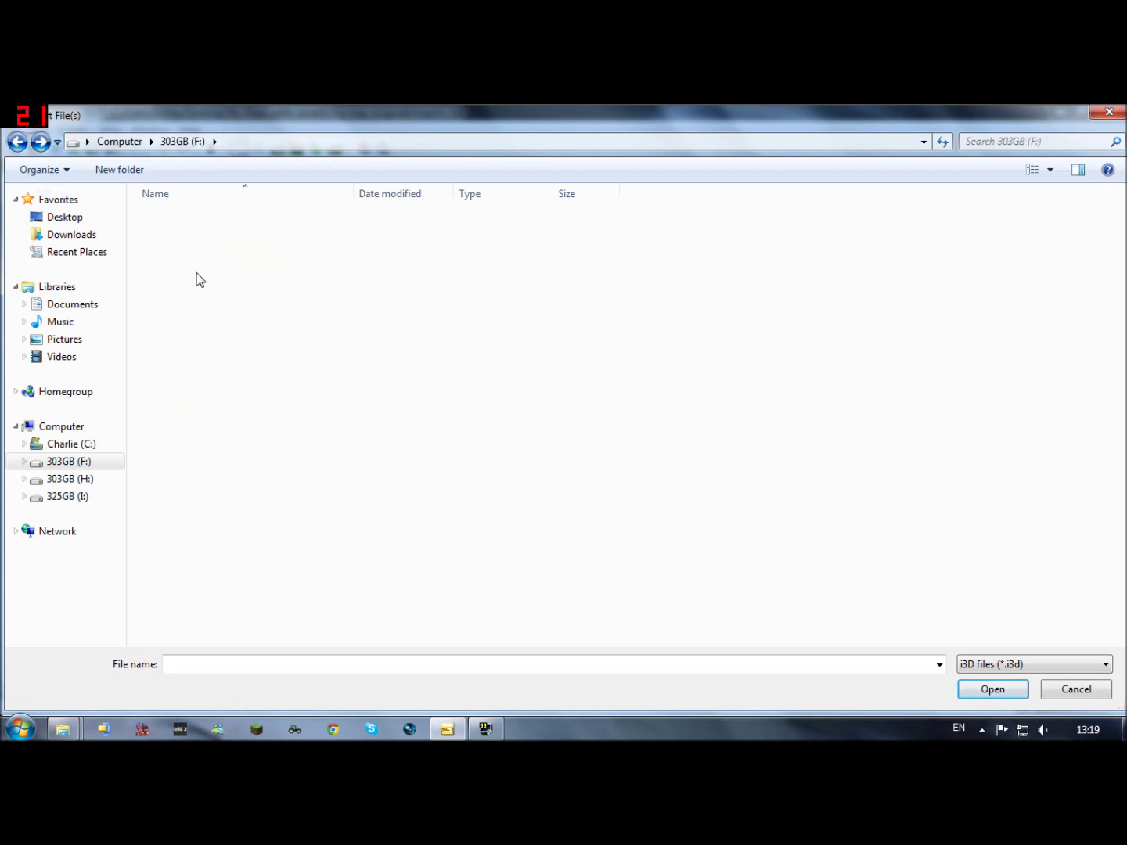
double_click(184, 226)
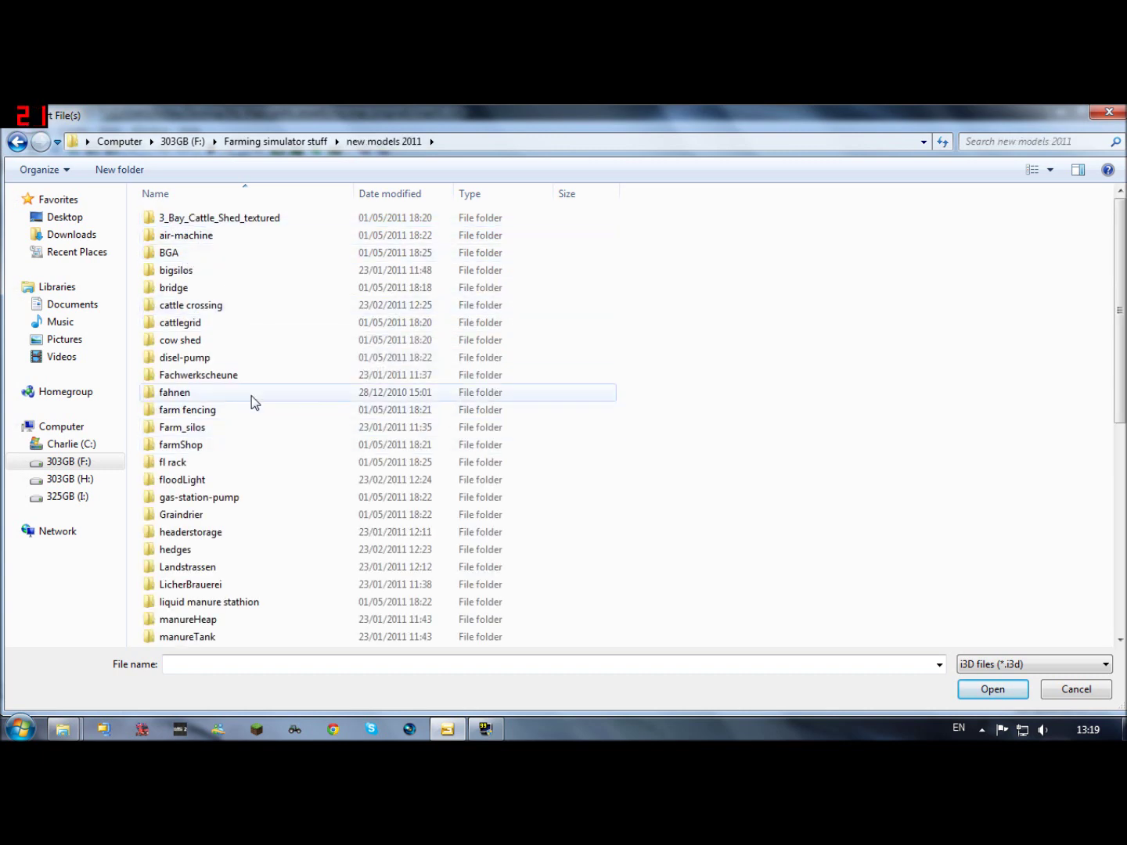
Step: Copy the disel-pump model folder
left_click(234, 363)
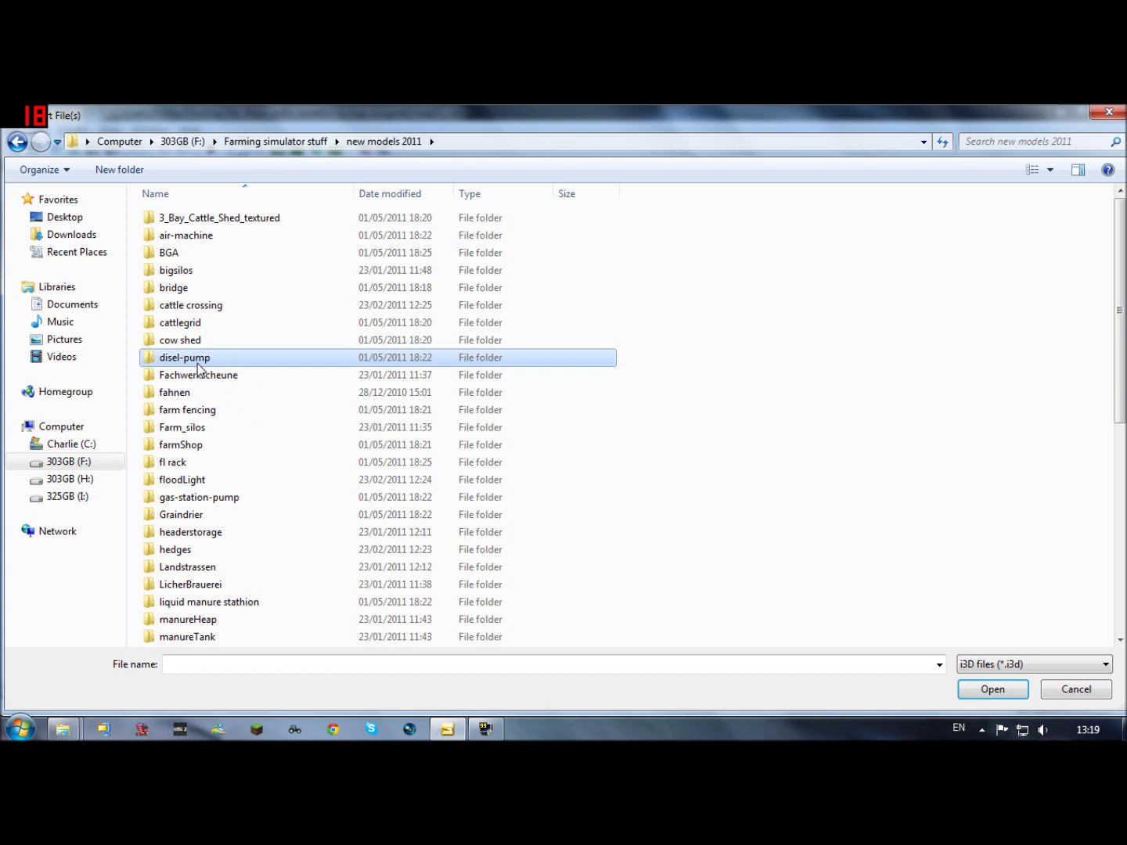
right_click(198, 368)
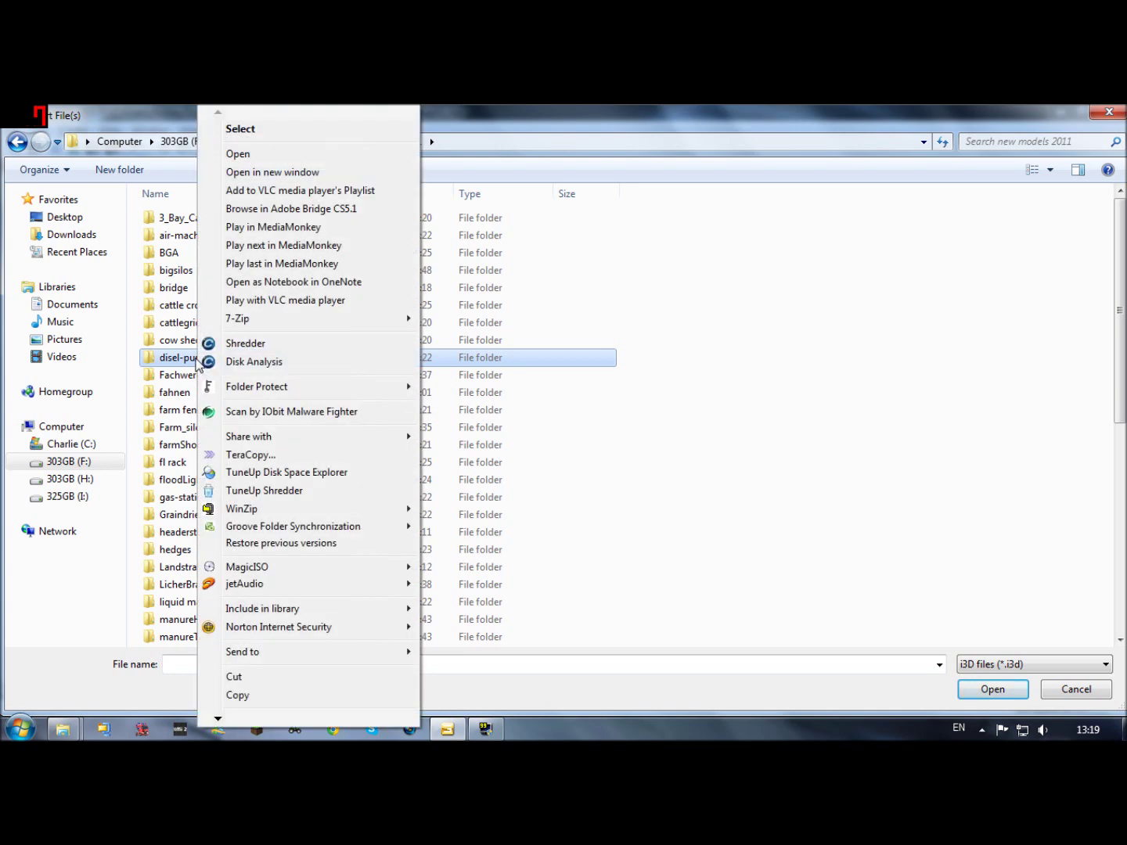
left_click(234, 694)
Step: Create a folder named New models inside my map (original) in the desktop folder My Maps (edits aswell)
left_click(114, 145)
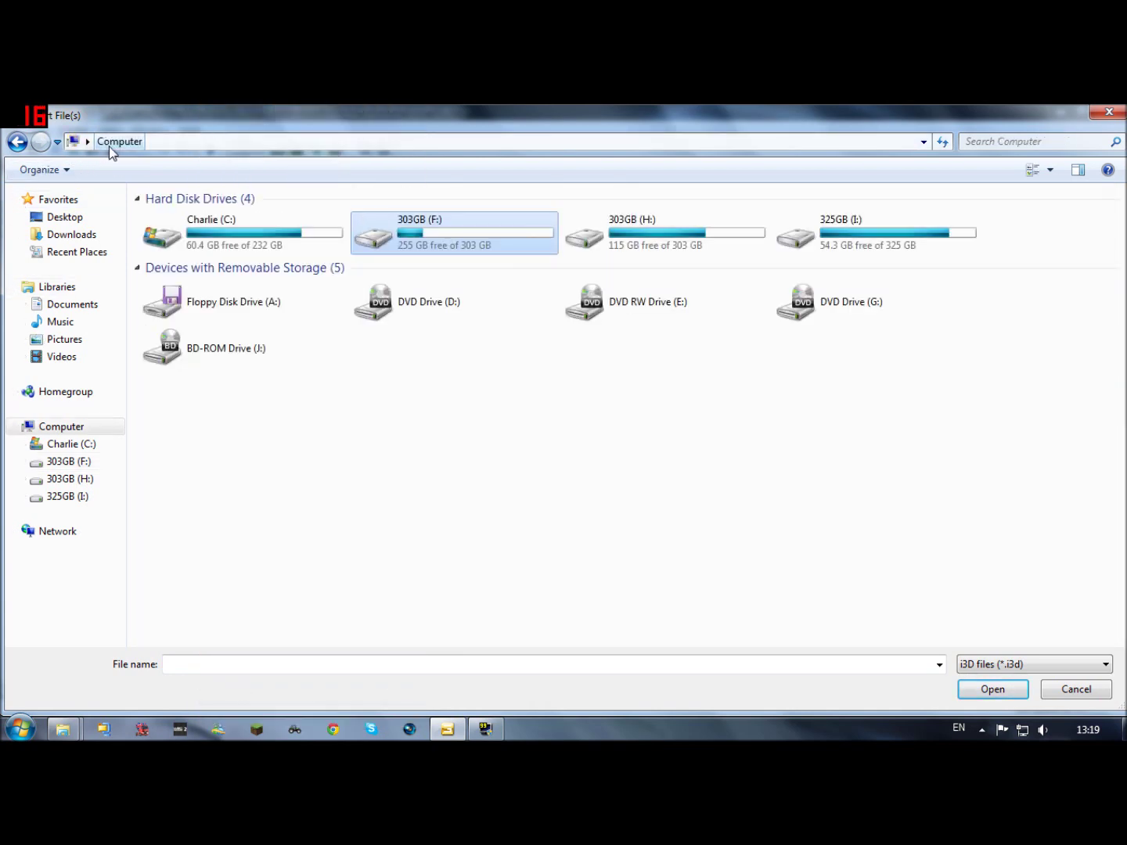
left_click(65, 218)
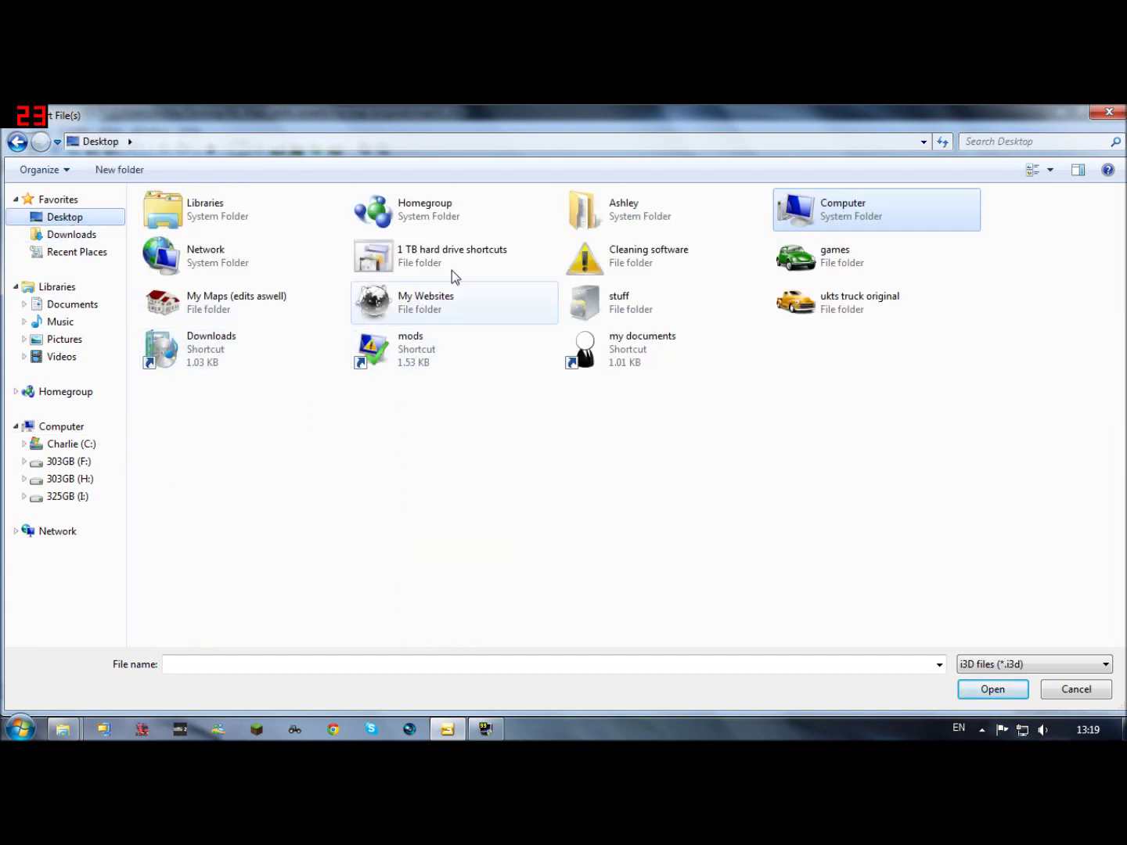
left_click(159, 310)
double_click(196, 300)
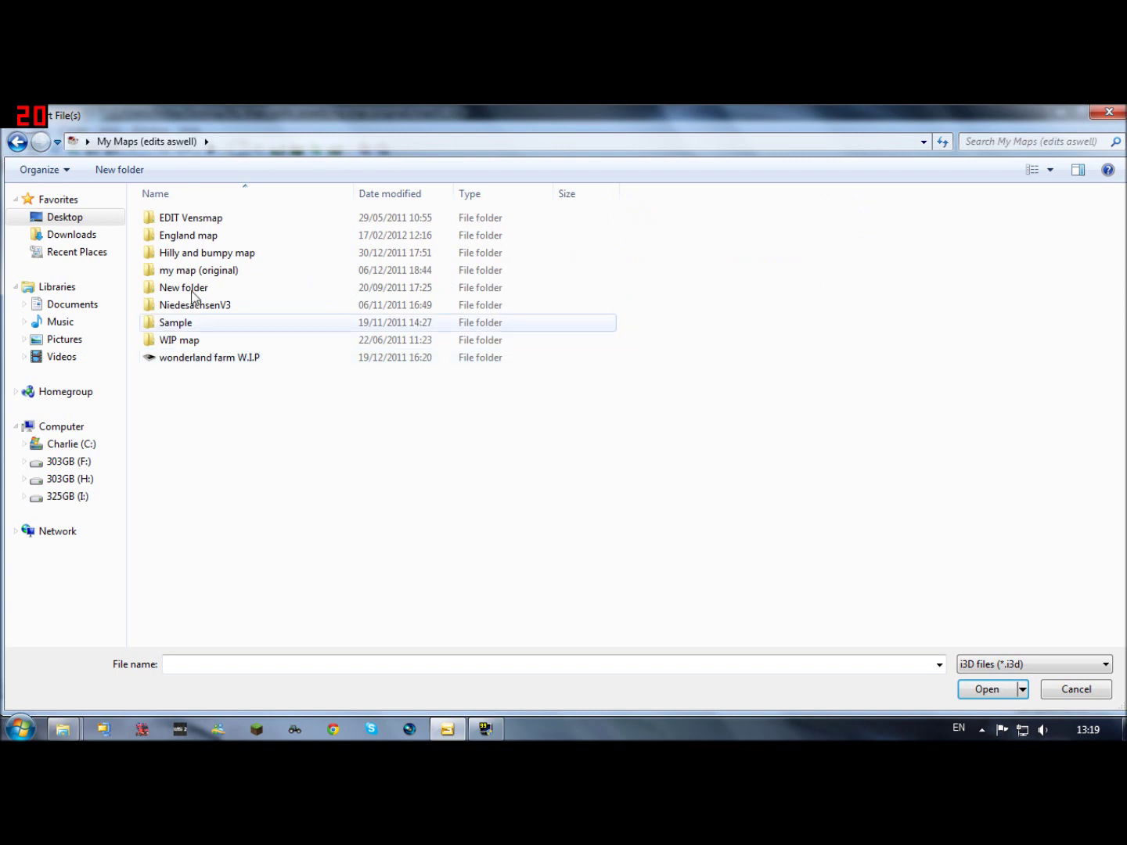
double_click(189, 270)
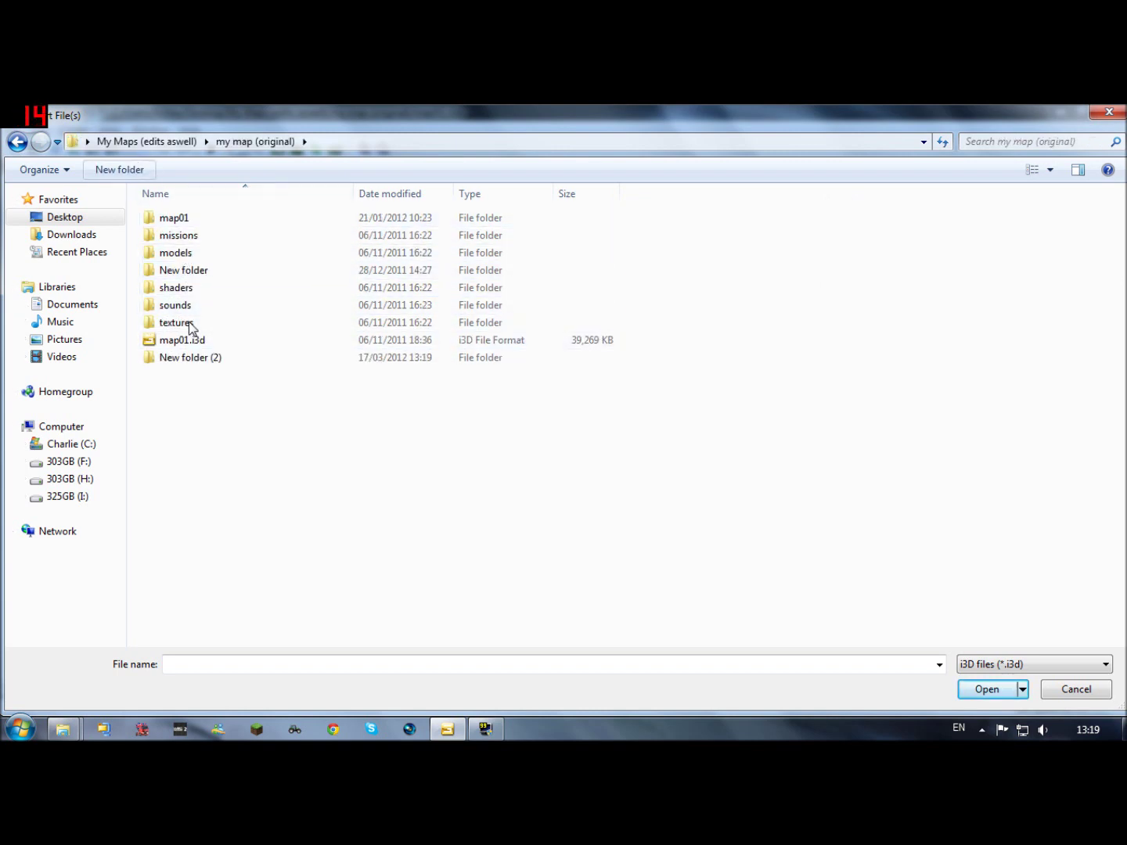
type("New models")
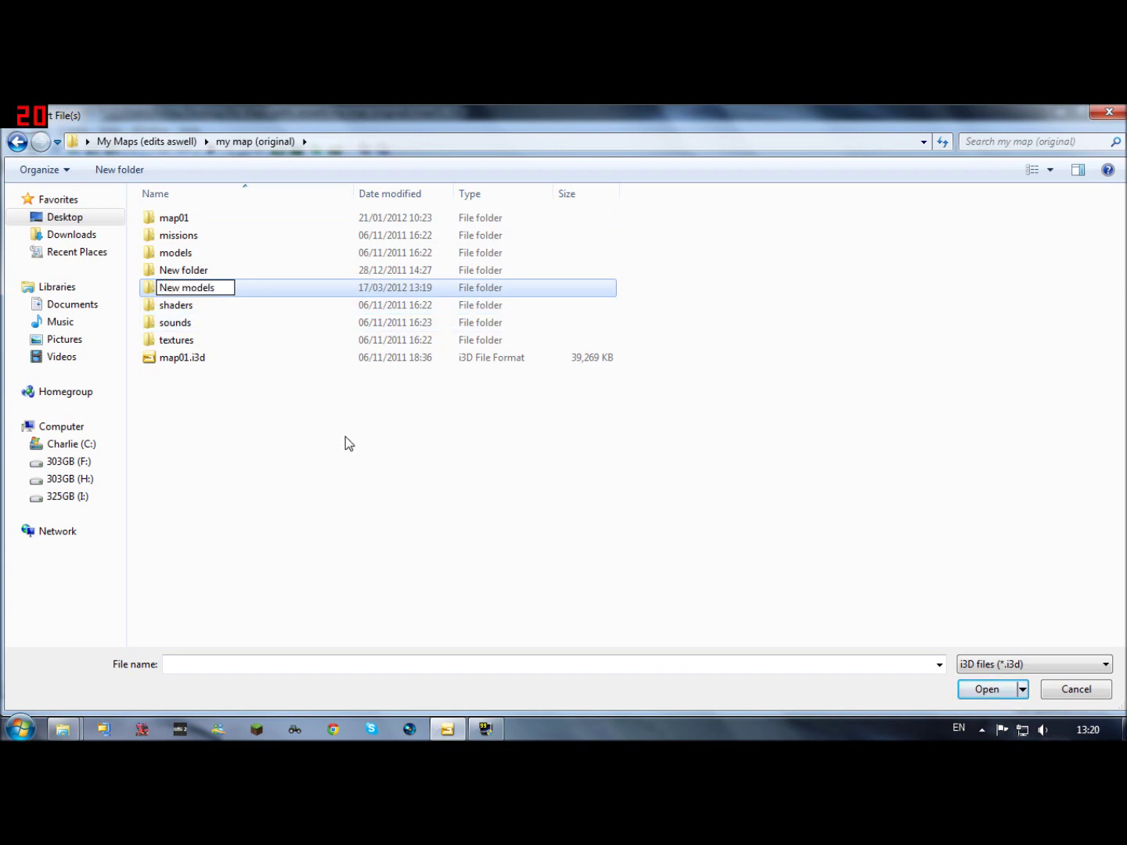
key("Return")
Step: Paste the disel-pump folder into New models and open the pasted folder
double_click(143, 292)
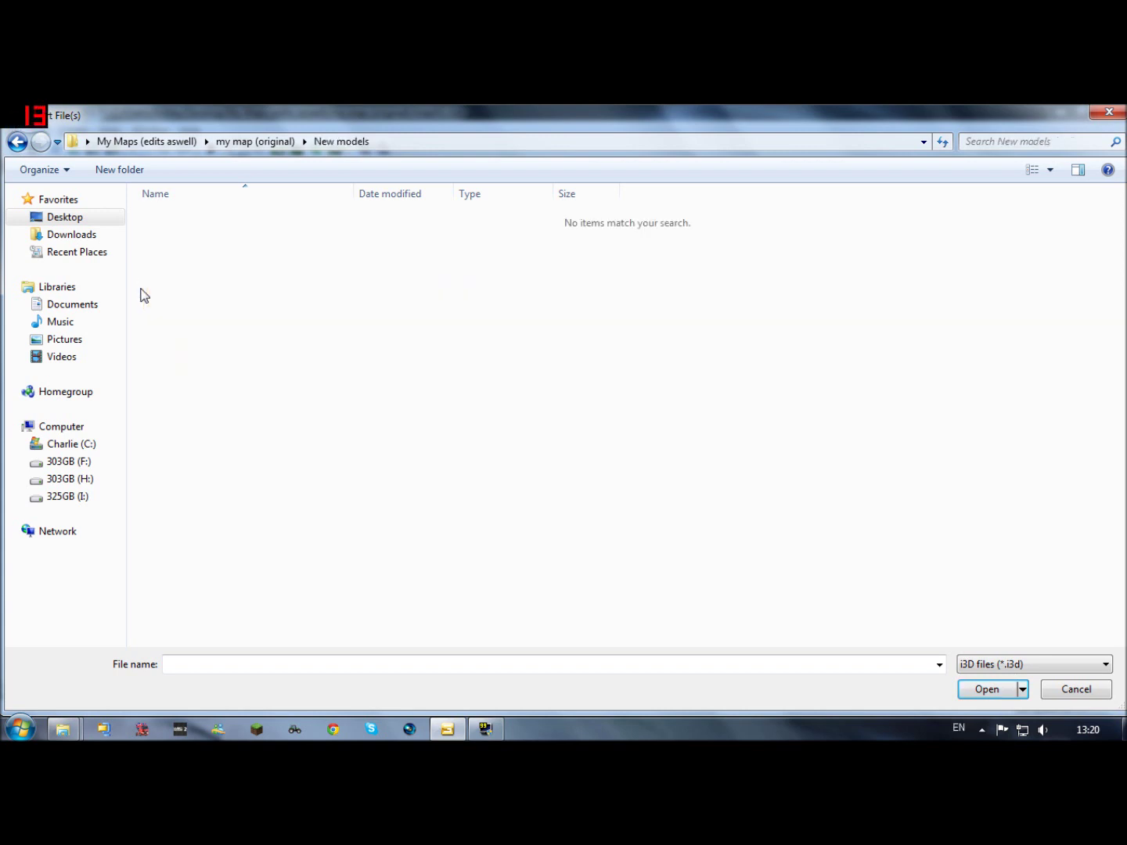
right_click(175, 336)
left_click(219, 428)
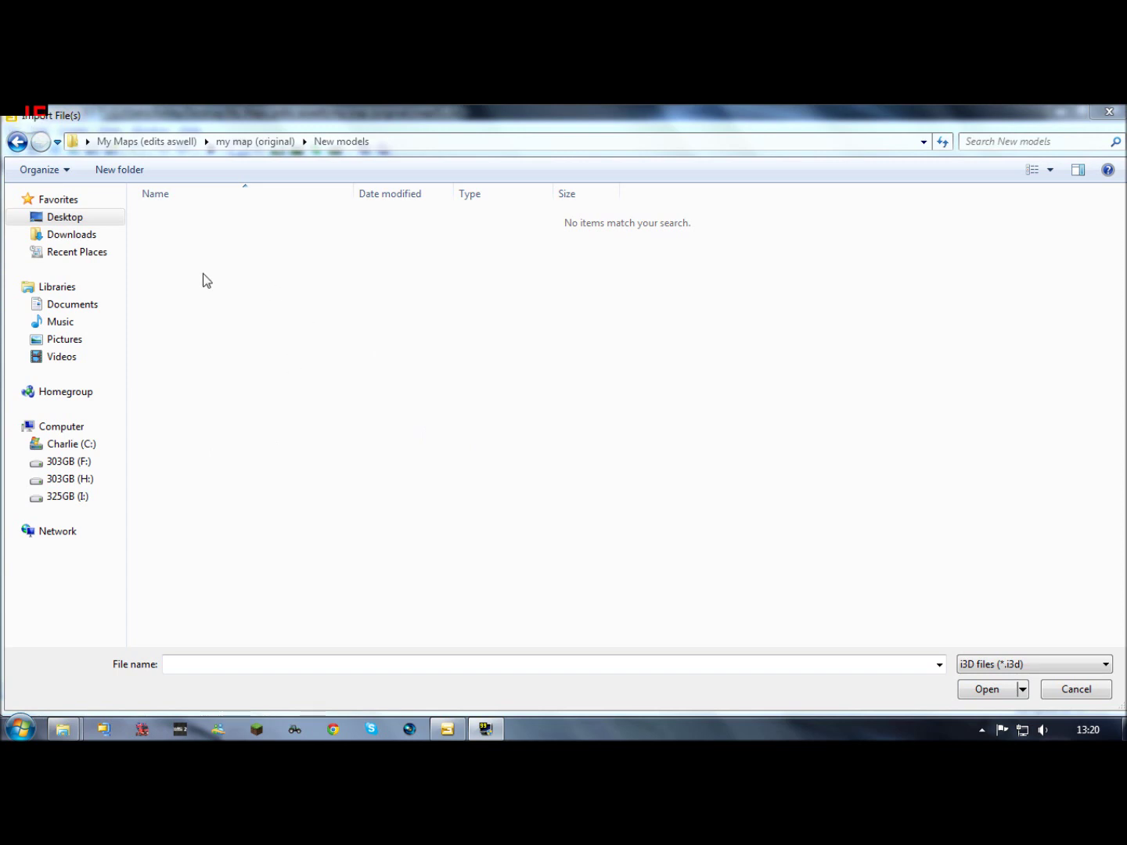
double_click(180, 222)
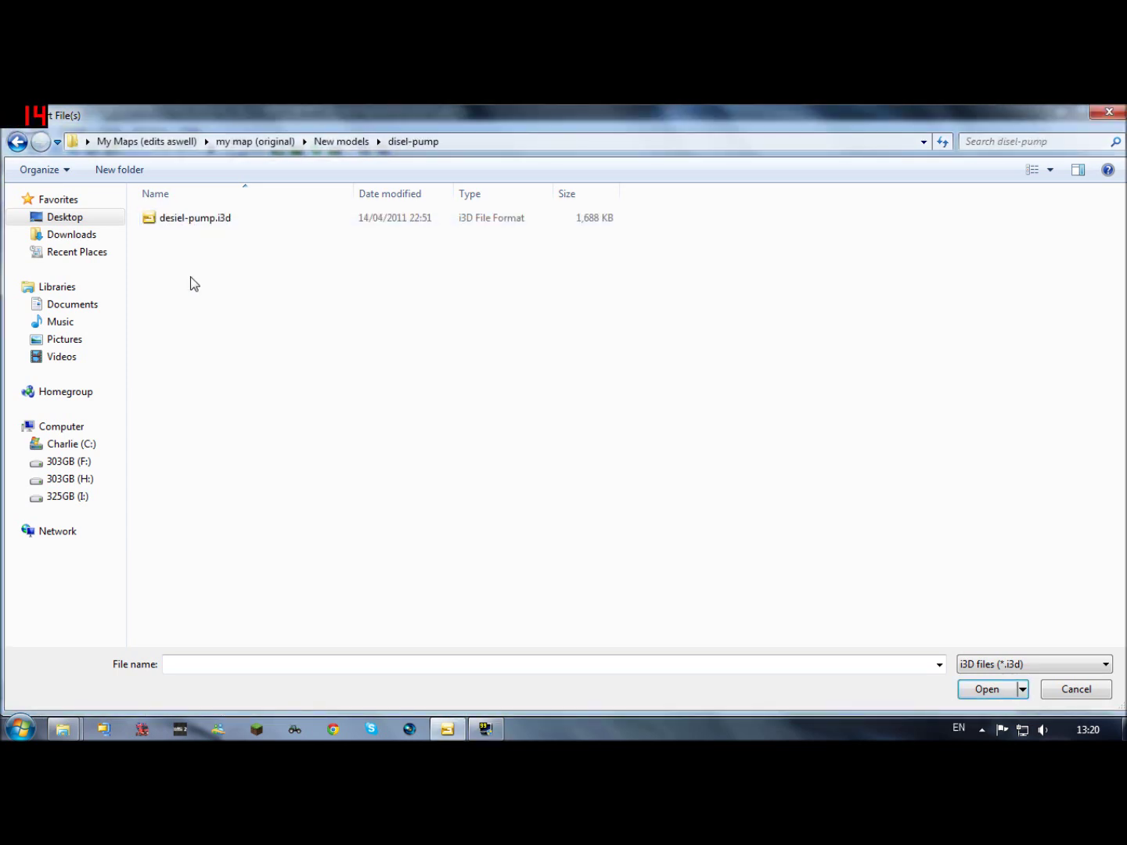
Step: Import desiel-pump.i3d from the disel-pump folder and move the pump into the open farmyard beside the sheds
double_click(173, 226)
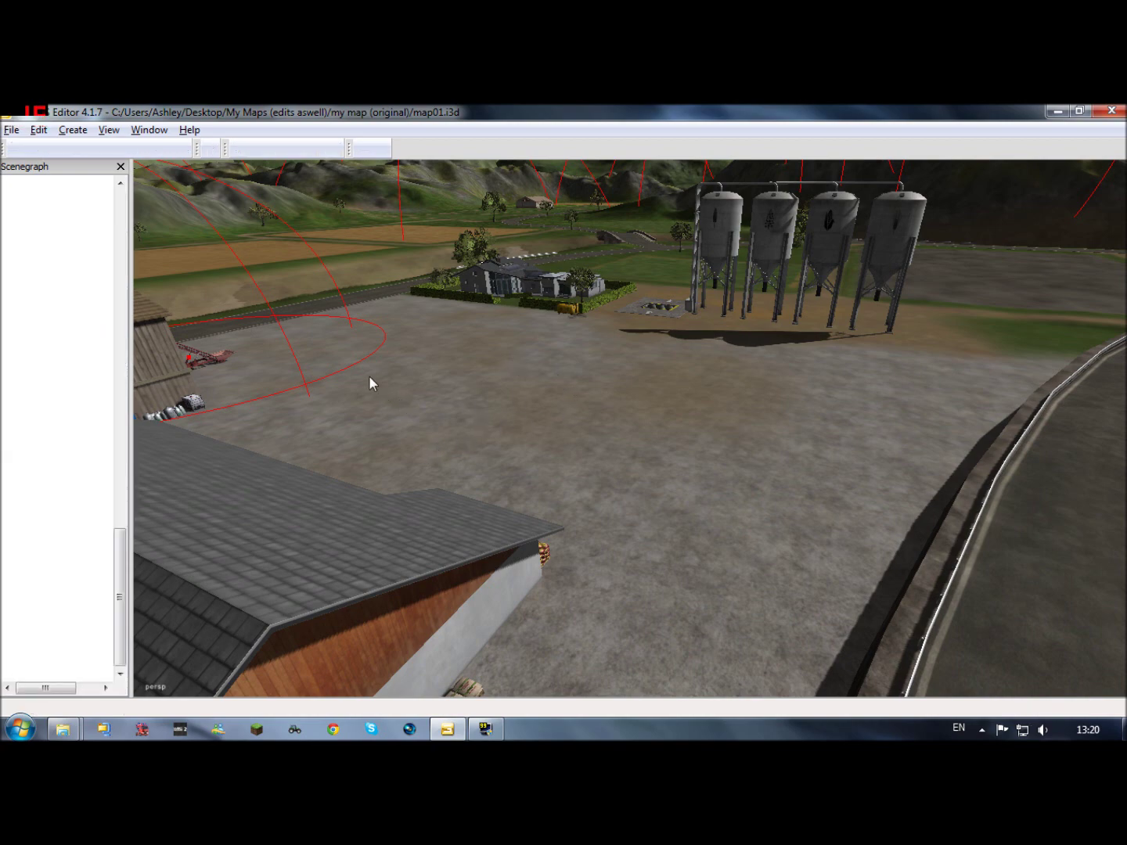
left_click_drag(346, 369, 636, 360, "alt")
right_click_drag(637, 368, 212, 320)
right_click_drag(354, 338, 436, 355)
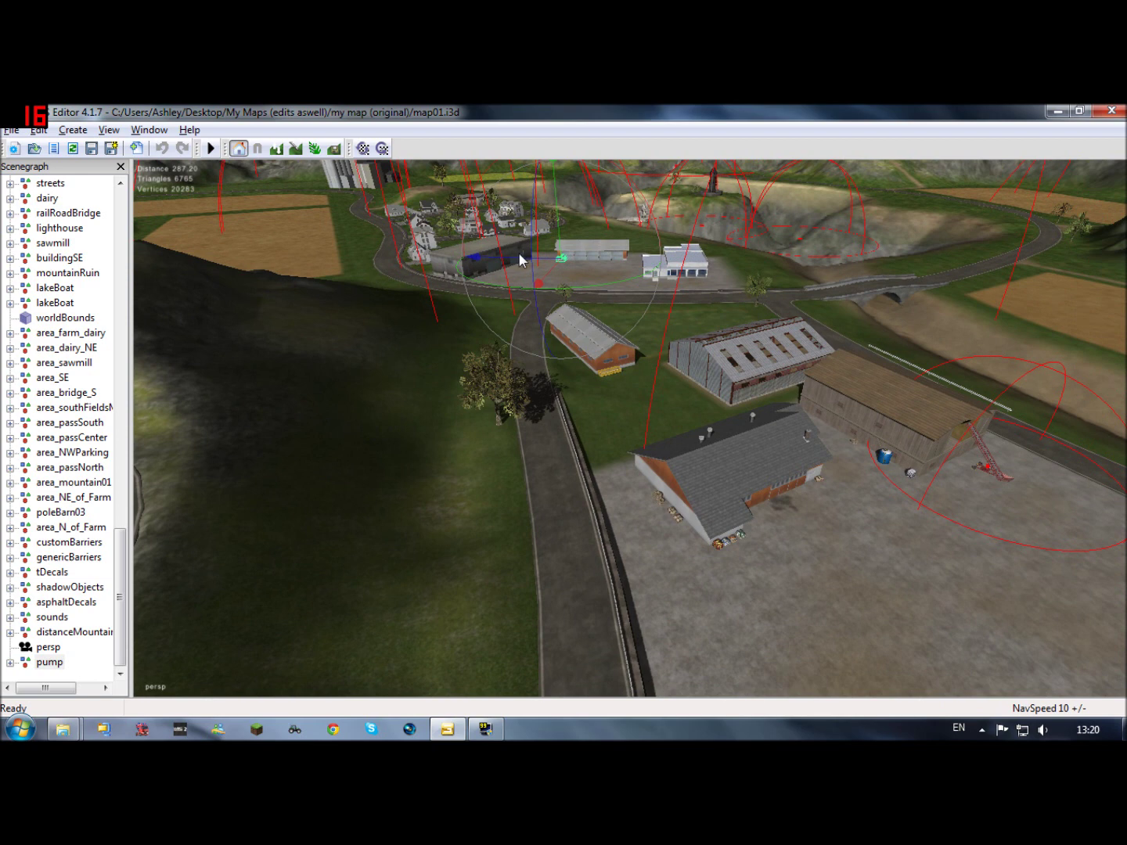
left_click(883, 302)
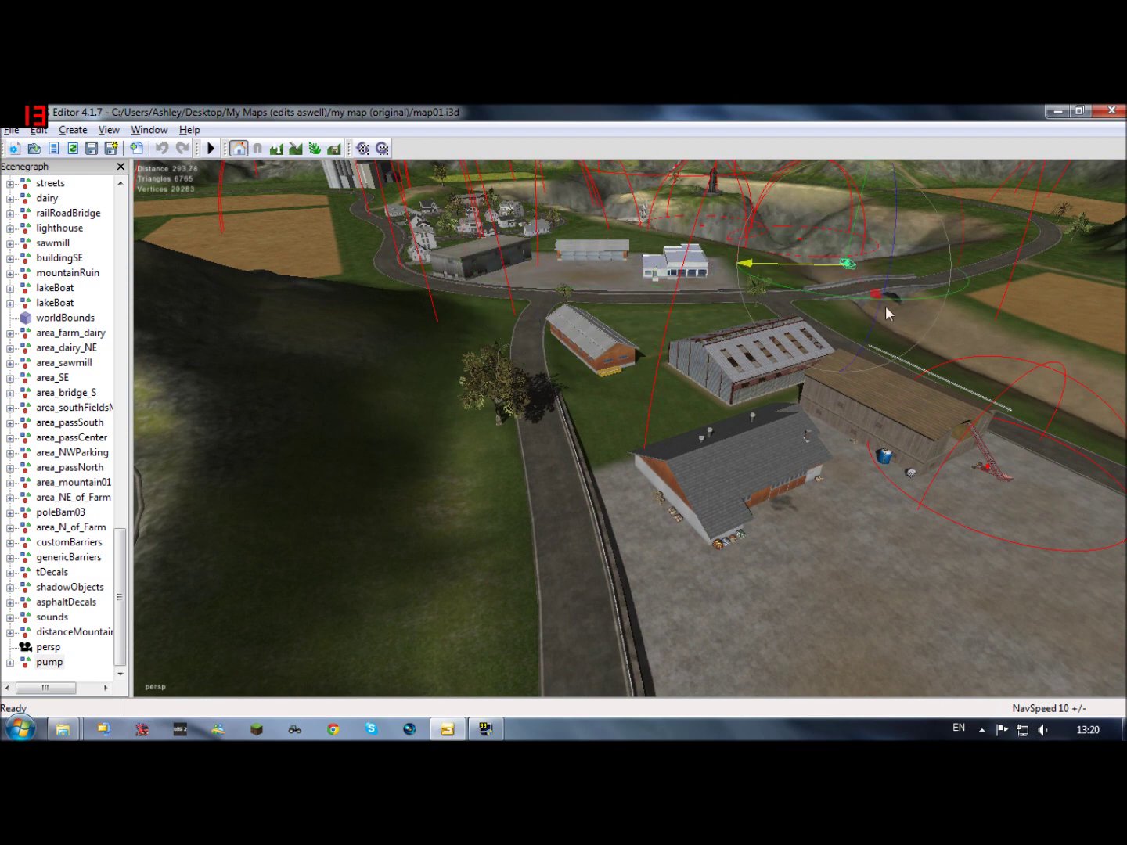
left_click_drag(876, 295, 1089, 493)
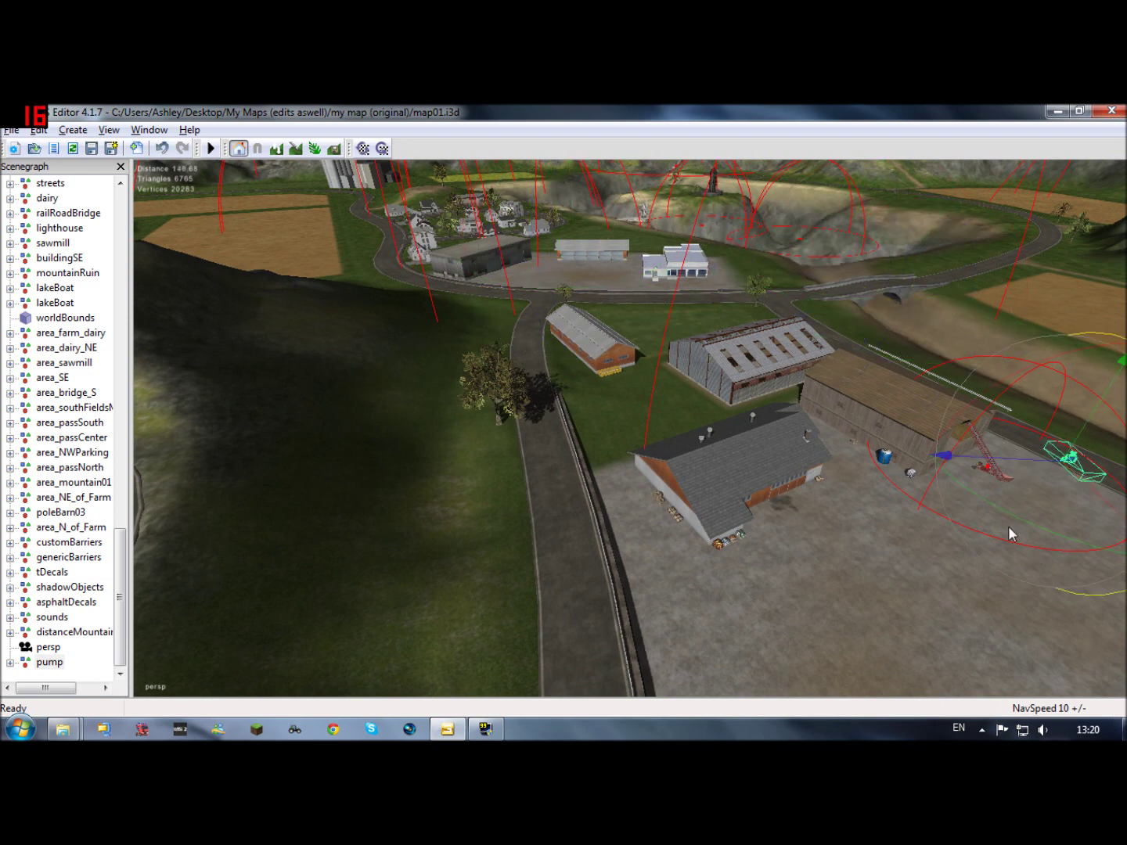
left_click(709, 490)
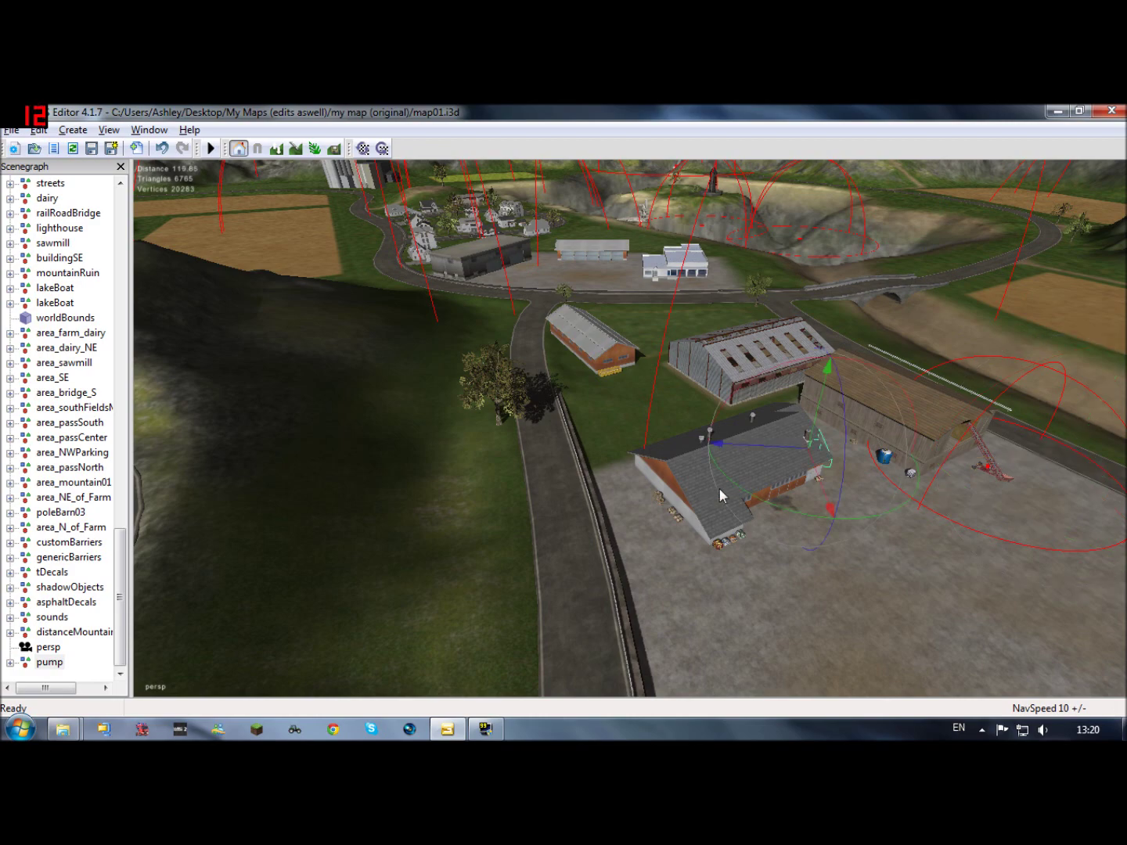
left_click_drag(823, 492, 893, 670)
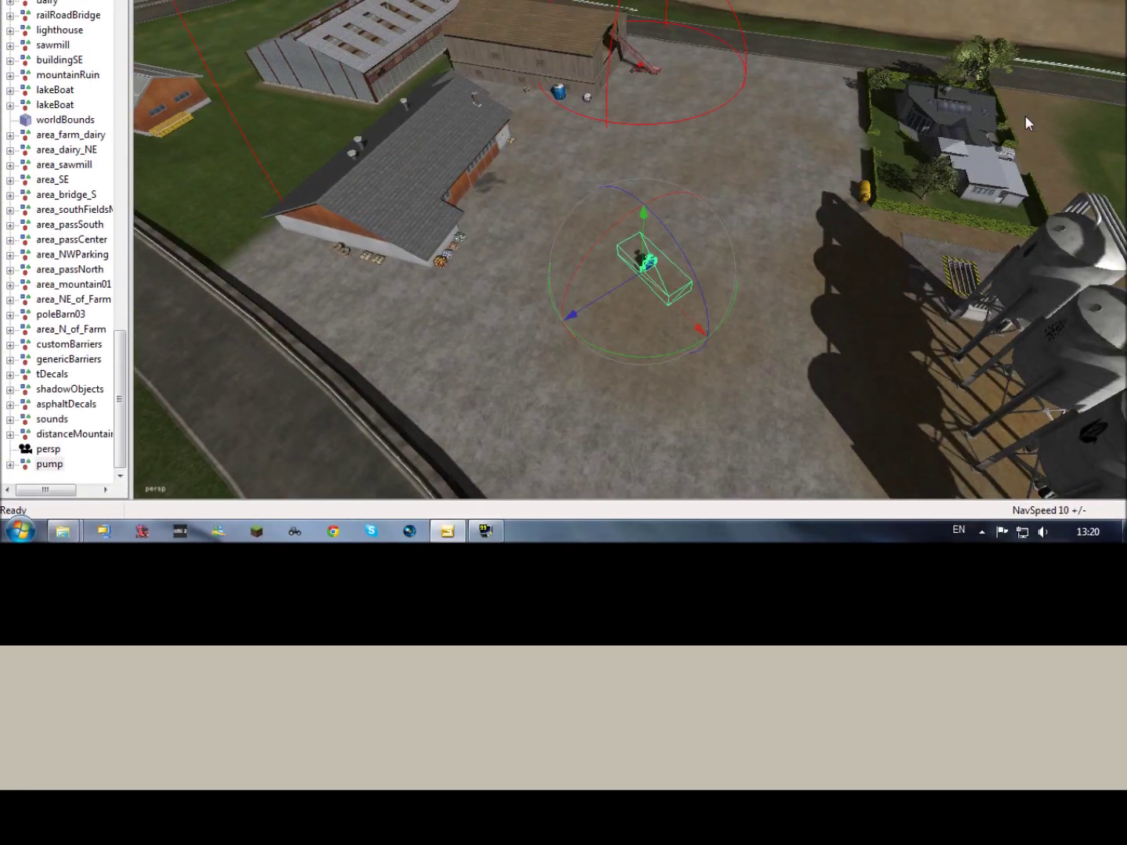
Step: Slide the pump sideways across the farmyard along its horizontal axis
scroll(596, 498, "up", 3)
scroll(594, 491, "up", 3)
left_click_drag(594, 491, 628, 414, "alt")
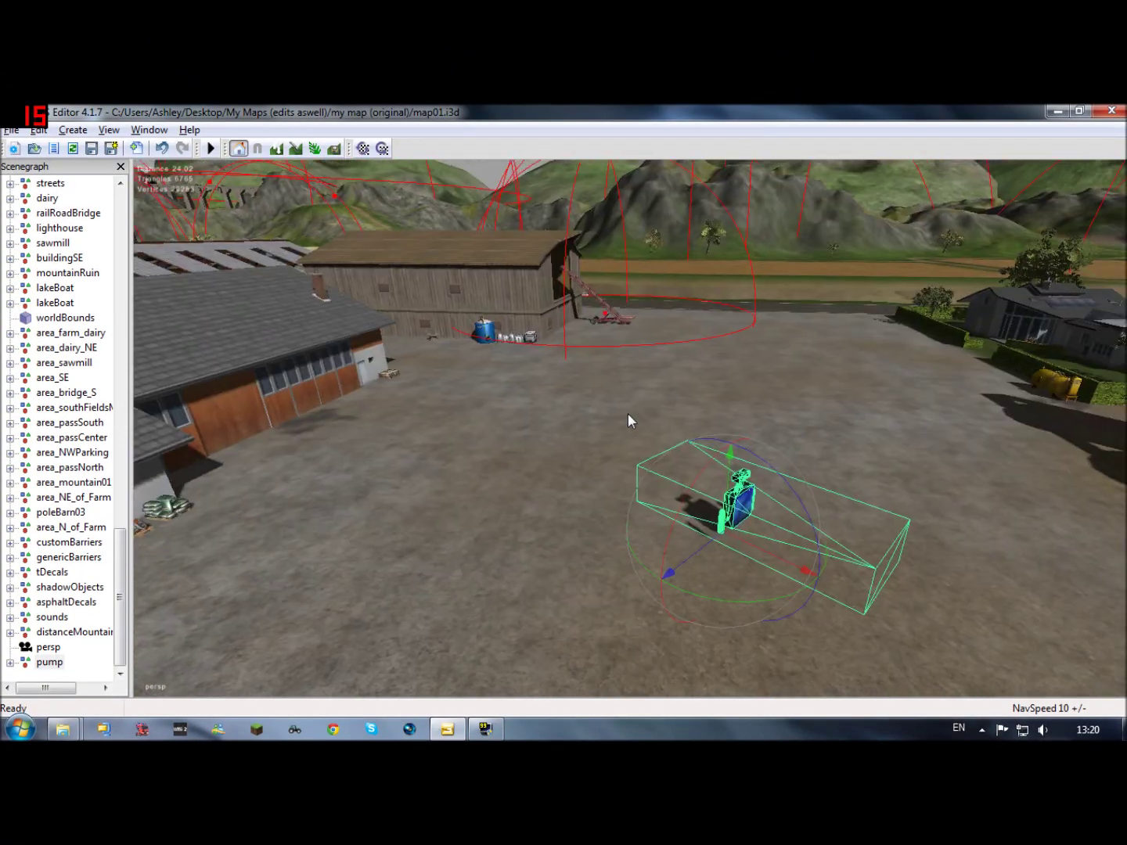
scroll(768, 359, "up", 1)
right_click_drag(768, 364, 614, 310)
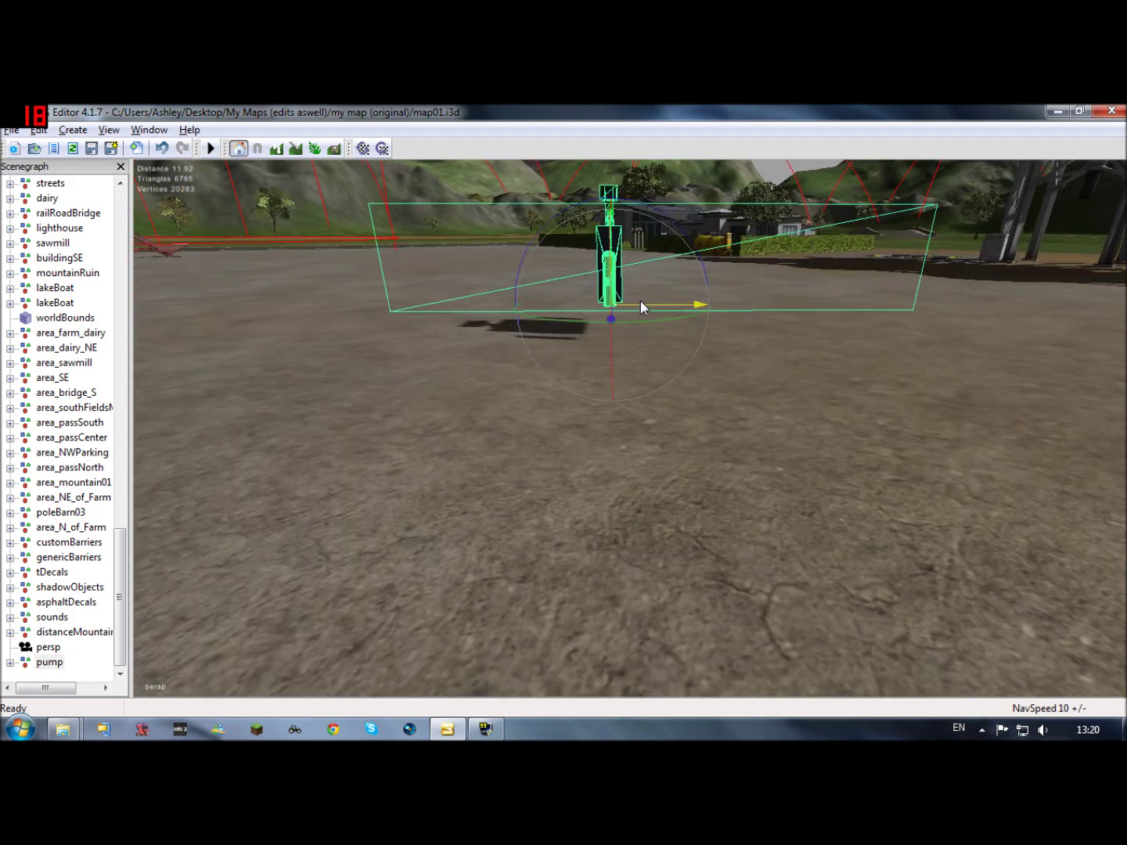
left_click_drag(641, 300, 707, 297)
Step: Turn the pump about its vertical axis and lower it onto the farmyard ground
left_click_drag(402, 343, 939, 385)
right_click_drag(531, 454, 597, 462)
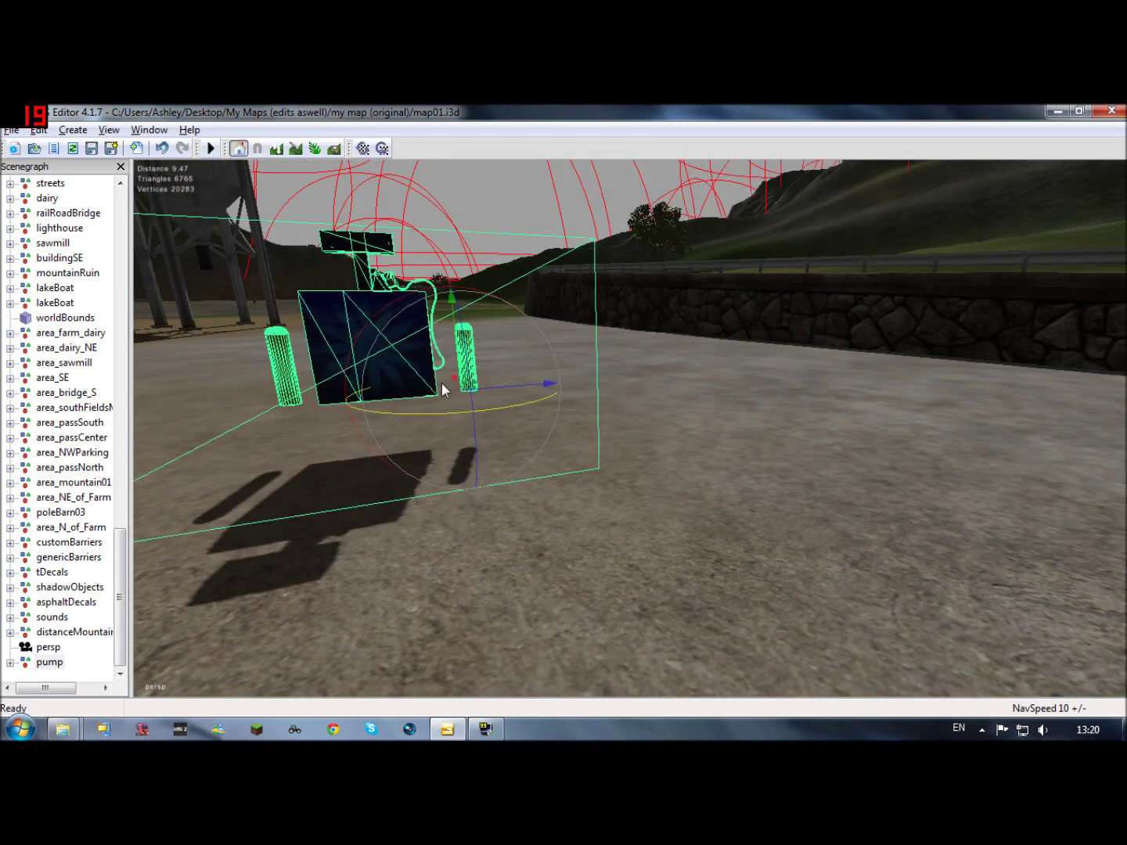
right_click_drag(503, 391, 666, 396)
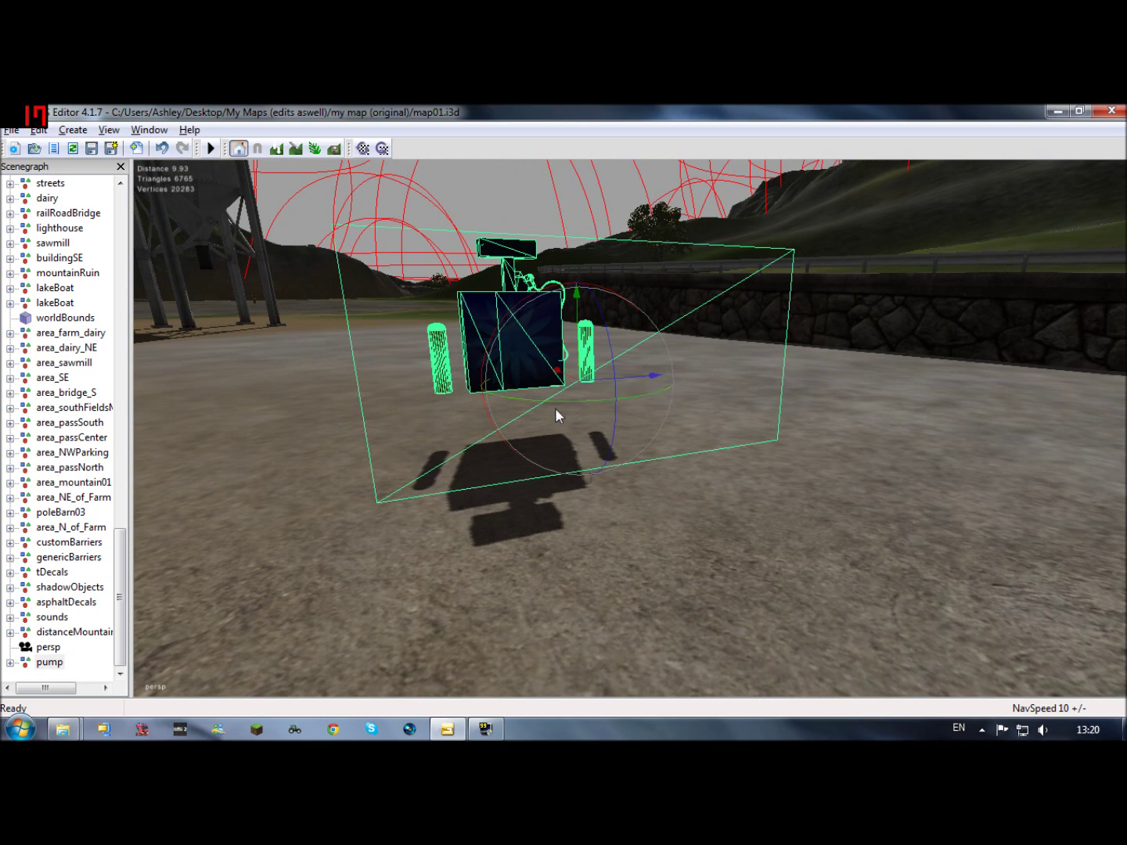
left_click_drag(555, 408, 589, 407)
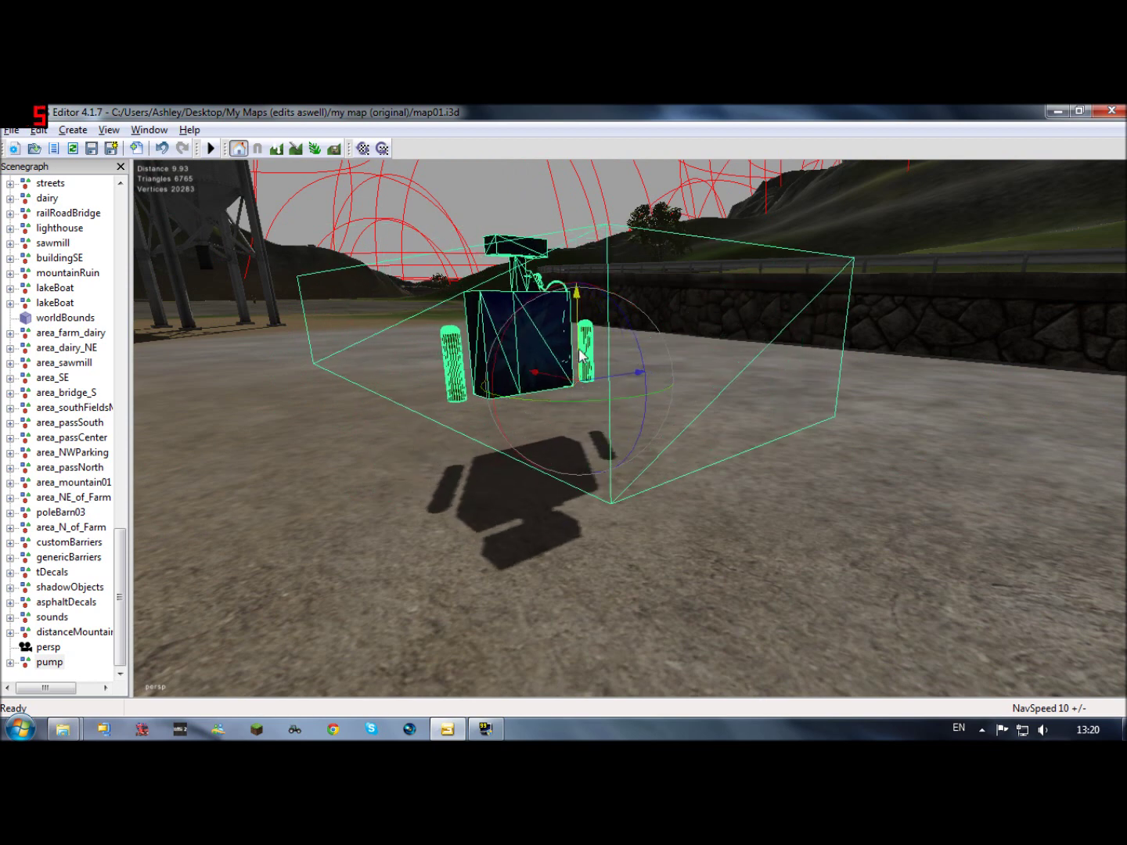
left_click_drag(581, 356, 583, 408)
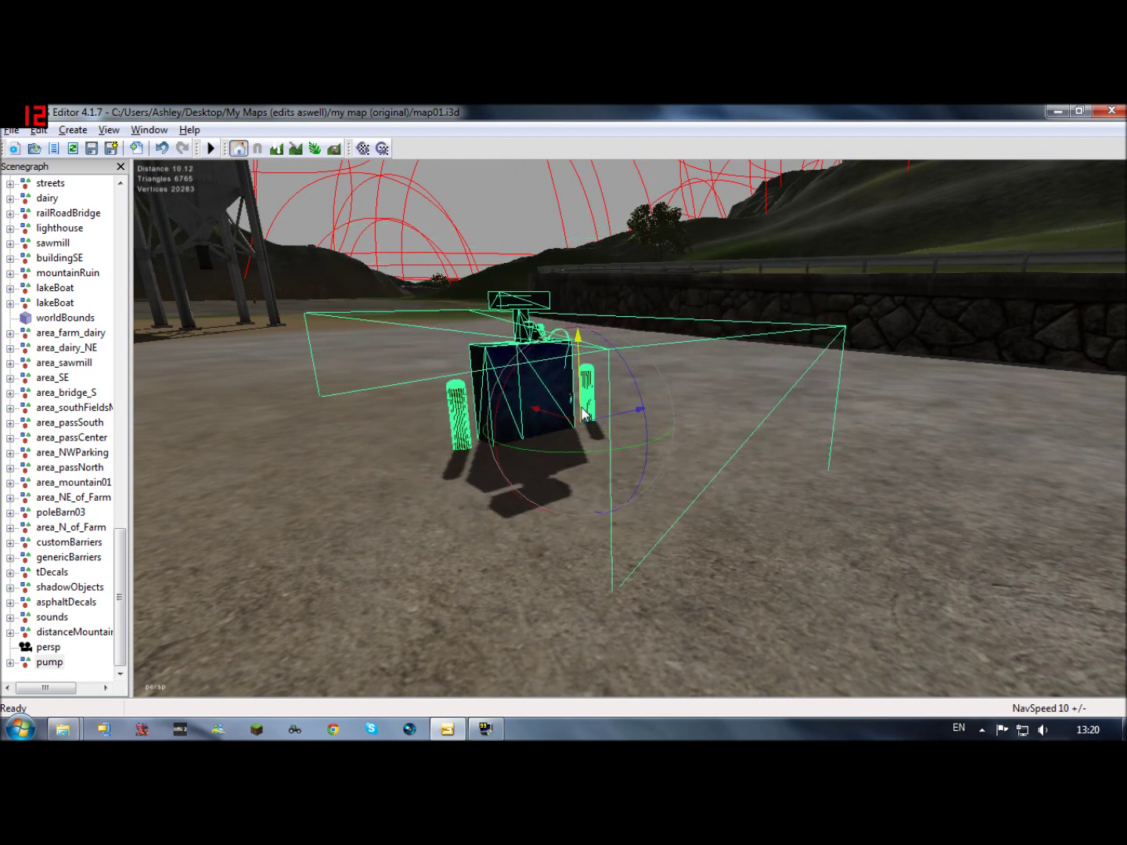
Step: Deselect the pump and inspect how it stands on the ground from several sides
left_click_drag(455, 435, 434, 376, "alt")
left_click(452, 193)
middle_click_drag(455, 370, 596, 355, "alt")
left_click_drag(433, 412, 408, 371, "alt")
right_click_drag(408, 370, 487, 354, "alt")
left_click_drag(489, 355, 822, 528, "alt")
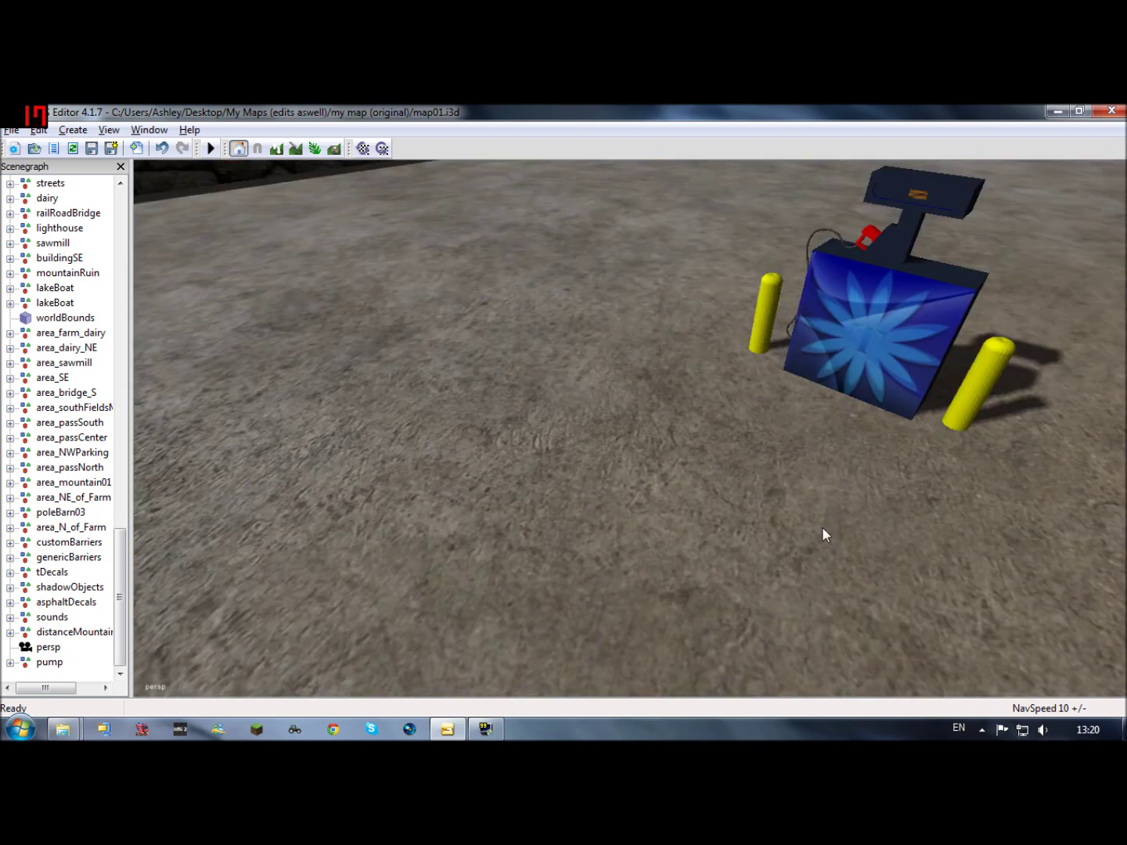
right_click_drag(822, 528, 581, 518, "alt")
Step: Select the trigger box around the pump to examine it, clear the selection and view the pump without it
left_click(702, 396)
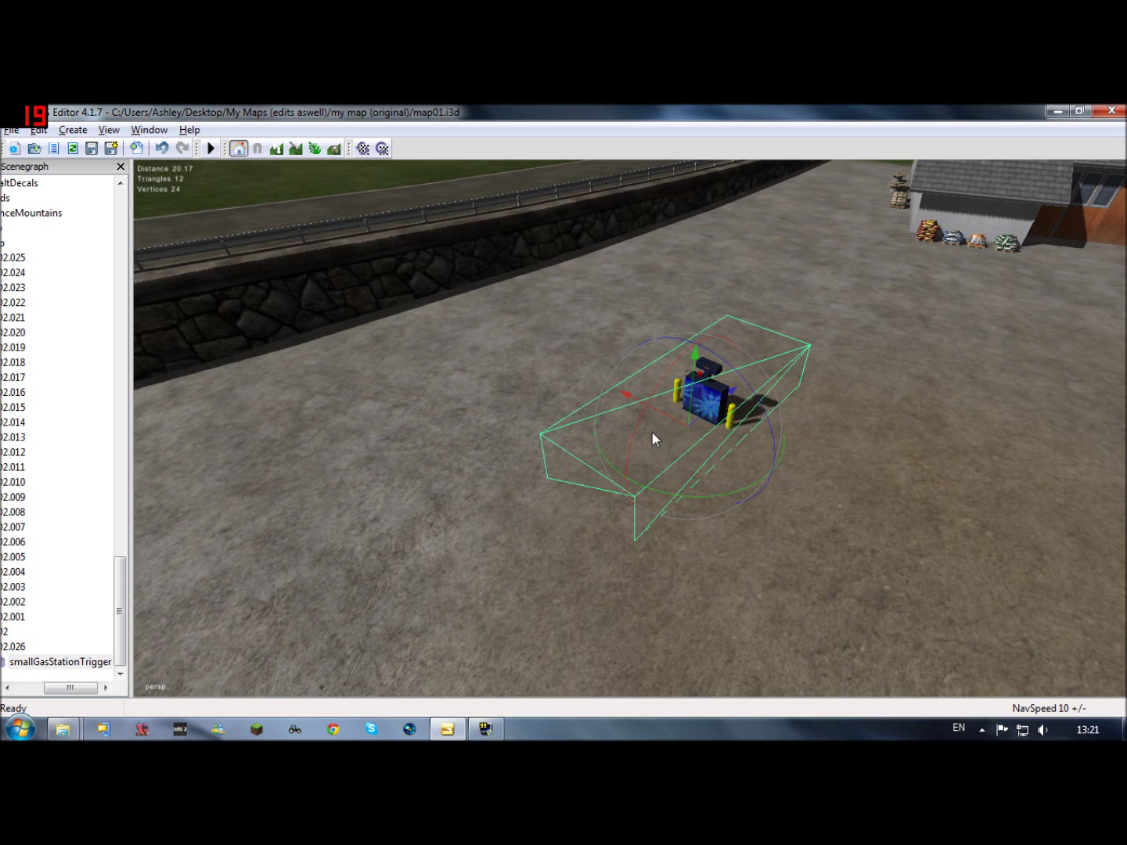
left_click_drag(483, 451, 365, 314, "alt")
left_click_drag(486, 237, 482, 201, "alt")
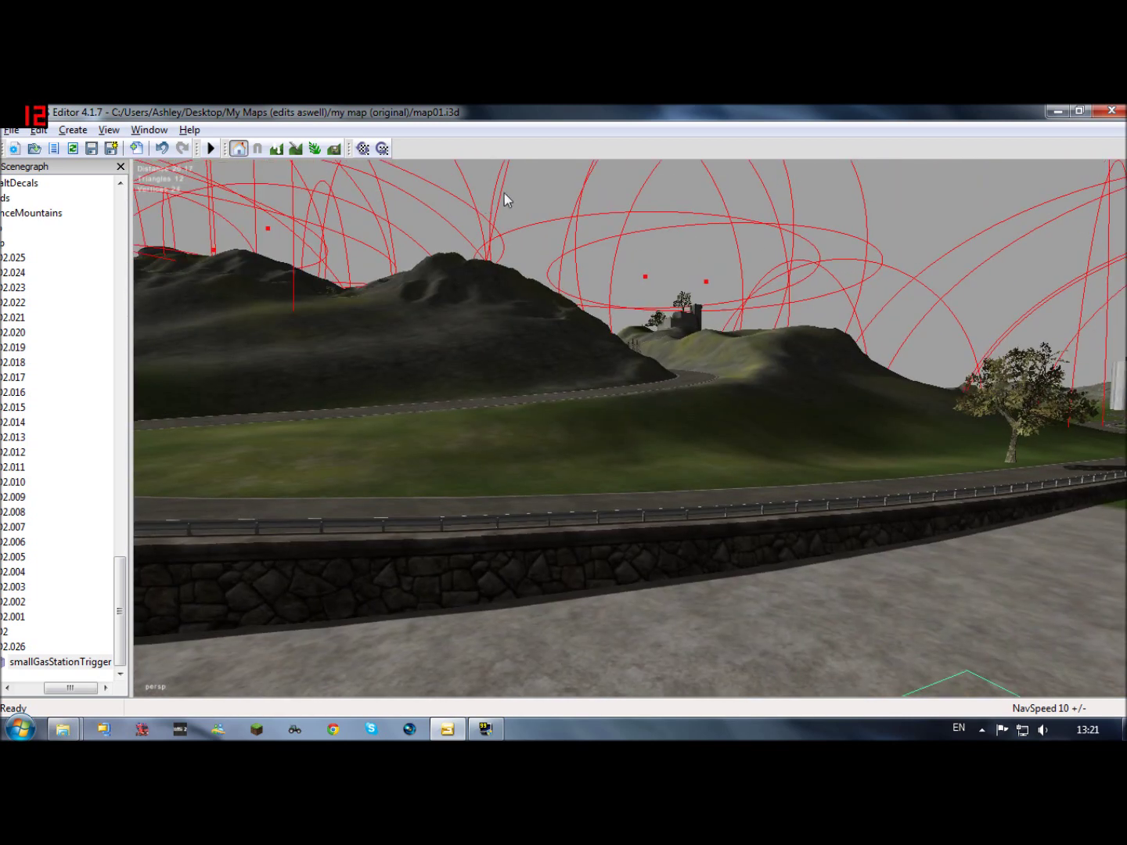
left_click(504, 194)
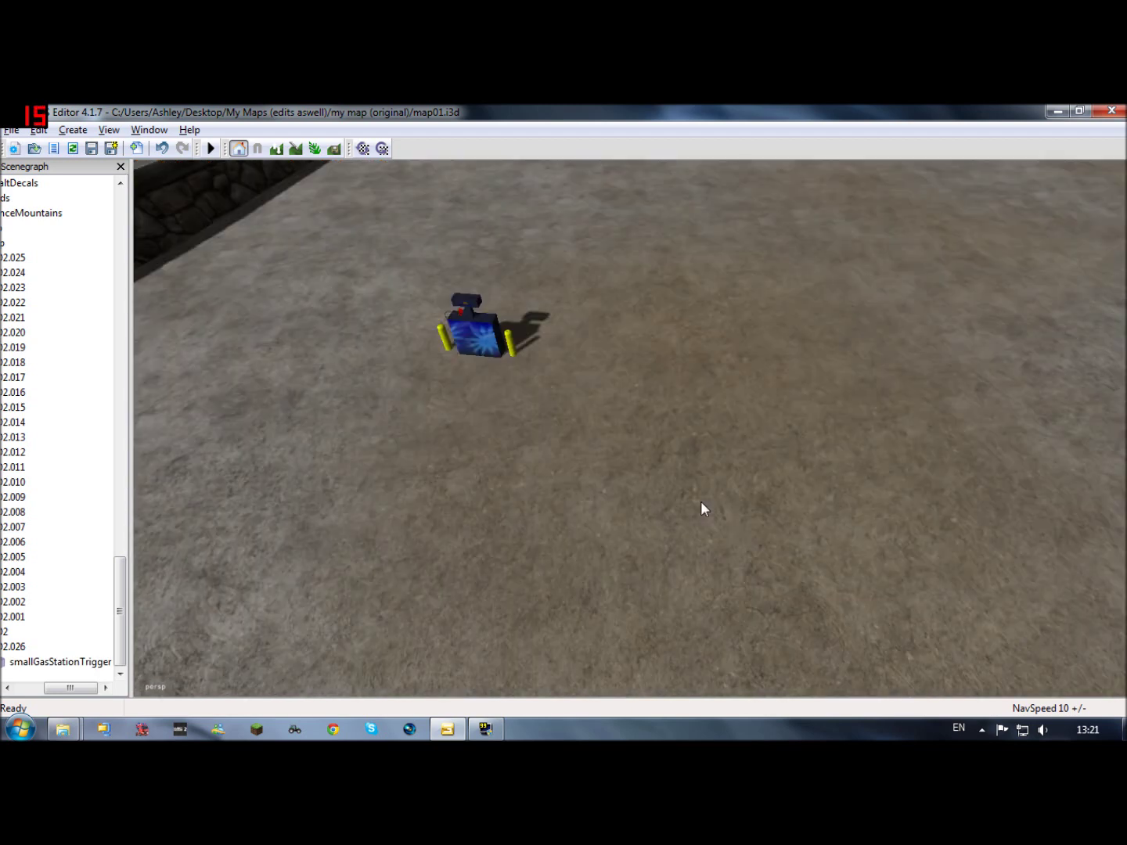
left_click_drag(547, 424, 470, 371, "alt")
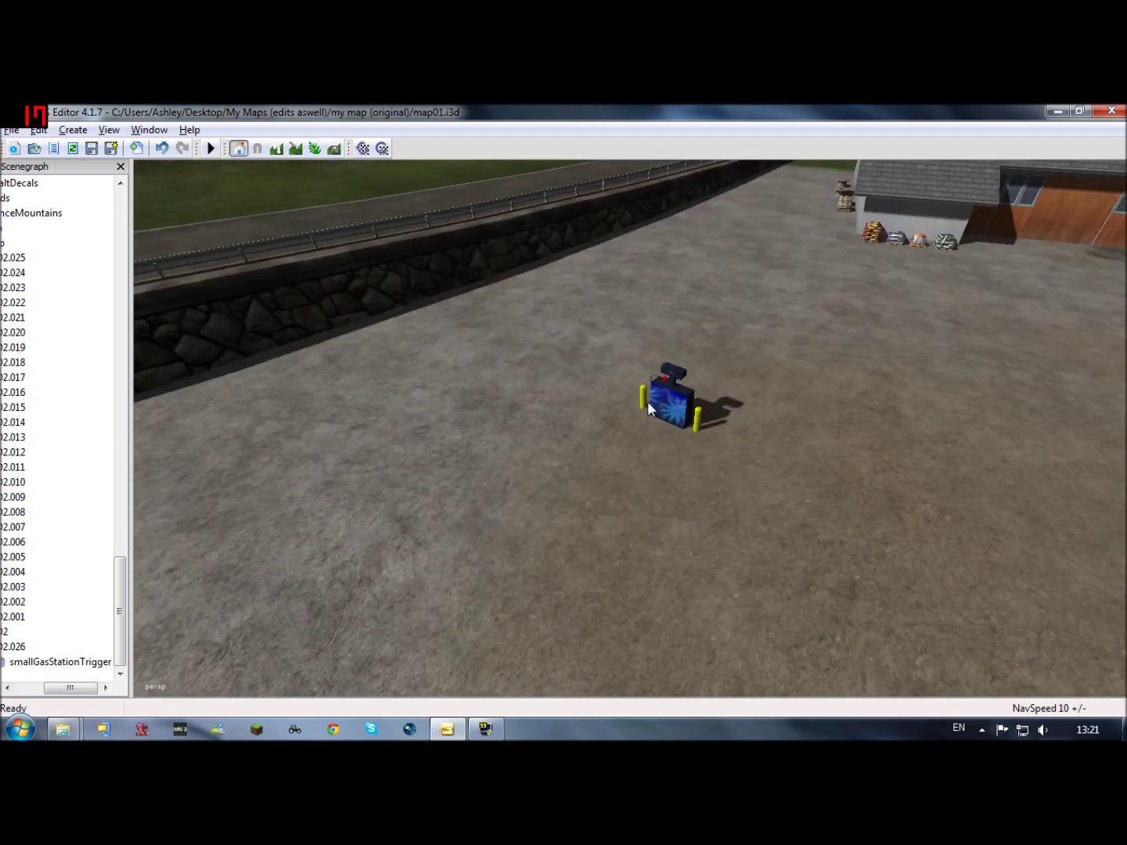
Step: Widen the Scenegraph and go through the pump group's child objects down to ID2.026
left_click(133, 468)
left_click_drag(129, 459, 221, 433)
left_click(57, 261)
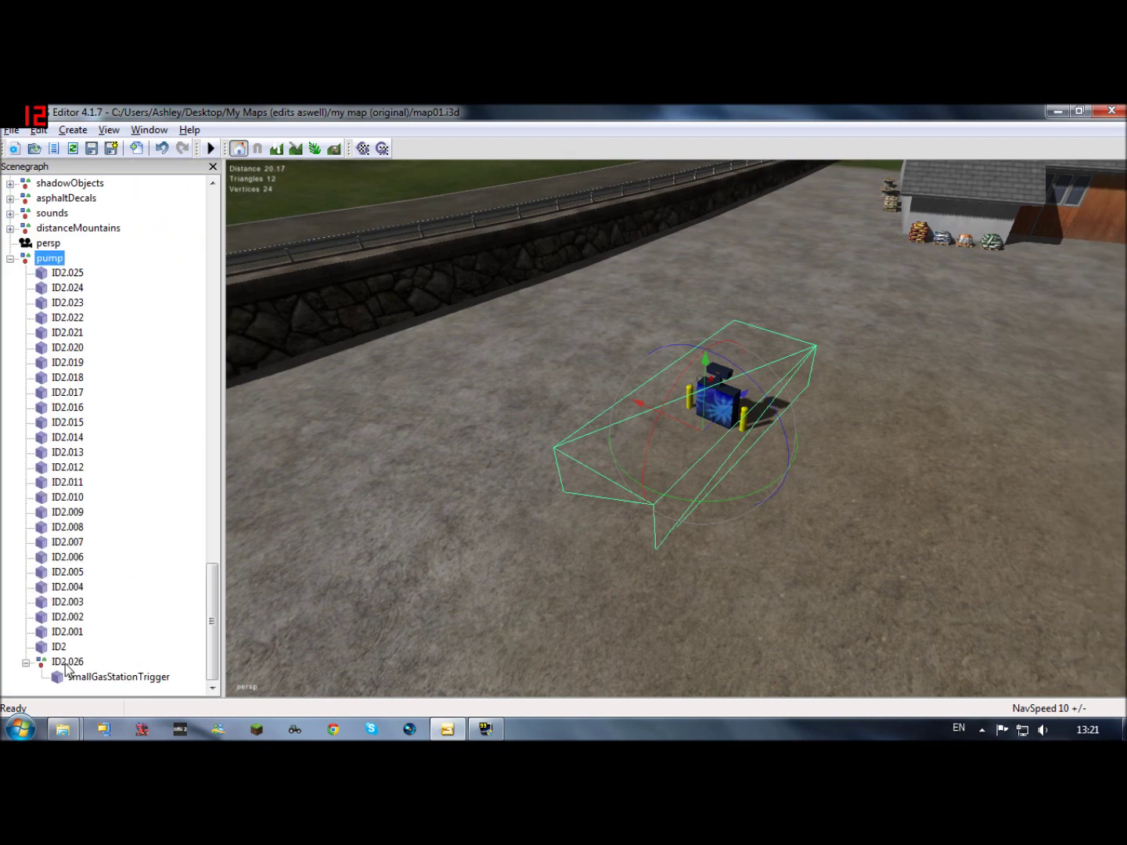
key("Down")
key("Down")
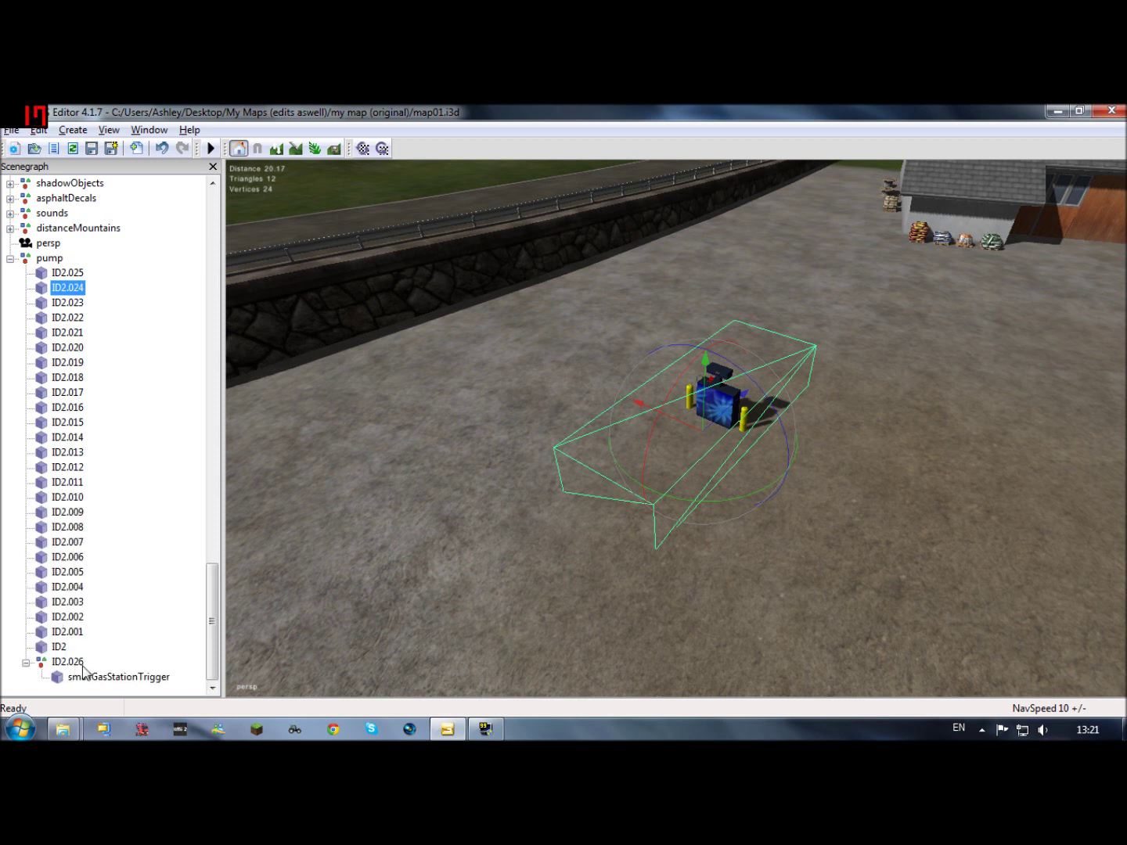
left_click(79, 663)
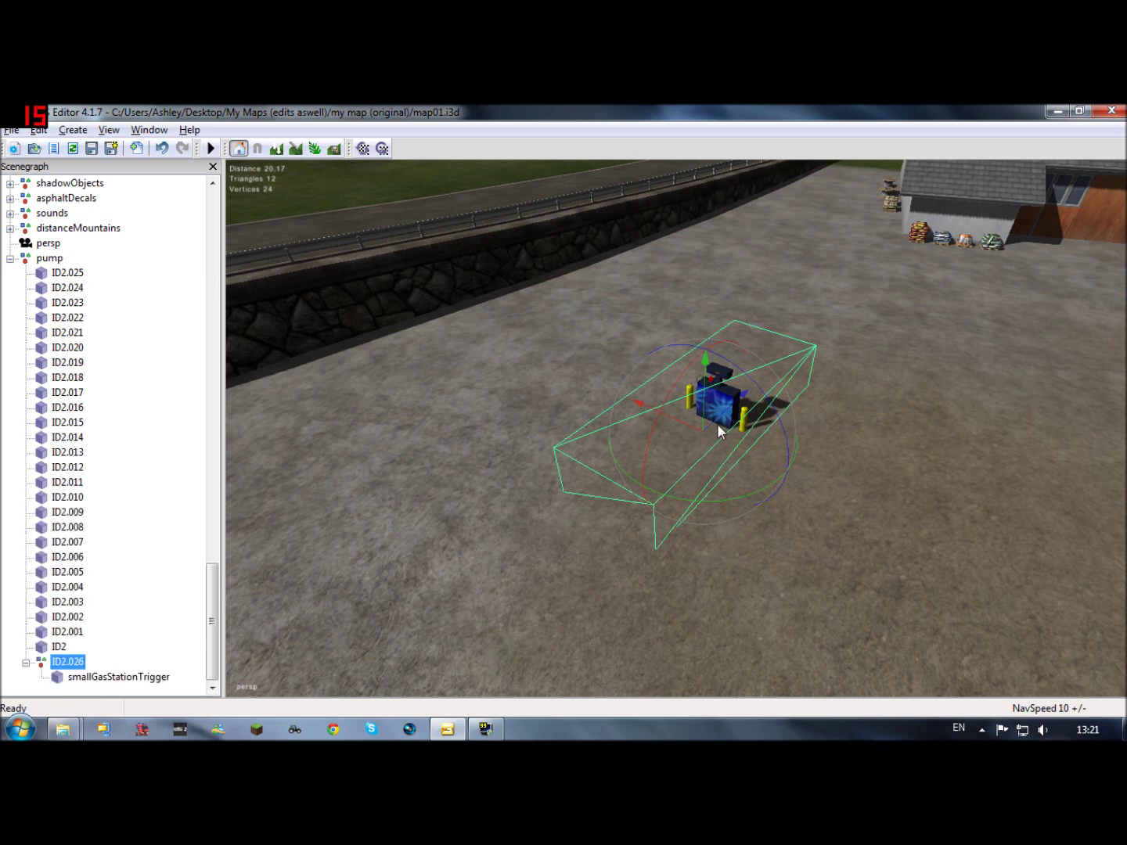
Step: Shift the pump's smallGasStationTrigger along its blue axis so that it surrounds the pump
left_click(699, 433)
left_click_drag(732, 405, 722, 415)
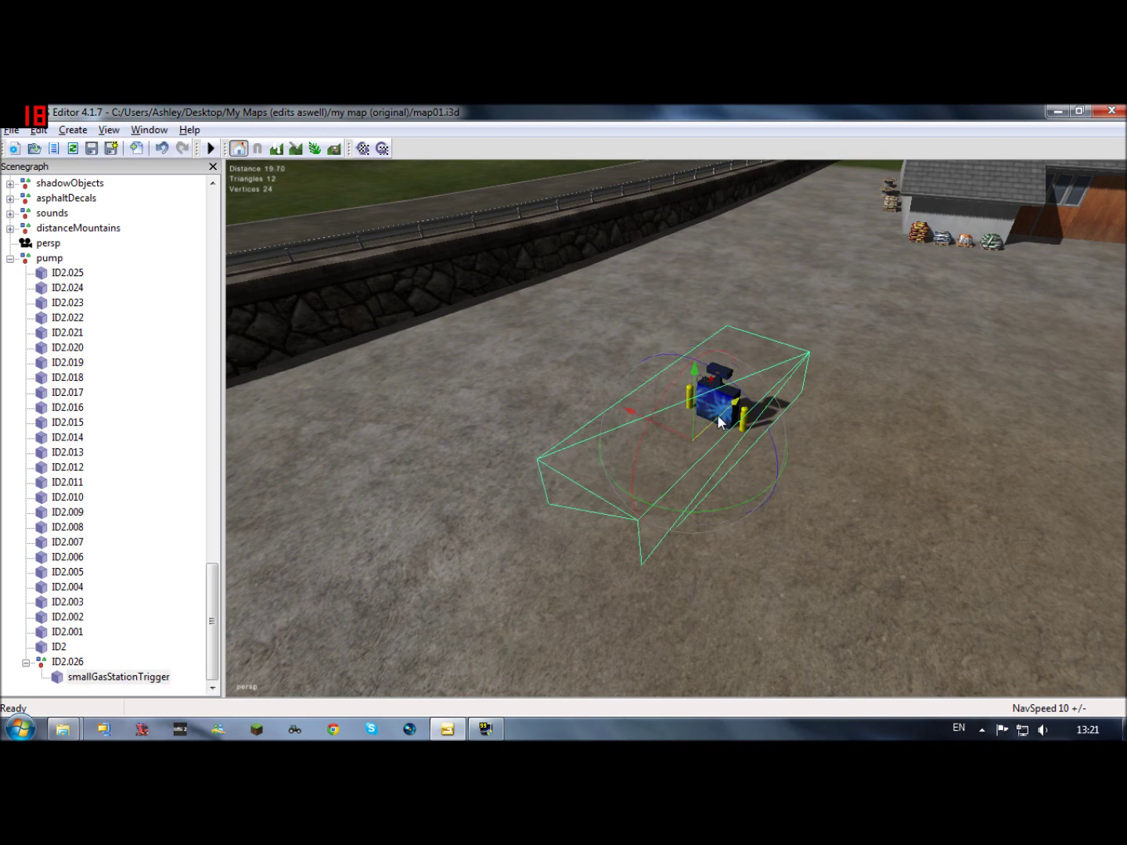
left_click_drag(716, 413, 785, 397)
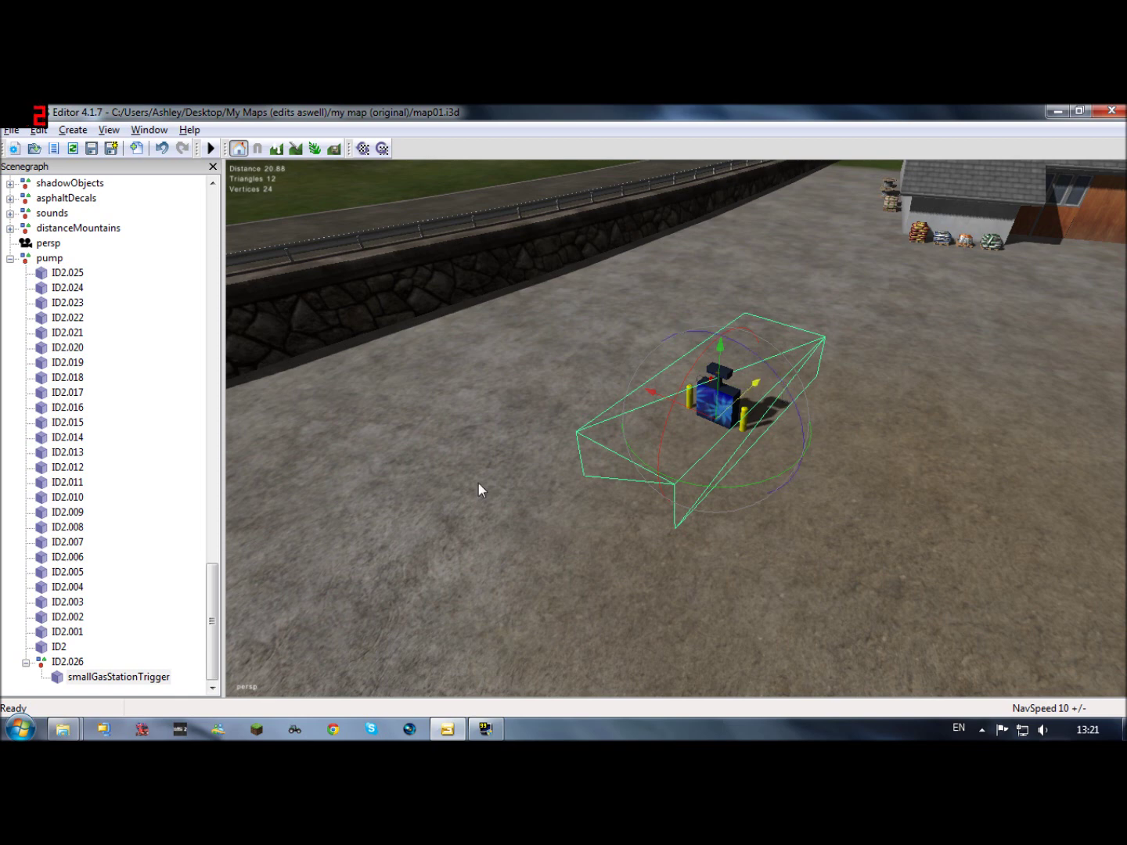
Step: Collapse the pump group in the Scenegraph
right_click_drag(397, 506, 424, 373)
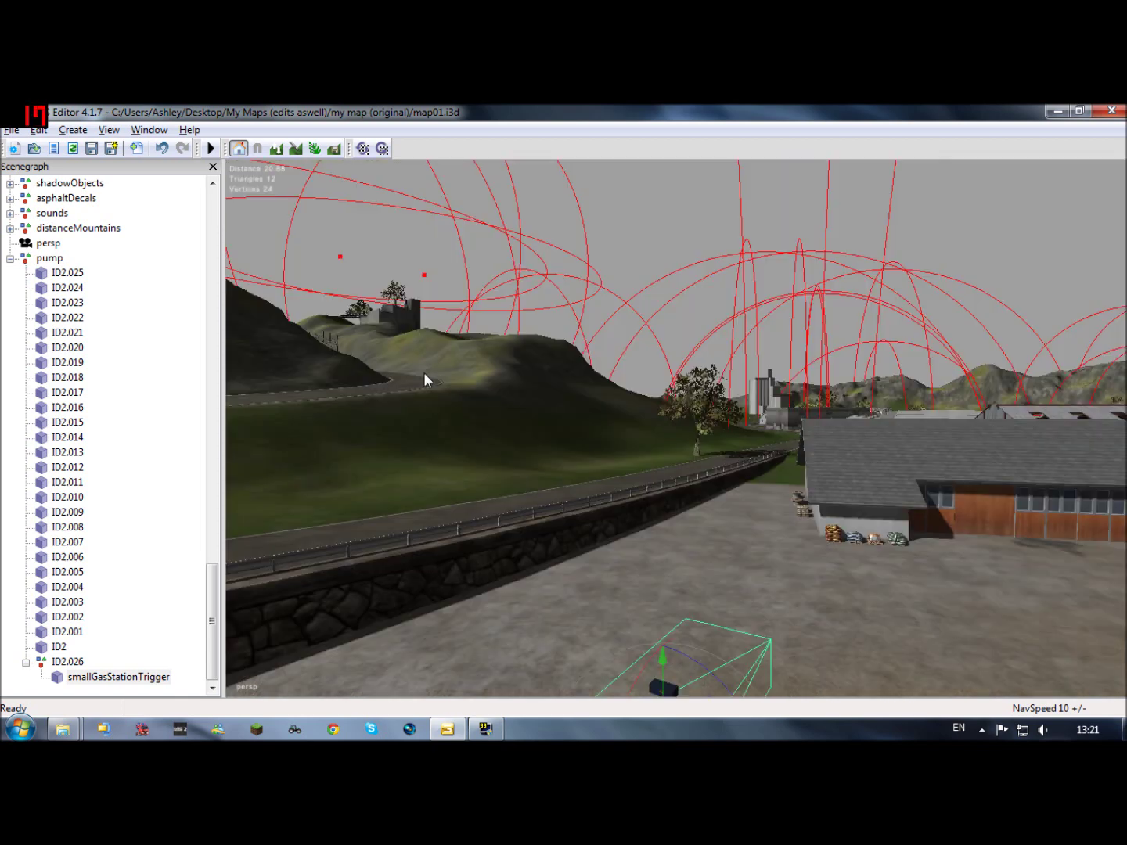
left_click(10, 258)
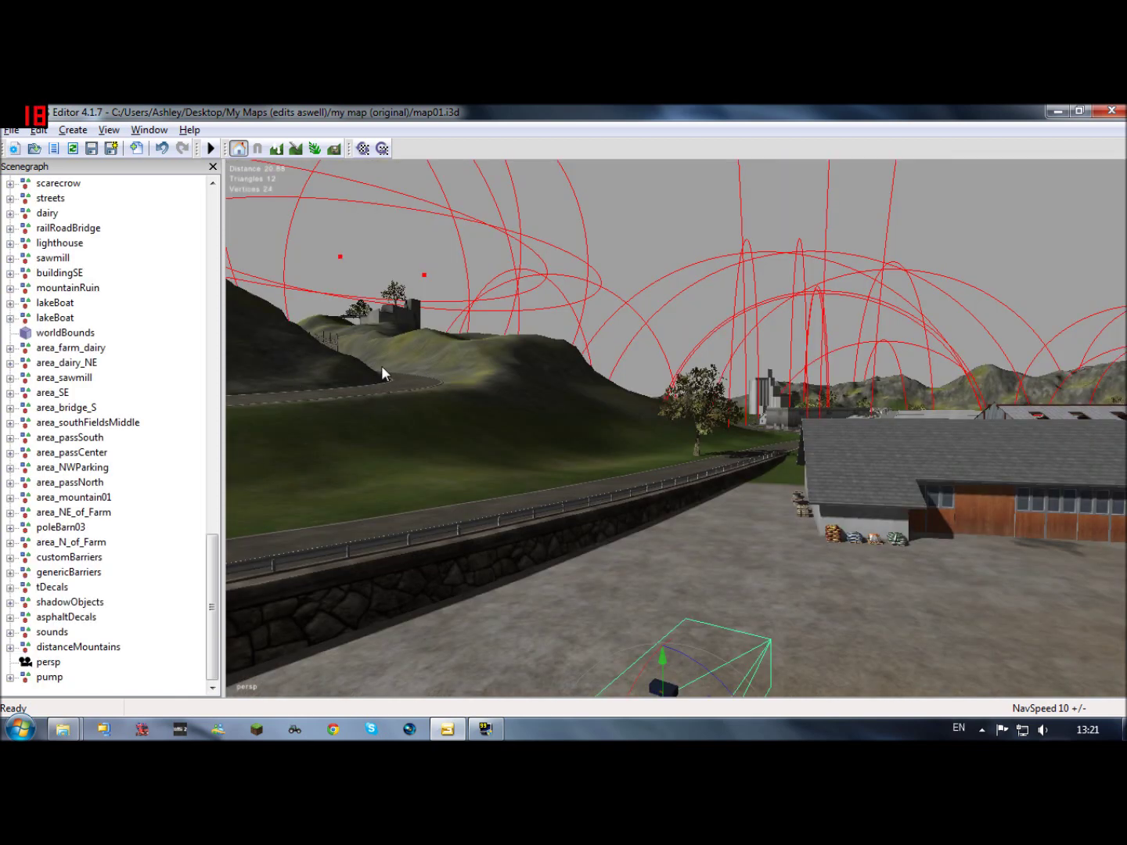
right_click_drag(382, 366, 384, 337)
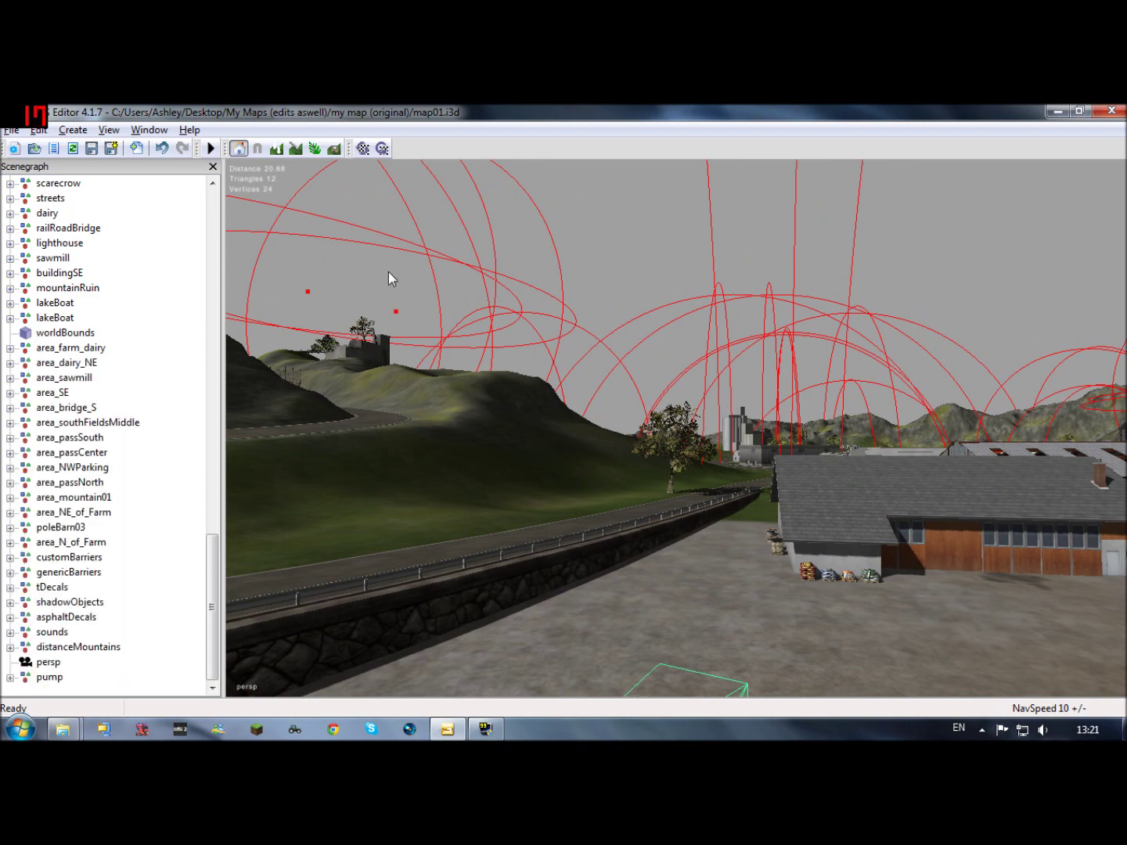
Step: Move the smallGasStationTrigger of the yellow fuel tank by the farmhouse into the yard and back around the tank
right_click_drag(389, 272, 708, 362)
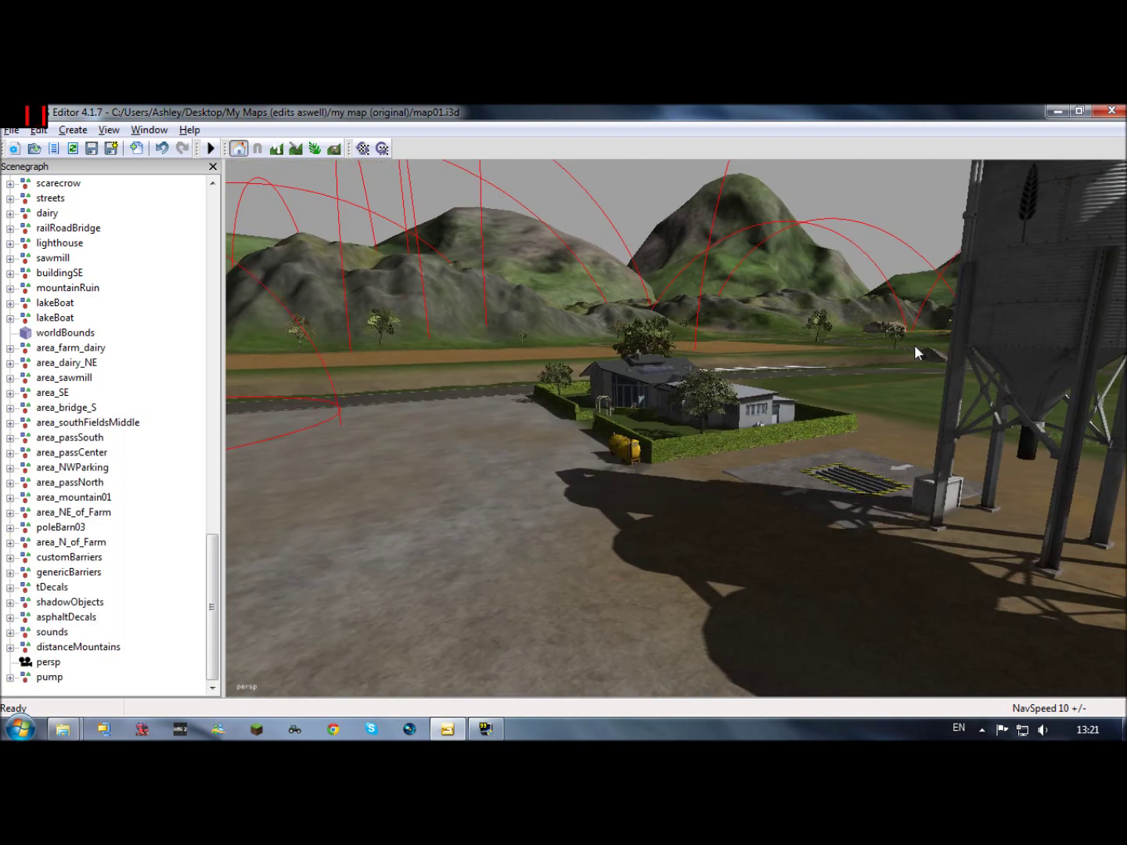
scroll(914, 345, "up", 10)
right_click_drag(596, 452, 645, 476)
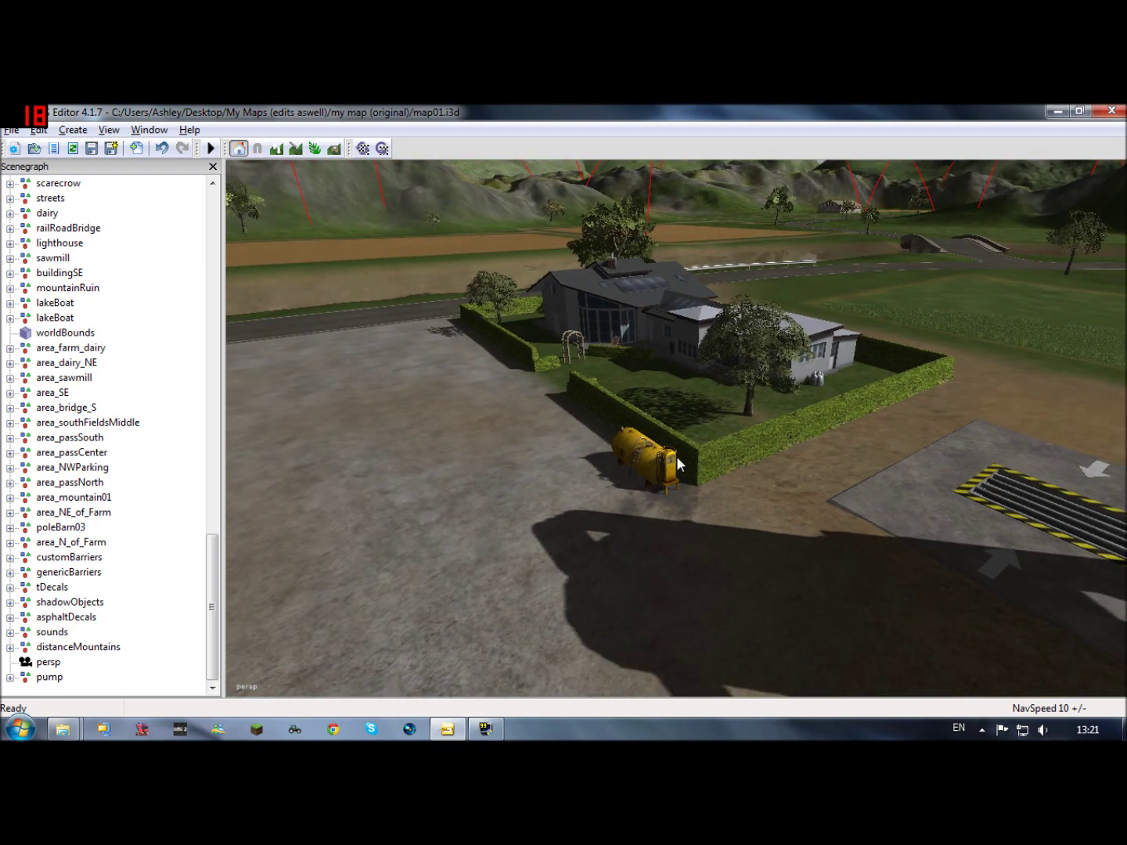
left_click(667, 465)
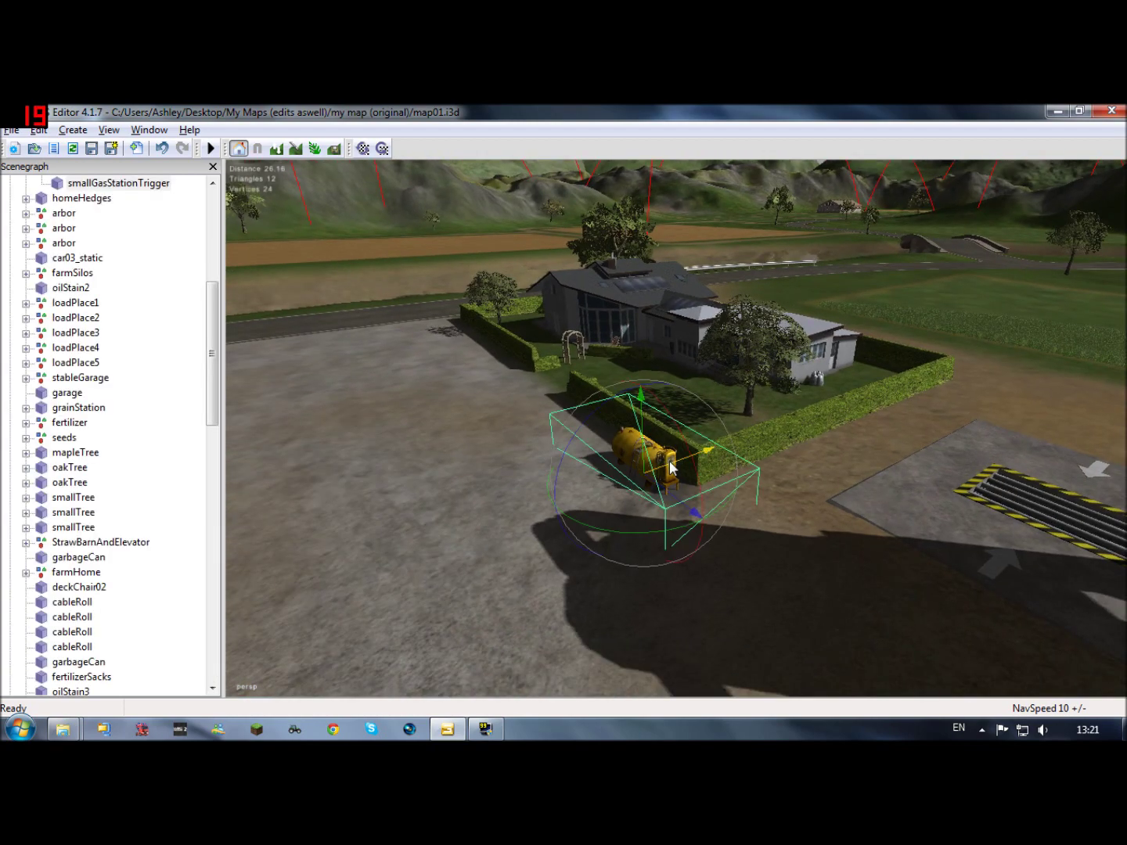
left_click_drag(661, 463, 505, 498)
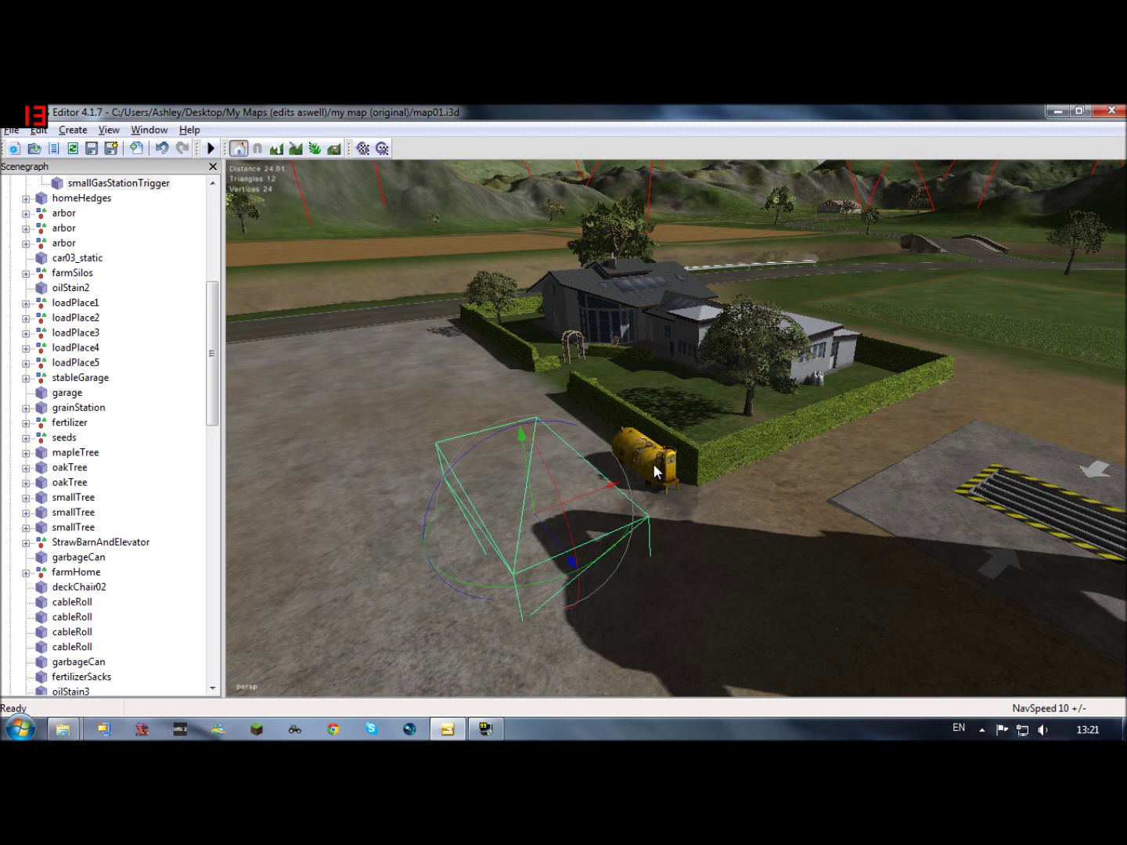
left_click(655, 471)
left_click(521, 512)
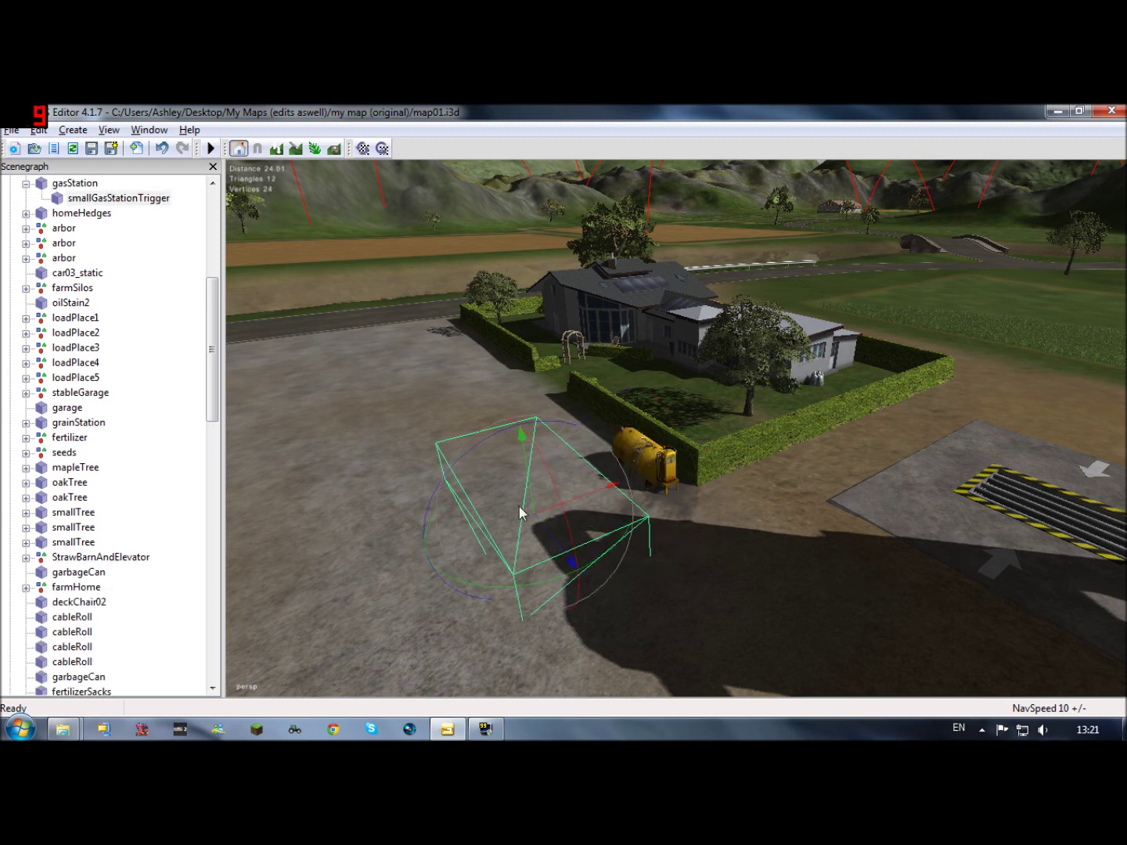
left_click_drag(576, 501, 738, 456)
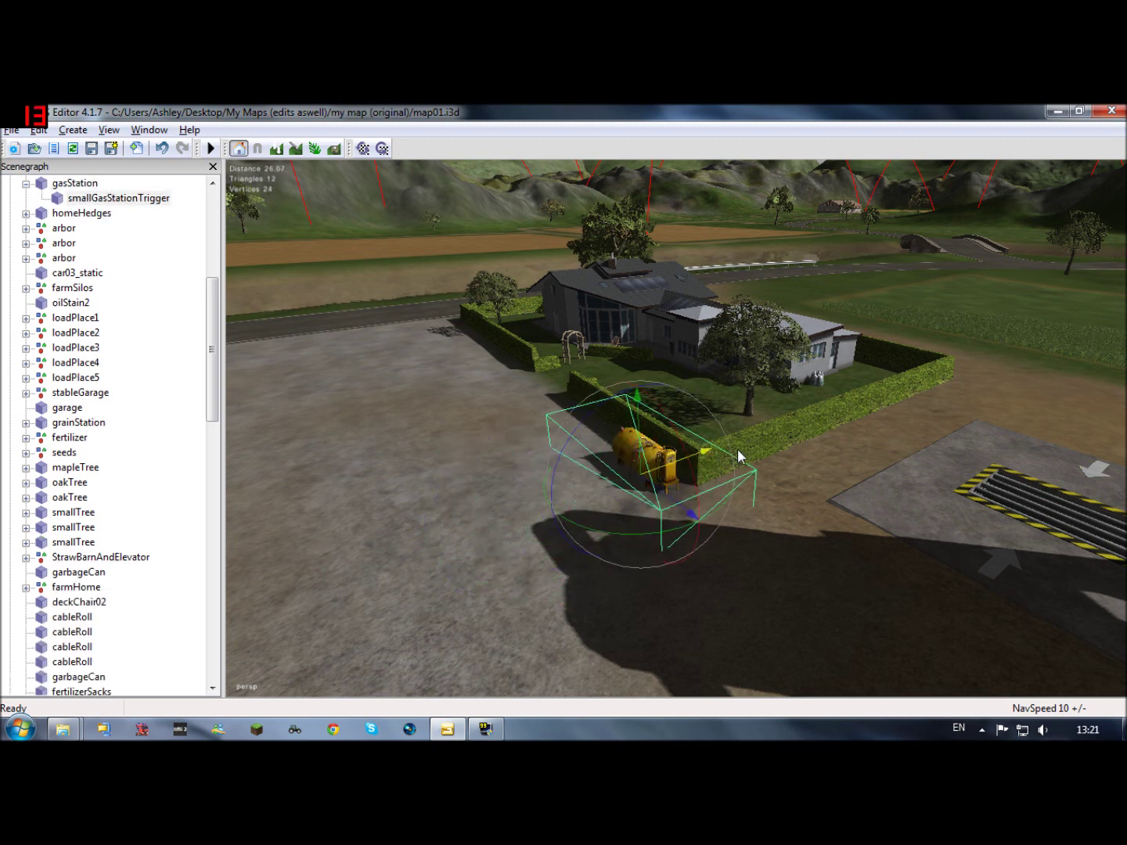
Step: Examine the yellow fuel tank up close and select the whole gasStation object
scroll(890, 391, "up", 5)
left_click_drag(585, 461, 103, 562, "alt")
left_click_drag(368, 532, 355, 445, "alt")
right_click_drag(356, 445, 905, 373, "alt")
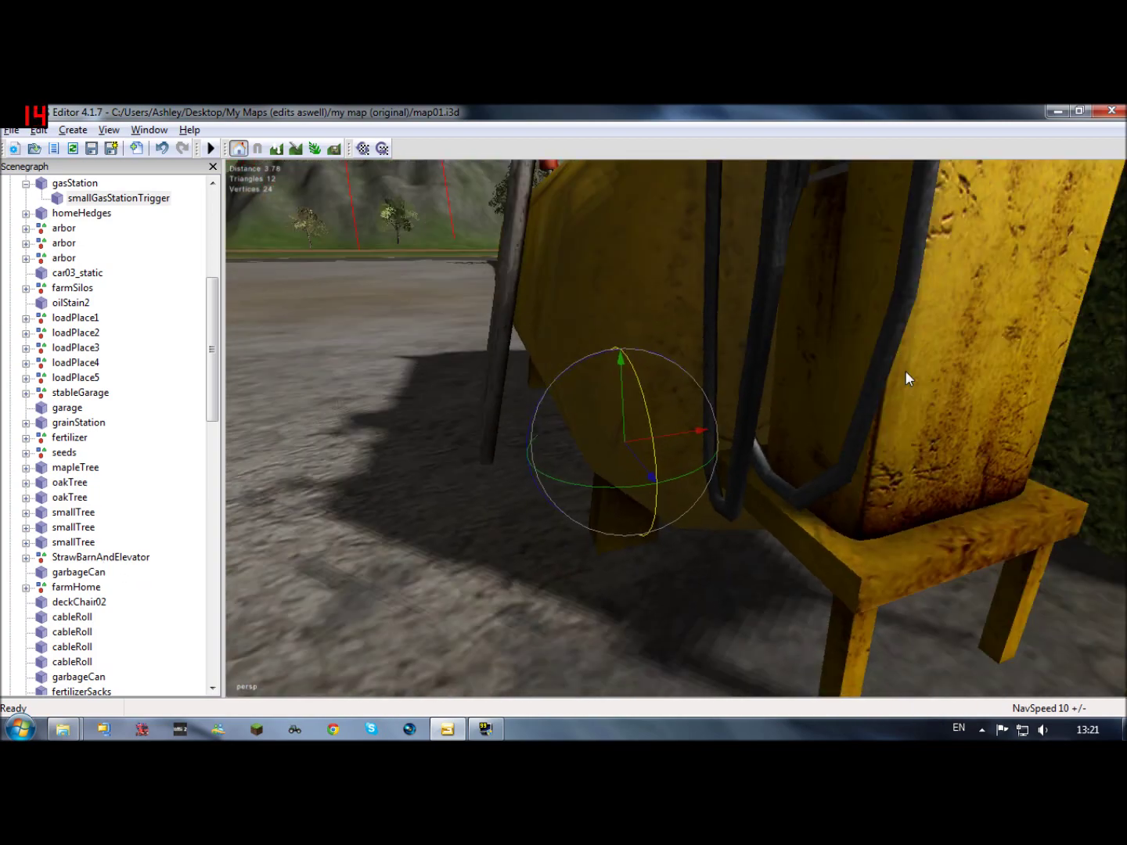
left_click(630, 286)
key("f")
right_click_drag(491, 382, 462, 176)
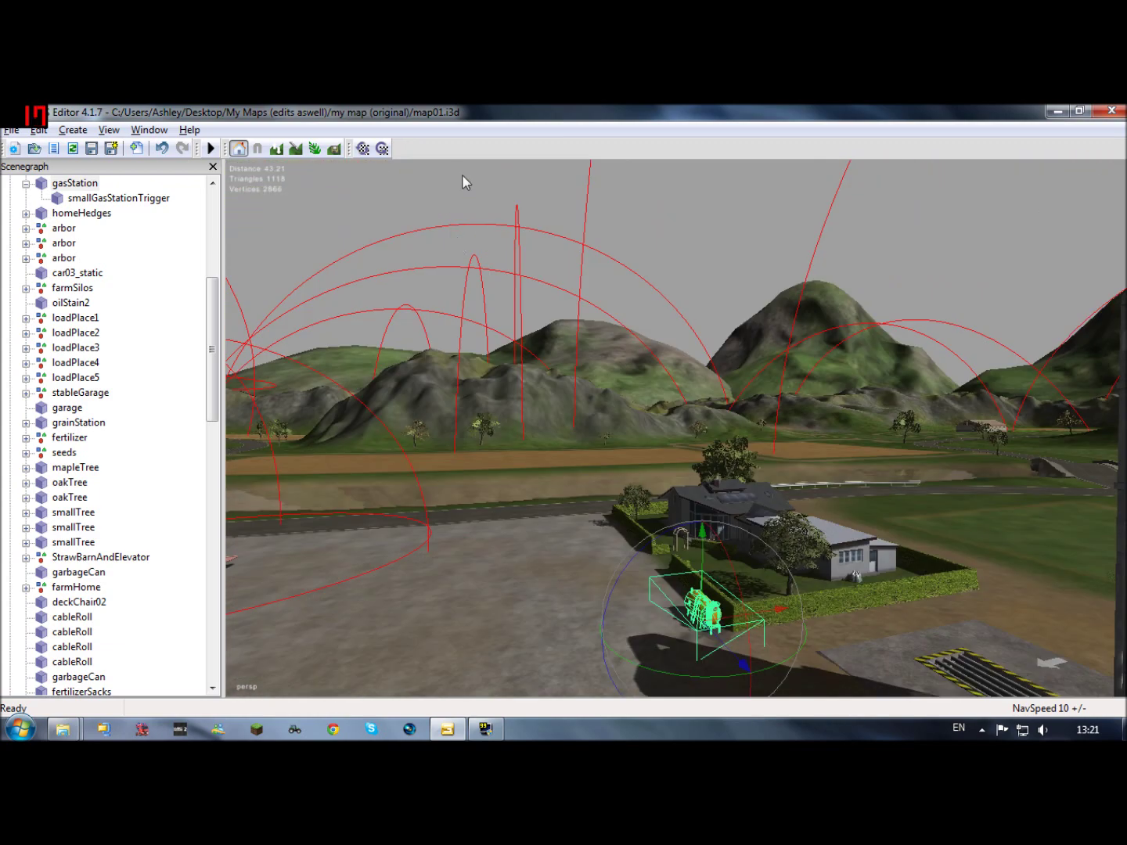
Step: Clear the selection and bring the grey-roofed farm building with the wooden doors into view
left_click(511, 430)
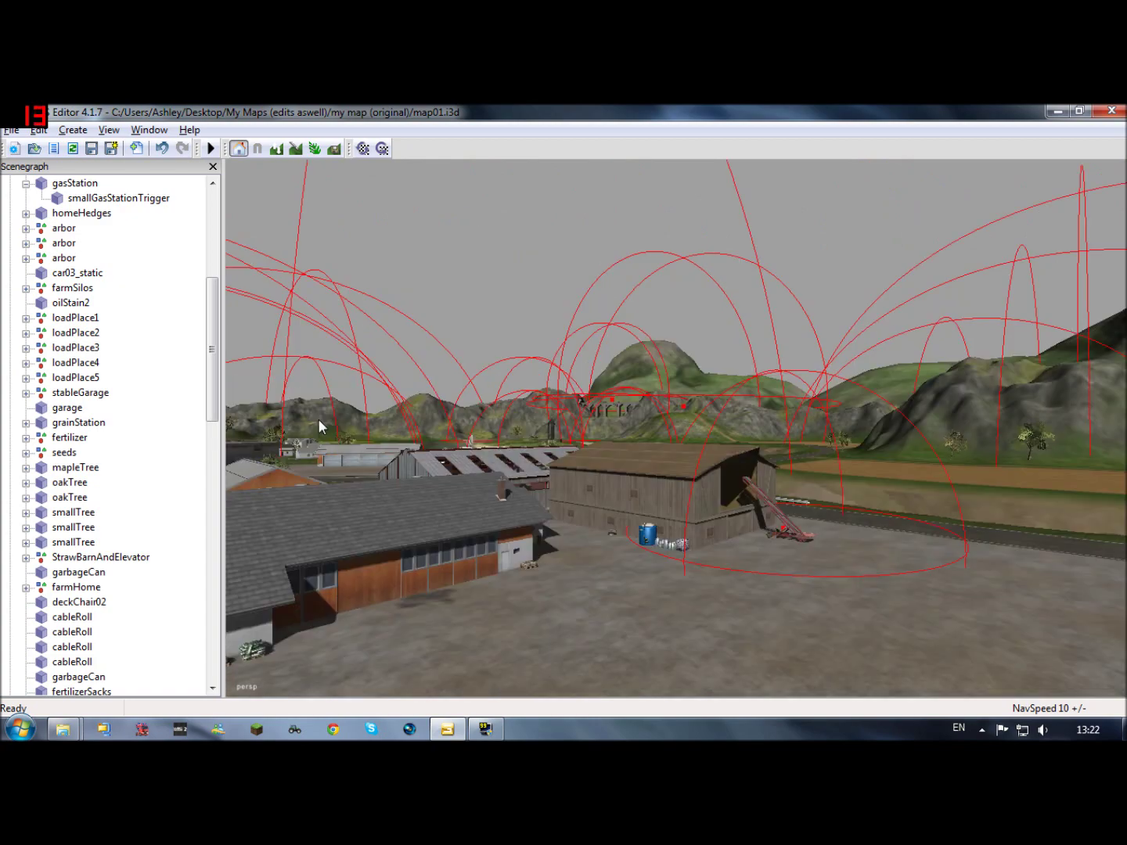
scroll(595, 460, "up", 5)
scroll(736, 396, "up", 5)
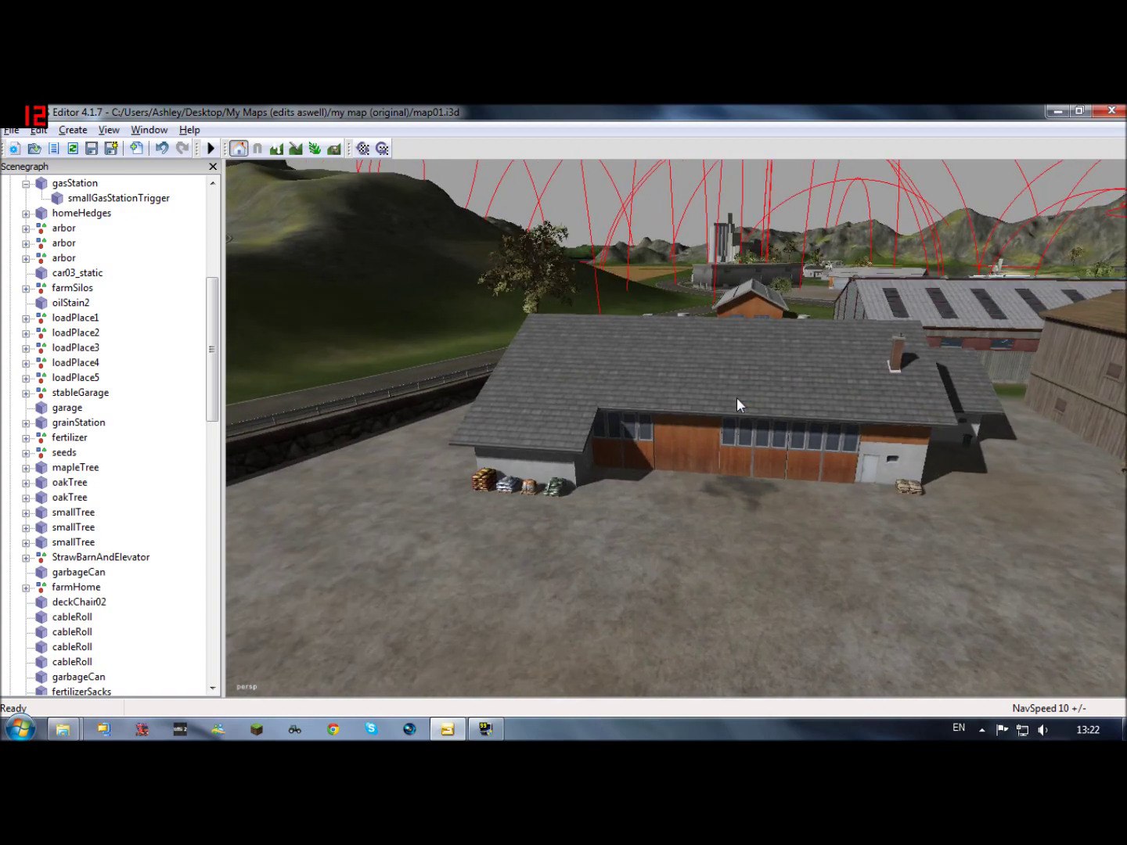
Step: Select the seedTrigger around the seed sacks by the grey-roofed building and rotate it slightly about its vertical axis
middle_click_drag(635, 463, 750, 430, "alt")
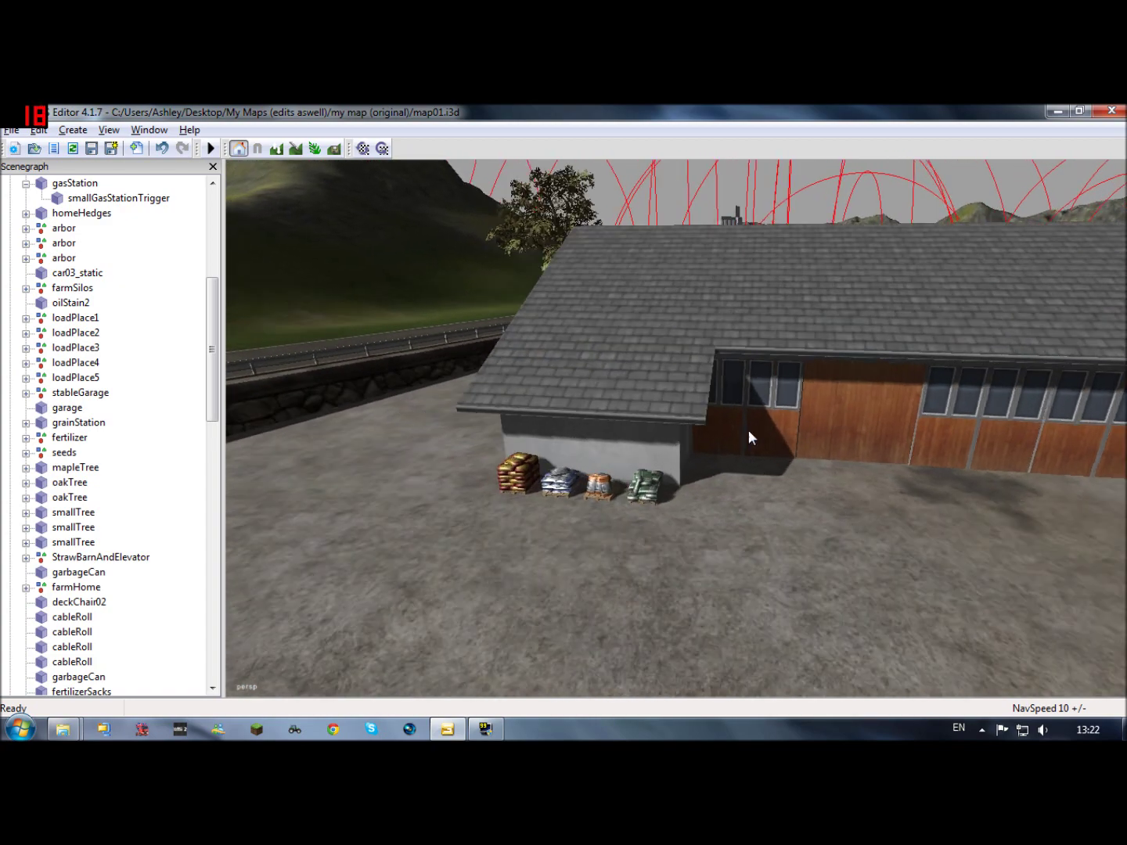
left_click(650, 497)
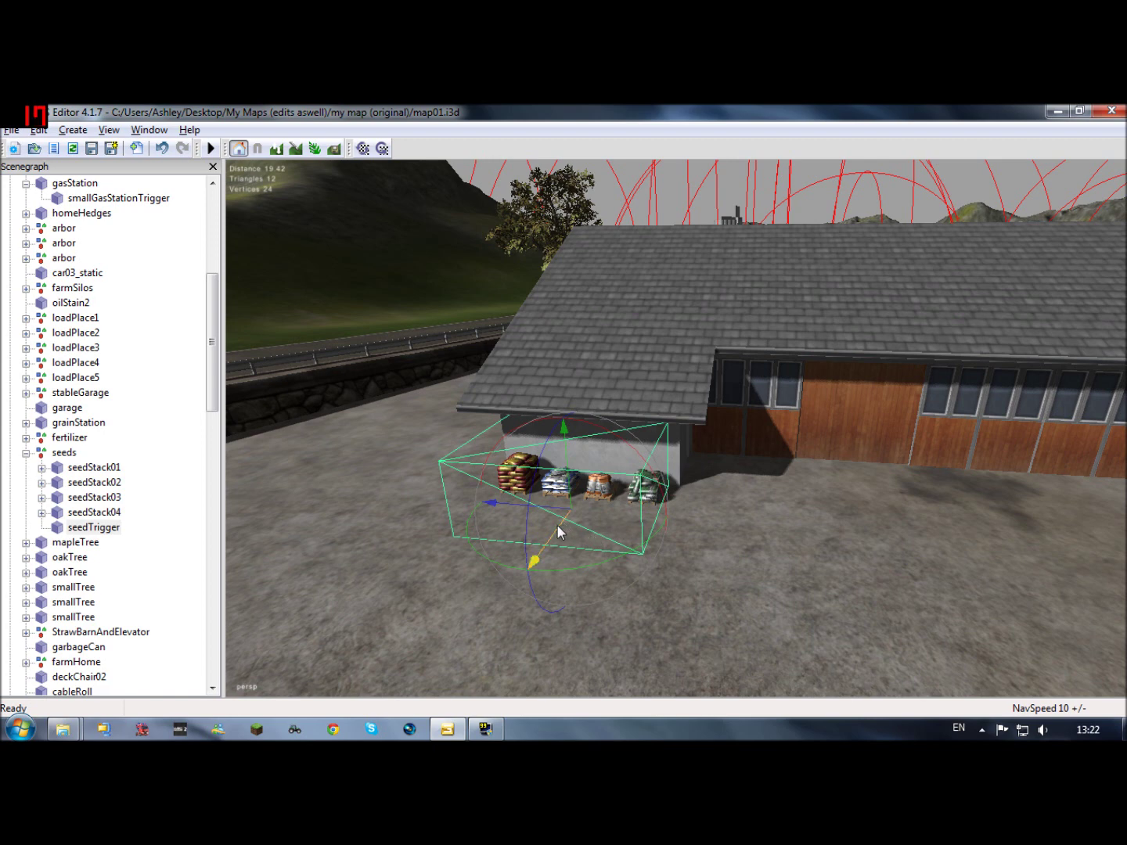
left_click_drag(579, 572, 609, 569)
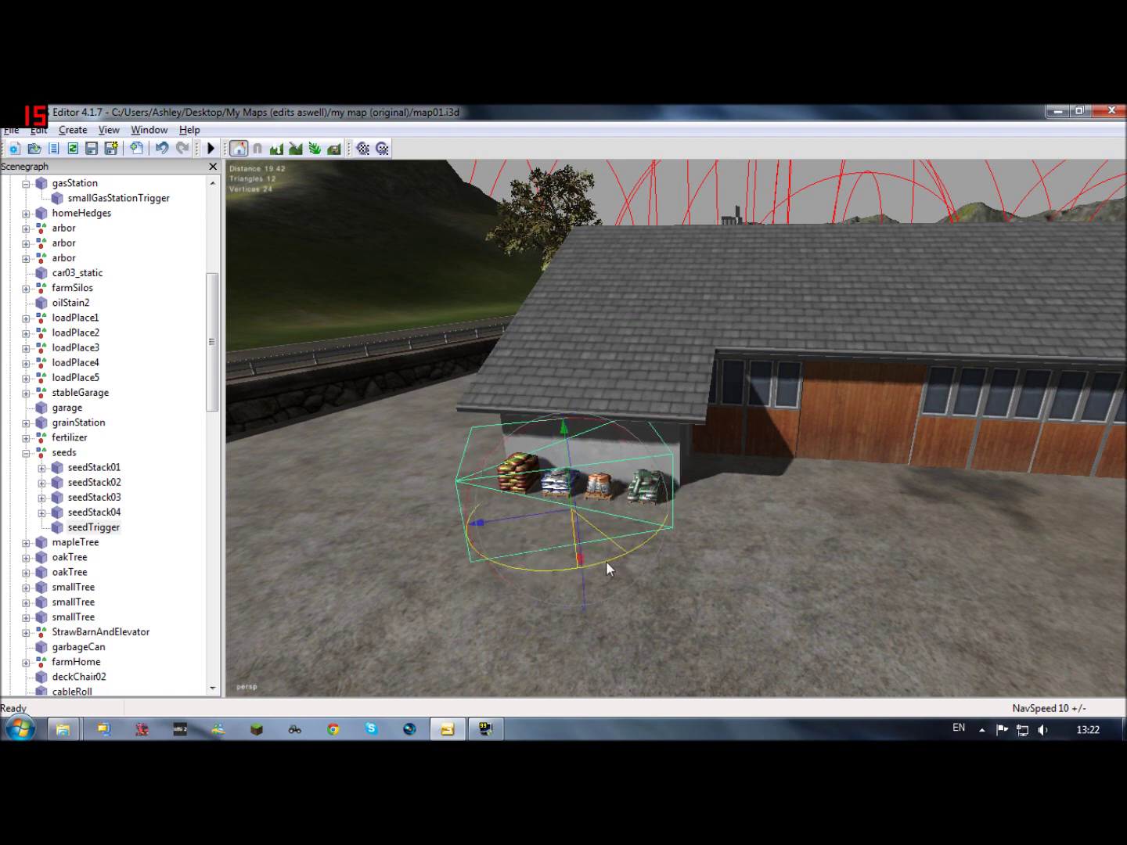
Step: Select the fertilizerTrigger beside the wooden barn and the fertilizer group that contains it
right_click_drag(607, 566, 971, 461)
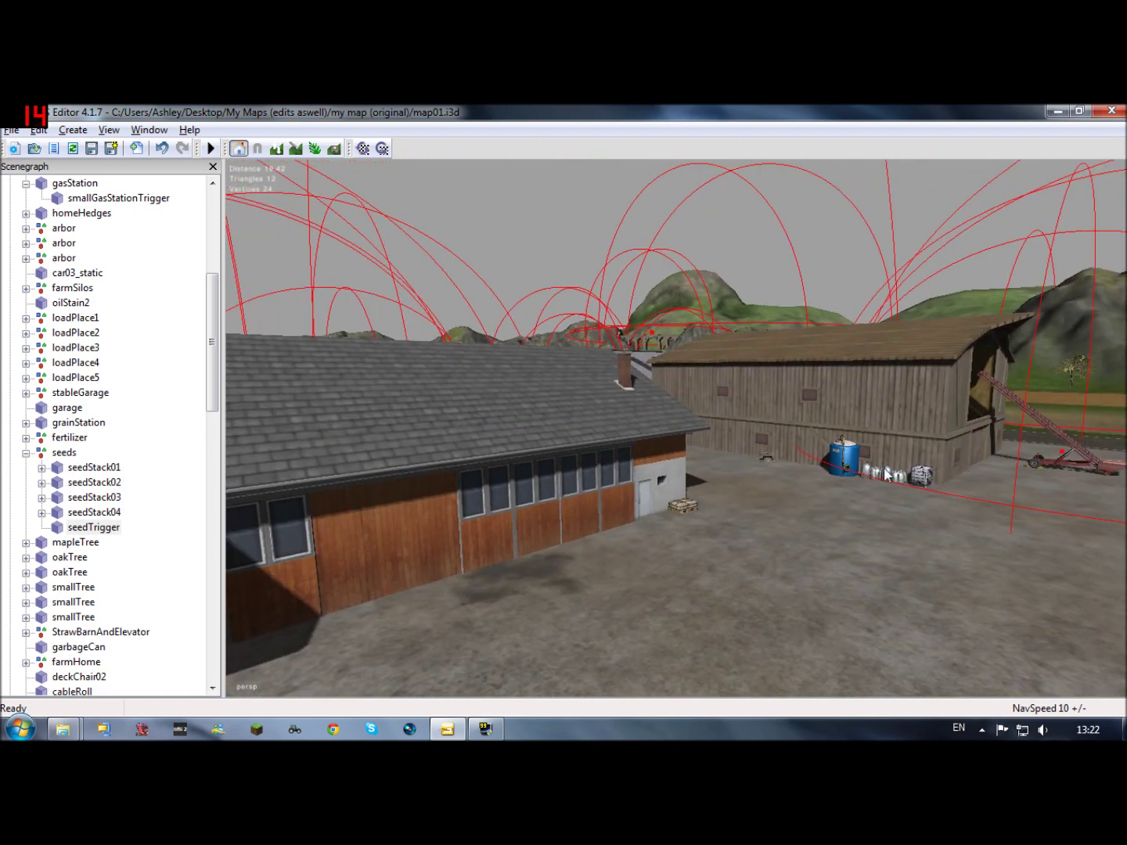
left_click(887, 476)
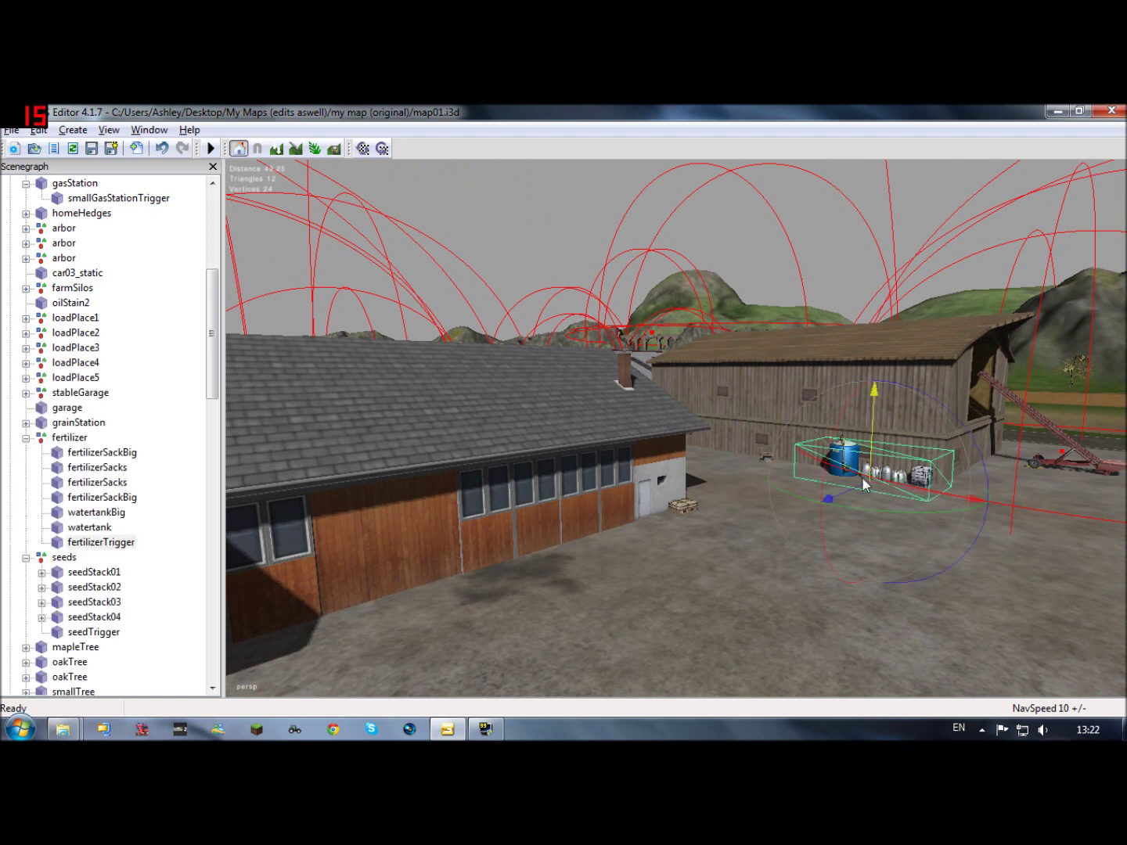
left_click_drag(837, 494, 757, 410, "alt")
scroll(611, 504, "down", 3)
left_click_drag(611, 504, 580, 619, "alt")
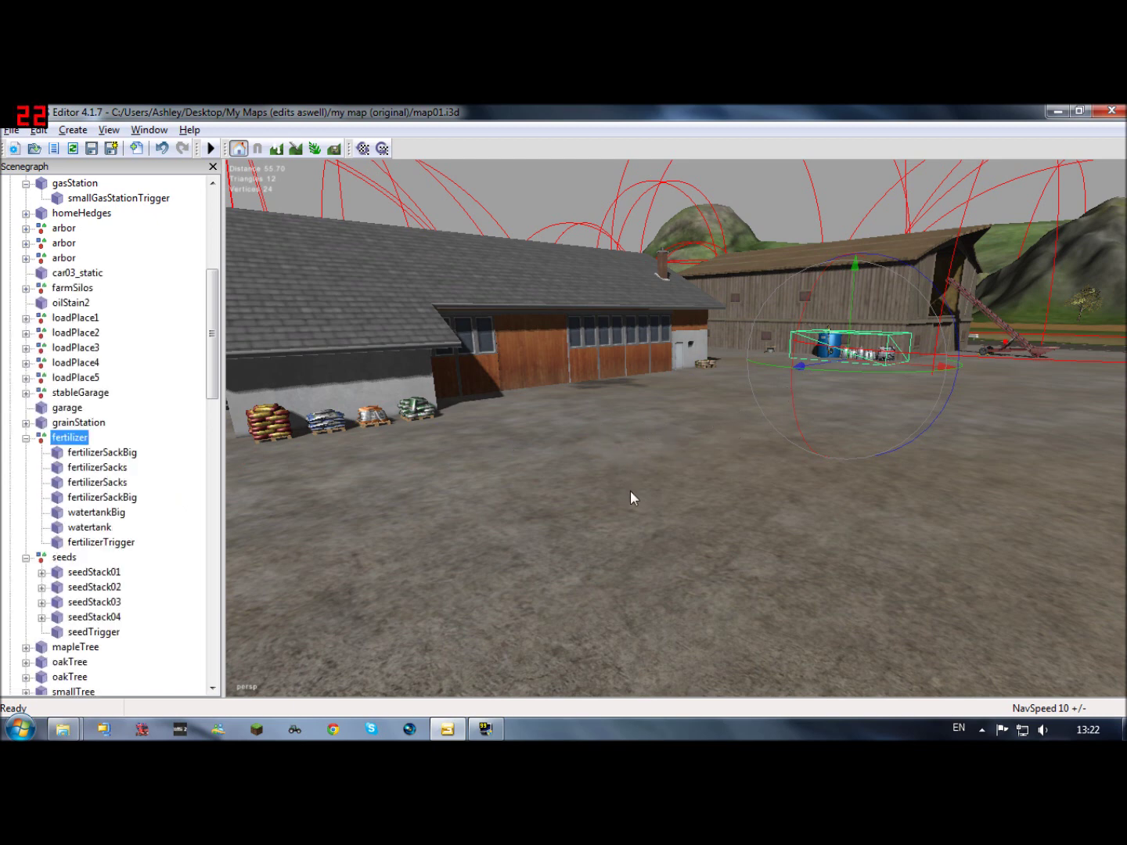
Step: Survey the farmyard, silos and surrounding land from several angles and clear the fertilizer selection
right_click_drag(630, 490, 142, 553, "alt")
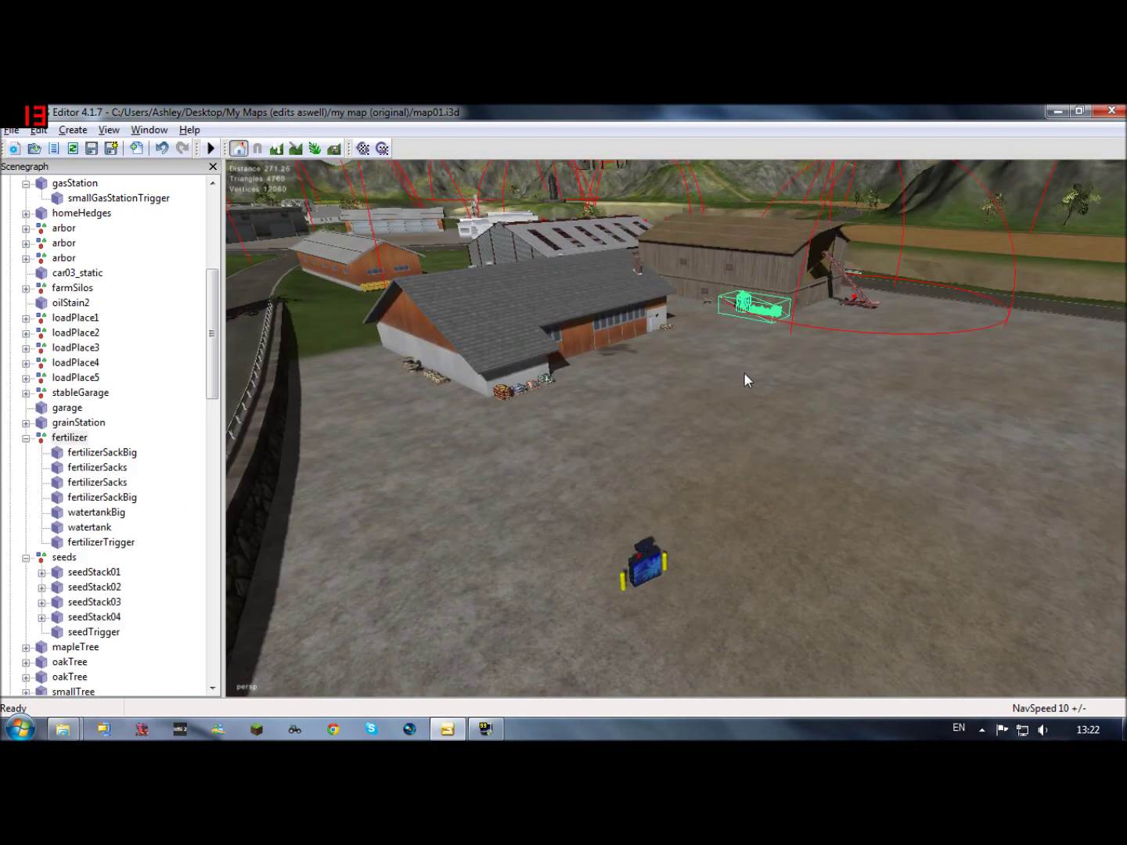
scroll(743, 379, "down", 8)
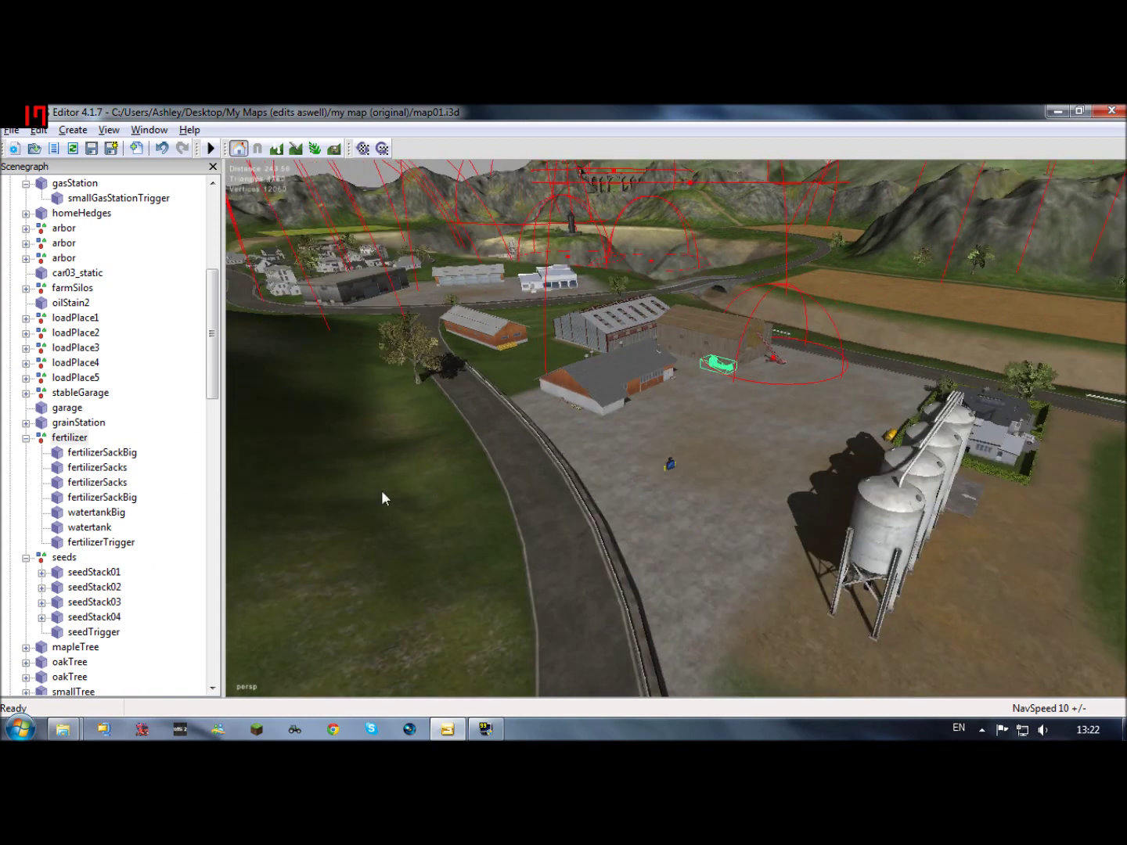
left_click_drag(382, 491, 961, 417, "alt")
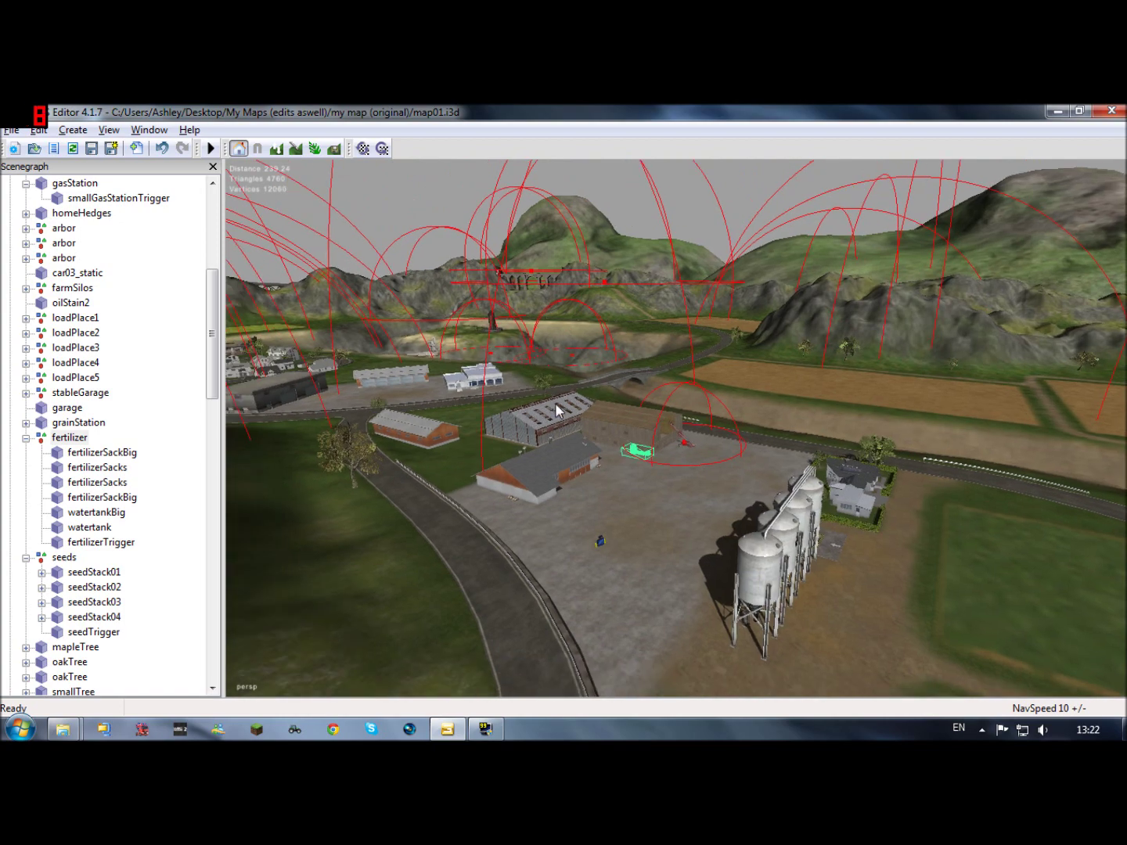
scroll(838, 286, "up", 4)
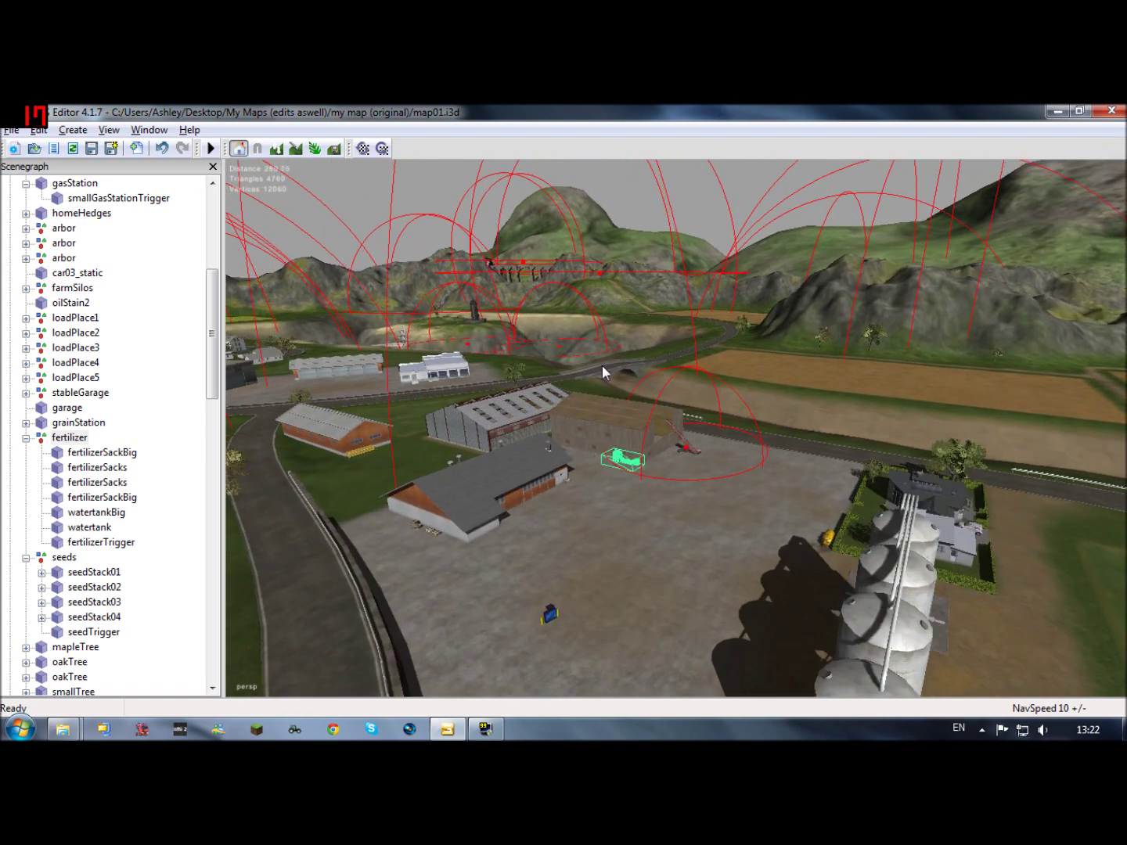
left_click_drag(603, 365, 766, 420)
mouse_move(525, 517)
left_mouse_down()
mouse_move(935, 434)
mouse_move(1009, 428)
mouse_move(1095, 463)
mouse_move(1016, 574)
mouse_move(926, 526)
mouse_move(874, 455)
mouse_move(1039, 501)
mouse_move(483, 535)
mouse_move(549, 448)
mouse_move(551, 495)
mouse_move(511, 501)
left_mouse_up()
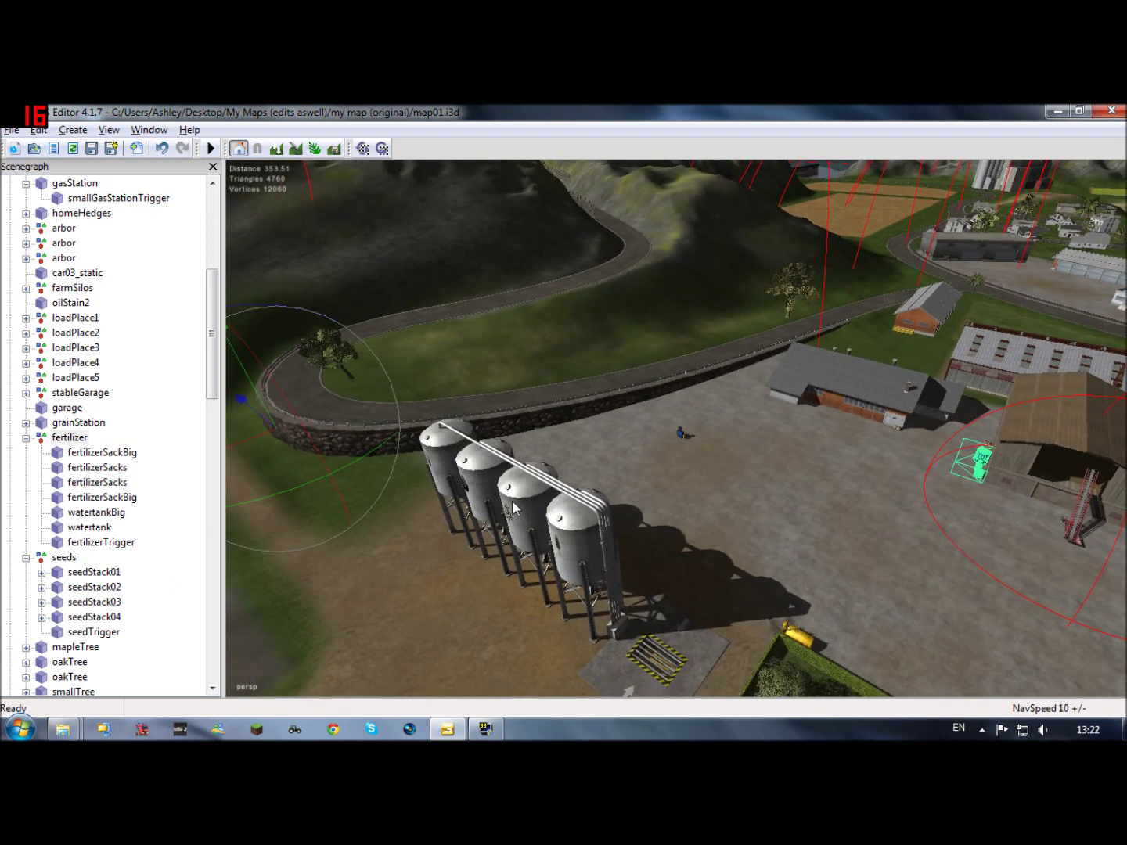
right_click_drag(512, 502, 244, 572, "alt")
right_click_drag(472, 531, 331, 483, "alt")
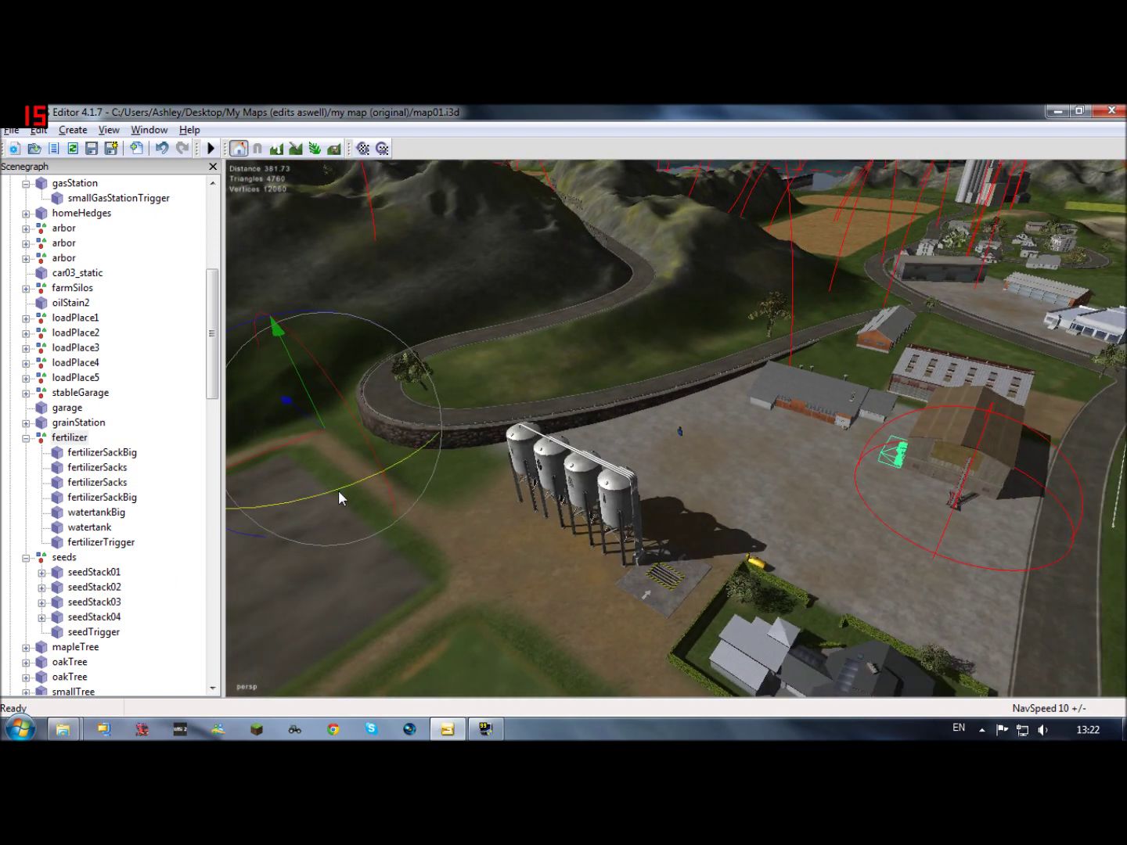
mouse_move(338, 490)
left_mouse_down()
mouse_move(426, 455)
mouse_move(475, 418)
mouse_move(404, 461)
mouse_move(315, 480)
mouse_move(334, 471)
left_mouse_up()
left_click_drag(476, 463, 465, 365, "alt")
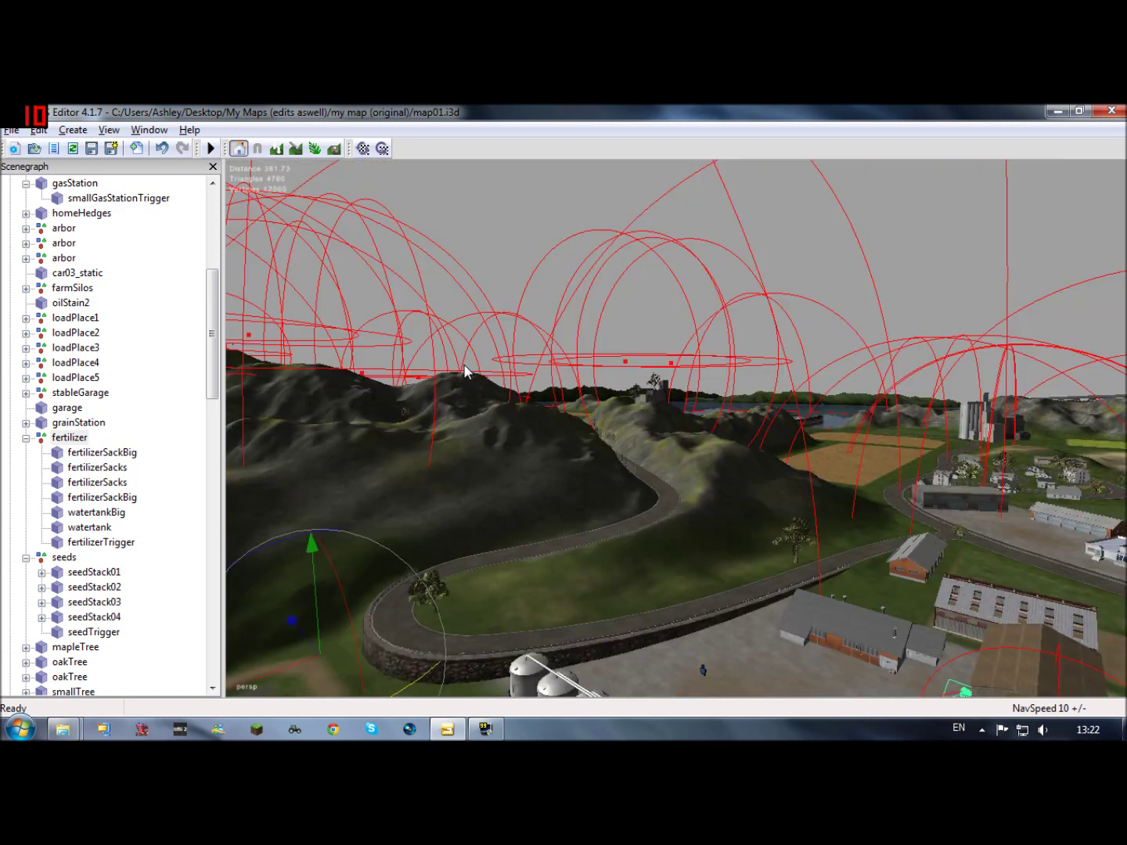
left_click(493, 213)
left_click_drag(562, 433, 774, 436, "alt")
right_click_drag(772, 435, 806, 425, "alt")
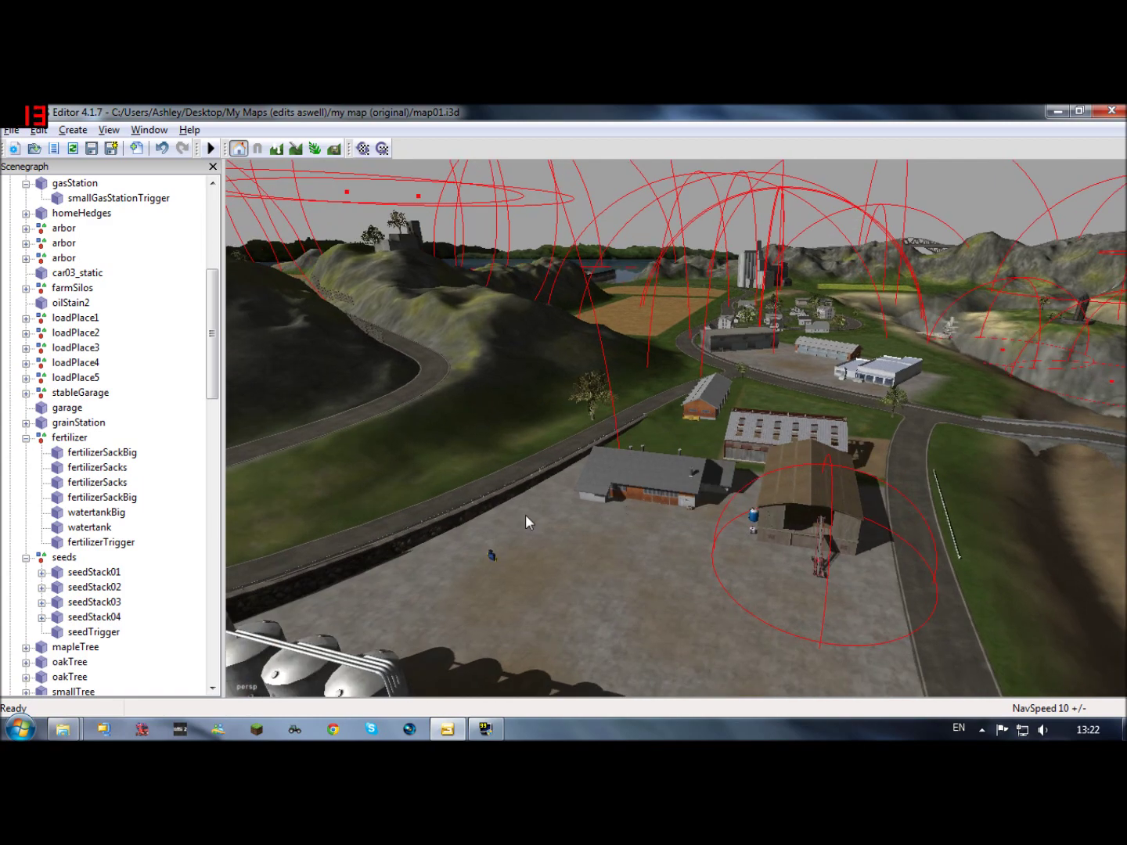
Step: Look across the river from the farm and bring the dark ploughed field into view
mouse_move(525, 514)
right_mouse_down("alt")
mouse_move(751, 450)
mouse_move(704, 462)
mouse_move(560, 440)
mouse_move(666, 436)
mouse_move(511, 510)
mouse_move(812, 480)
mouse_move(692, 455)
mouse_move(1007, 371)
mouse_move(551, 557)
mouse_move(659, 488)
mouse_move(466, 475)
mouse_move(799, 412)
mouse_move(530, 501)
mouse_move(446, 463)
mouse_move(514, 458)
mouse_move(305, 414)
mouse_move(199, 473)
right_mouse_up("alt")
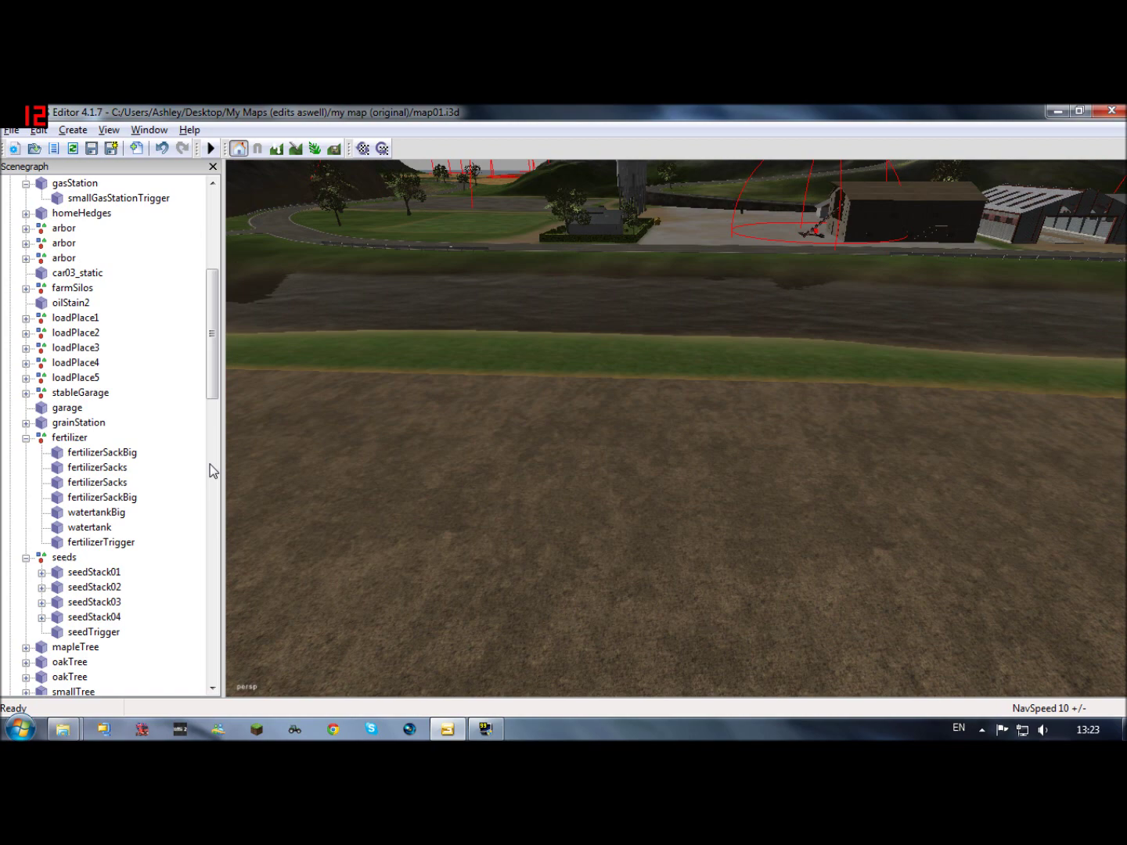
left_click(199, 467)
scroll(769, 387, "up", 1)
scroll(830, 380, "up", 3)
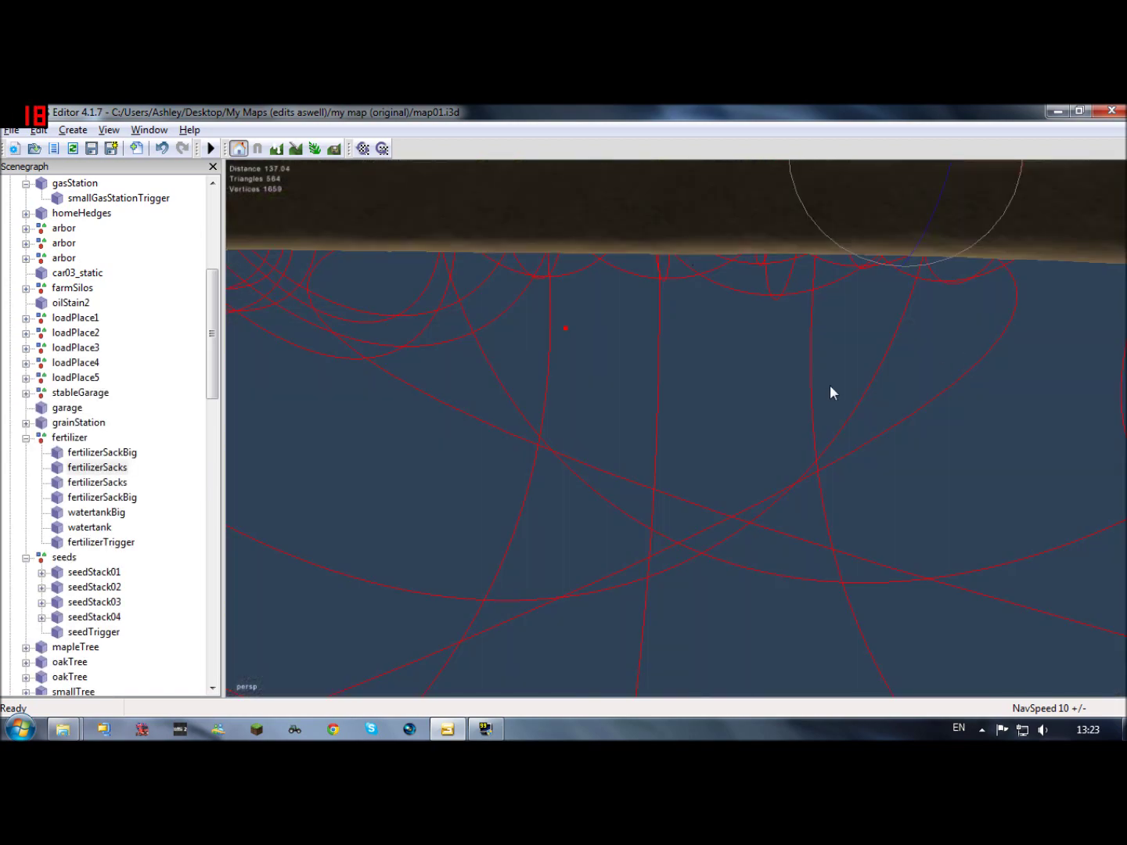
scroll(676, 432, "down", 3)
left_click_drag(379, 529, 802, 443, "alt")
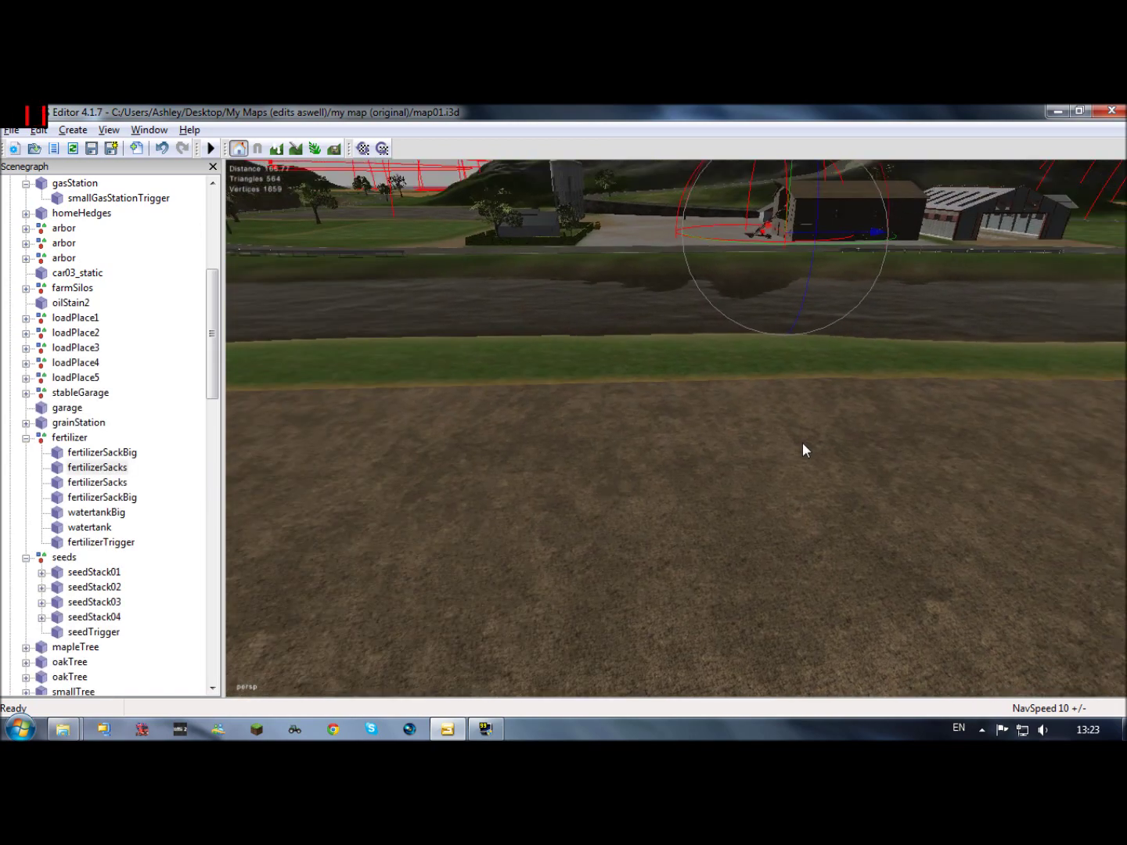
right_click_drag(803, 449, 893, 453)
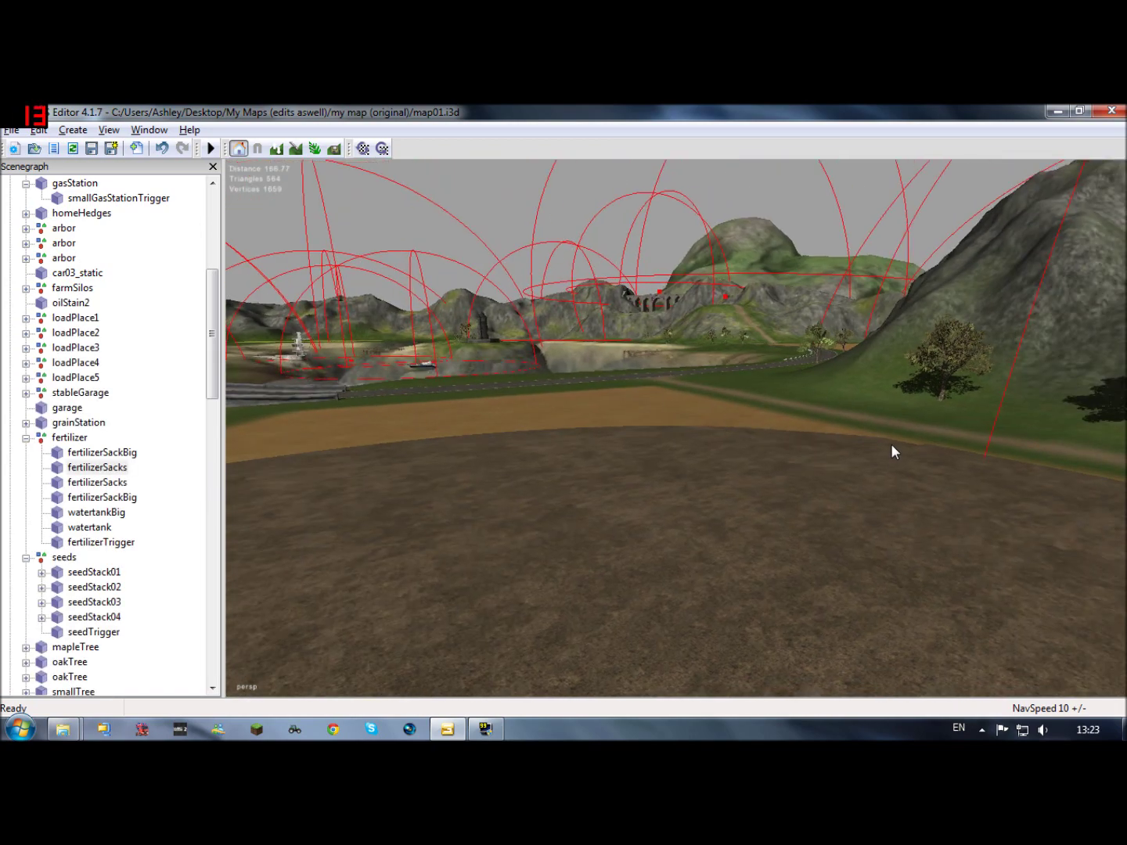
right_click_drag(617, 517, 360, 484)
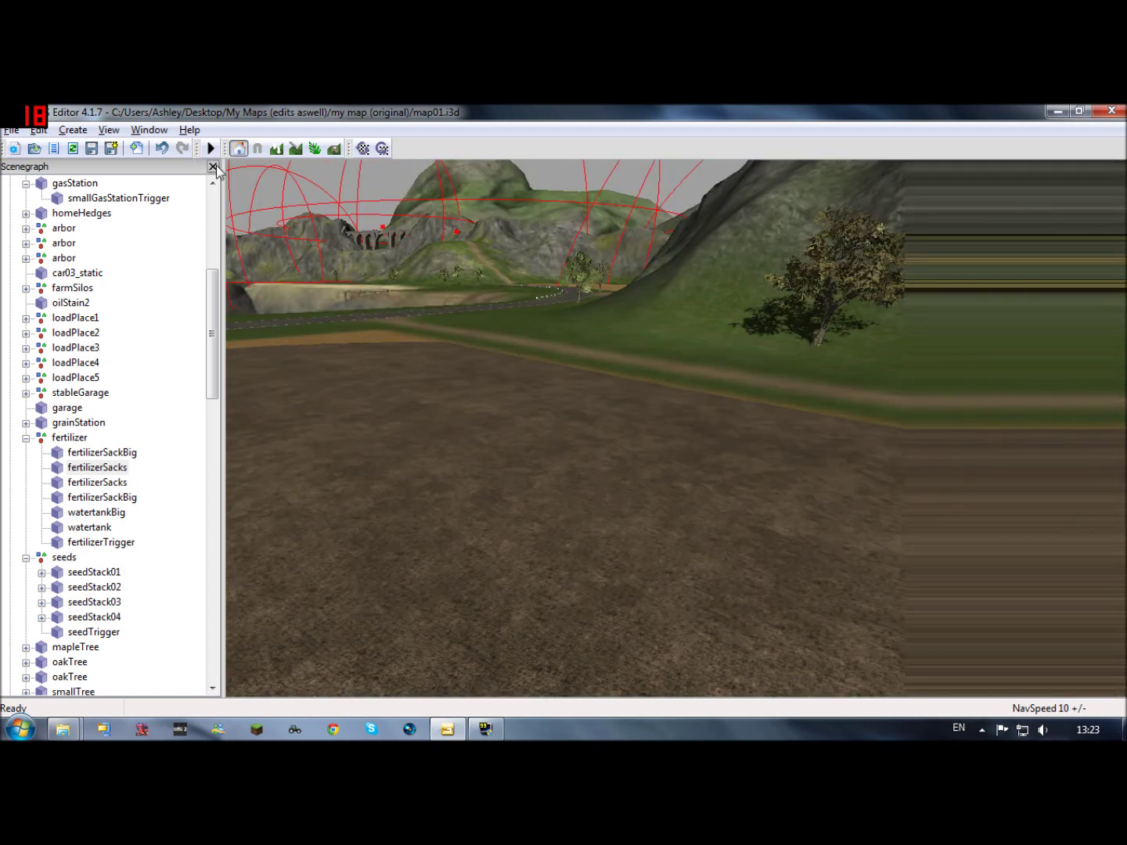
Step: Close the Scenegraph and show the Terrain Editing window
left_click(212, 167)
left_click(149, 131)
left_click(197, 208)
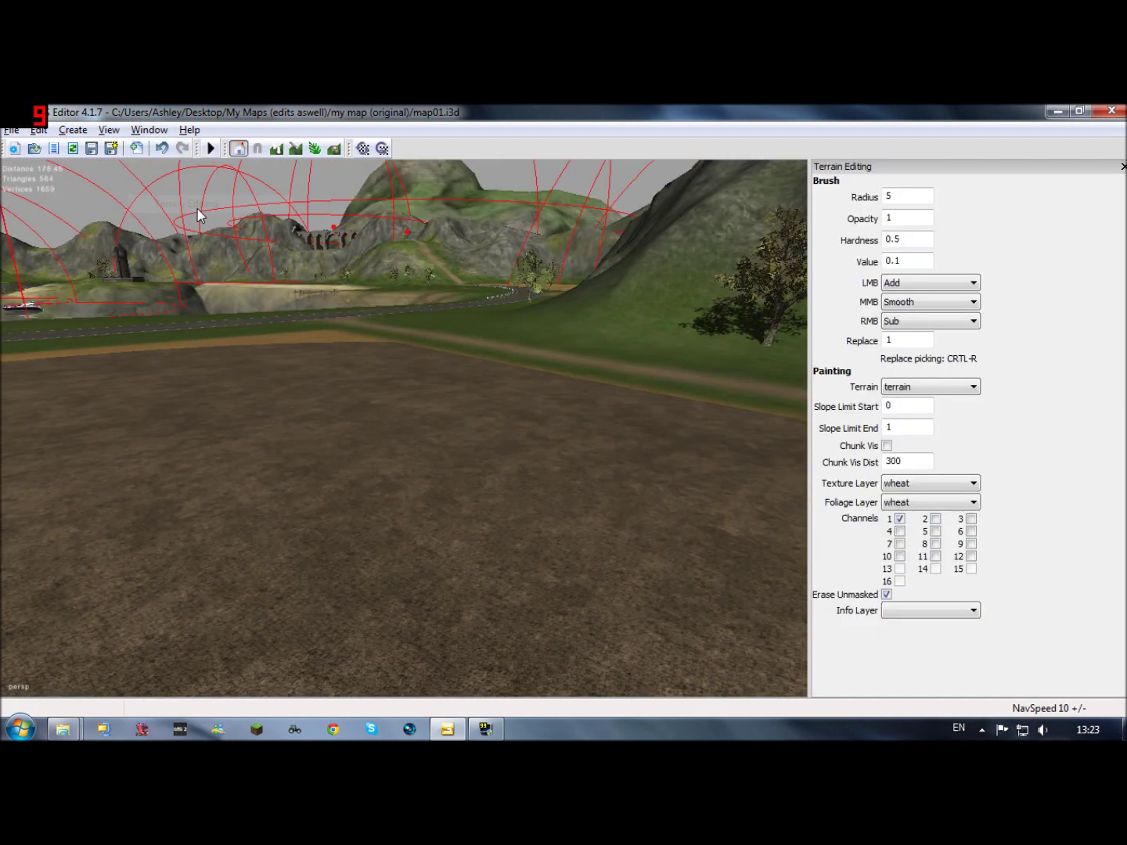
Step: Set the wheat foliage layer's channels to 2, 5 and 7 and paint a green foliage patch on the ploughed field
left_click(934, 518)
left_click(901, 544)
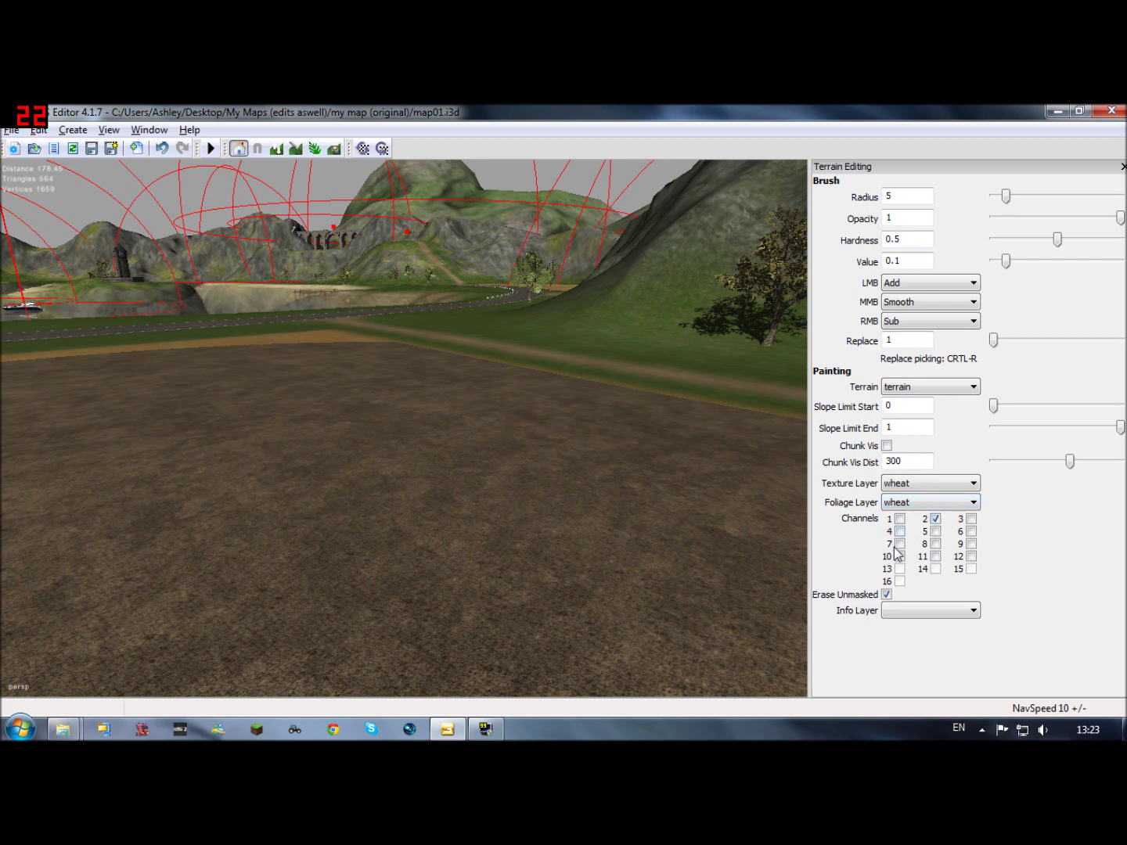
left_click(935, 532)
left_click(316, 148)
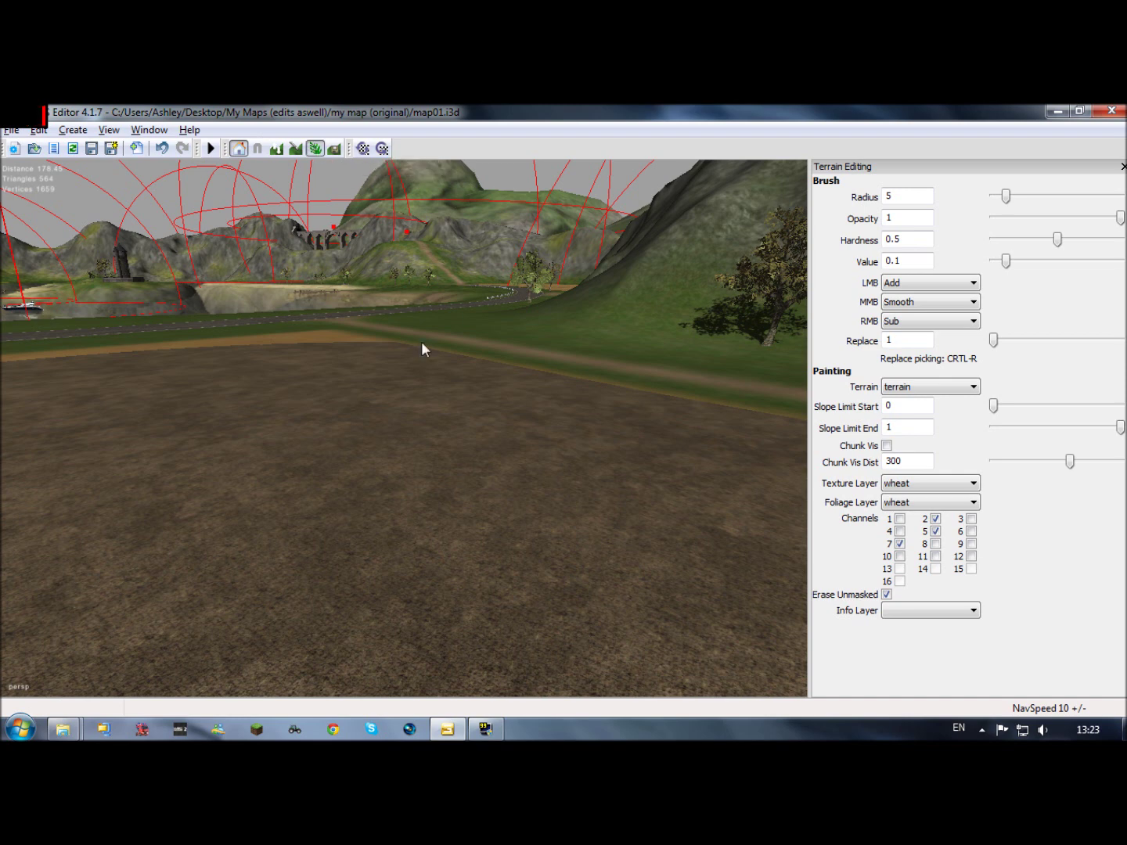
mouse_move(434, 448)
left_mouse_down()
mouse_move(434, 472)
mouse_move(355, 511)
left_mouse_up()
Step: Switch the foliage channels to 3, 5 and 7 and paint a straw-coloured crop patch near the green one
right_click_drag(355, 511, 304, 442, "alt")
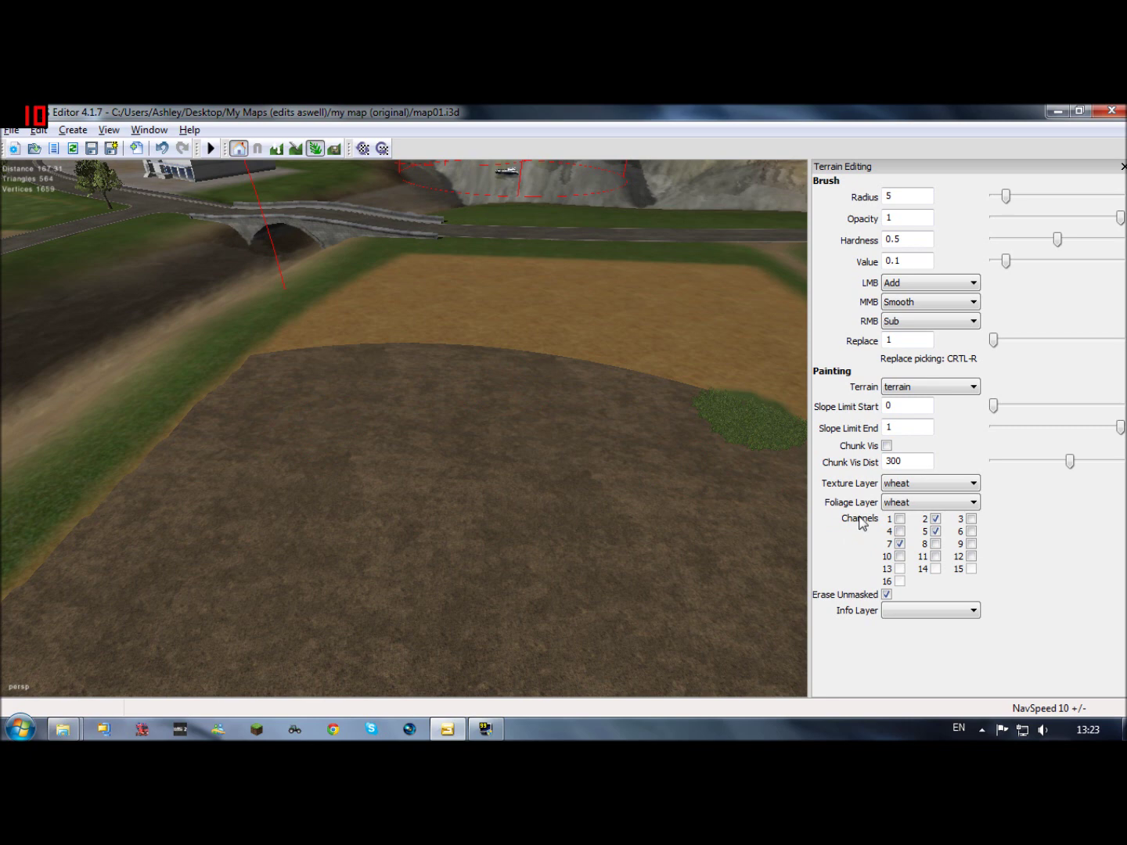
left_click(935, 519)
left_click_drag(628, 471, 614, 505)
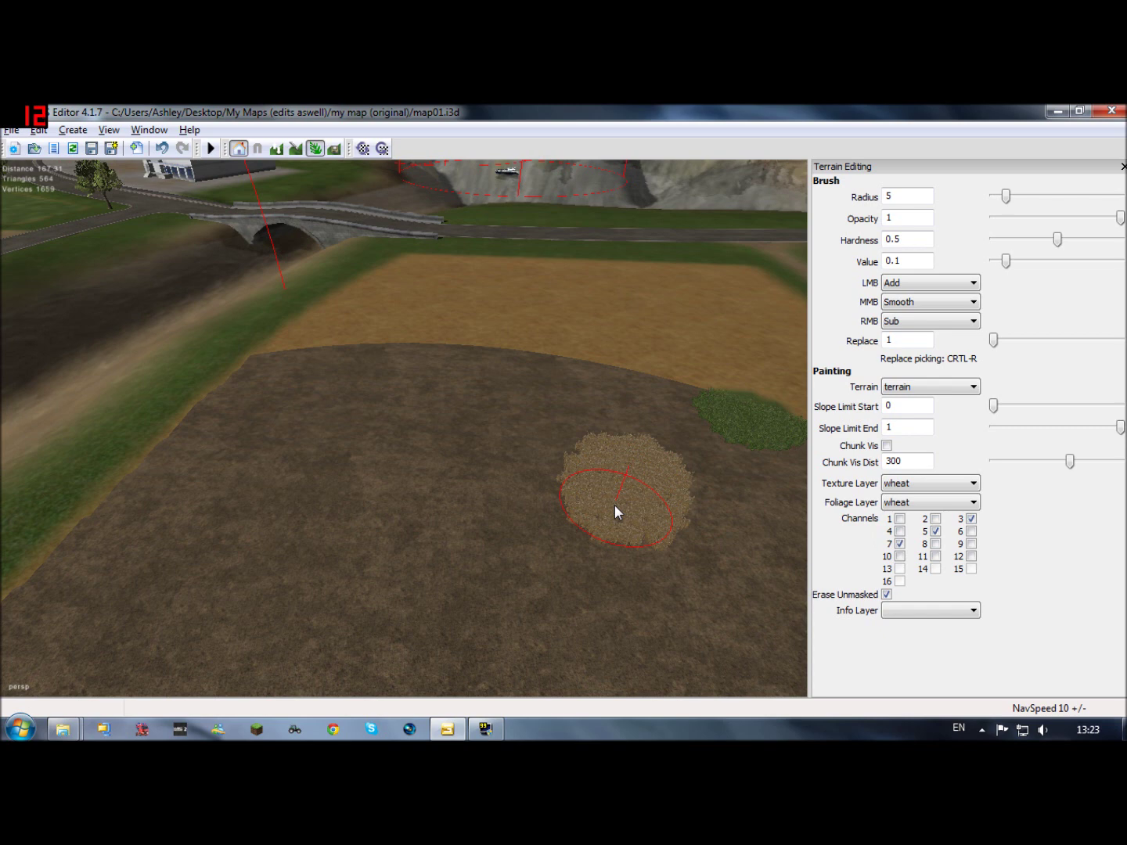
Step: Switch the foliage channels to 1, 5 and 7 and paint another patch beside the straw-coloured crop
left_click(898, 519)
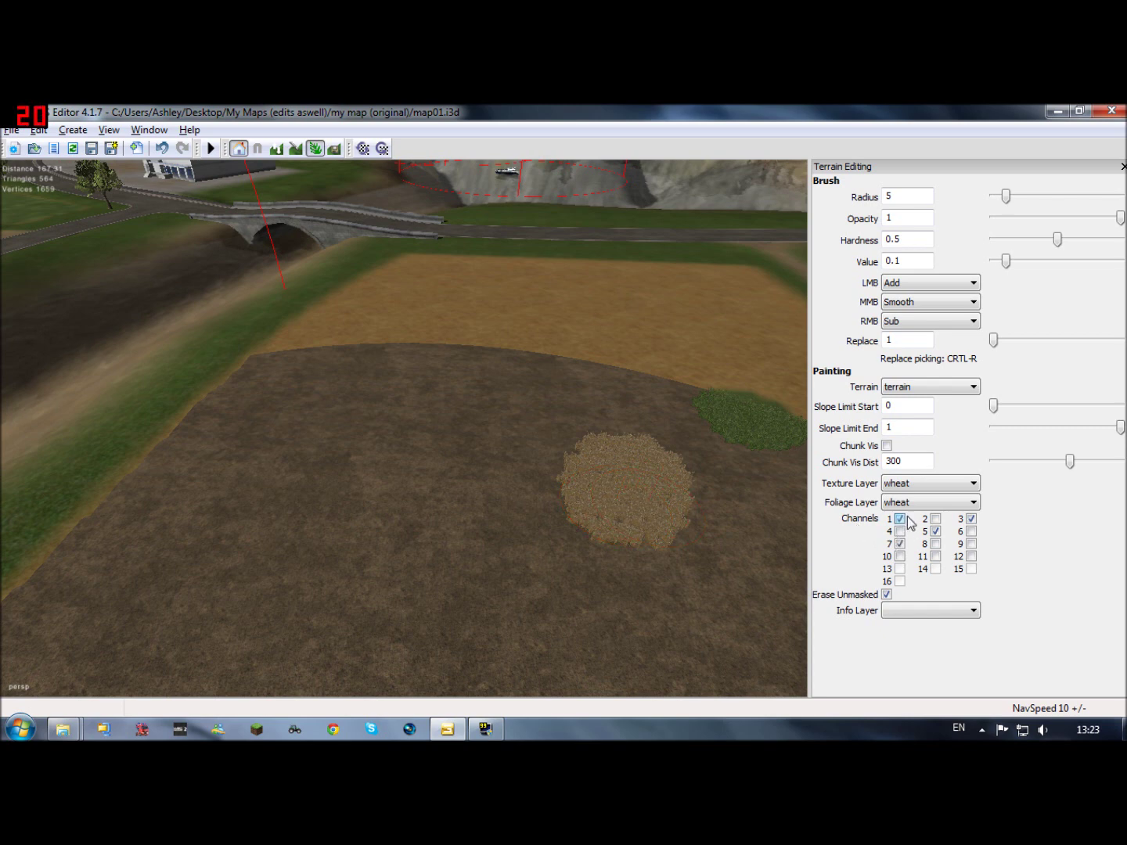
left_click(971, 519)
left_click_drag(476, 469, 482, 491)
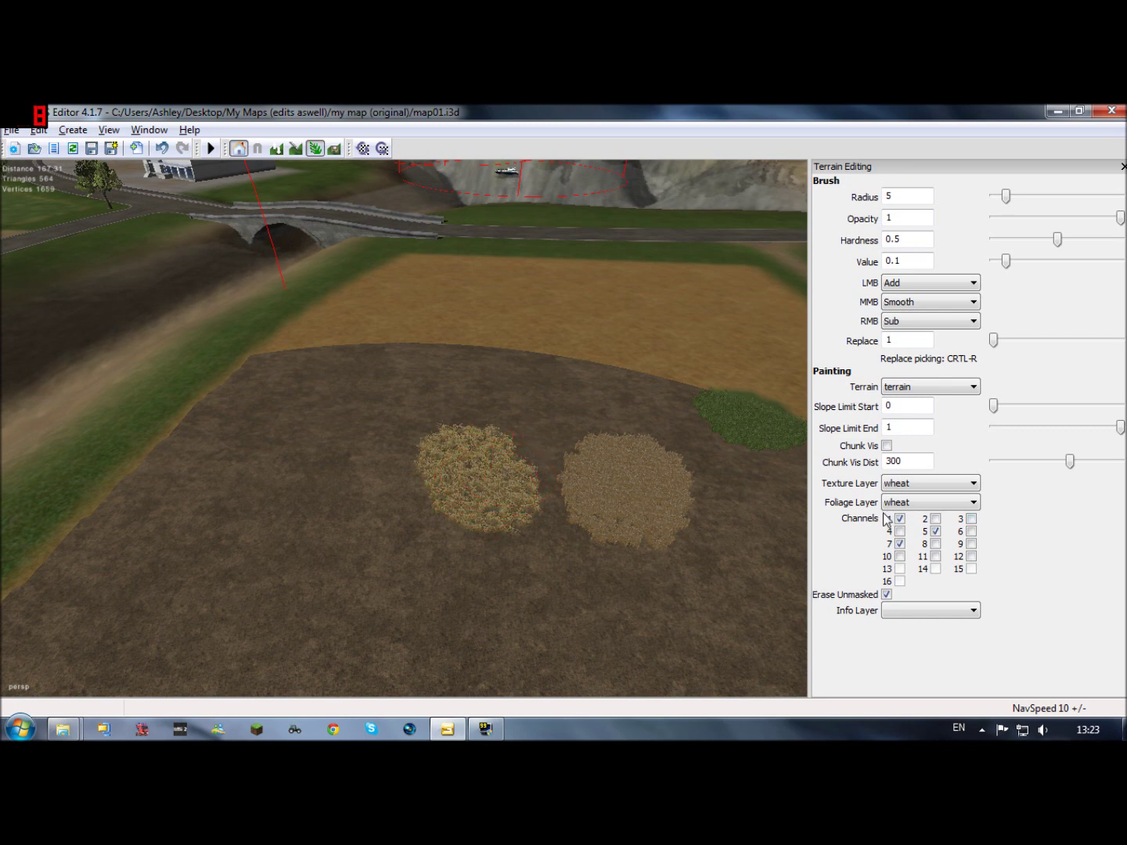
Step: Add foliage channel 3 to channels 1, 5 and 7, paint maize rows over the newest patch, and inspect them up close
left_click(971, 519)
mouse_move(495, 463)
left_mouse_down()
mouse_move(504, 501)
mouse_move(438, 459)
left_mouse_up()
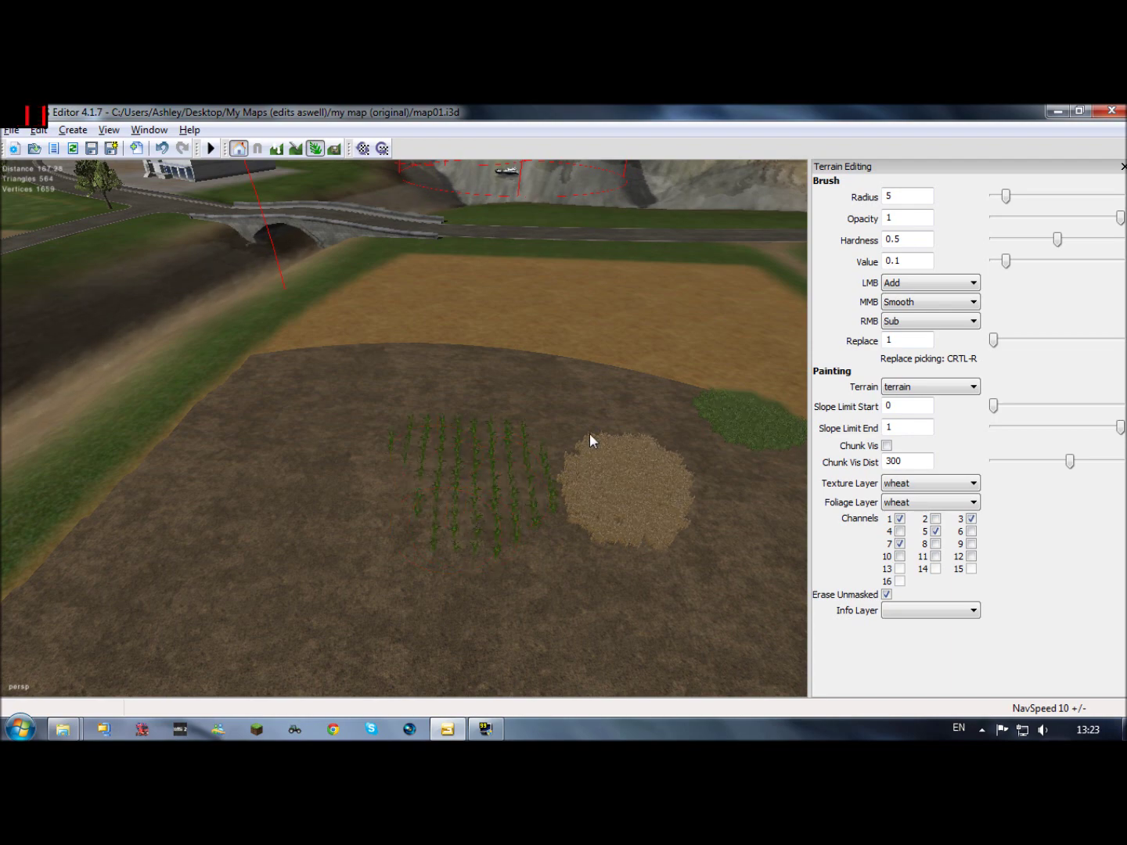
right_click_drag(589, 432, 709, 351, "alt")
middle_click_drag(362, 538, 425, 353, "alt")
left_click_drag(425, 353, 574, 342, "alt")
middle_click_drag(575, 342, 524, 418, "alt")
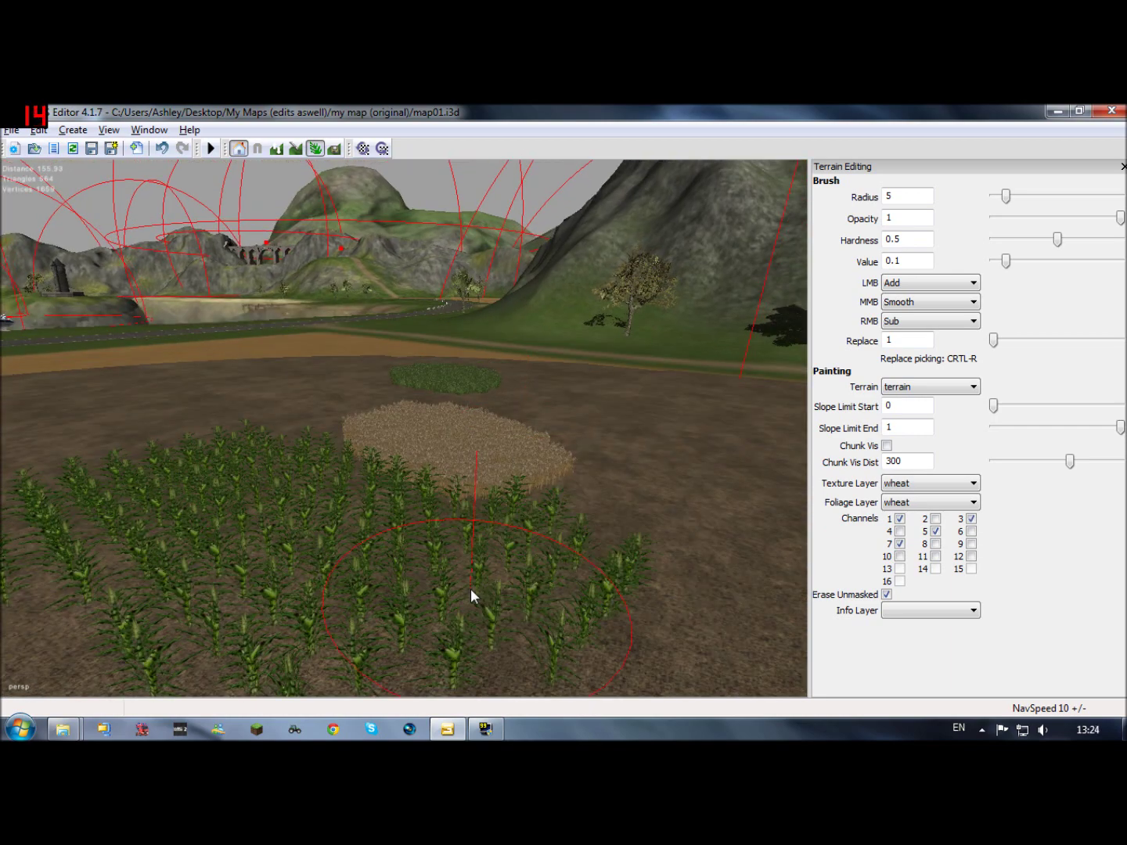
Step: Set the foliage channels to 1, 2, 5 and 7 and paint a yellow crop patch across the near edge of the maize
right_click_drag(471, 589, 455, 553)
middle_click_drag(73, 649, 317, 532, "alt")
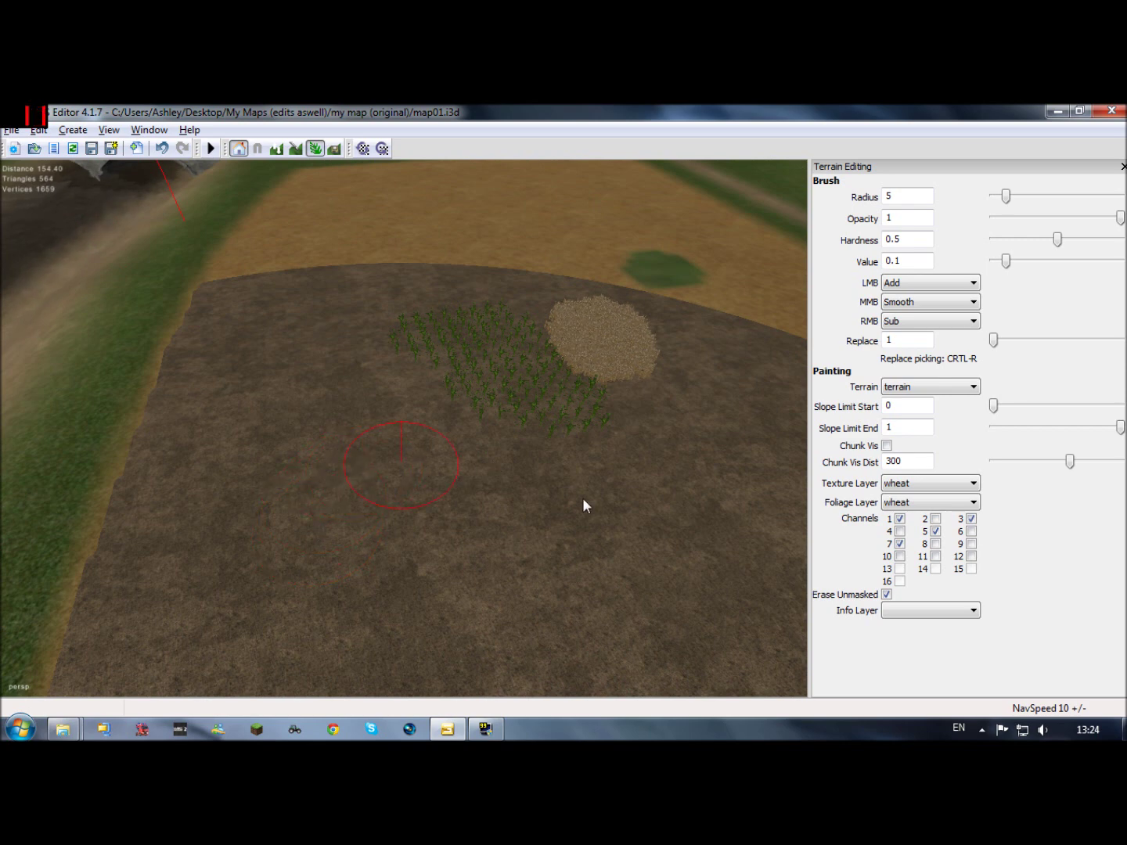
left_click(936, 518)
left_click(971, 520)
mouse_move(561, 371)
left_mouse_down()
mouse_move(505, 456)
mouse_move(394, 419)
left_mouse_up()
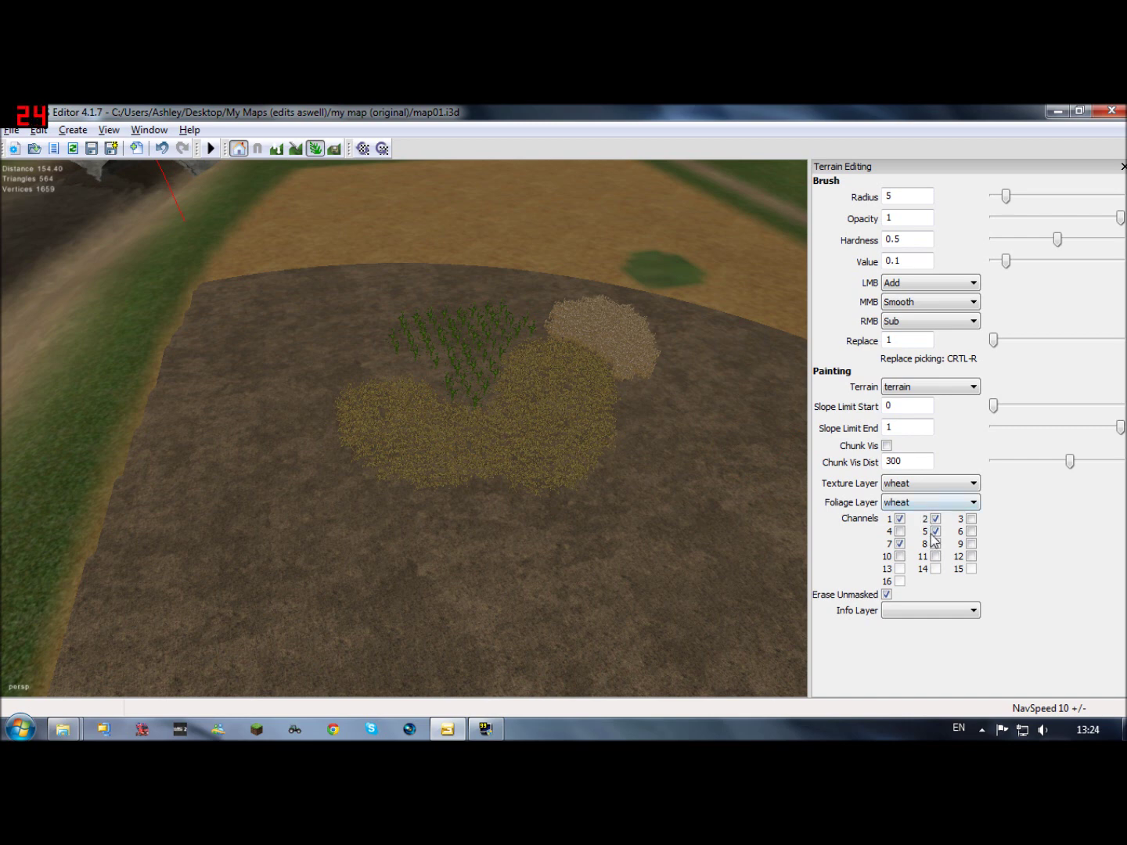
Step: Set the foliage channels to 2 and 9 and paint a large leafy green patch over and beside the yellow crop
left_click(899, 544)
left_click(899, 518)
mouse_move(645, 515)
left_mouse_down()
mouse_move(501, 548)
mouse_move(433, 440)
mouse_move(482, 420)
left_mouse_up()
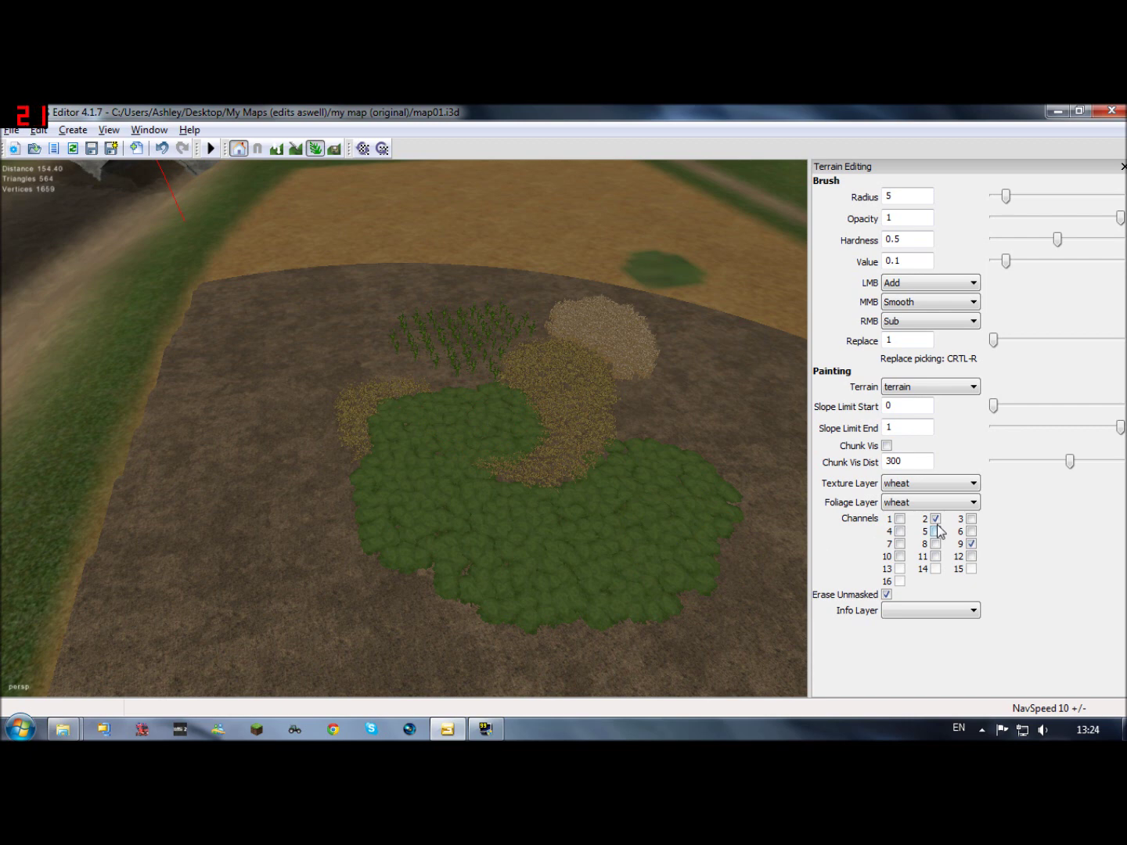
Step: Set the foliage channels to 2, 5, 6 and 7 and paint grass over part of the leafy green patch
left_click(935, 531)
left_click(972, 532)
left_click(972, 544)
left_click(899, 544)
mouse_move(555, 545)
left_mouse_down()
mouse_move(559, 504)
mouse_move(662, 561)
mouse_move(599, 576)
mouse_move(555, 570)
left_mouse_up()
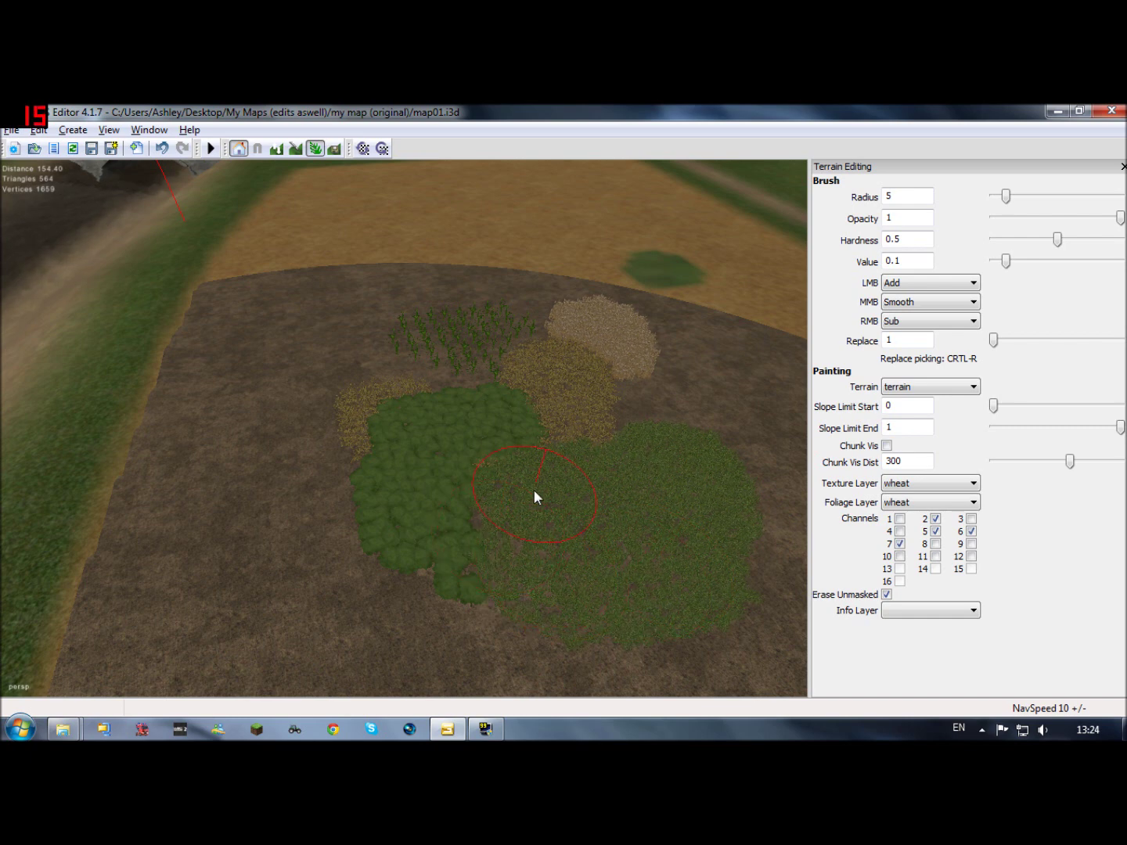
Step: Paint more grass around the first green patch beyond the straw-coloured crop and inspect it up close
mouse_move(481, 526)
left_mouse_down("alt")
mouse_move(495, 405)
mouse_move(732, 333)
mouse_move(553, 400)
mouse_move(411, 487)
mouse_move(554, 393)
mouse_move(510, 485)
mouse_move(496, 457)
mouse_move(366, 488)
mouse_move(686, 441)
left_mouse_up("alt")
left_click(504, 439)
right_click_drag(687, 441, 489, 526, "alt")
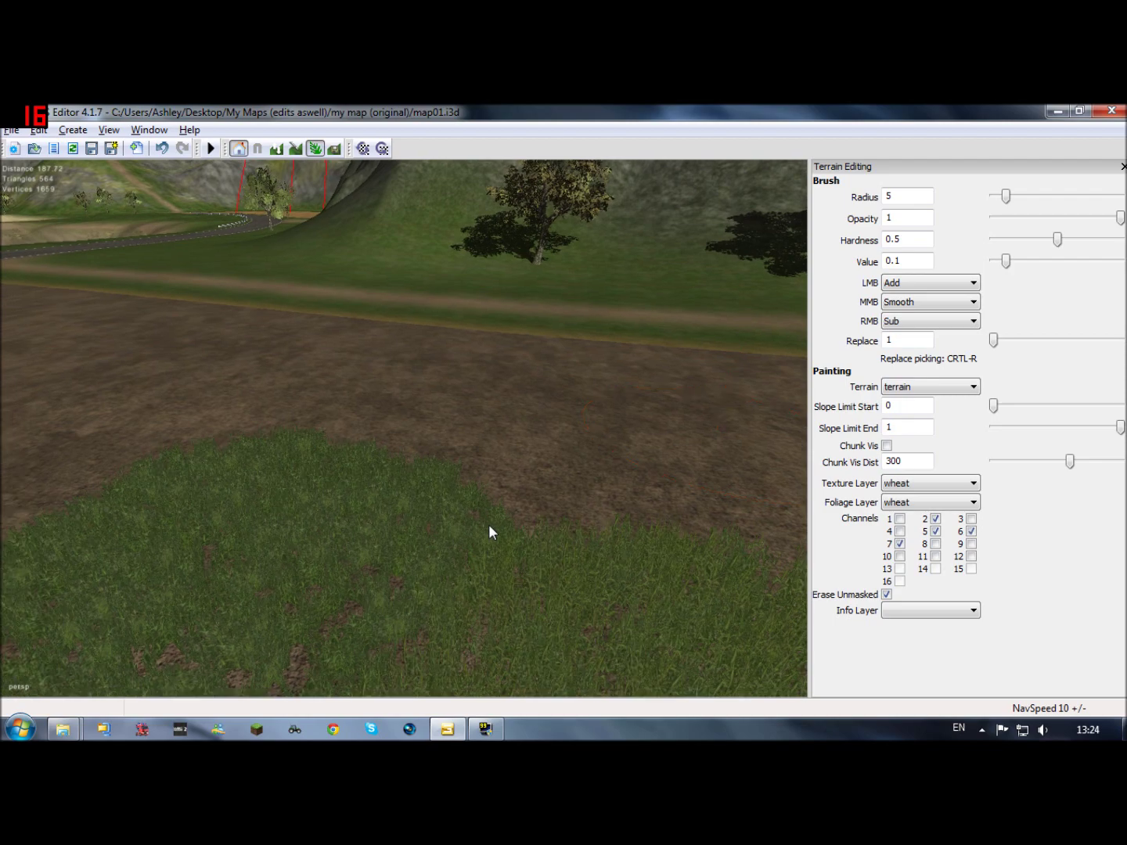
middle_click_drag(490, 525, 541, 454, "alt")
left_click_drag(540, 453, 602, 434, "alt")
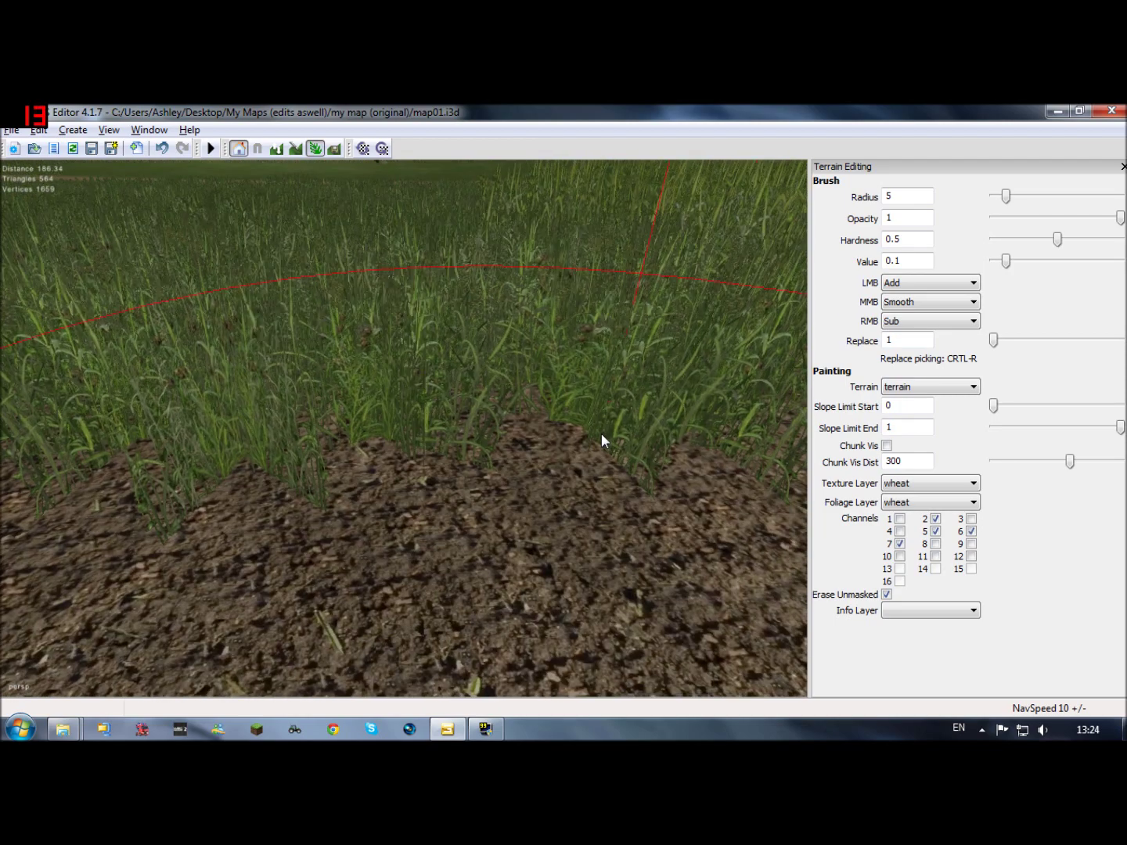
scroll(398, 506, "down", 5)
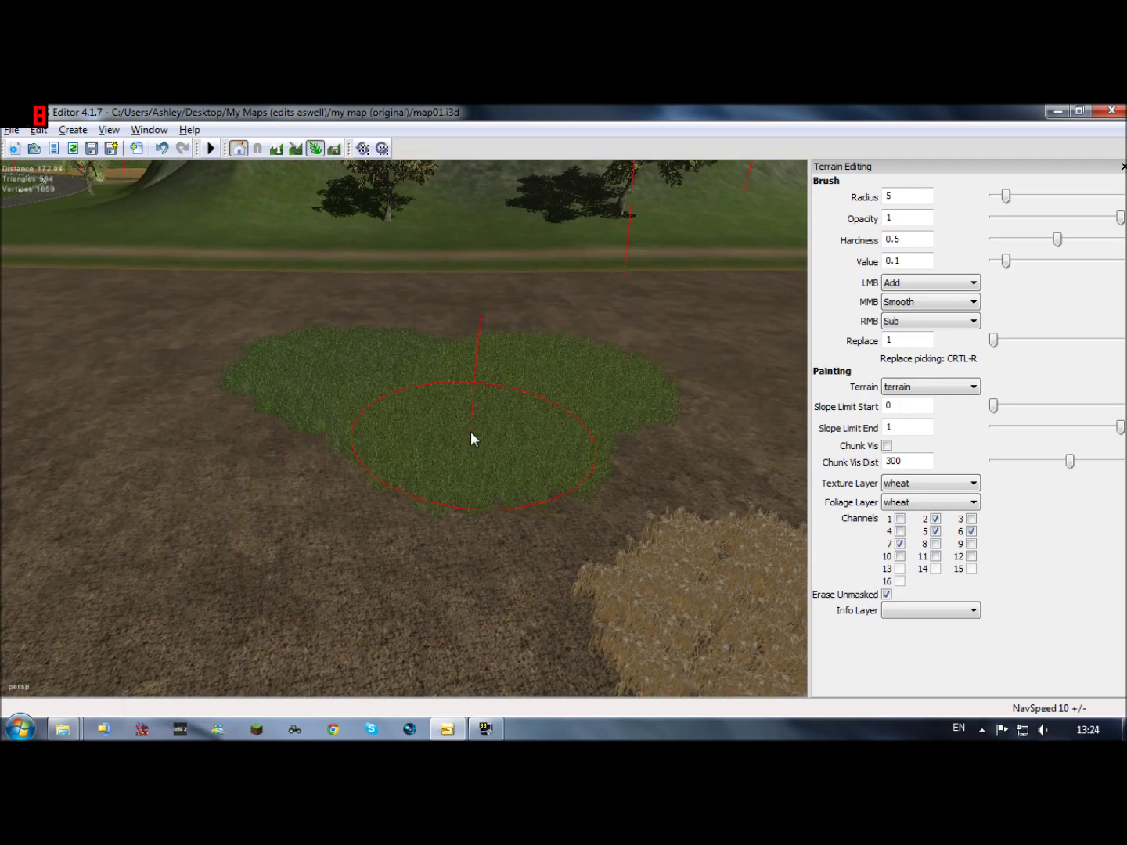
Step: Extend the grass patch beyond the straw-coloured crop with more strokes along its near and far edges
left_click_drag(472, 439, 313, 432)
left_click_drag(283, 360, 251, 344)
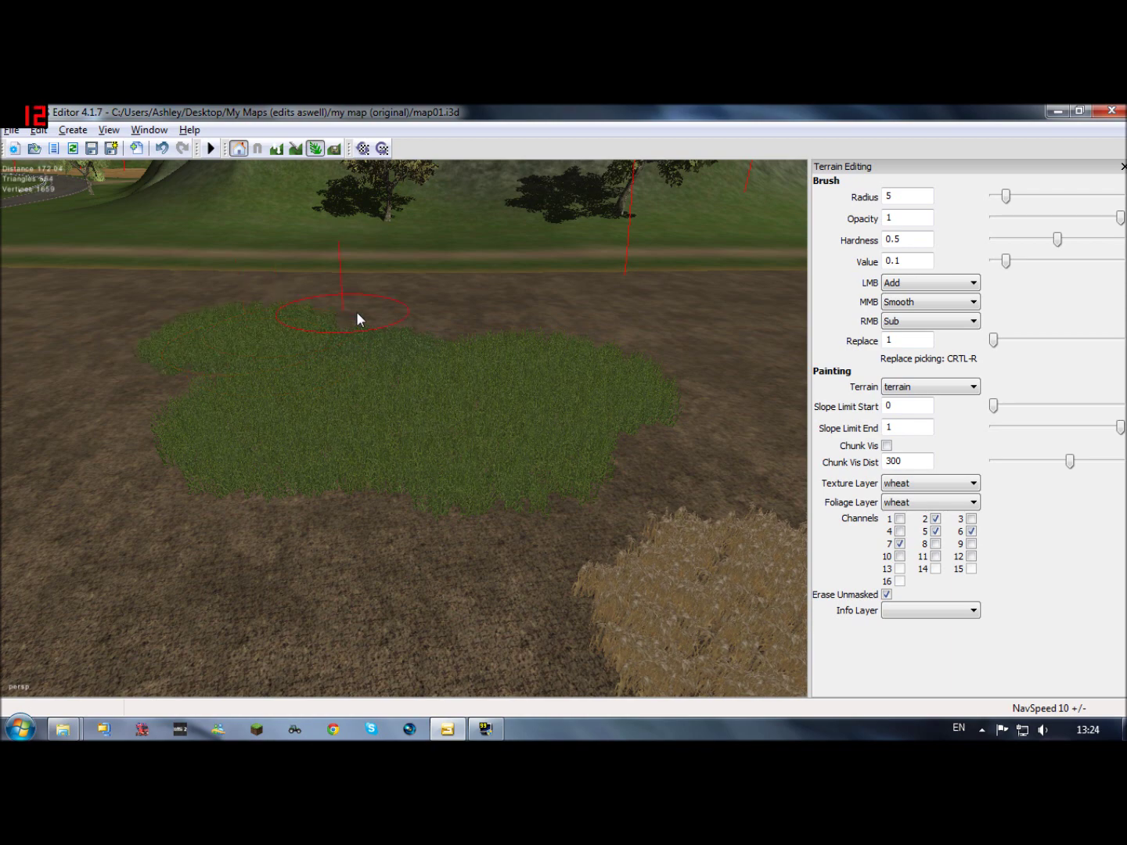
left_click_drag(356, 319, 425, 334)
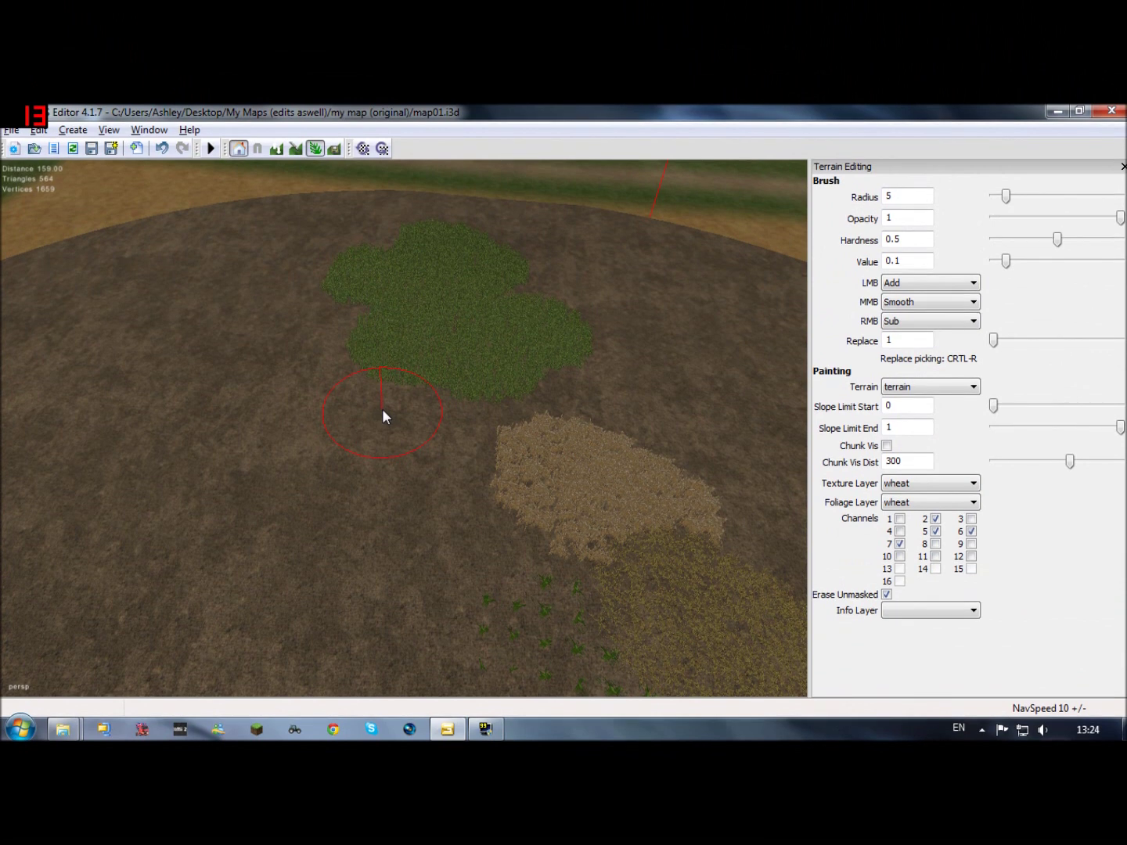
Step: Set the foliage channels to 1, 5 and 7 and paint a golden crop patch alongside the straw-coloured crop
left_click(935, 519)
left_click(971, 531)
left_click(899, 518)
mouse_move(423, 480)
left_mouse_down()
mouse_move(503, 534)
mouse_move(559, 600)
left_mouse_up()
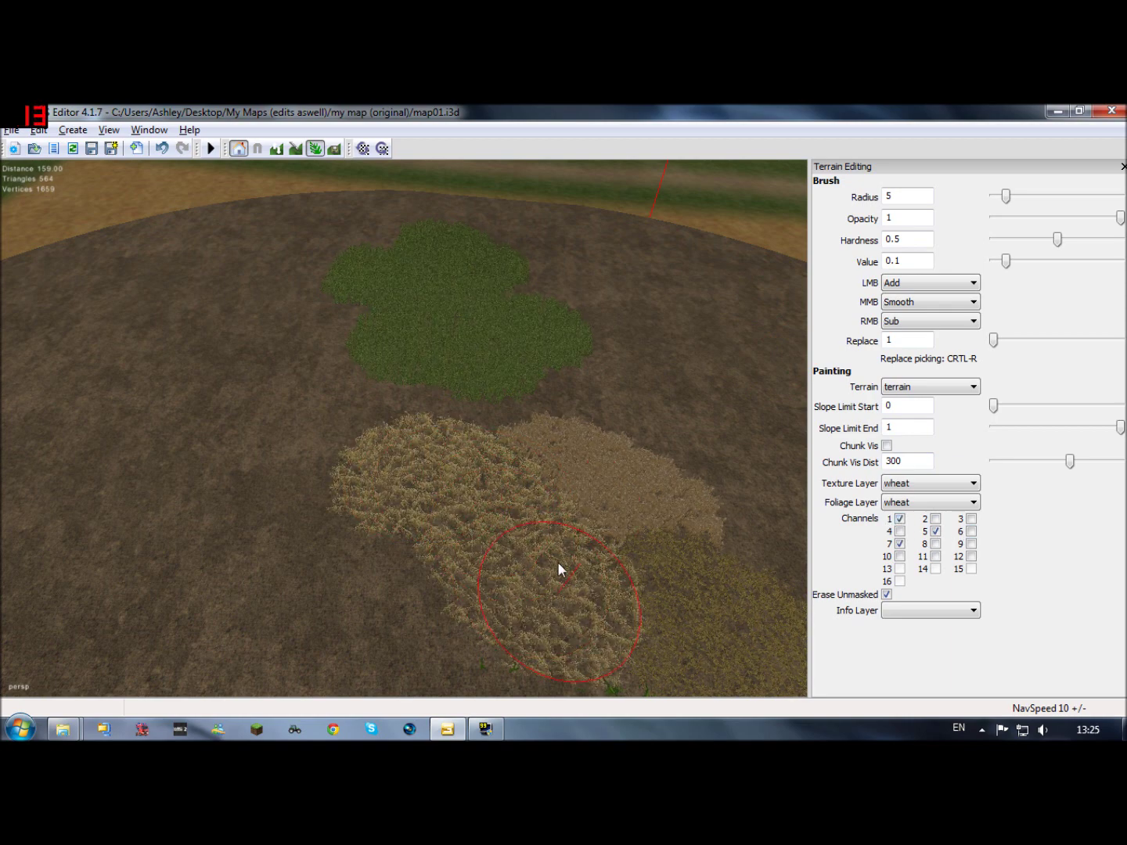
Step: Set the foliage channels to 2 and 11 and paint a large light green leafy patch over the golden and straw-coloured crops
mouse_move(554, 524)
left_mouse_down("alt")
mouse_move(707, 553)
mouse_move(686, 548)
left_mouse_up("alt")
right_click_drag(684, 546, 427, 581, "alt")
left_click_drag(428, 581, 380, 548, "alt")
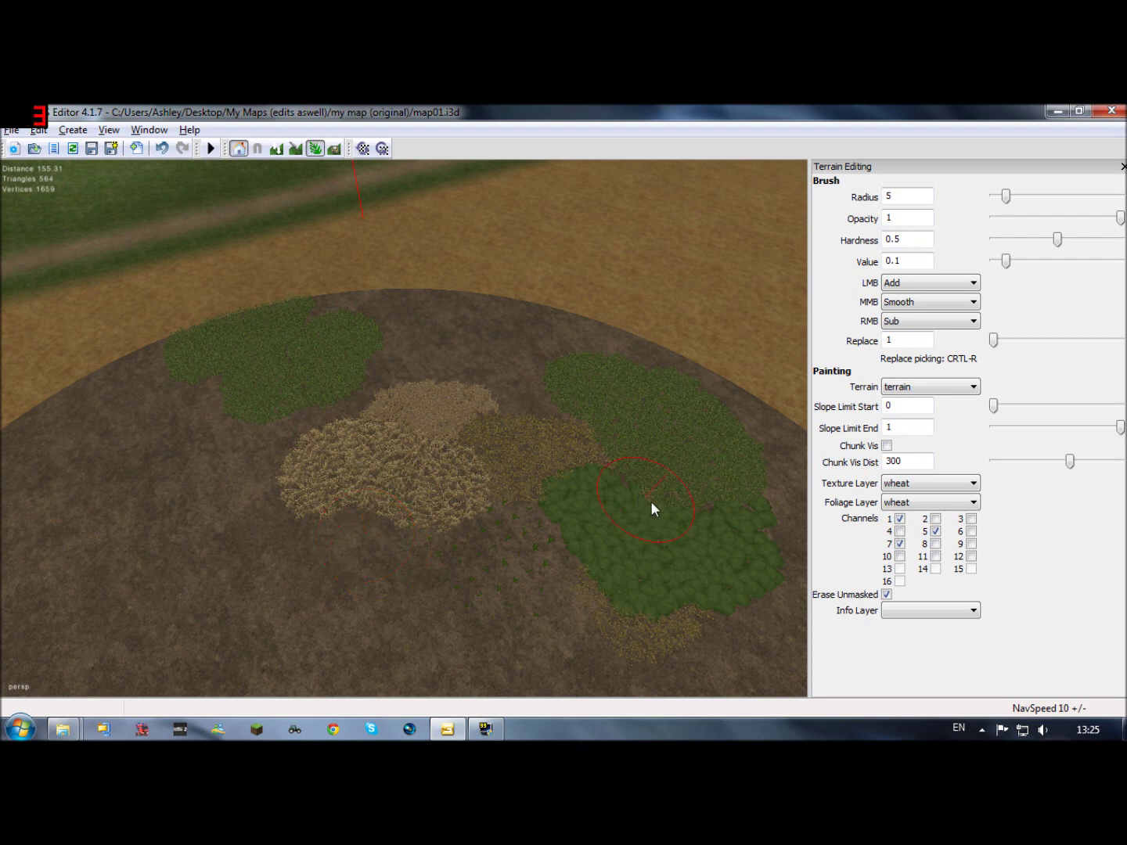
left_click(934, 532)
left_click(899, 518)
left_click(898, 544)
left_click(935, 519)
left_click(935, 558)
left_click(452, 512)
mouse_move(450, 520)
left_mouse_down()
mouse_move(357, 532)
mouse_move(322, 469)
mouse_move(480, 426)
mouse_move(576, 471)
mouse_move(392, 468)
left_mouse_up()
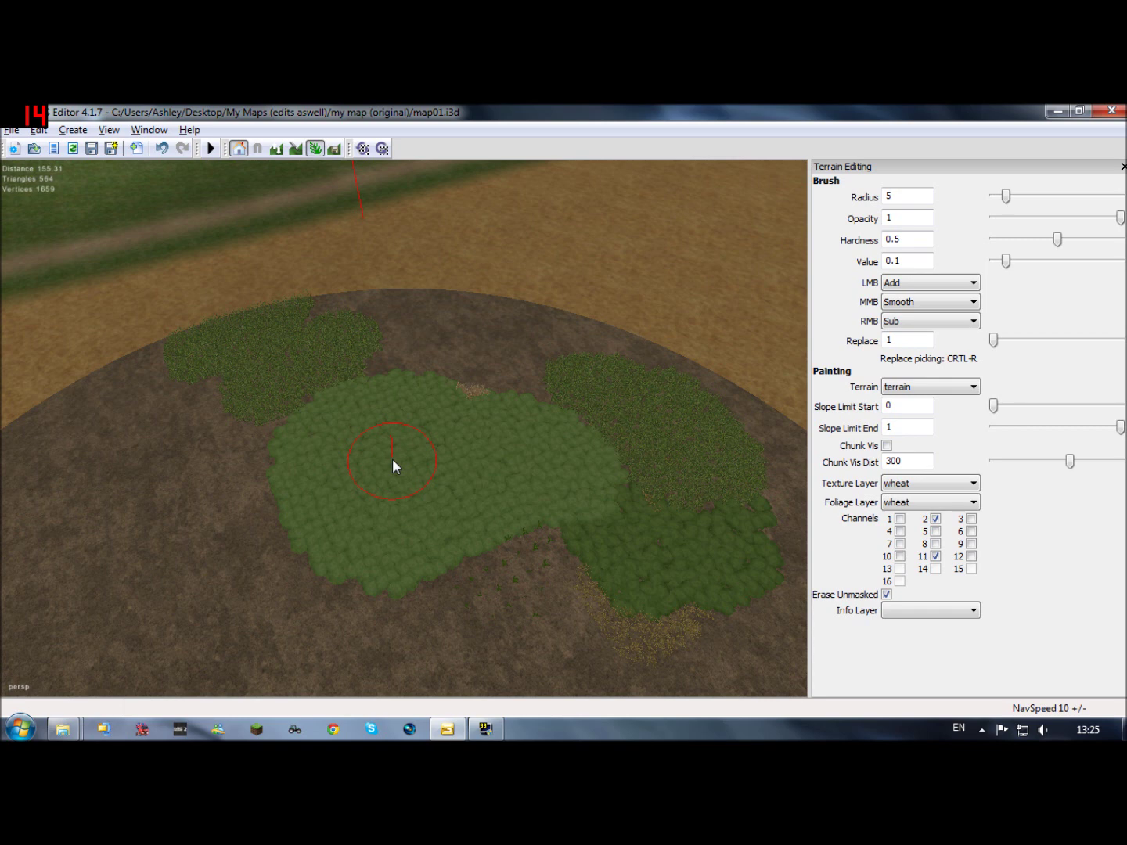
Step: Paint a small leafy spot with foliage channels 2, 10 and 11, and a tan stubble patch over the leafy crop with 1, 10 and 11
left_click(901, 556)
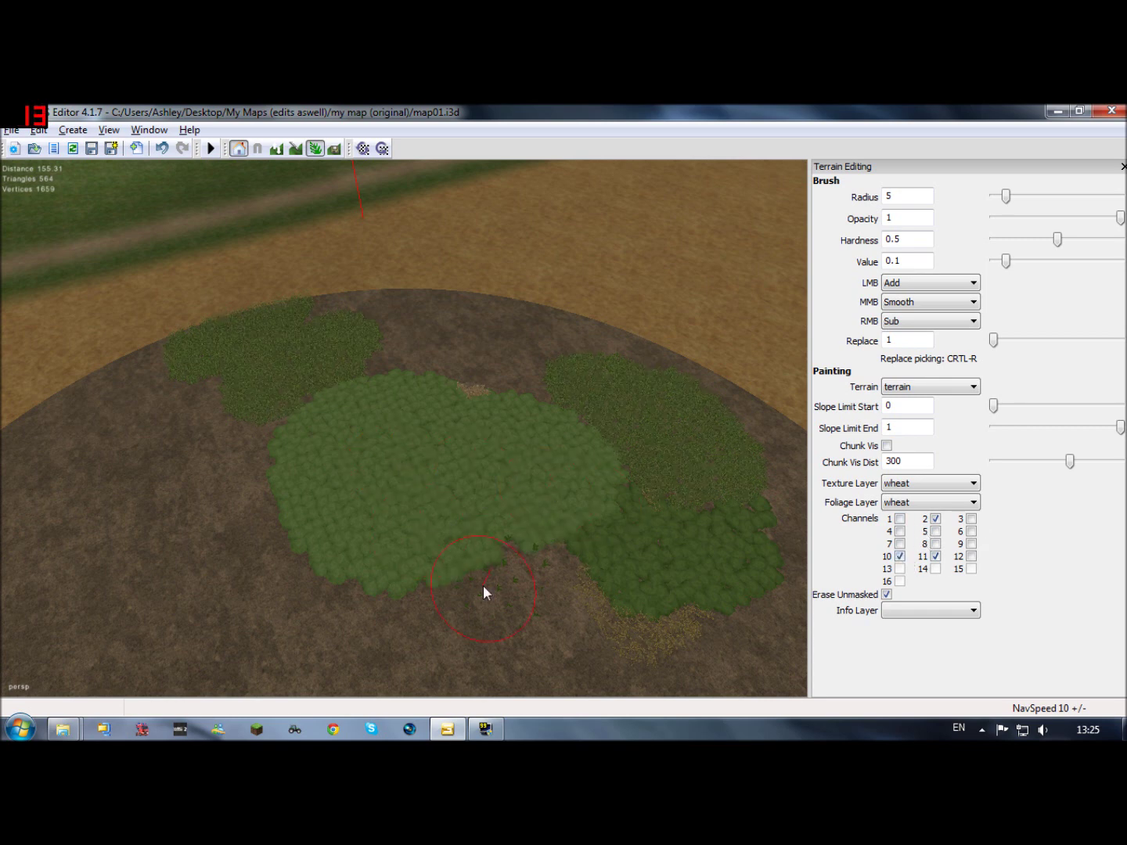
left_click_drag(483, 592, 624, 577)
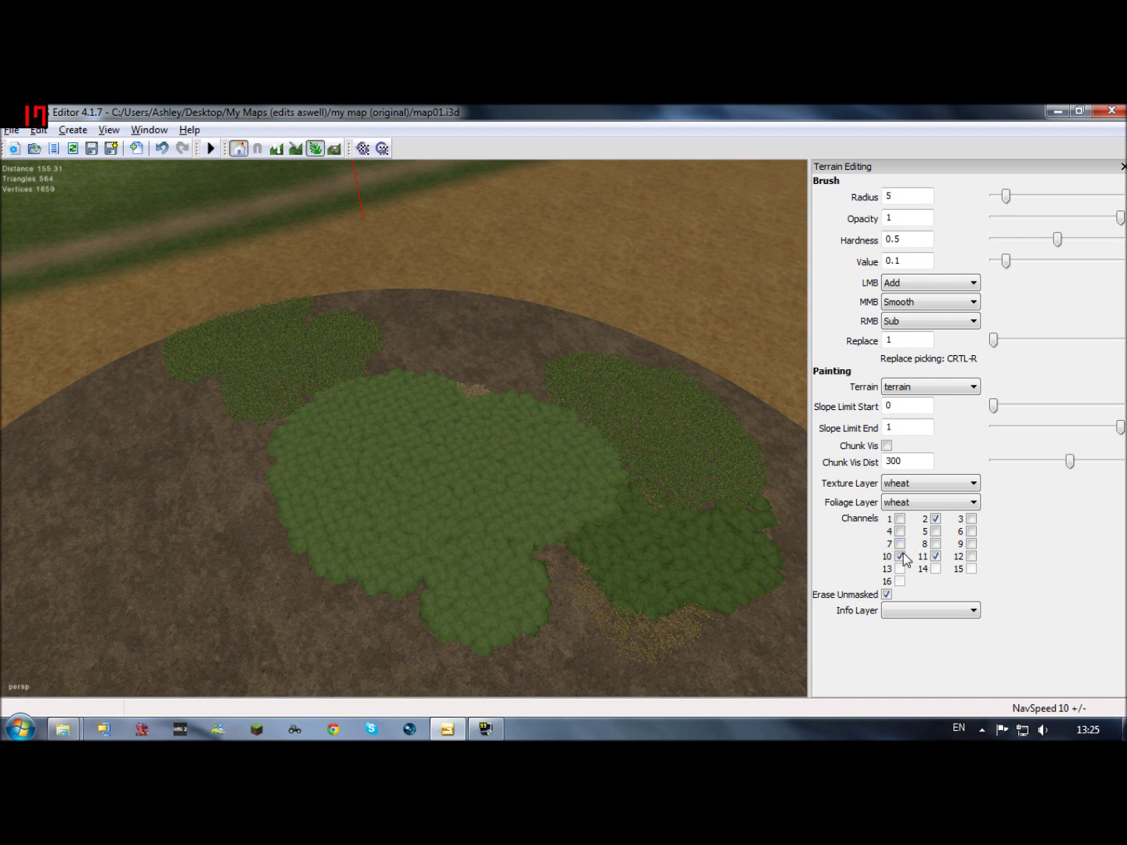
left_click(935, 519)
mouse_move(583, 443)
left_mouse_down()
mouse_move(442, 517)
mouse_move(476, 447)
left_mouse_up()
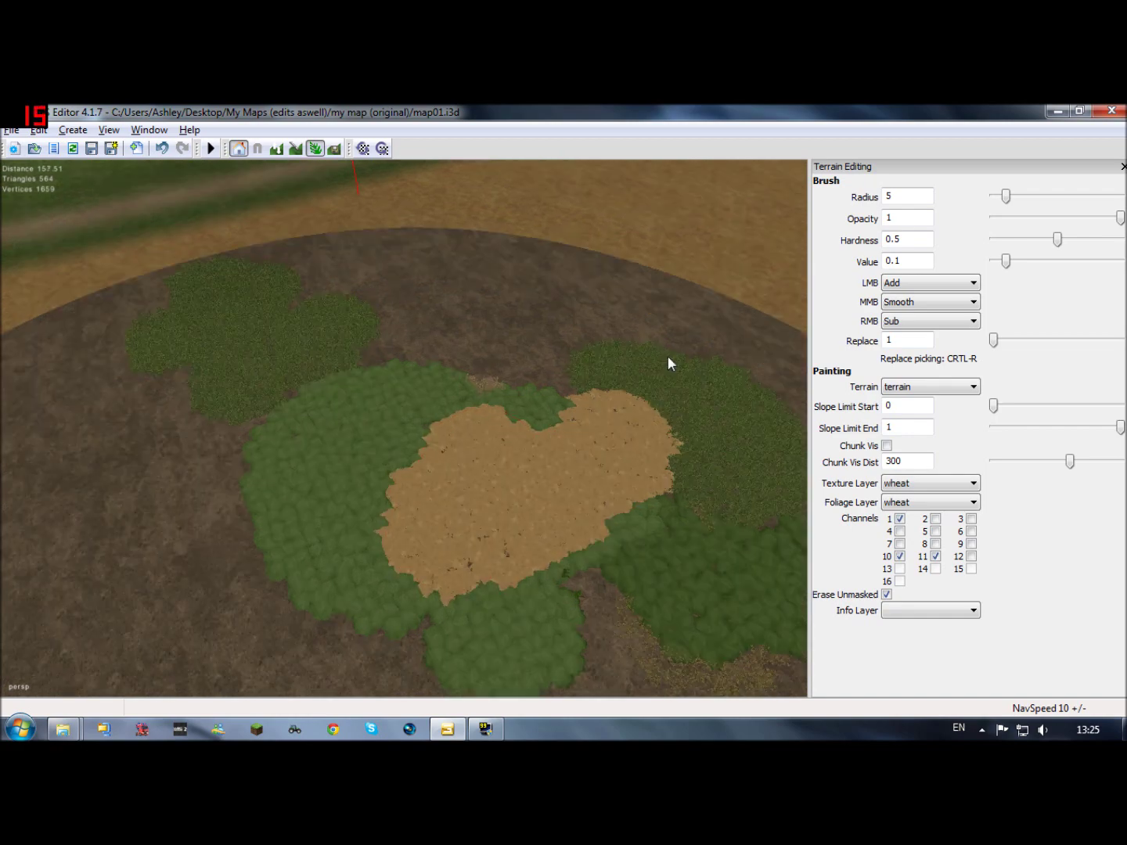
Step: Set the foliage channels to 3, 10 and 11 and paint paler stubble over the leafy crop and part of the tan stubble
scroll(668, 356, "up", 3)
scroll(657, 348, "down", 4)
scroll(456, 391, "up", 2)
left_click_drag(456, 391, 374, 385, "alt")
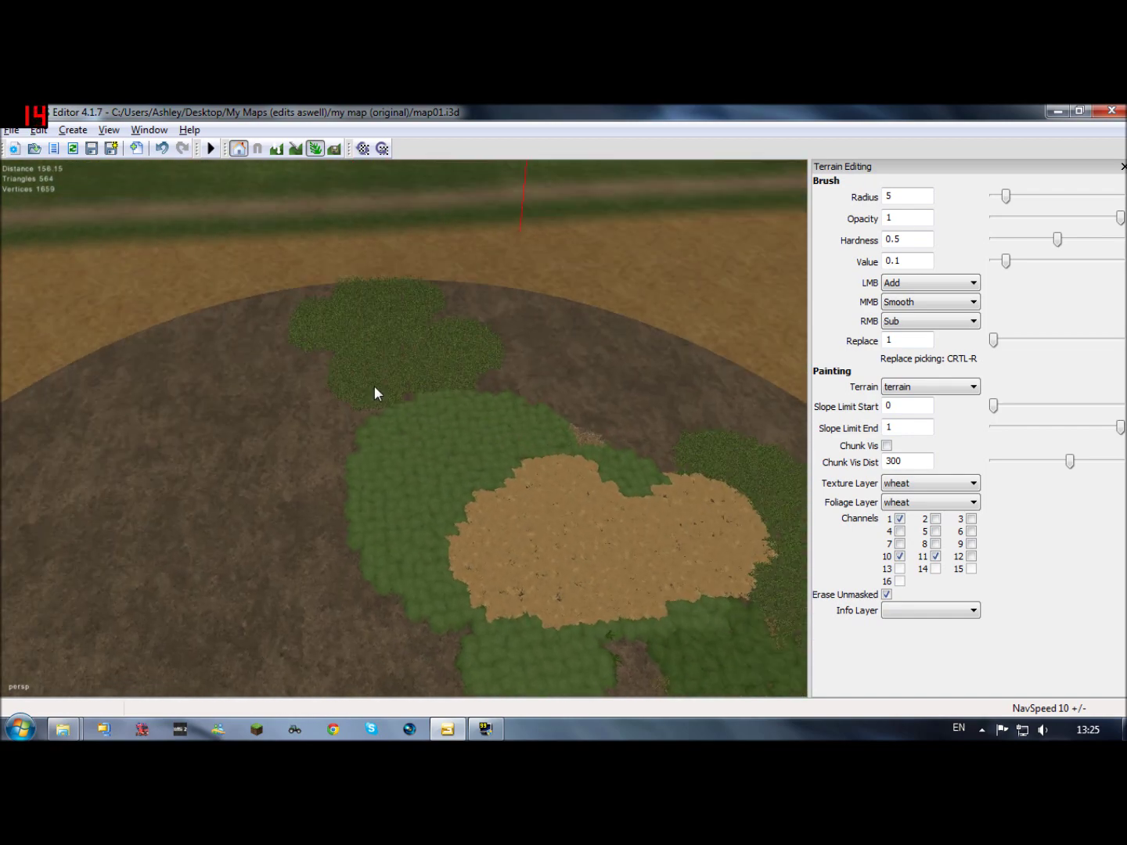
right_click_drag(374, 388, 301, 406)
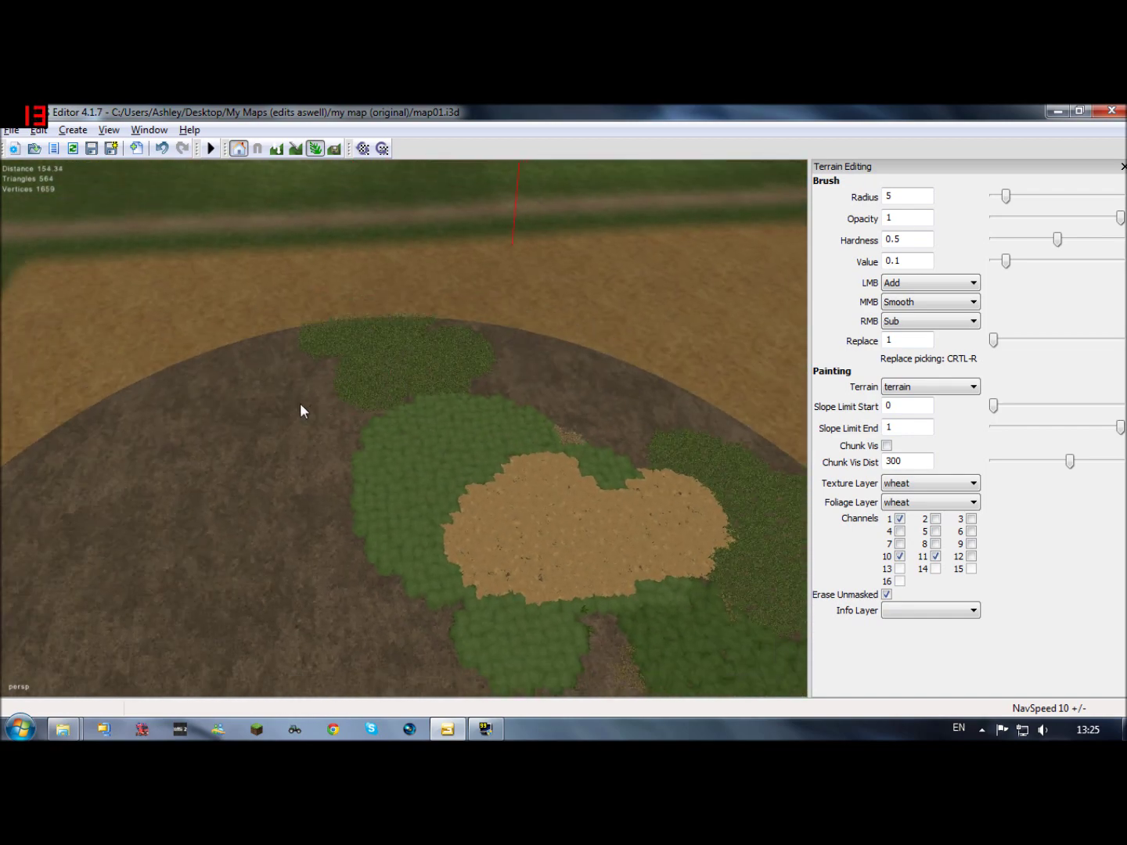
left_click(899, 519)
left_click(969, 518)
mouse_move(459, 554)
left_mouse_down()
mouse_move(418, 557)
mouse_move(406, 546)
mouse_move(451, 487)
mouse_move(539, 462)
left_mouse_up()
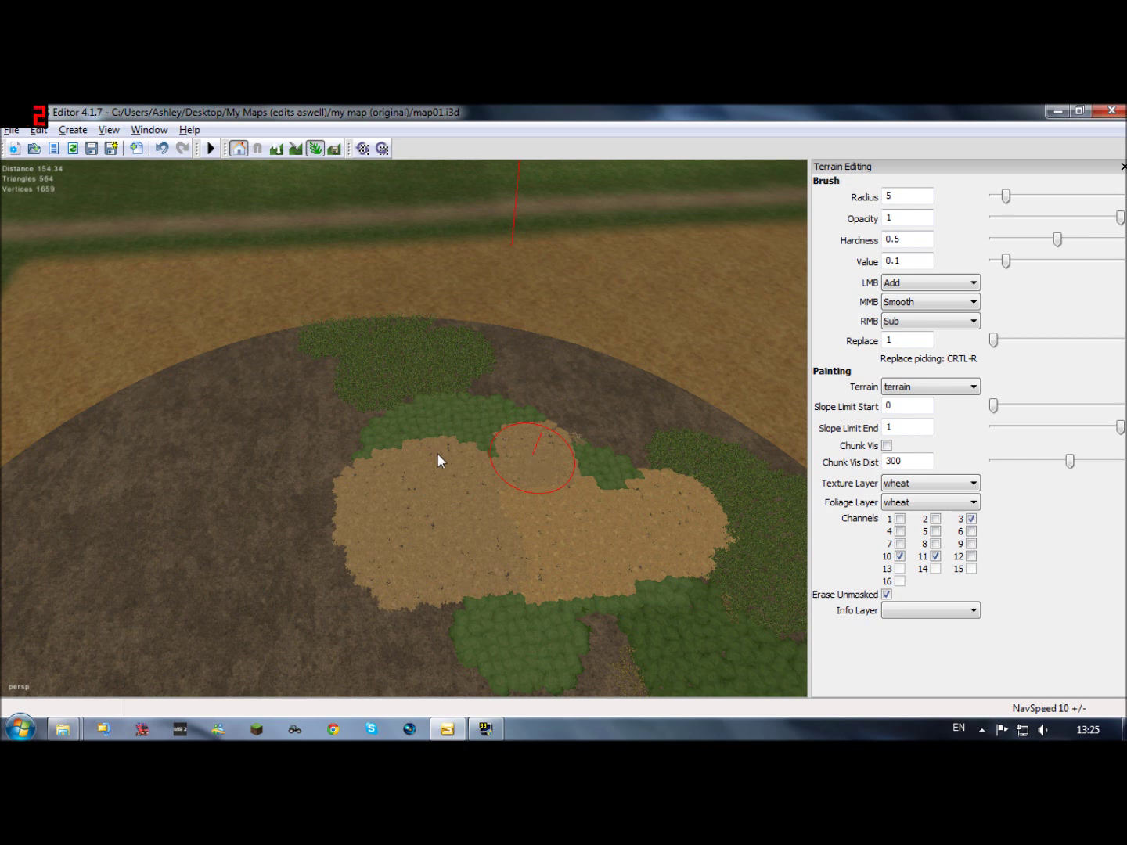
Step: Switch from foliage painting to terrain texture painting and paint the grass texture over the dirt track beside the road
left_click_drag(437, 452, 521, 439, "alt")
middle_click_drag(520, 439, 623, 418, "alt")
left_click_drag(486, 419, 535, 429, "alt")
right_click_drag(535, 436, 571, 458)
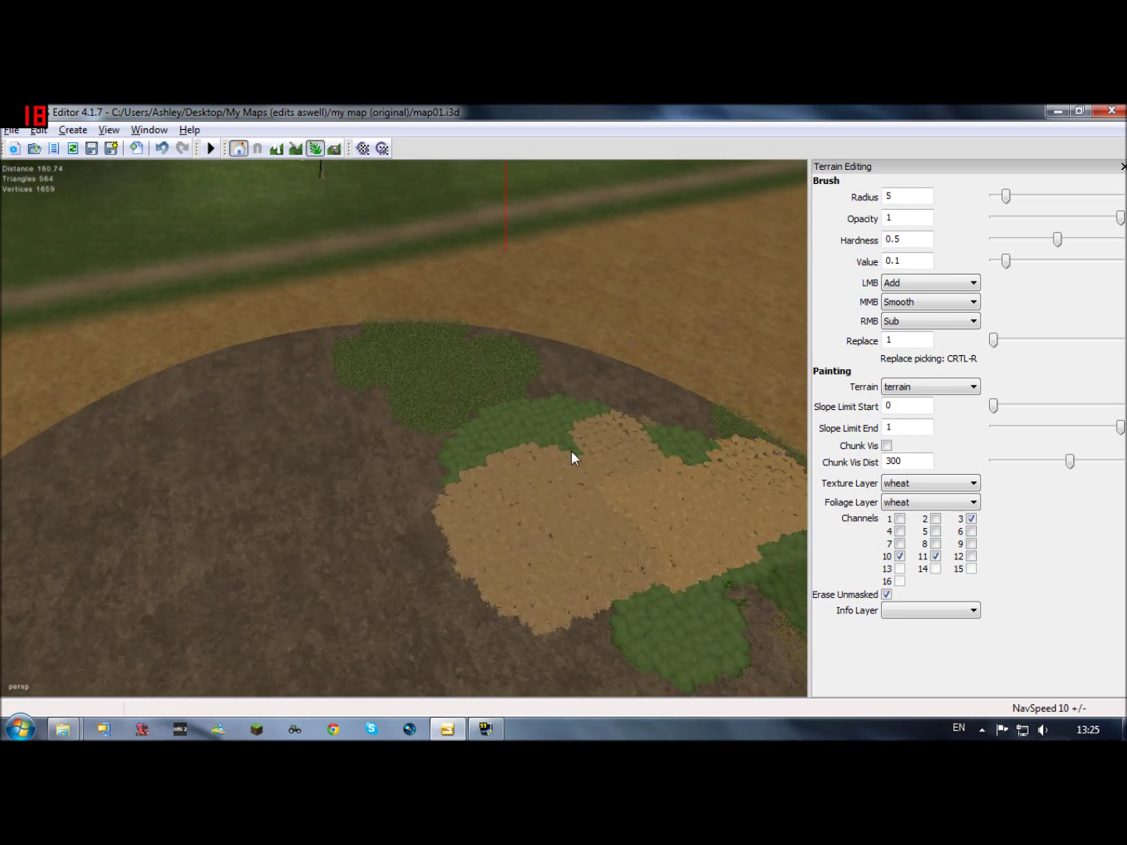
left_click(315, 148)
left_click_drag(452, 335, 312, 399, "alt")
mouse_move(312, 407)
right_mouse_down()
mouse_move(435, 450)
mouse_move(431, 516)
mouse_move(415, 543)
mouse_move(529, 482)
mouse_move(433, 508)
mouse_move(375, 328)
right_mouse_up()
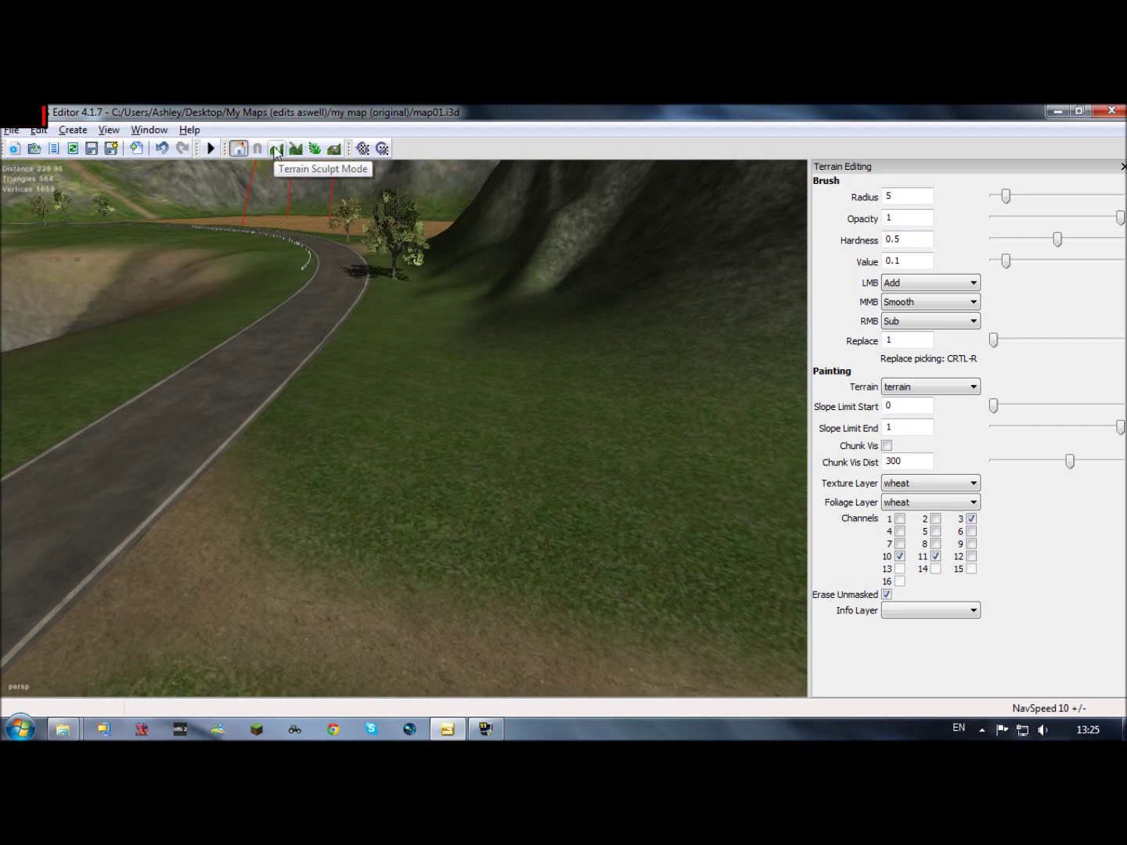
left_click(297, 149)
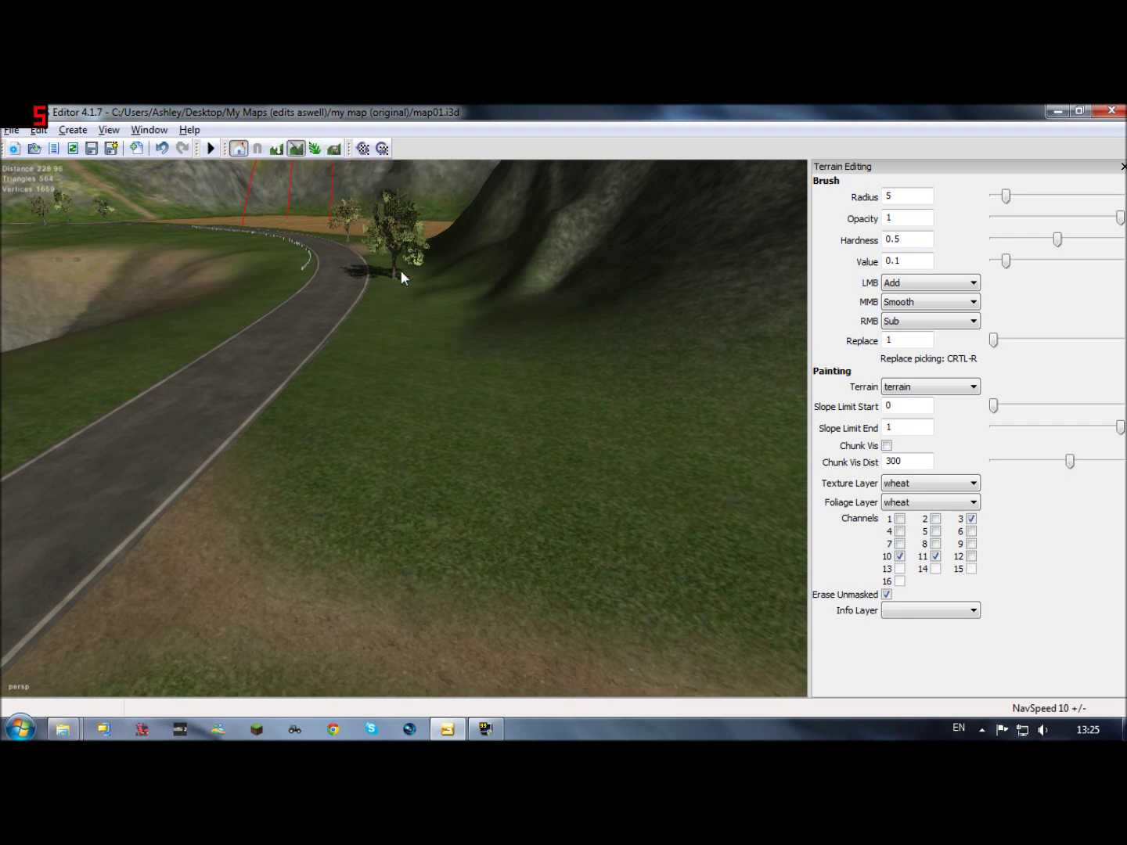
left_click(924, 483)
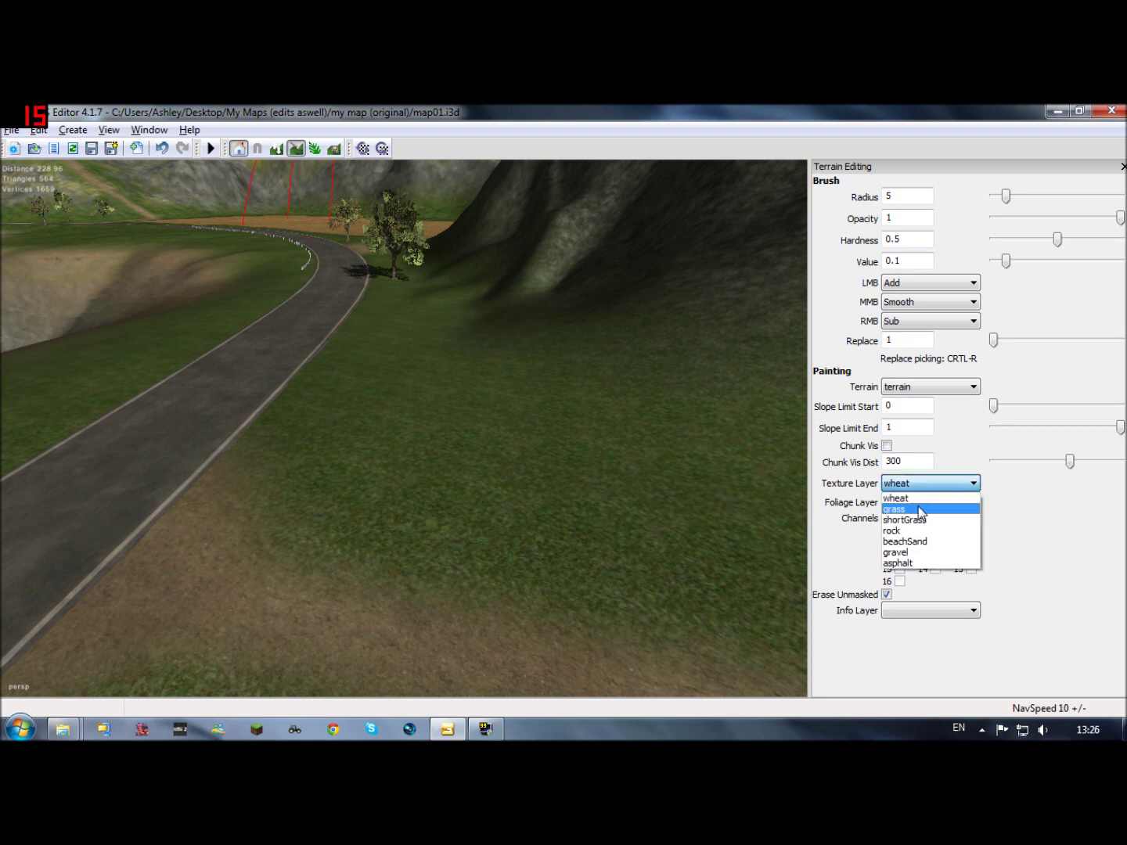
left_click(922, 510)
left_click(919, 505)
left_click(920, 518)
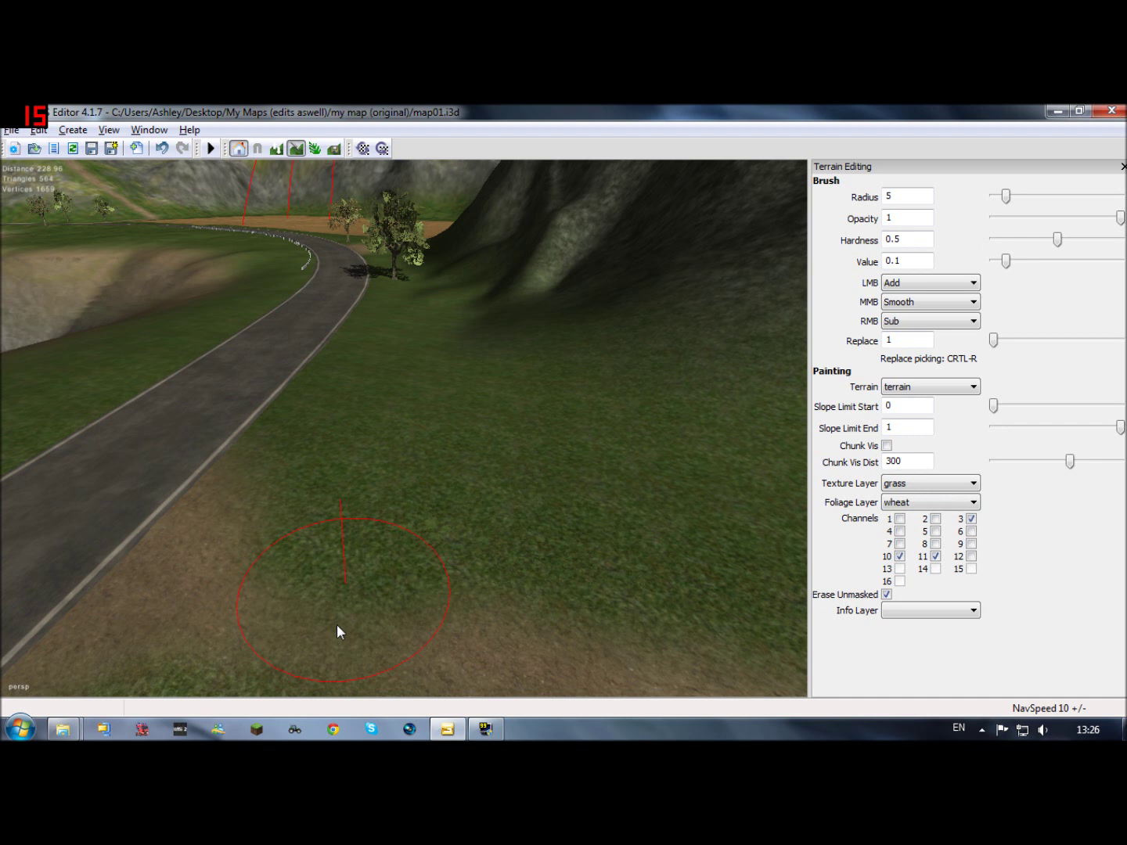
Step: Set the texture layer to wheat and paint a patch over the grassed section of the dirt track
left_click(922, 492)
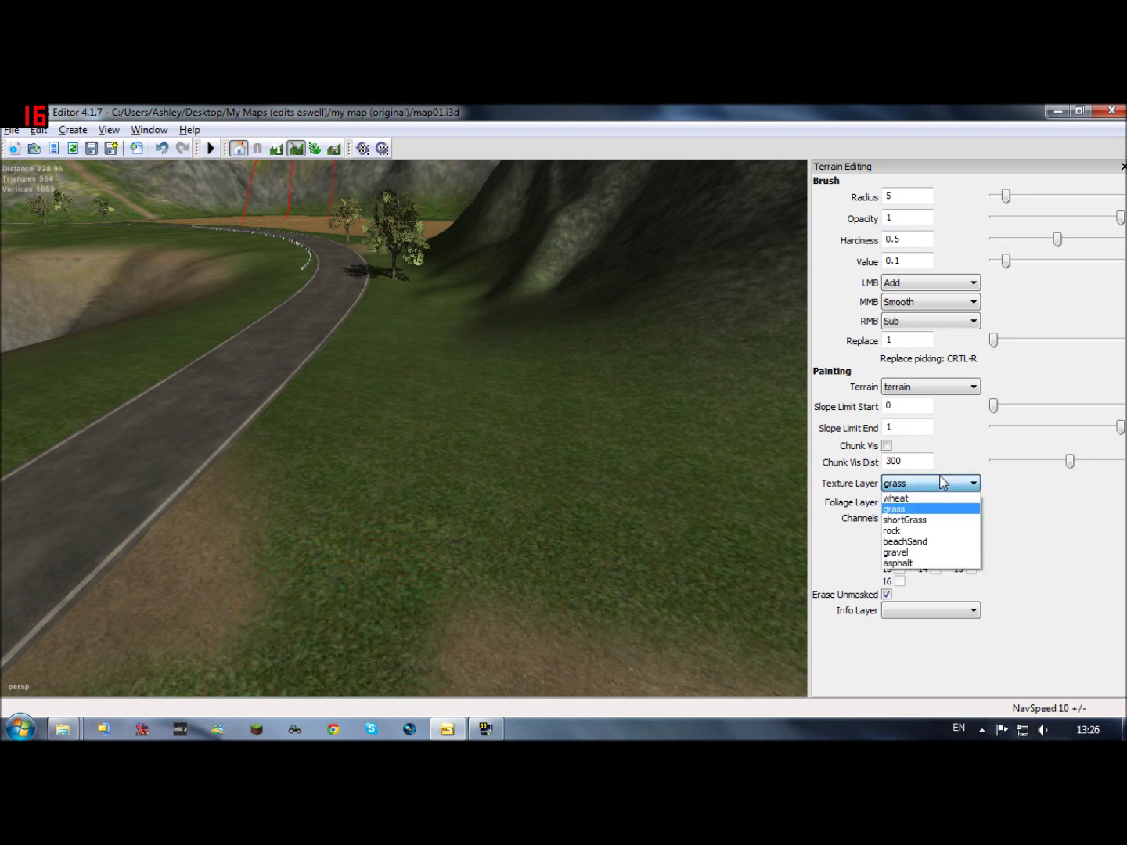
left_click(900, 497)
left_click(388, 611)
left_click_drag(385, 607, 266, 581)
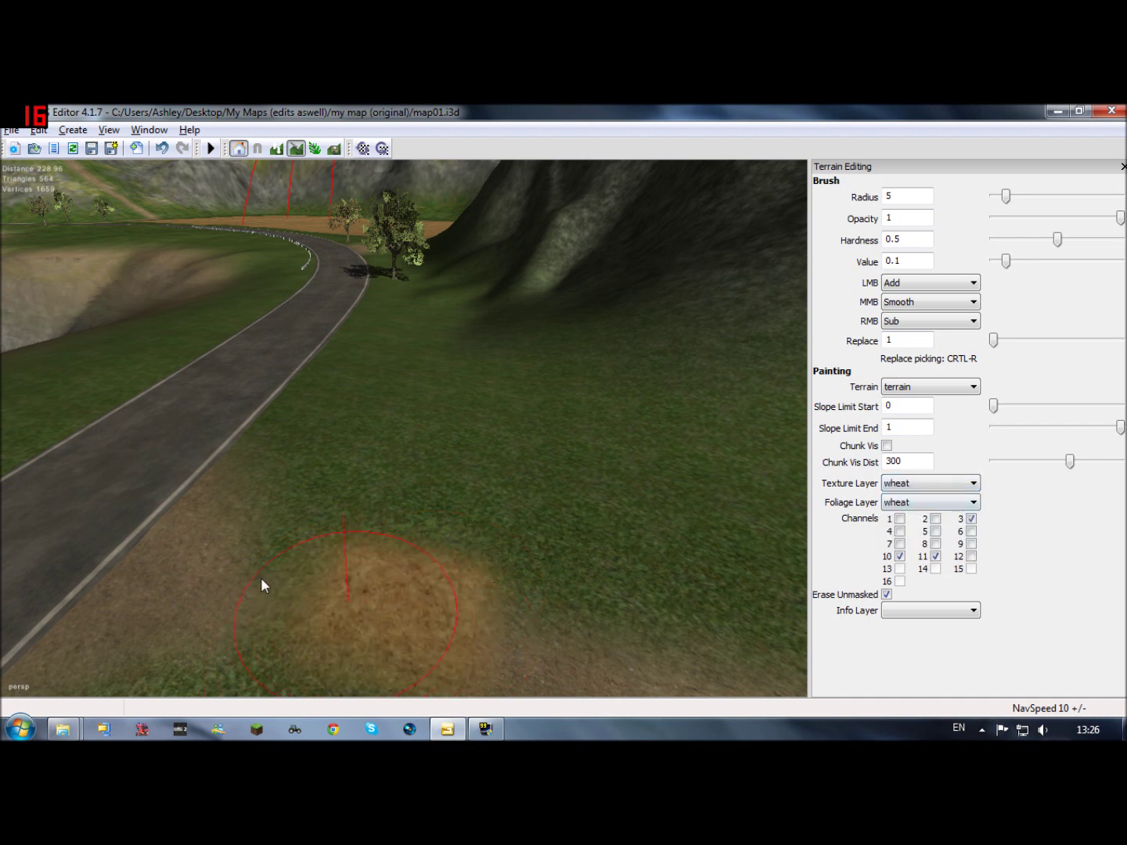
Step: Set the texture layer to gravel and paint over the wheat-textured patch on the dirt track
left_click(924, 484)
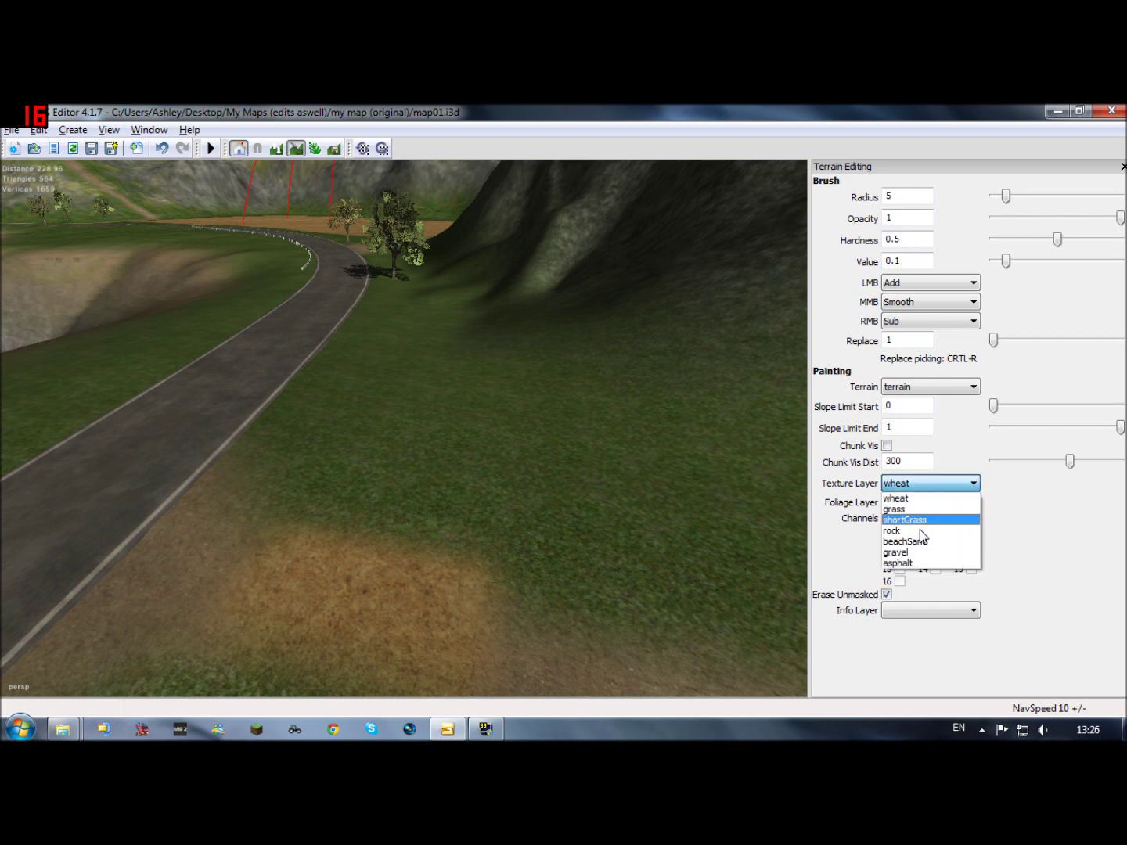
left_click(914, 544)
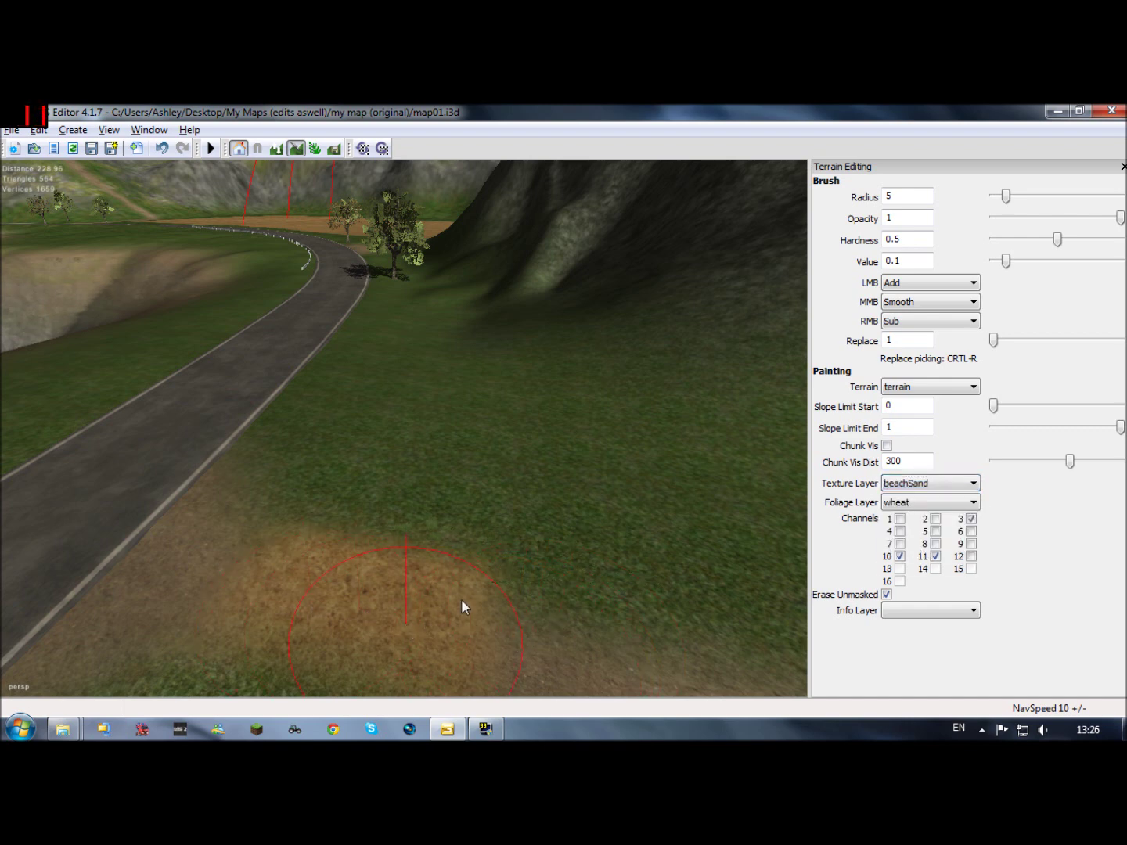
right_click_drag(461, 601, 342, 622, "alt")
left_click_drag(342, 621, 396, 567, "alt")
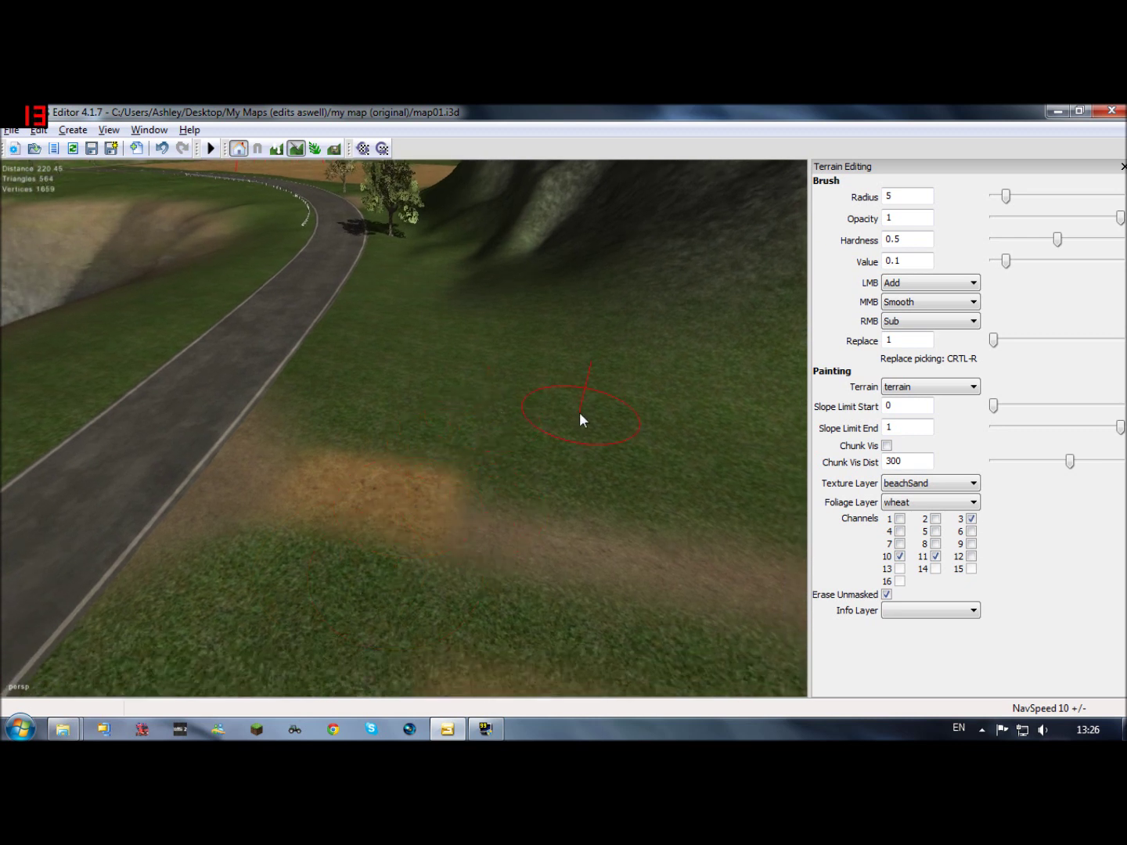
left_click(927, 483)
left_click(916, 540)
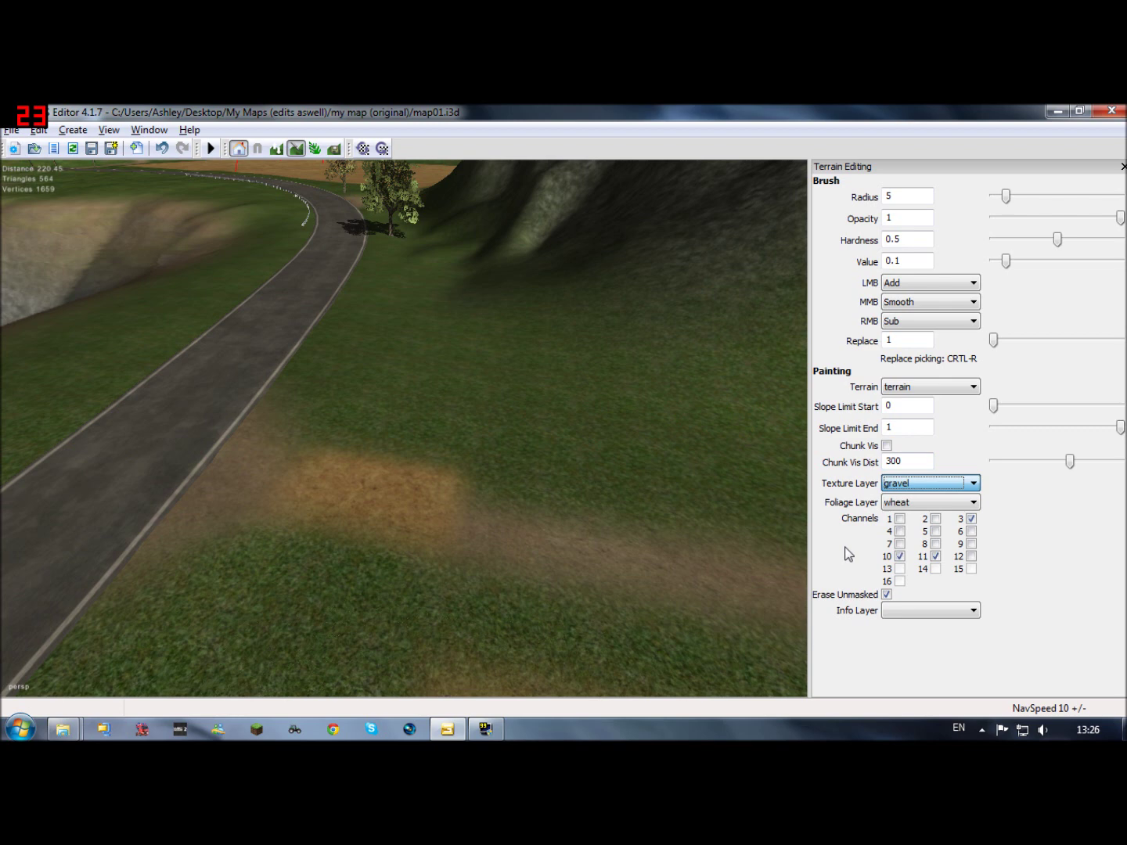
left_click_drag(483, 505, 350, 501)
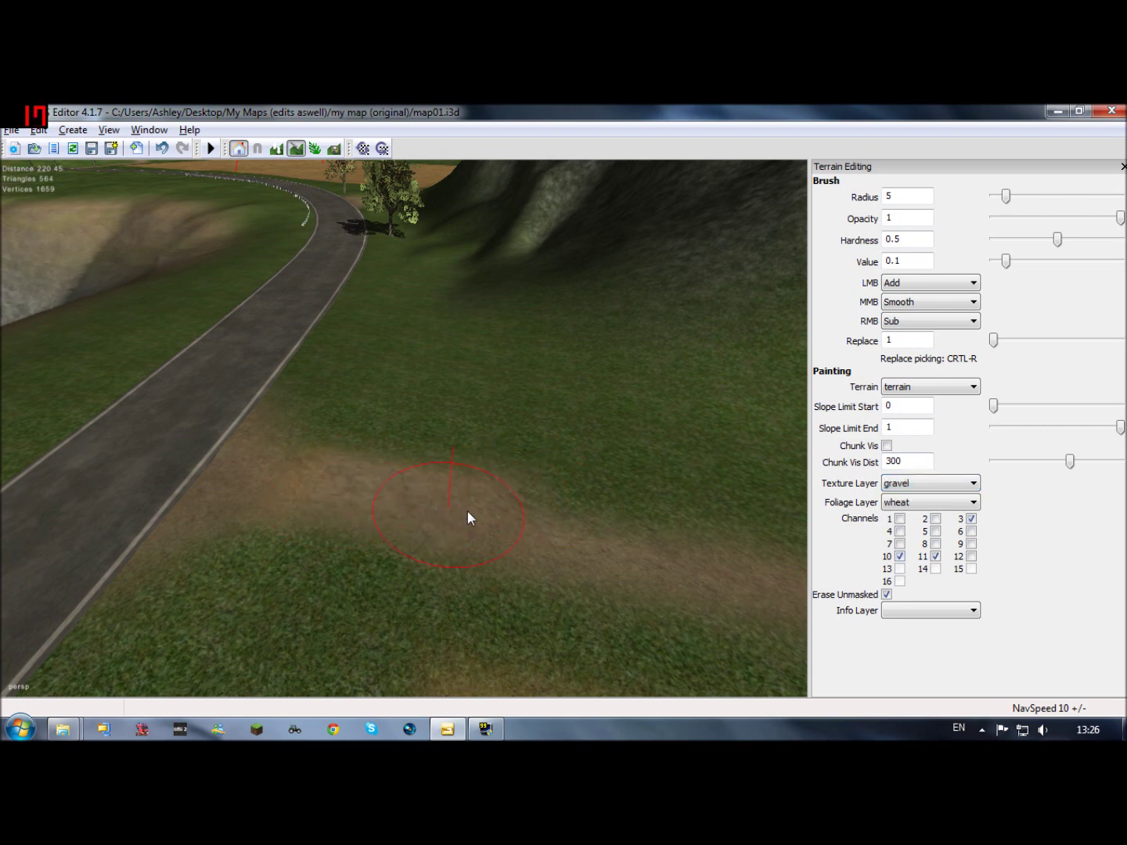
Step: Set the texture layer to asphalt and paint a small patch on the grass beside the bridge
left_click(926, 481)
left_click(916, 565)
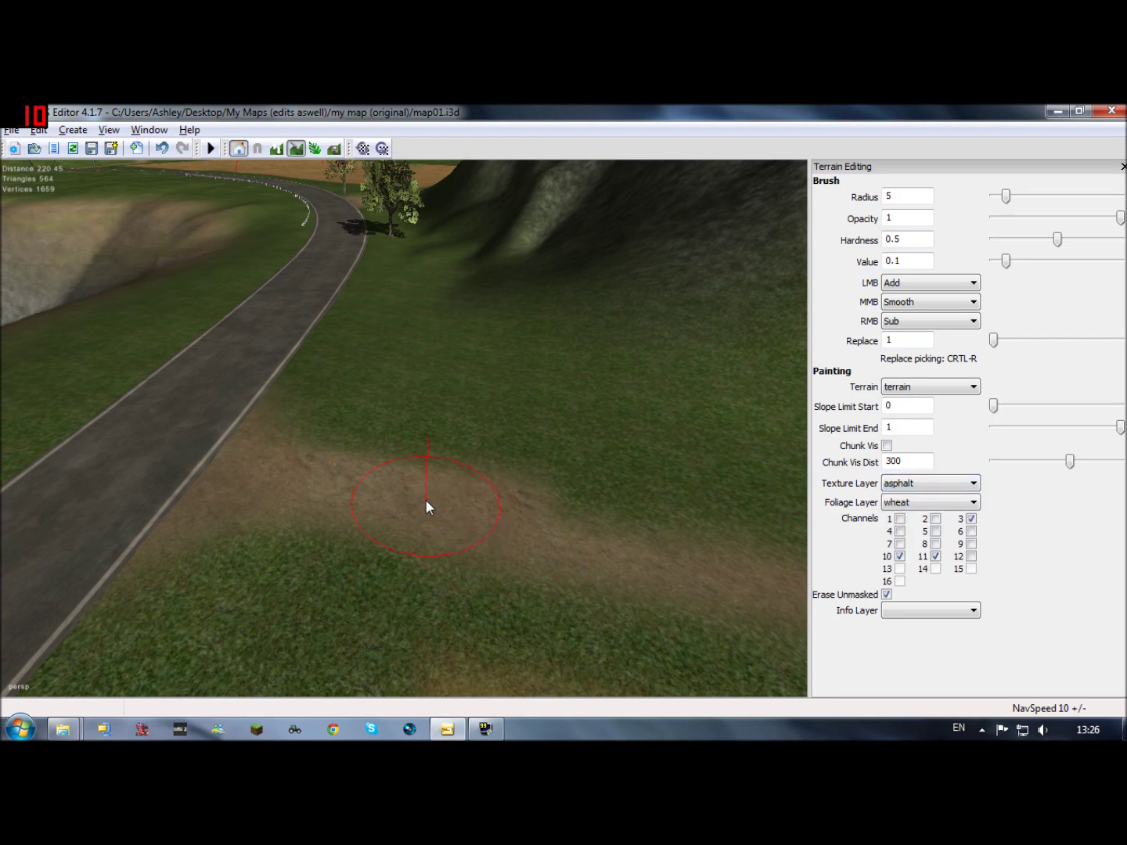
right_click_drag(460, 509, 69, 553, "alt")
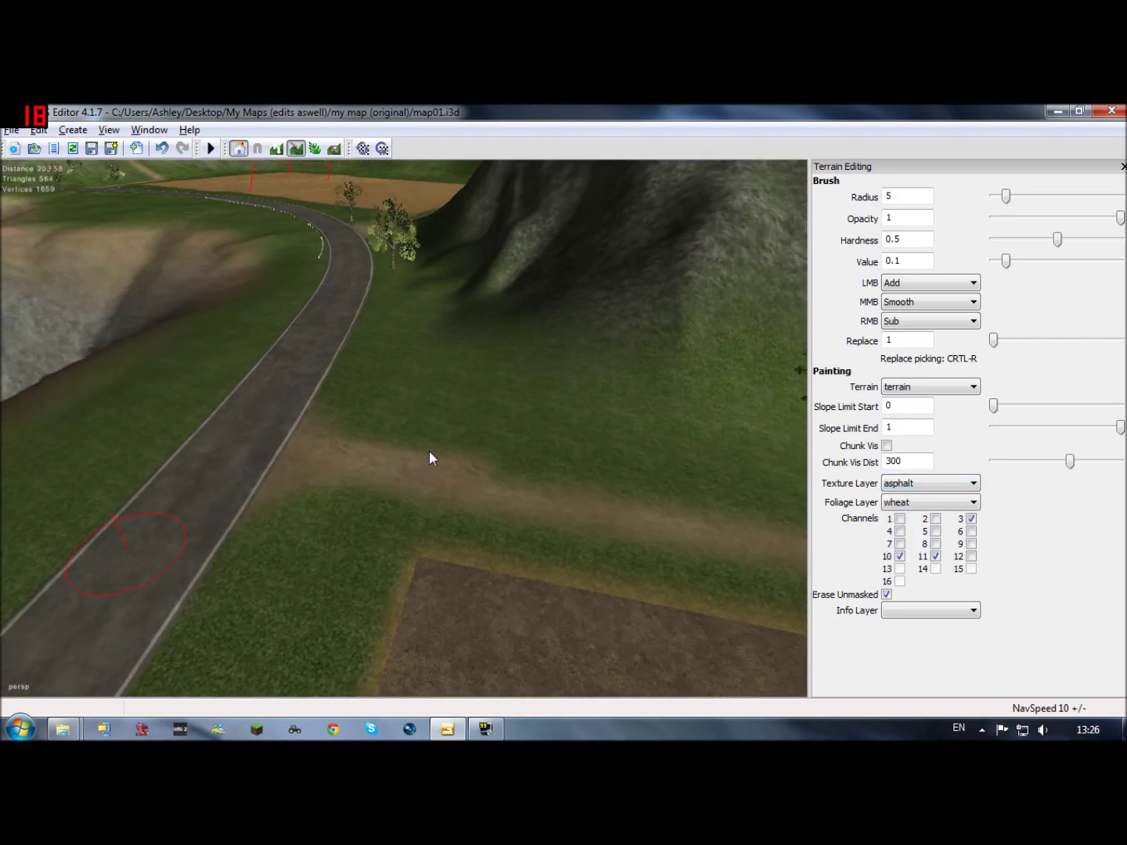
mouse_move(430, 452)
left_mouse_down("alt")
mouse_move(0, 391)
mouse_move(313, 439)
left_mouse_up("alt")
right_click_drag(353, 421, 449, 399, "alt")
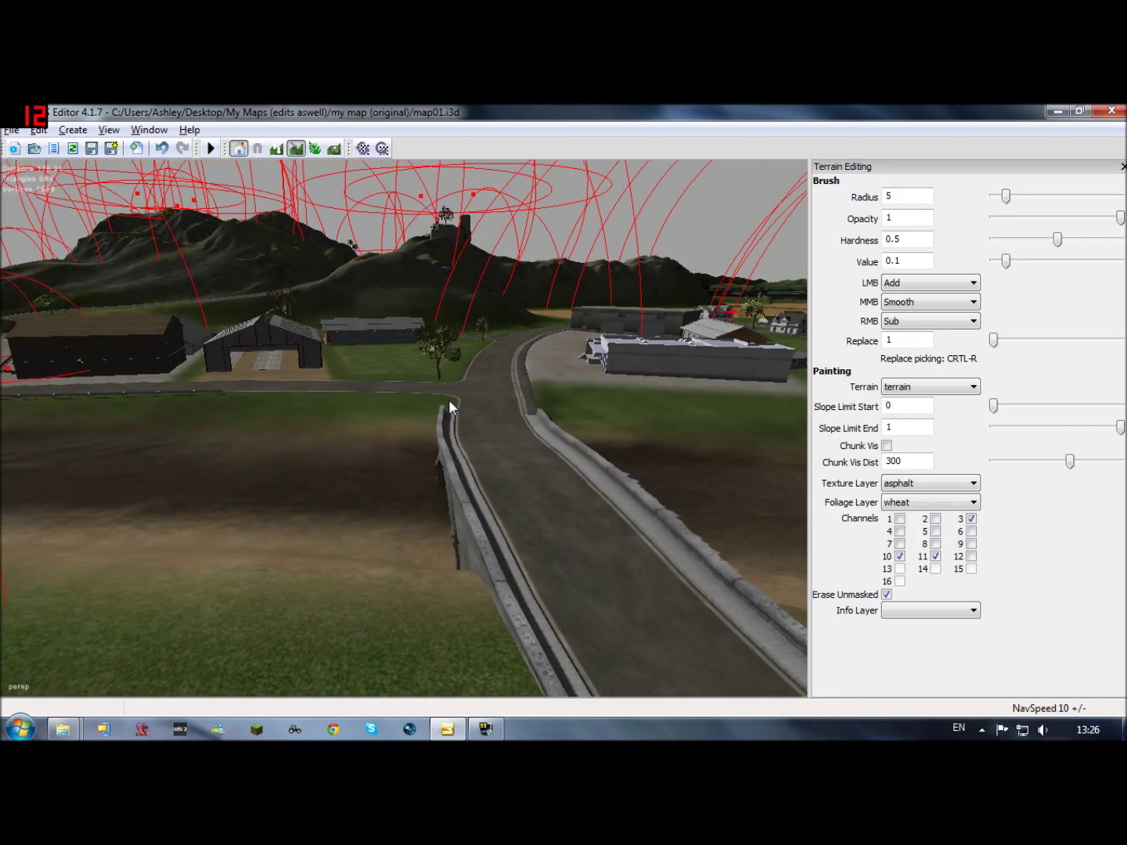
mouse_move(448, 399)
left_mouse_down("alt")
mouse_move(447, 528)
mouse_move(446, 513)
left_mouse_up("alt")
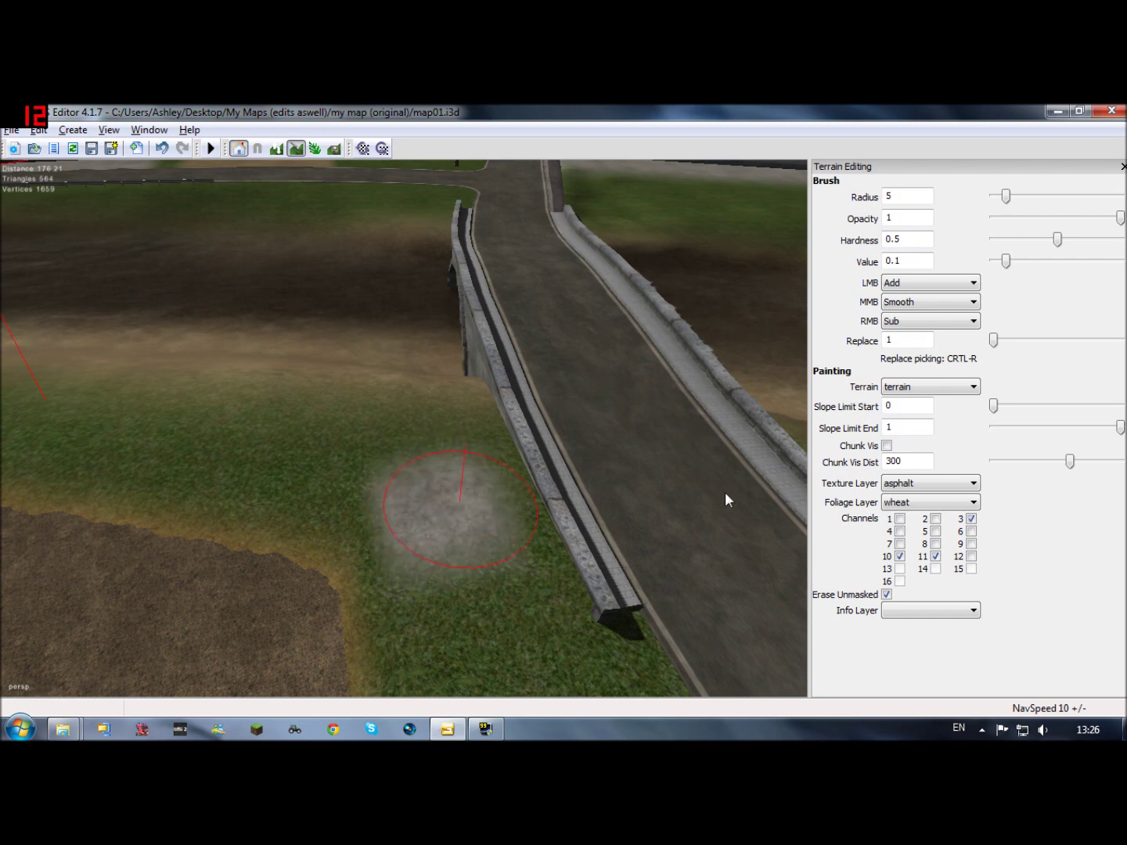
Step: Set the texture layer to grass and paint over the asphalt patch beside the bridge
left_click(947, 485)
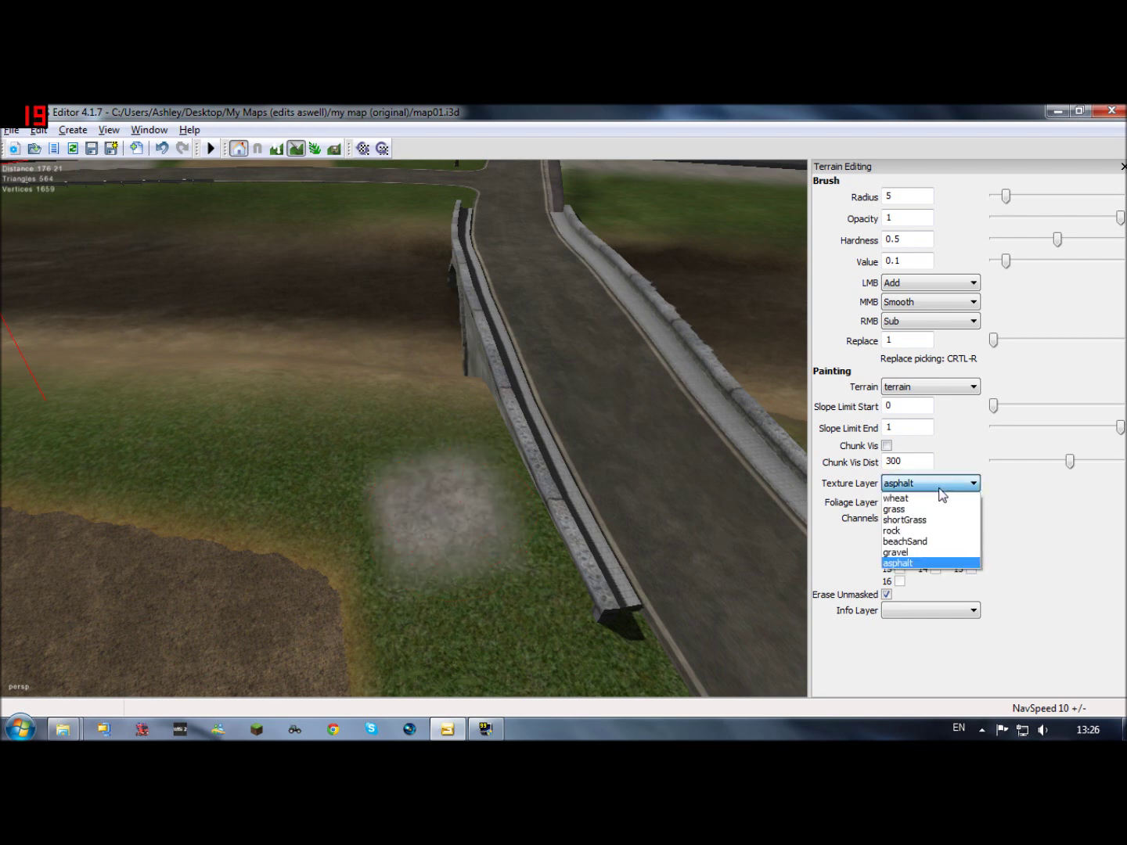
left_click(904, 511)
mouse_move(470, 527)
left_mouse_down()
mouse_move(475, 545)
mouse_move(390, 517)
left_mouse_up()
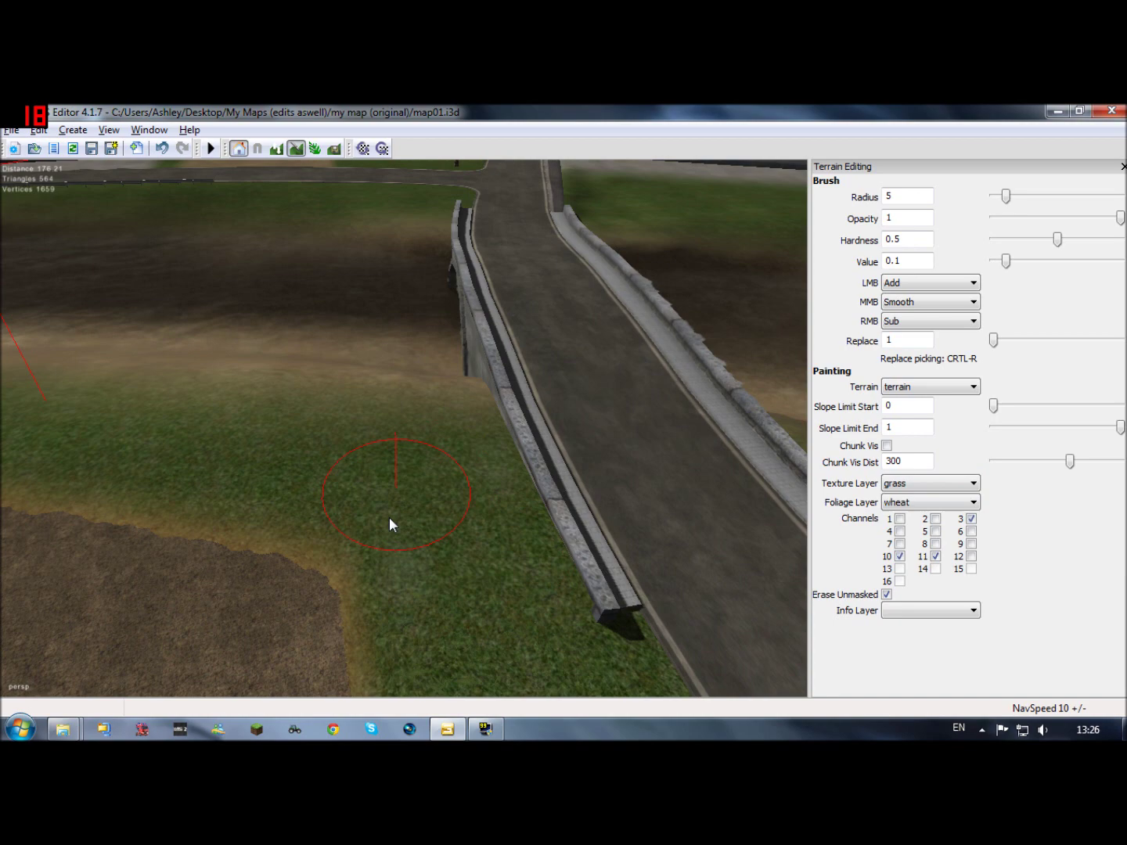
Step: Return to foliage painting at the crop field and erase the nearest grass patch and the tan stubble
left_click_drag(447, 590, 75, 375, "alt")
scroll(664, 307, "up", 3)
mouse_move(574, 333)
left_mouse_down("alt")
mouse_move(494, 293)
mouse_move(466, 406)
left_mouse_up("alt")
left_click(316, 149)
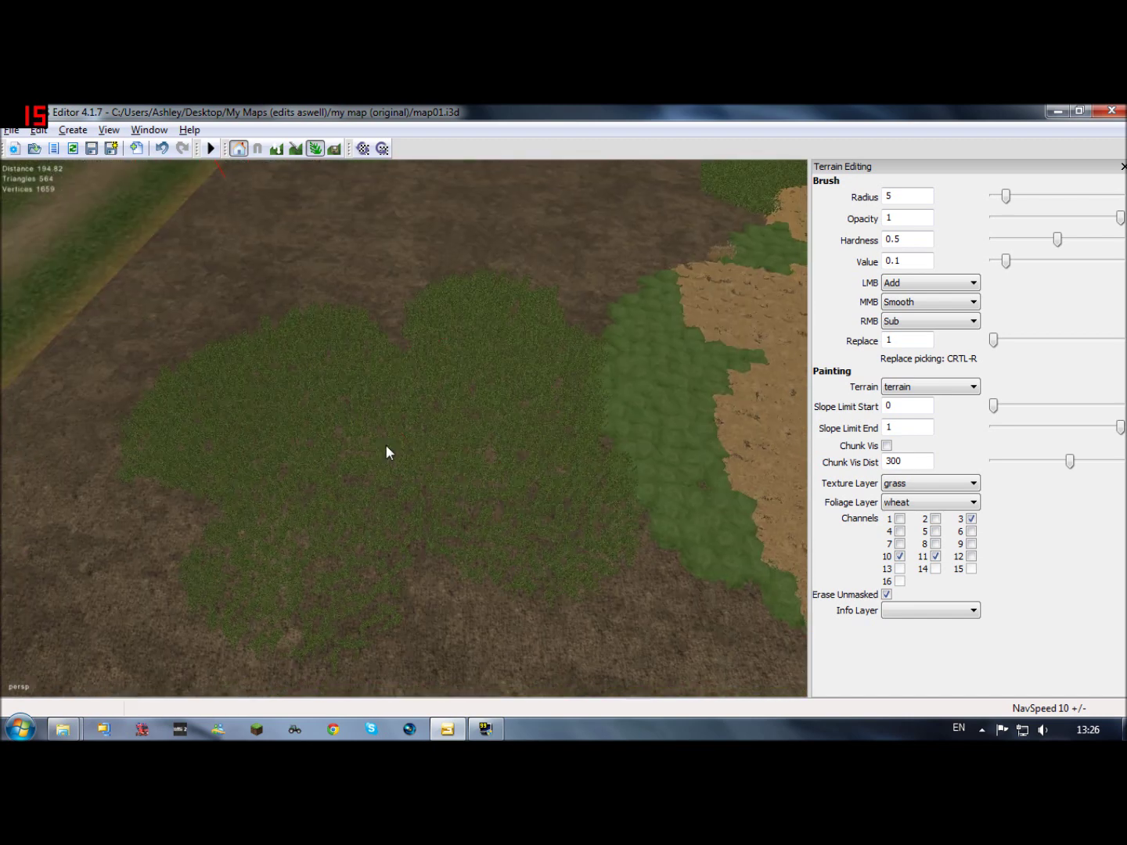
right_click_drag(465, 407, 383, 399, "alt")
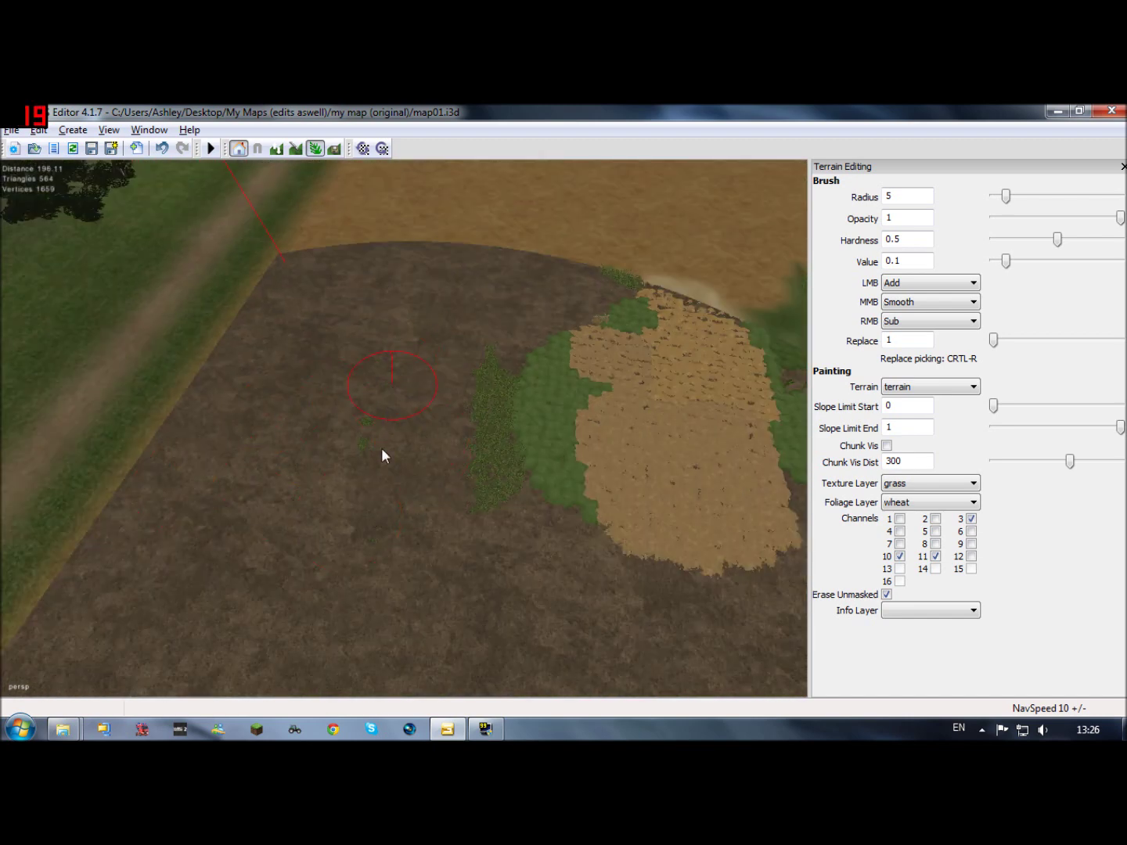
mouse_move(467, 470)
right_mouse_down()
mouse_move(503, 369)
mouse_move(627, 351)
mouse_move(573, 412)
mouse_move(592, 505)
right_mouse_up()
mouse_move(693, 536)
right_mouse_down()
mouse_move(748, 475)
mouse_move(742, 327)
mouse_move(708, 285)
right_mouse_up()
mouse_move(638, 318)
right_mouse_down()
mouse_move(665, 465)
mouse_move(726, 328)
right_mouse_up()
Step: Erase the remaining grass, leafy green and yellow crop patches from the bare field
mouse_move(692, 322)
left_mouse_down("alt")
mouse_move(828, 231)
mouse_move(497, 468)
mouse_move(754, 176)
mouse_move(377, 479)
mouse_move(515, 426)
left_mouse_up("alt")
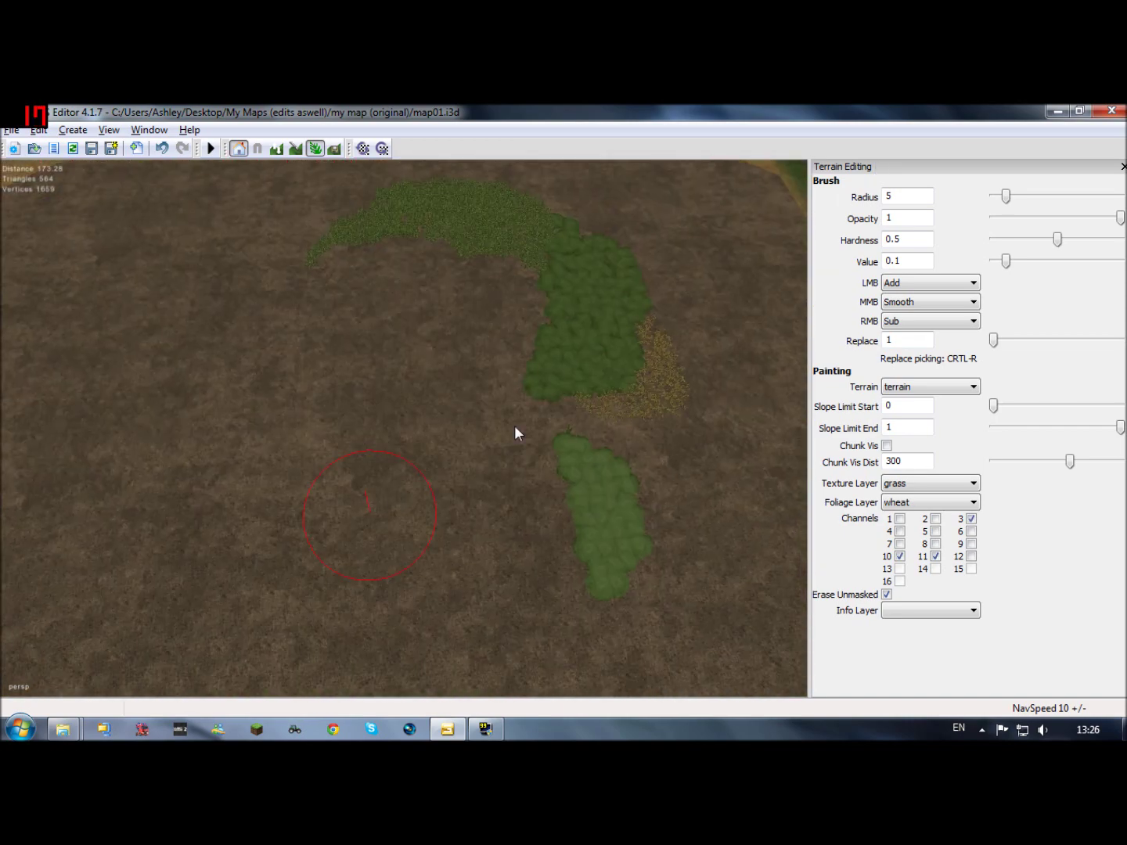
scroll(515, 425, "down", 3)
right_click_drag(357, 302, 369, 299)
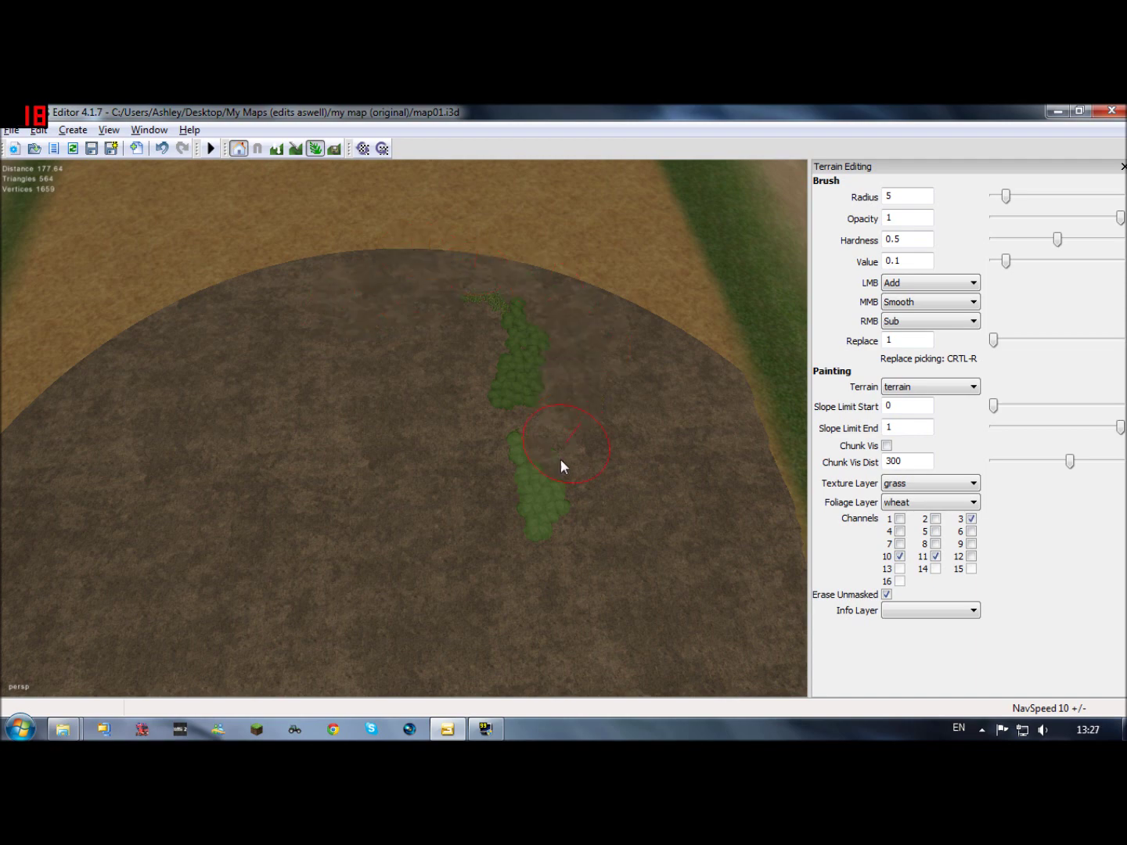
right_click_drag(515, 332, 493, 305)
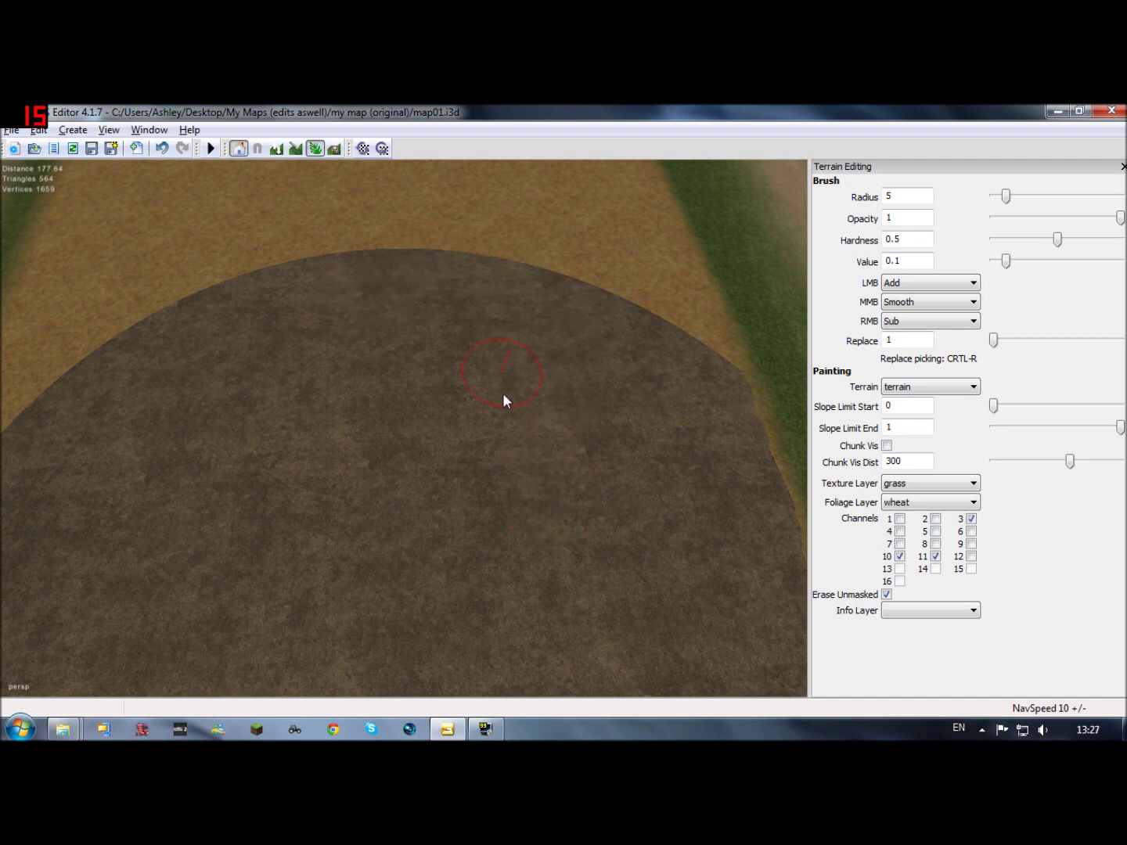
left_click_drag(455, 470, 489, 475, "alt")
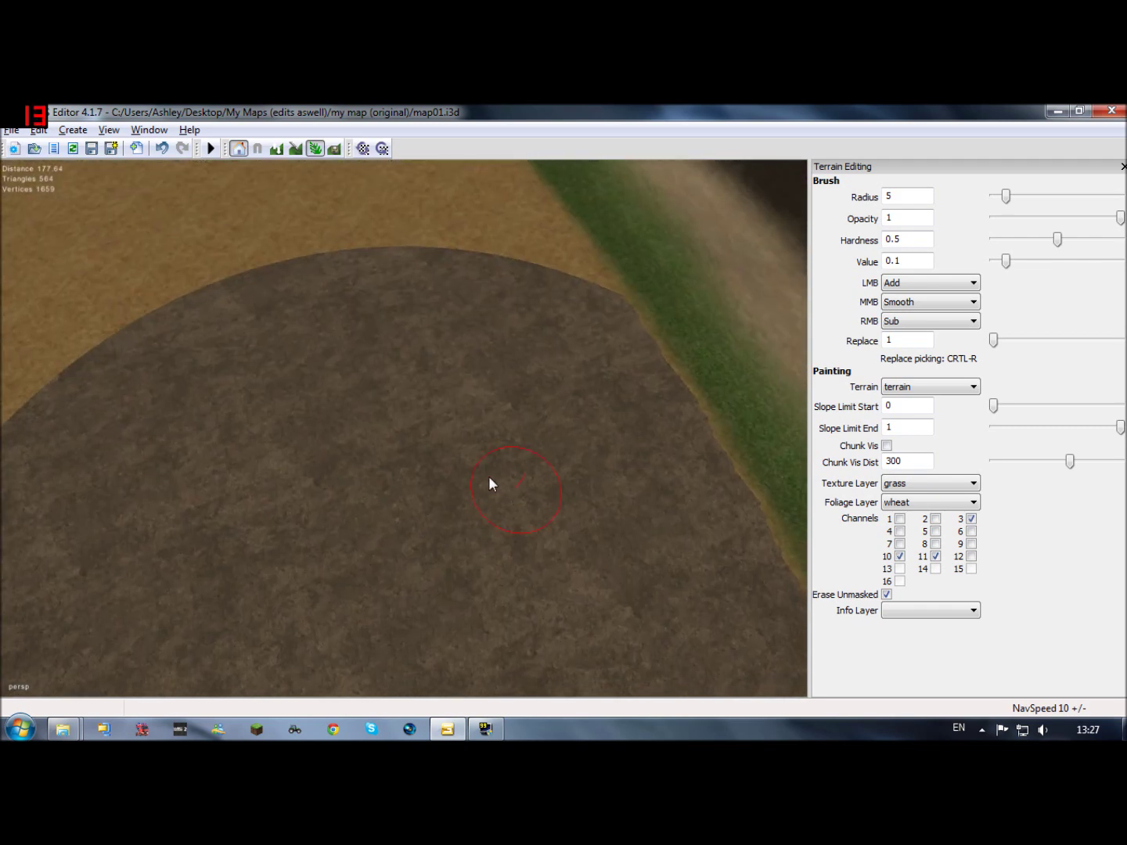
Step: Try to raise the ground at a spot on the bare field with terrain sculpting, and undo it
left_click(313, 149)
mouse_move(352, 289)
left_mouse_down("alt")
mouse_move(399, 242)
mouse_move(587, 324)
mouse_move(500, 396)
mouse_move(430, 355)
mouse_move(340, 389)
mouse_move(374, 343)
mouse_move(354, 342)
left_mouse_up("alt")
right_click_drag(353, 341, 208, 236)
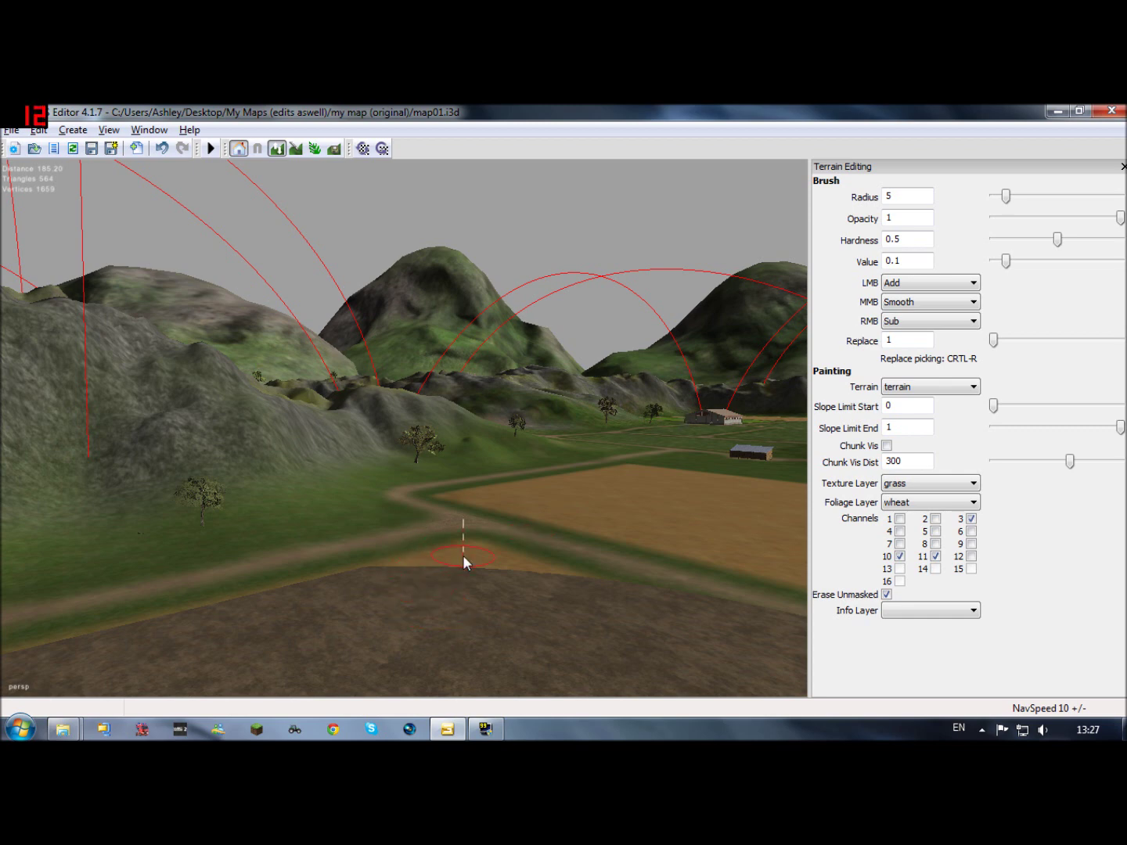
left_click_drag(462, 554, 177, 626, "alt")
left_click_drag(395, 551, 361, 630, "alt")
scroll(361, 635, "up", 2)
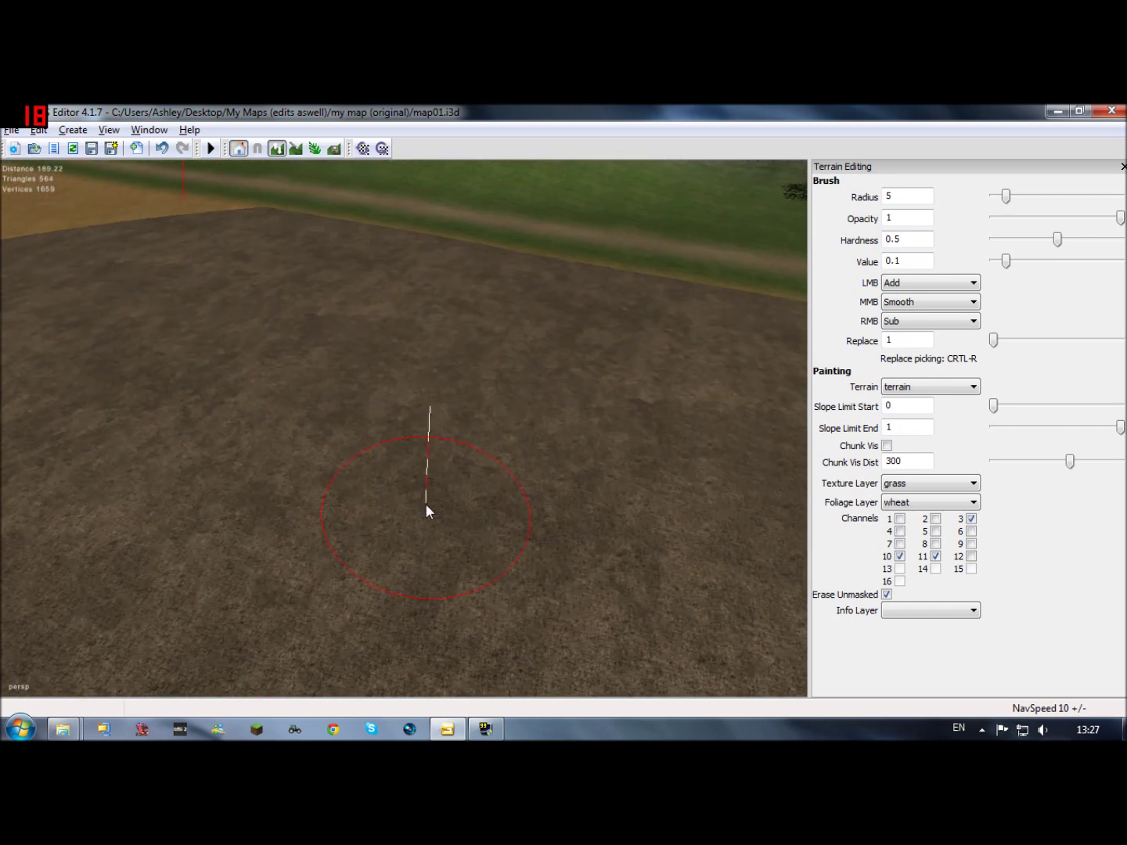
left_click(434, 435)
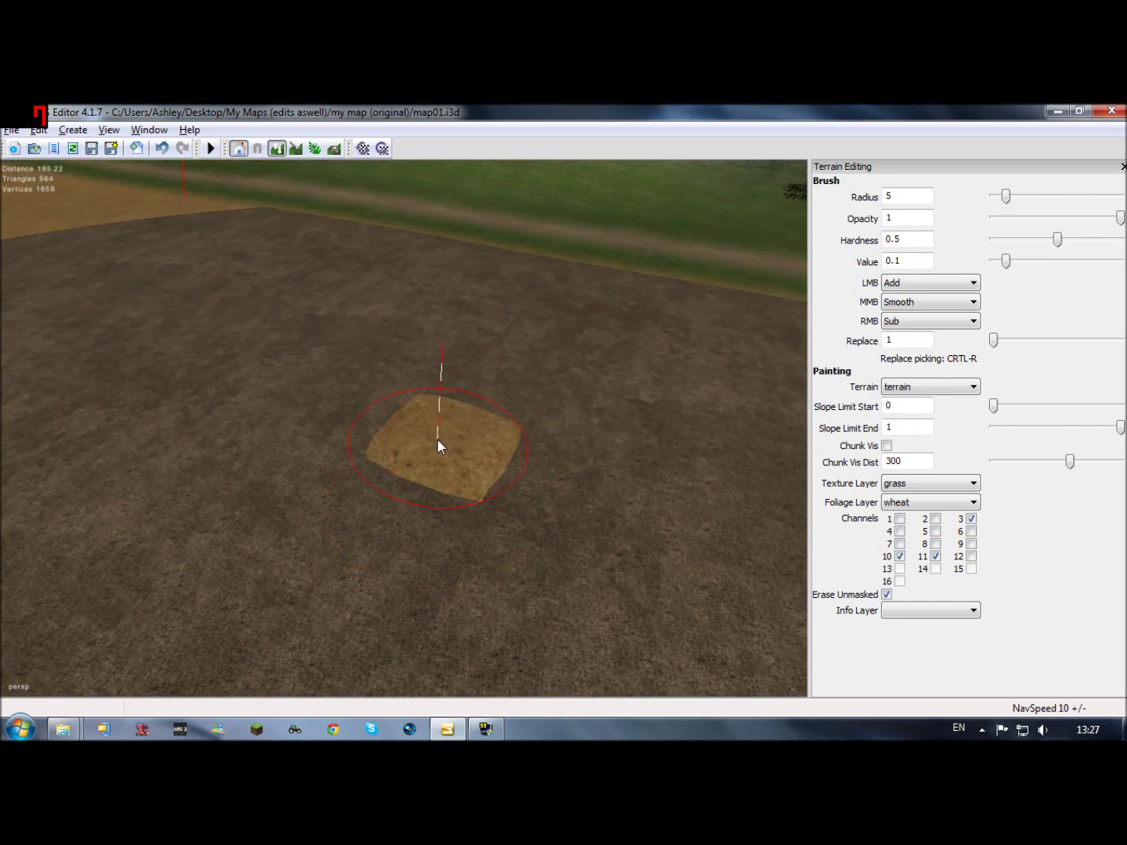
key("ctrl+z")
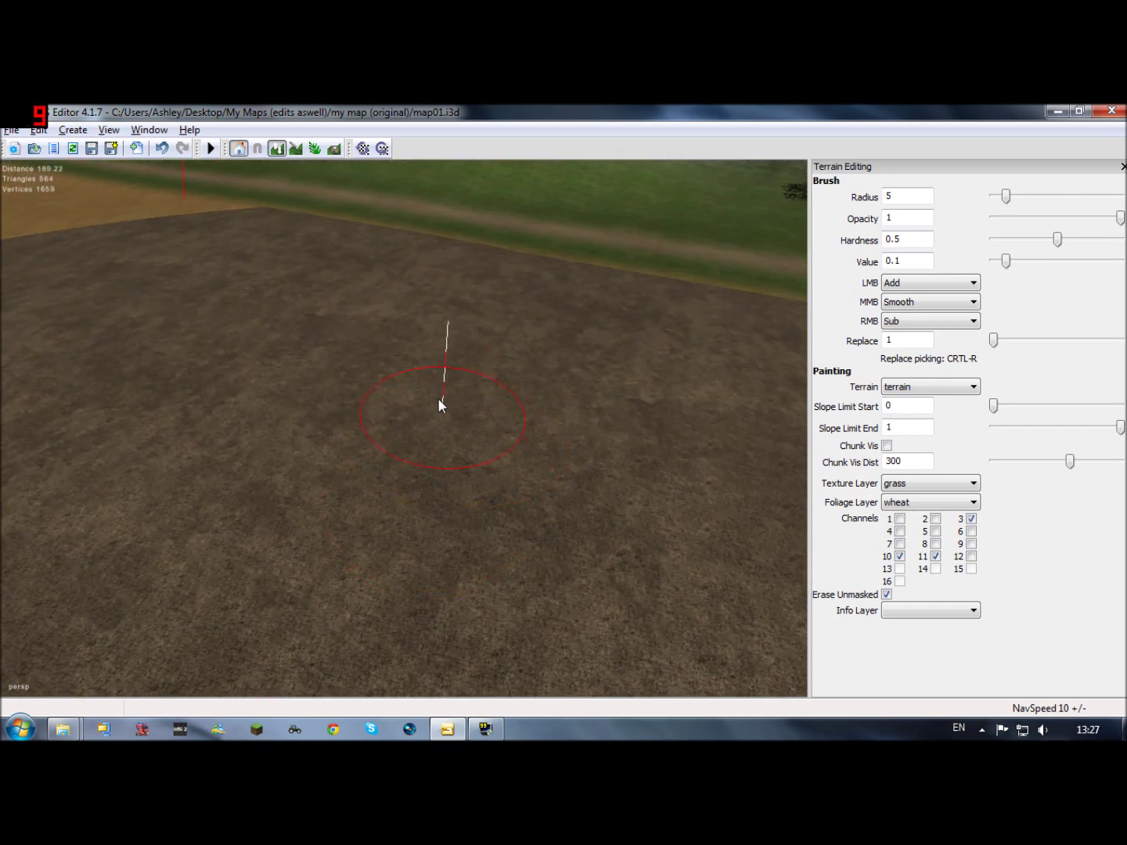
Step: Raise a mound with the terrain sculpting brush, radius 5, in the open farmyard between the silos and the barn
left_click_drag(398, 400, 9, 300, "alt")
right_click_drag(318, 391, 616, 408)
left_click_drag(616, 408, 486, 424, "alt")
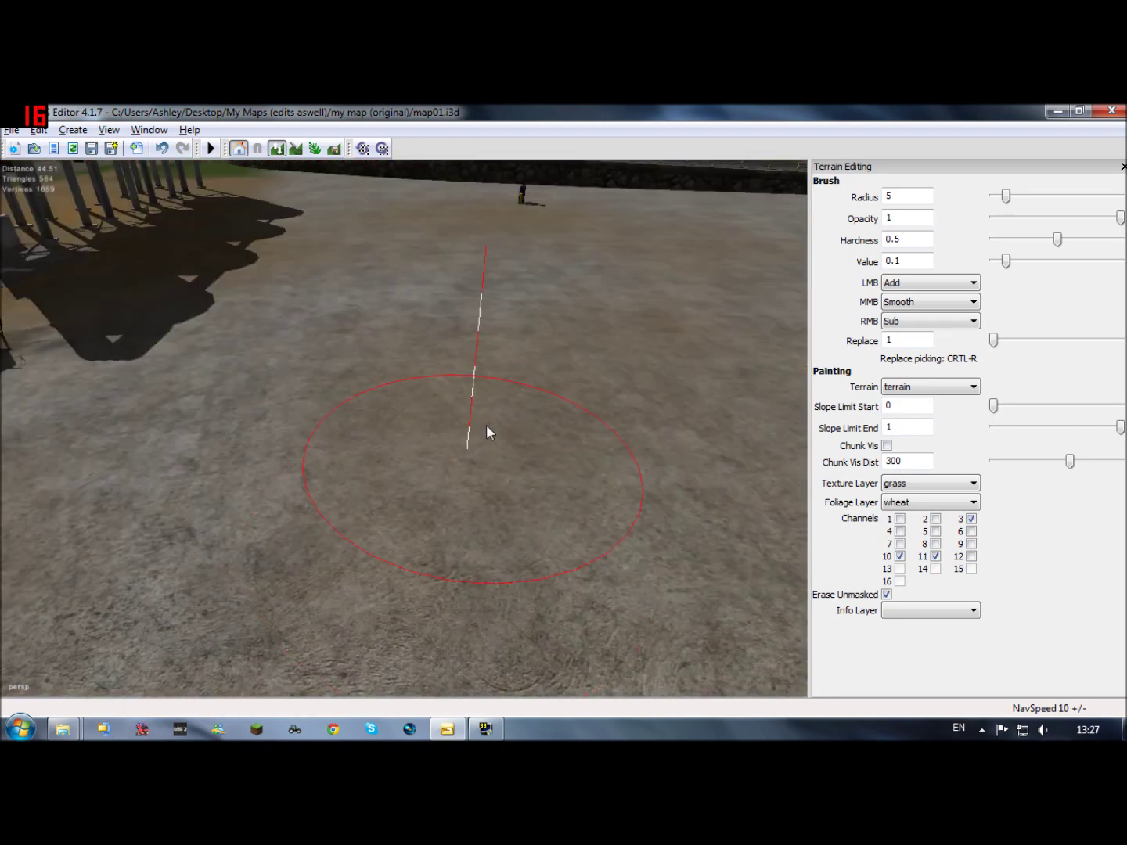
left_click(492, 417)
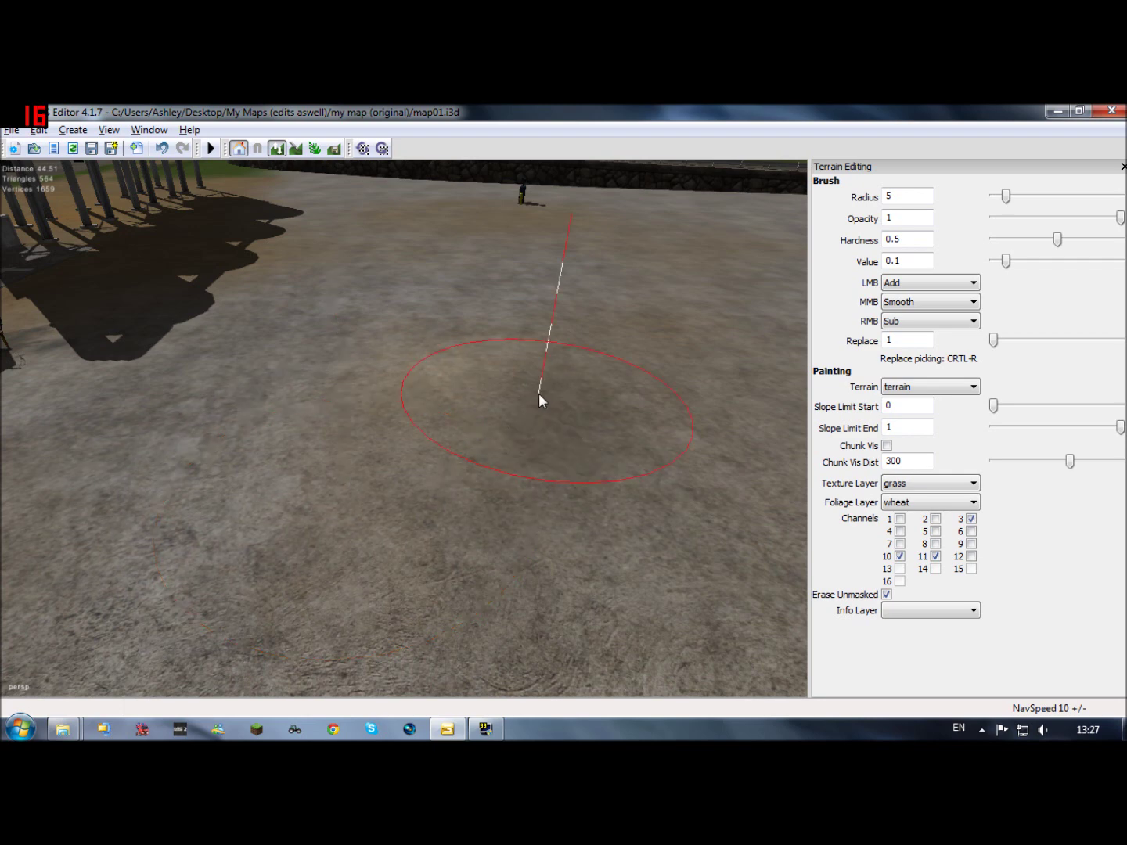
right_click_drag(548, 428, 128, 614, "alt")
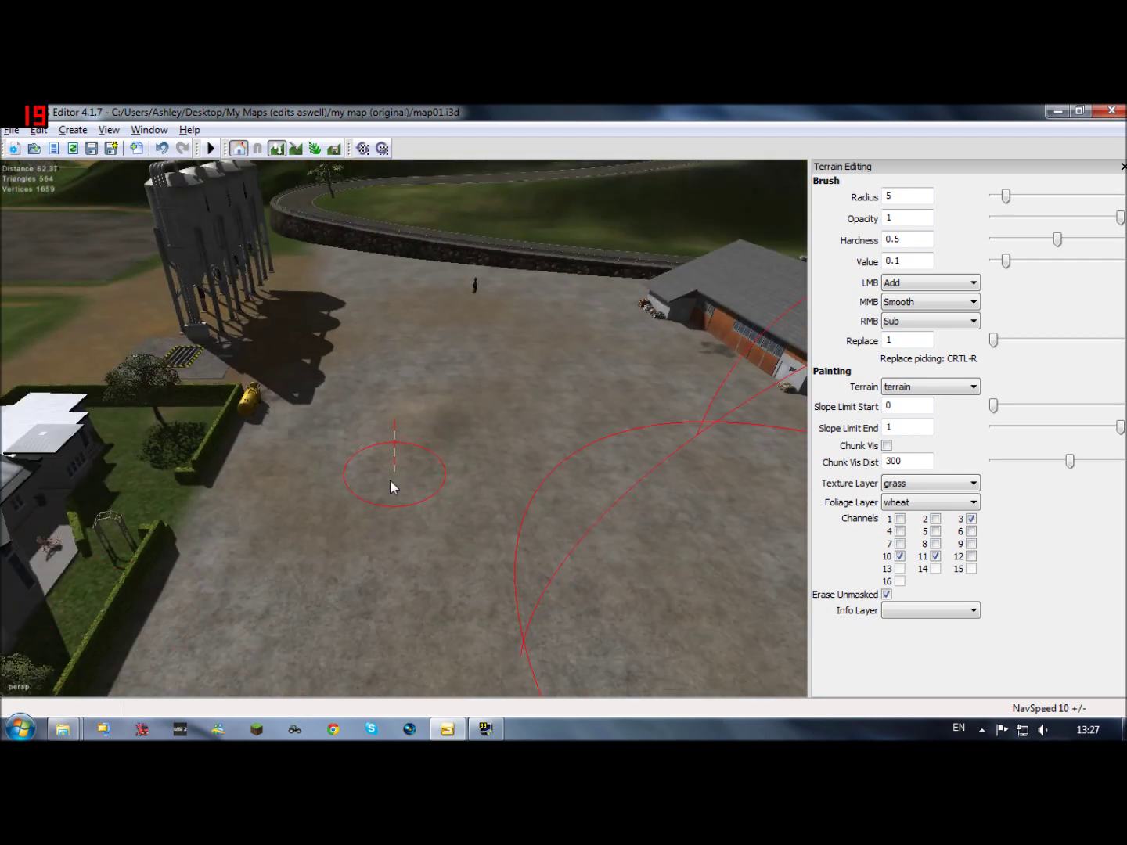
right_click_drag(390, 479, 627, 361, "alt")
left_click_drag(395, 480, 428, 436, "alt")
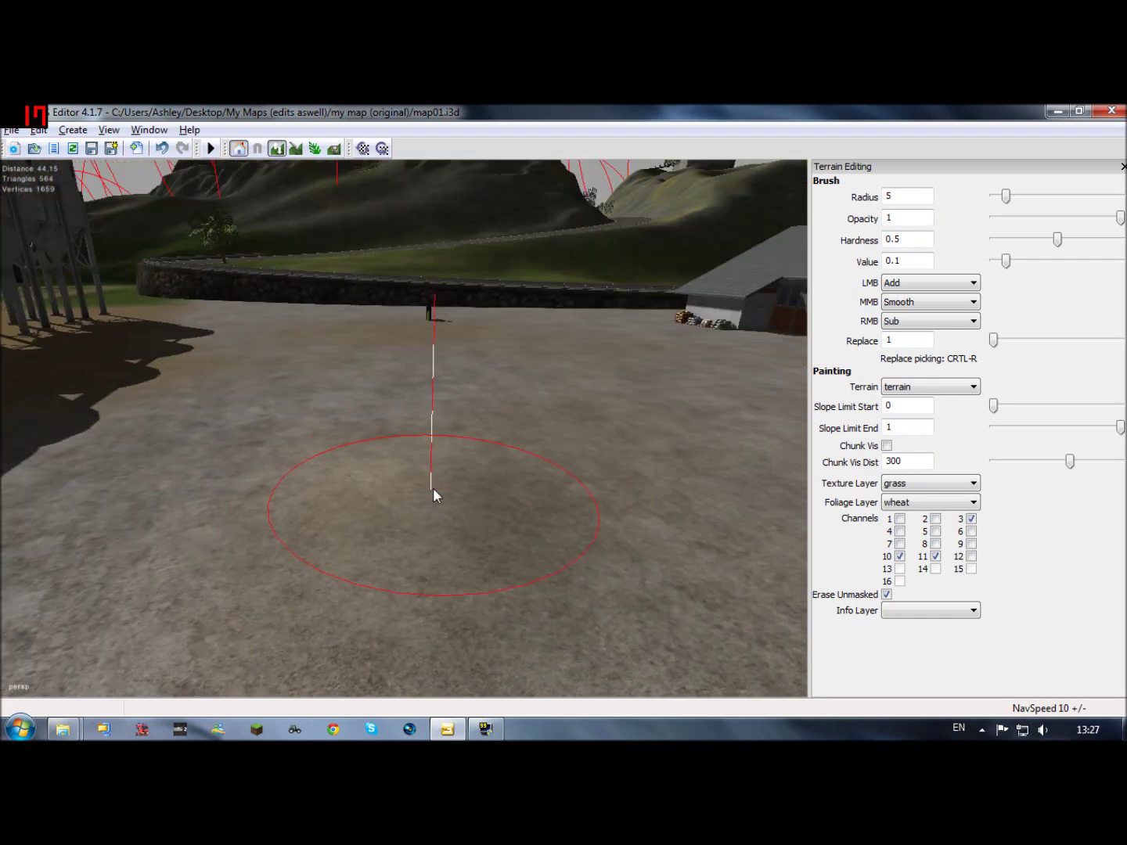
right_click_drag(451, 503, 245, 595)
left_click_drag(432, 447, 445, 436)
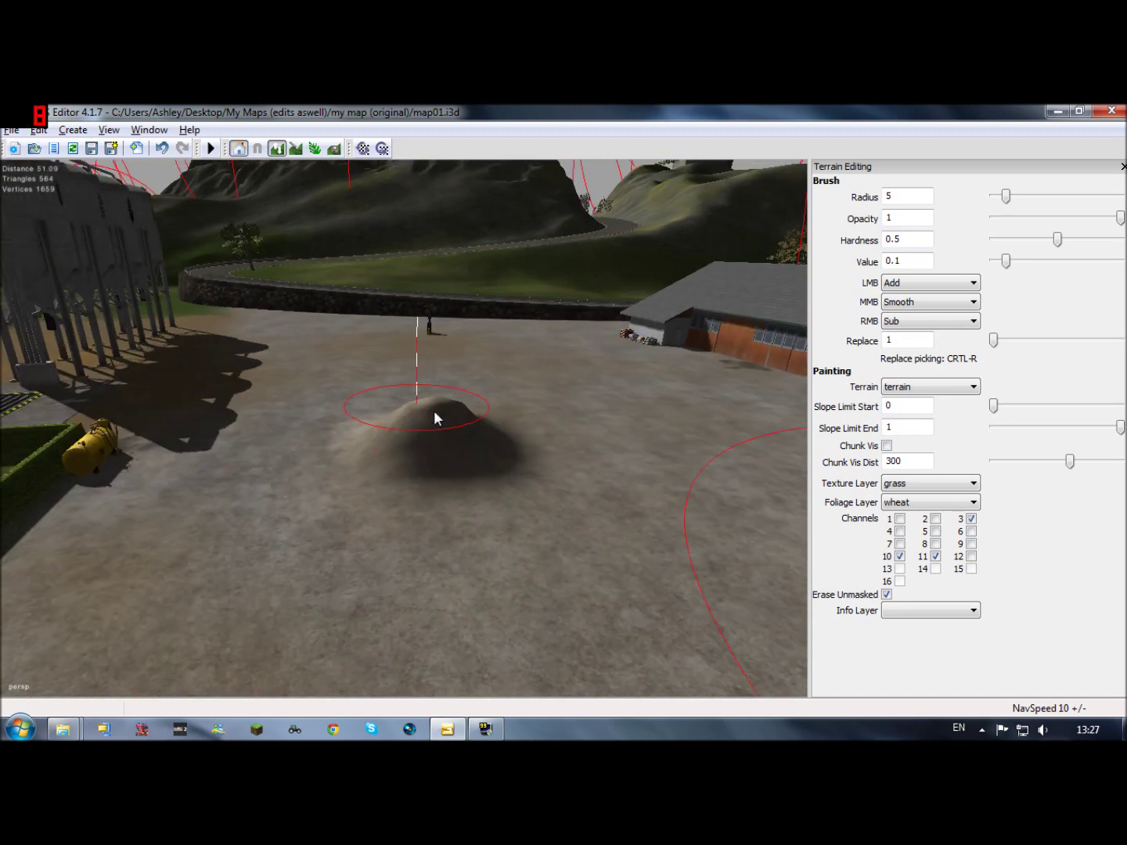
Step: Smooth the farmyard mound down until it blends into the surrounding flat ground
mouse_move(436, 411)
middle_mouse_down()
mouse_move(498, 445)
mouse_move(400, 434)
mouse_move(368, 493)
middle_mouse_up()
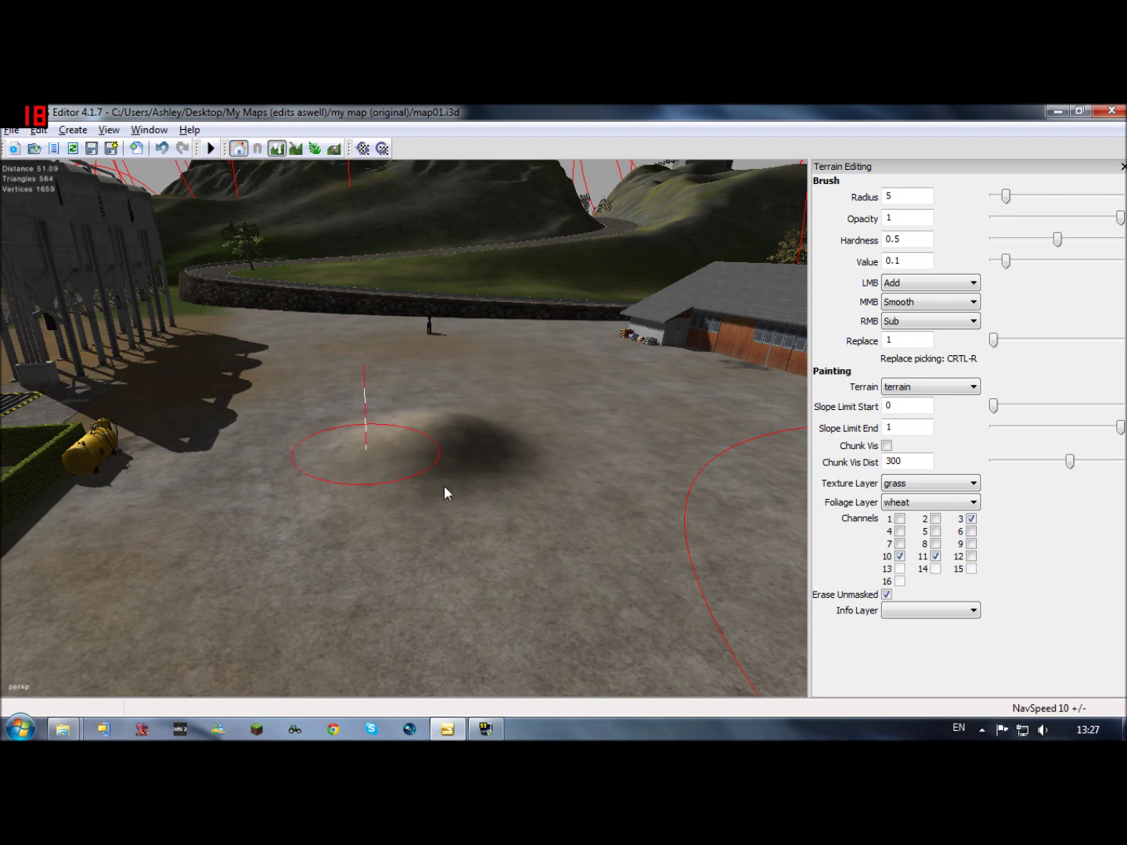
mouse_move(444, 487)
middle_mouse_down()
mouse_move(482, 445)
mouse_move(473, 425)
mouse_move(399, 452)
mouse_move(422, 445)
middle_mouse_up()
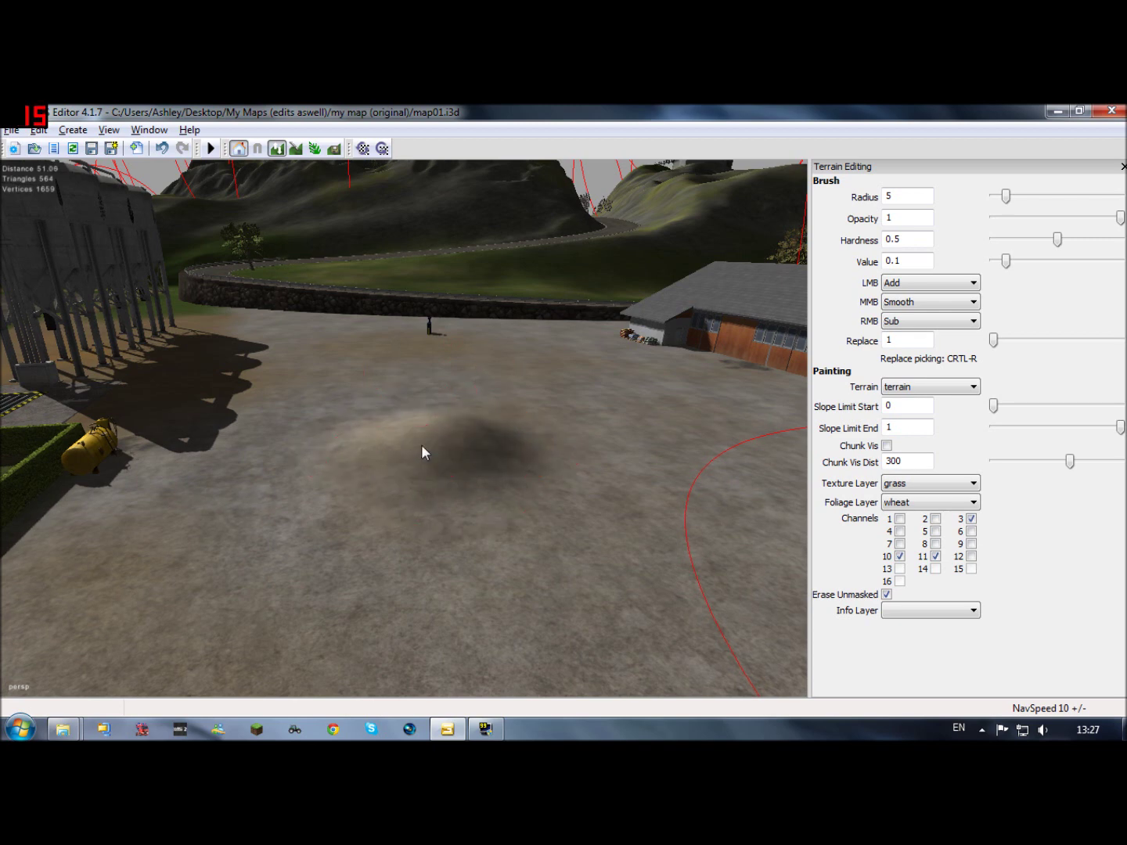
right_click_drag(421, 445, 536, 329, "alt")
middle_click_drag(537, 329, 440, 366, "alt")
left_click_drag(440, 366, 364, 331, "alt")
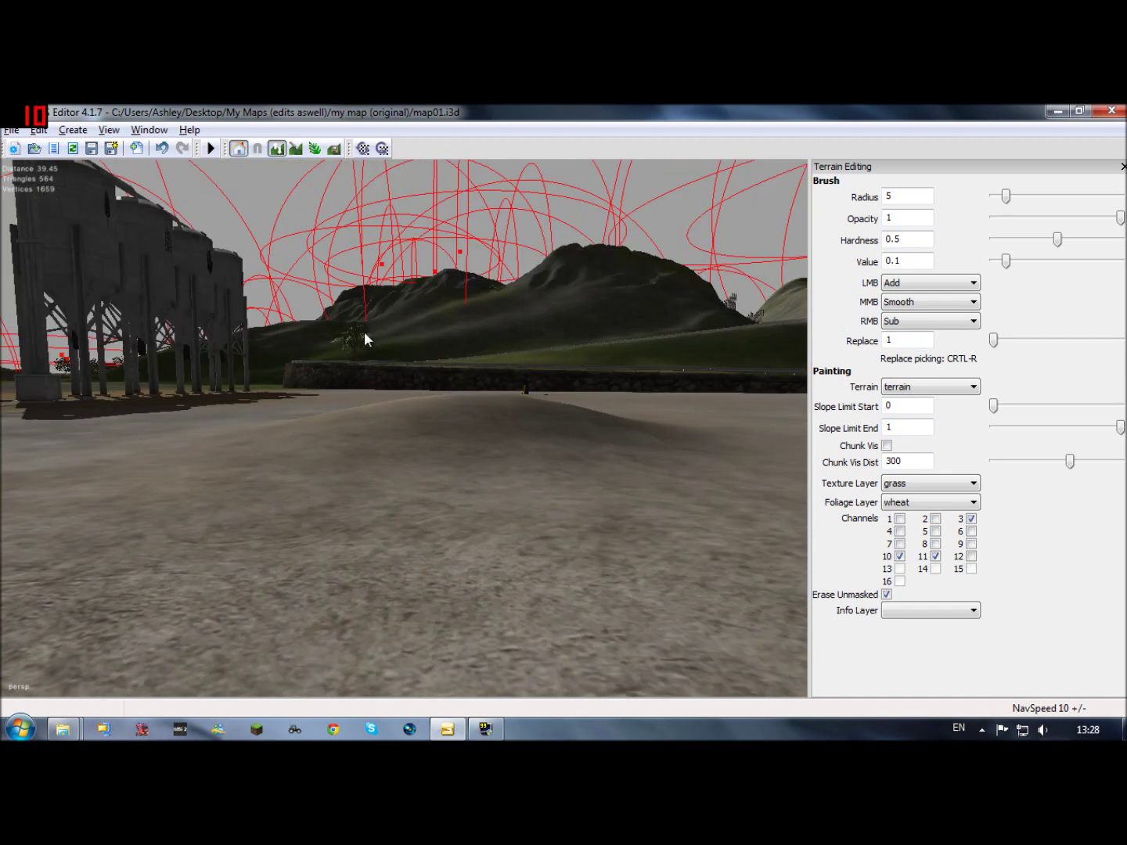
mouse_move(454, 418)
middle_mouse_down()
mouse_move(435, 447)
mouse_move(501, 389)
mouse_move(547, 427)
mouse_move(531, 420)
mouse_move(443, 443)
mouse_move(464, 444)
middle_mouse_up()
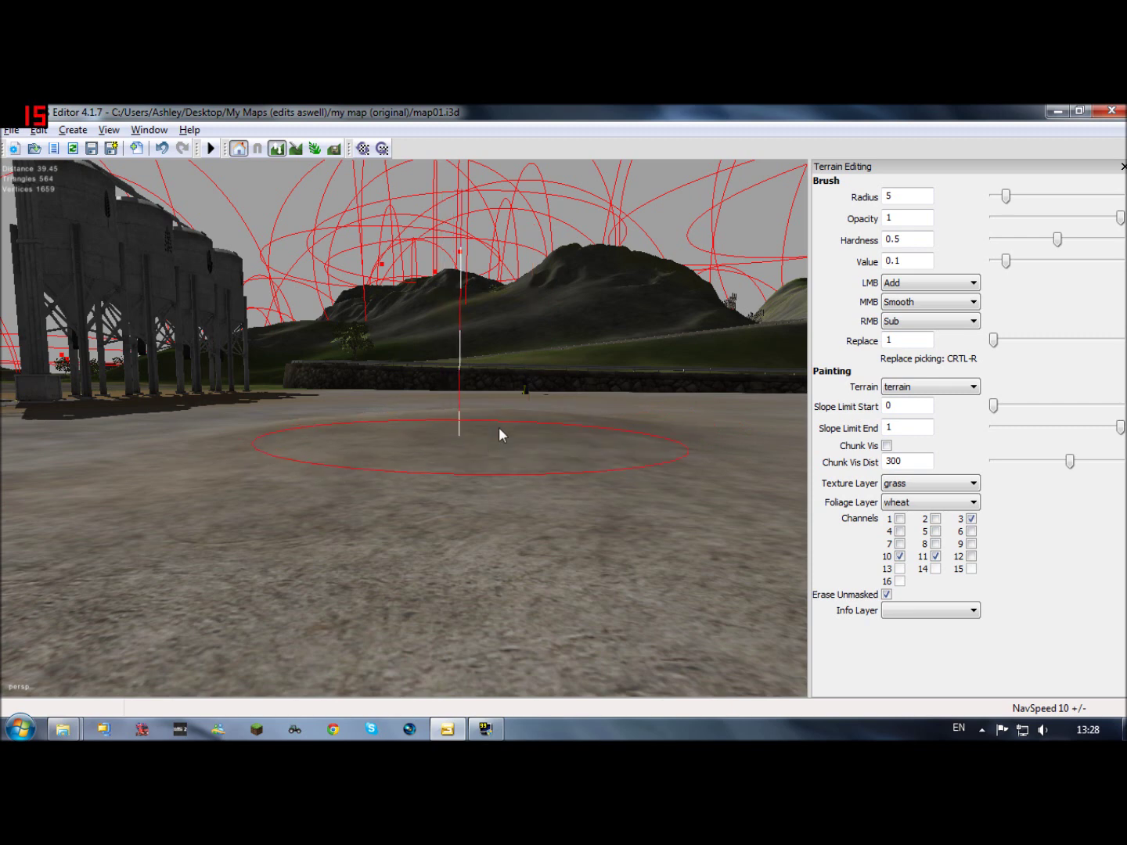
mouse_move(499, 427)
left_mouse_down("alt")
mouse_move(469, 391)
mouse_move(495, 402)
mouse_move(556, 511)
left_mouse_up("alt")
right_click_drag(555, 511, 272, 578, "alt")
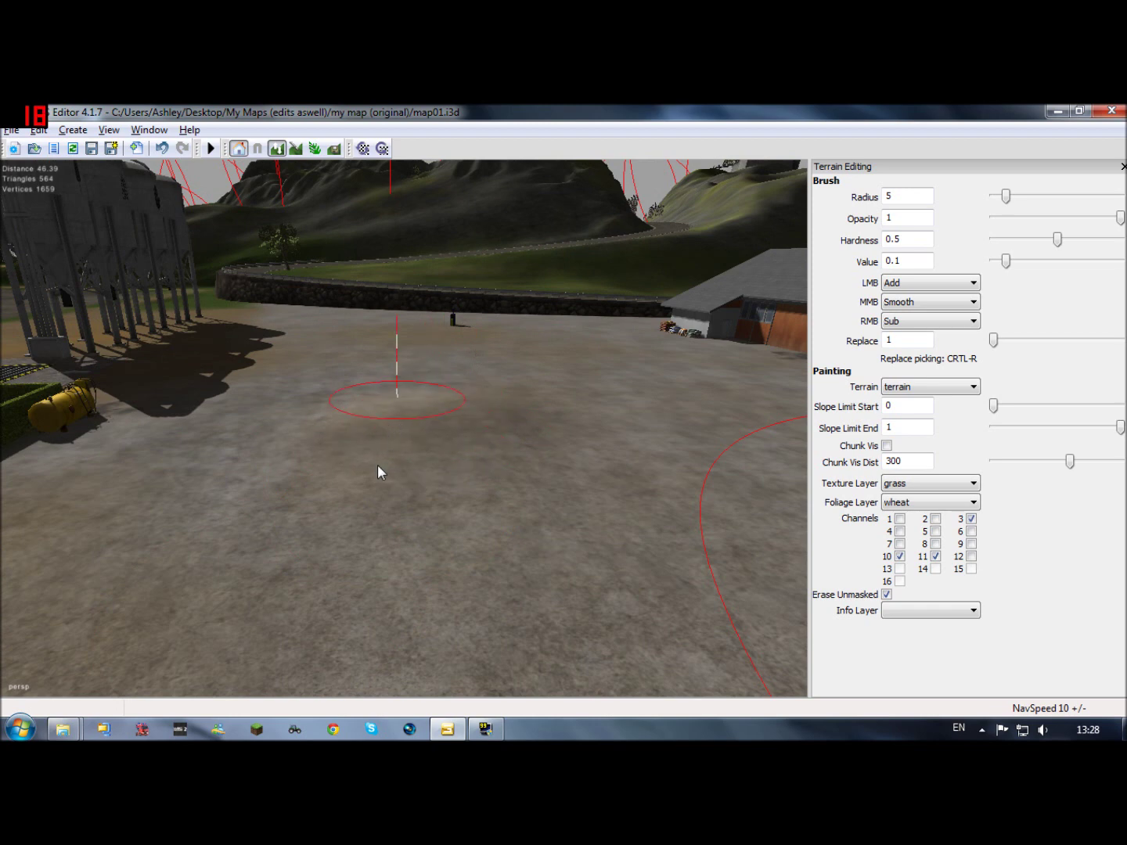
Step: Leave terrain sculpting, view the Animation window and close it again
right_click_drag(395, 466, 123, 412)
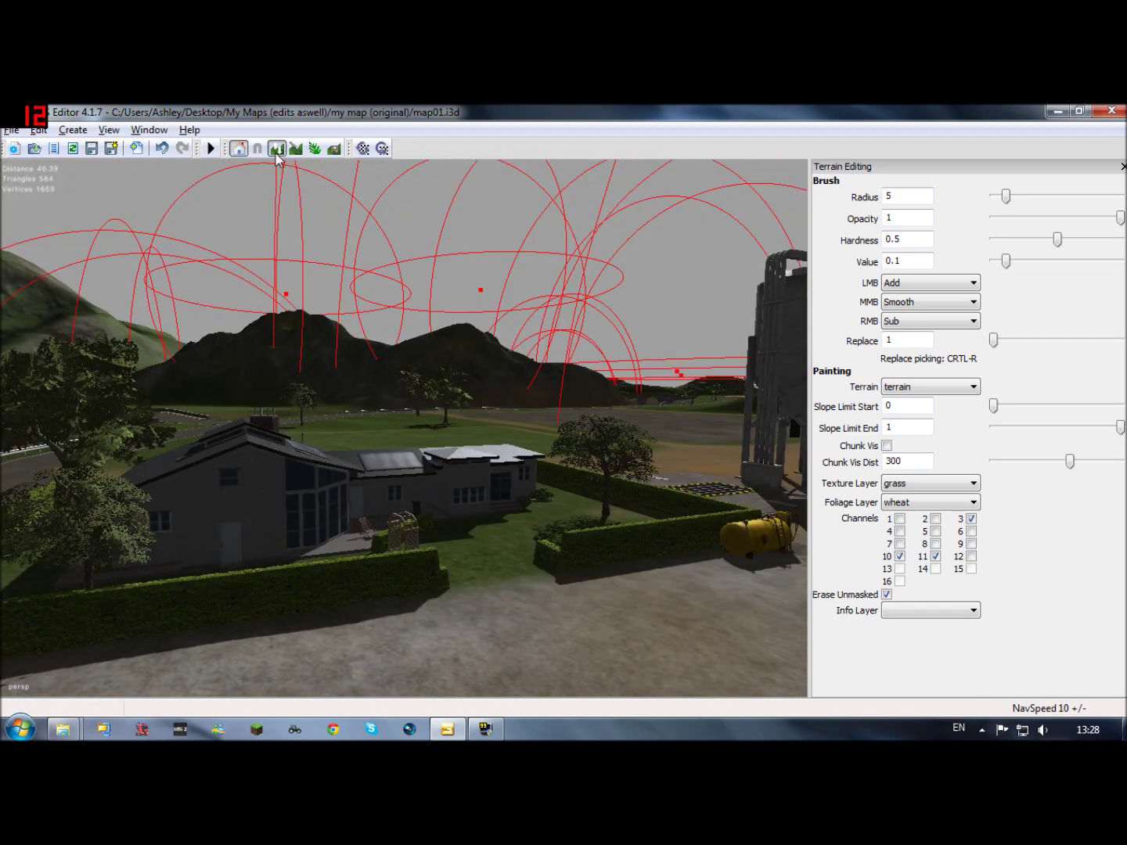
right_click_drag(320, 396, 173, 574)
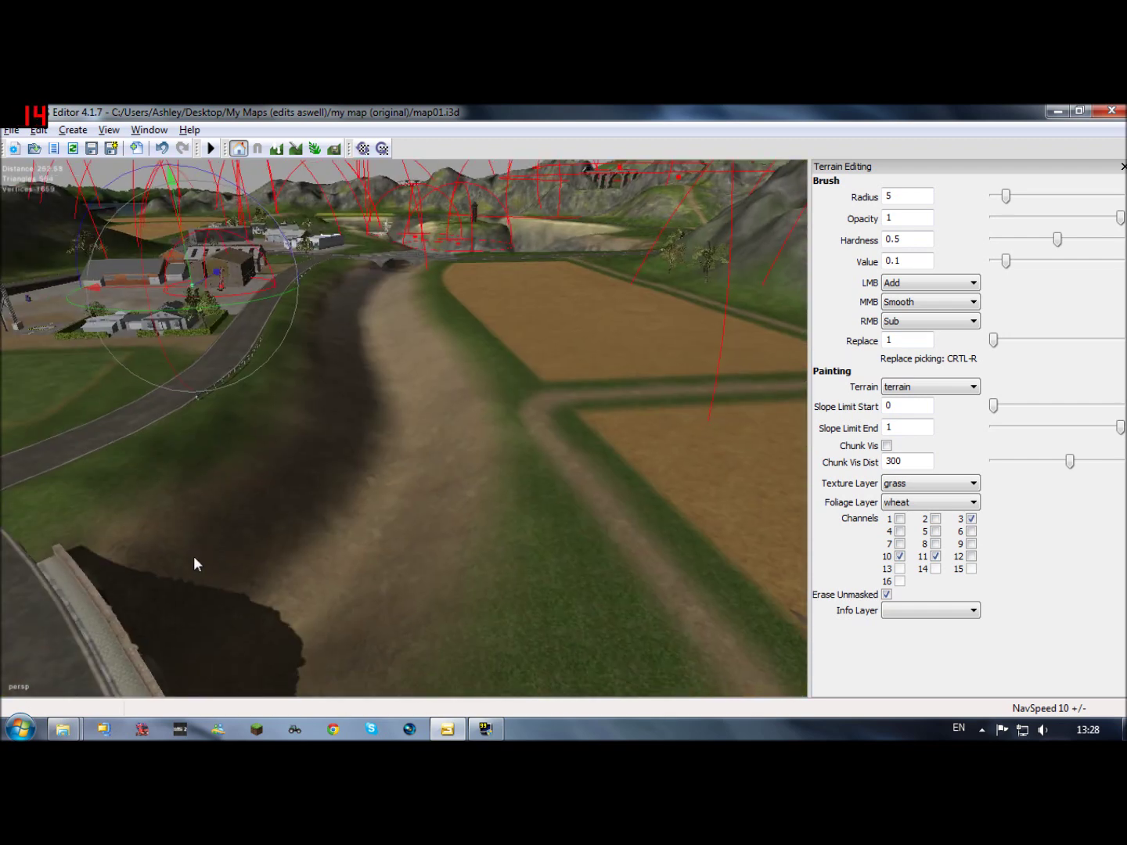
scroll(171, 531, "down", 2)
left_click(137, 130)
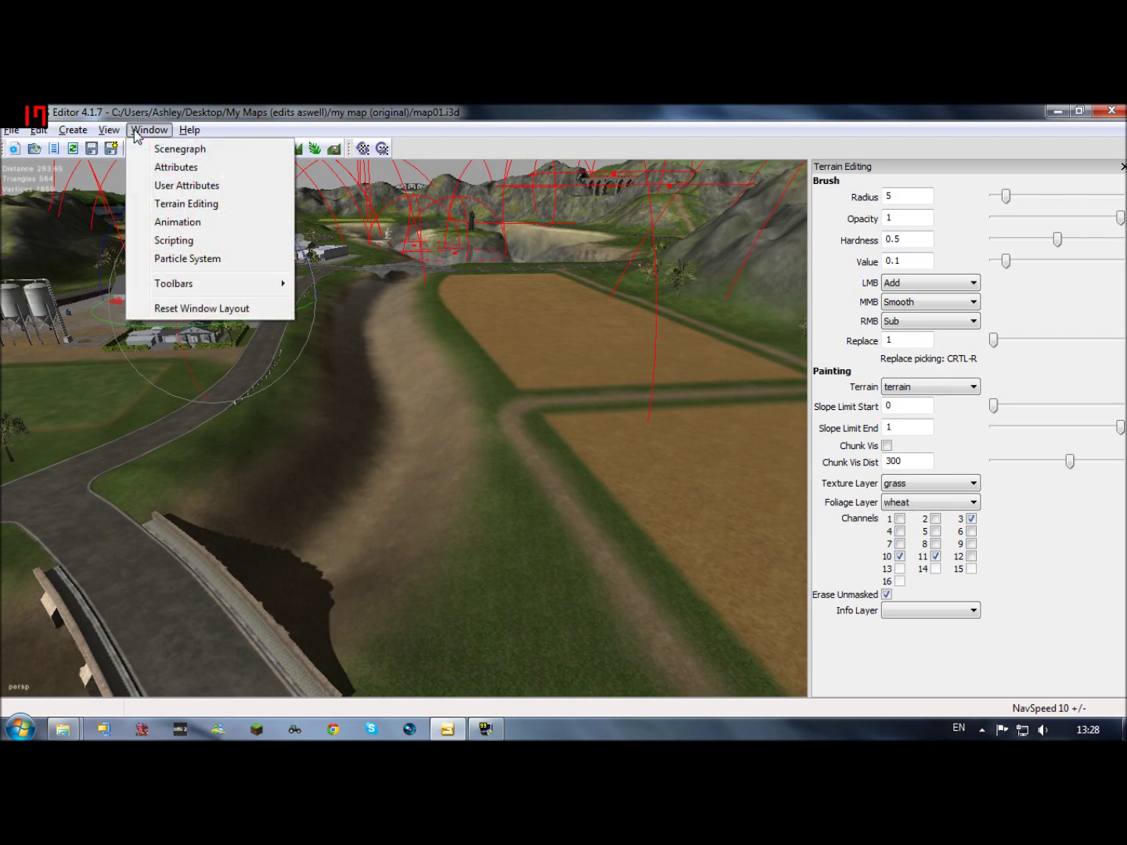
left_click(175, 227)
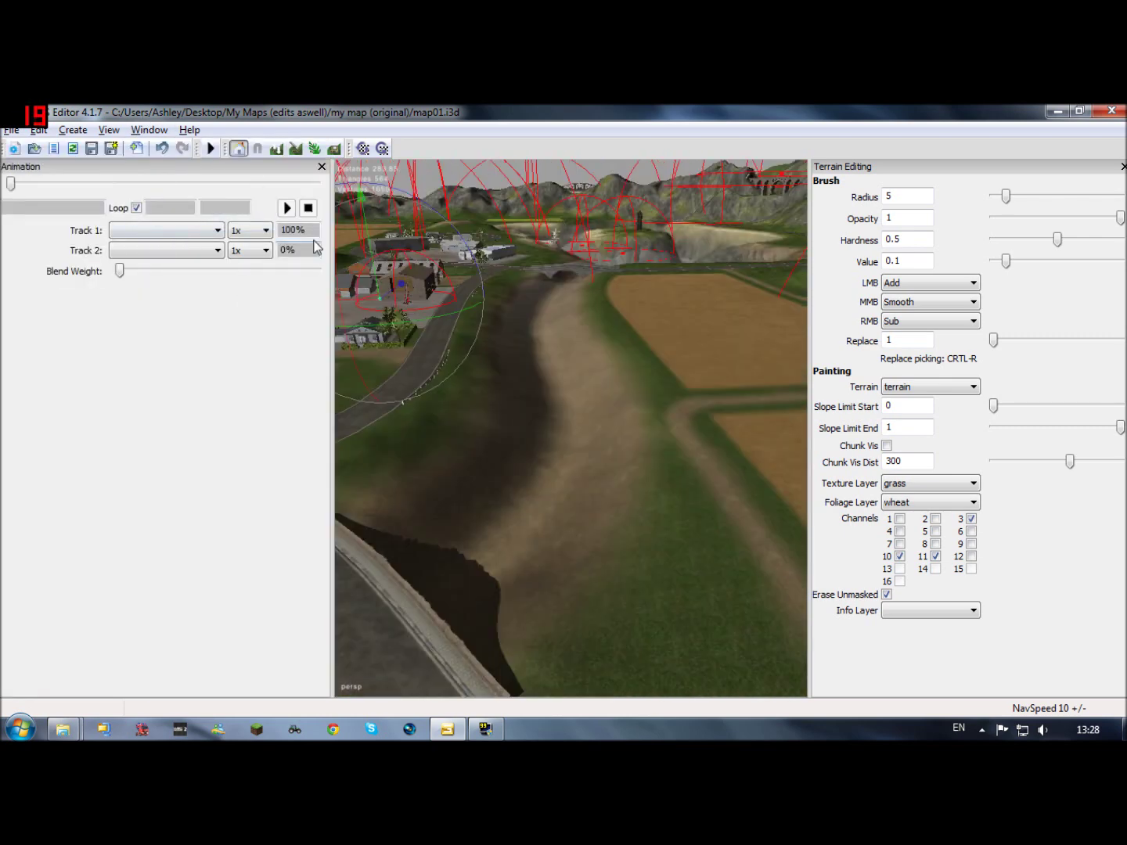
left_click(322, 167)
left_click(143, 130)
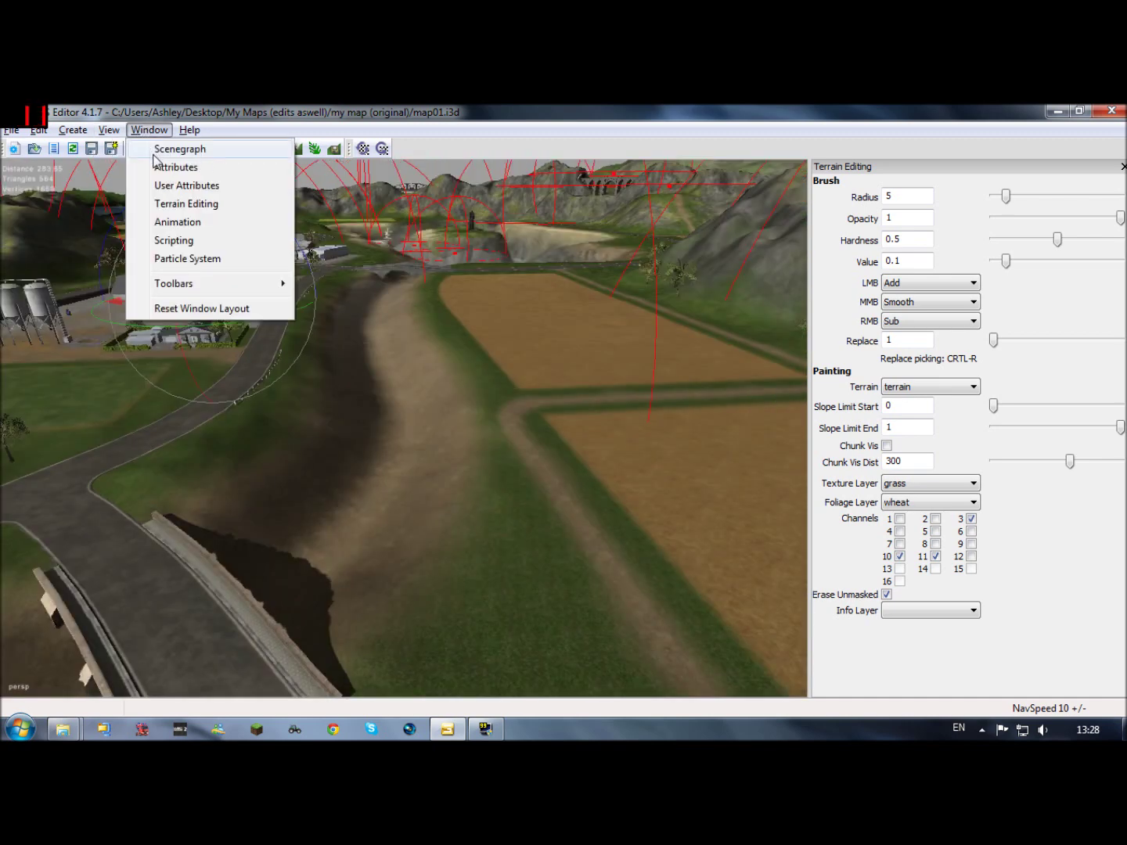
mouse_move(248, 292)
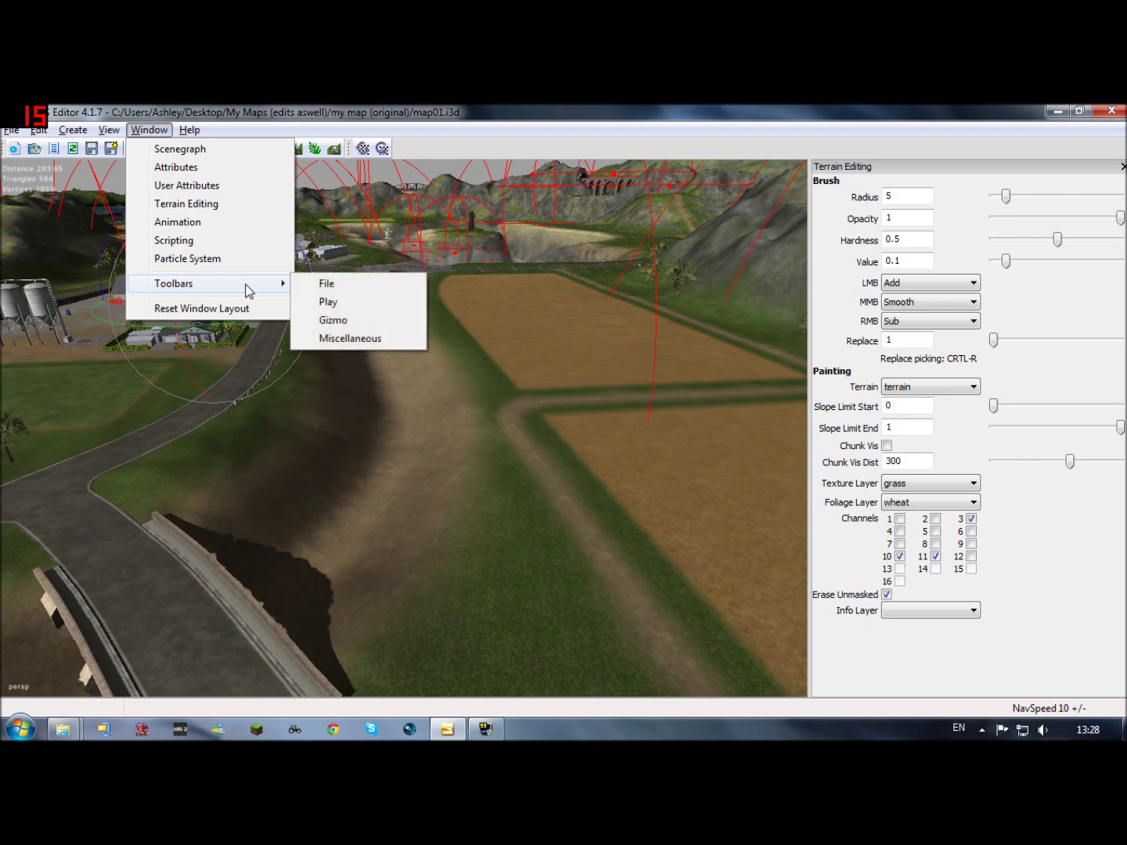
left_click(353, 106)
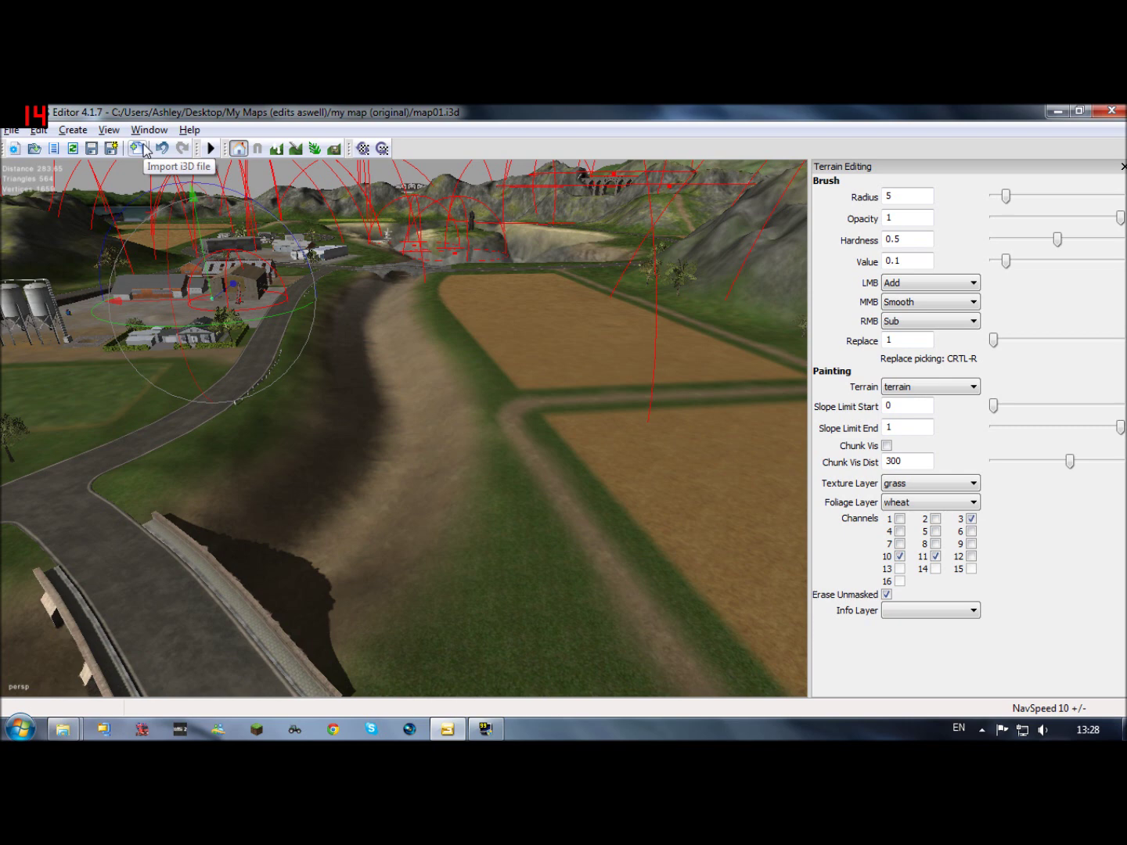
left_click(110, 130)
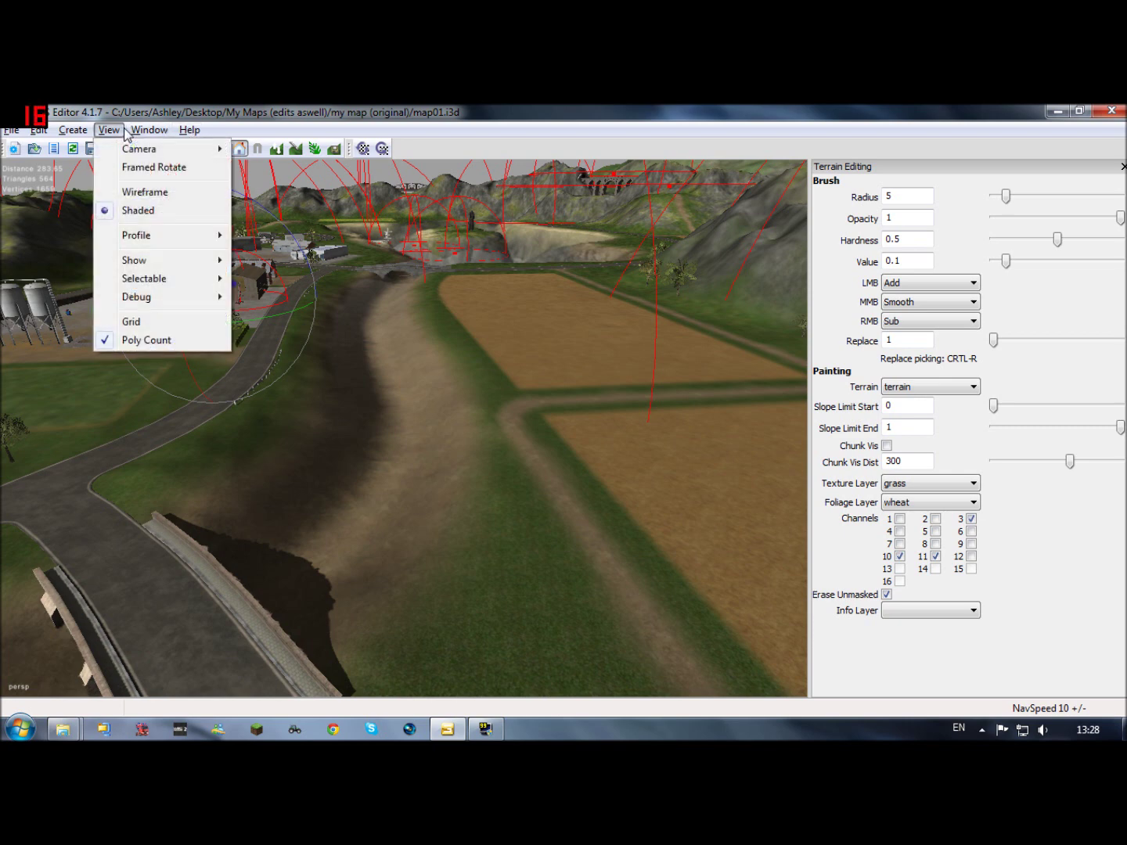
mouse_move(73, 140)
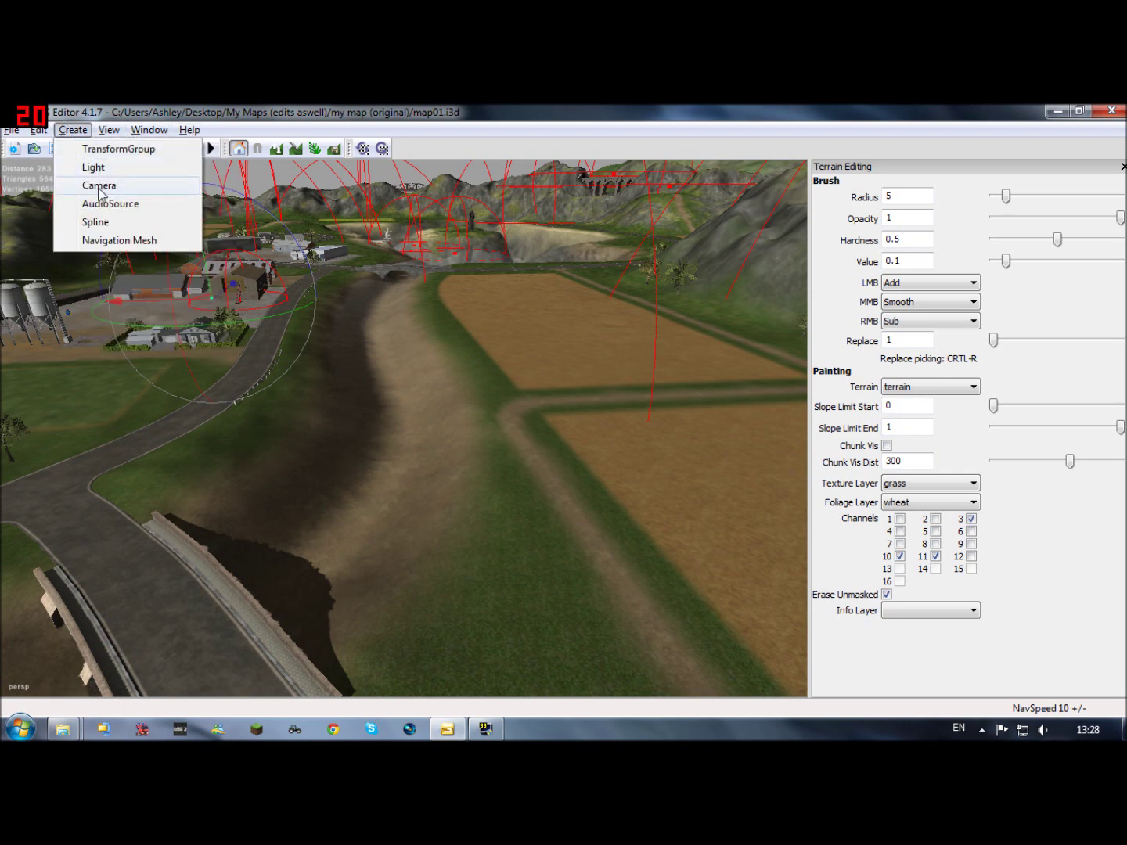
left_click(425, 392)
Step: Close the Terrain Editing window so the scene view takes up the full width
left_click_drag(426, 393, 392, 275, "alt")
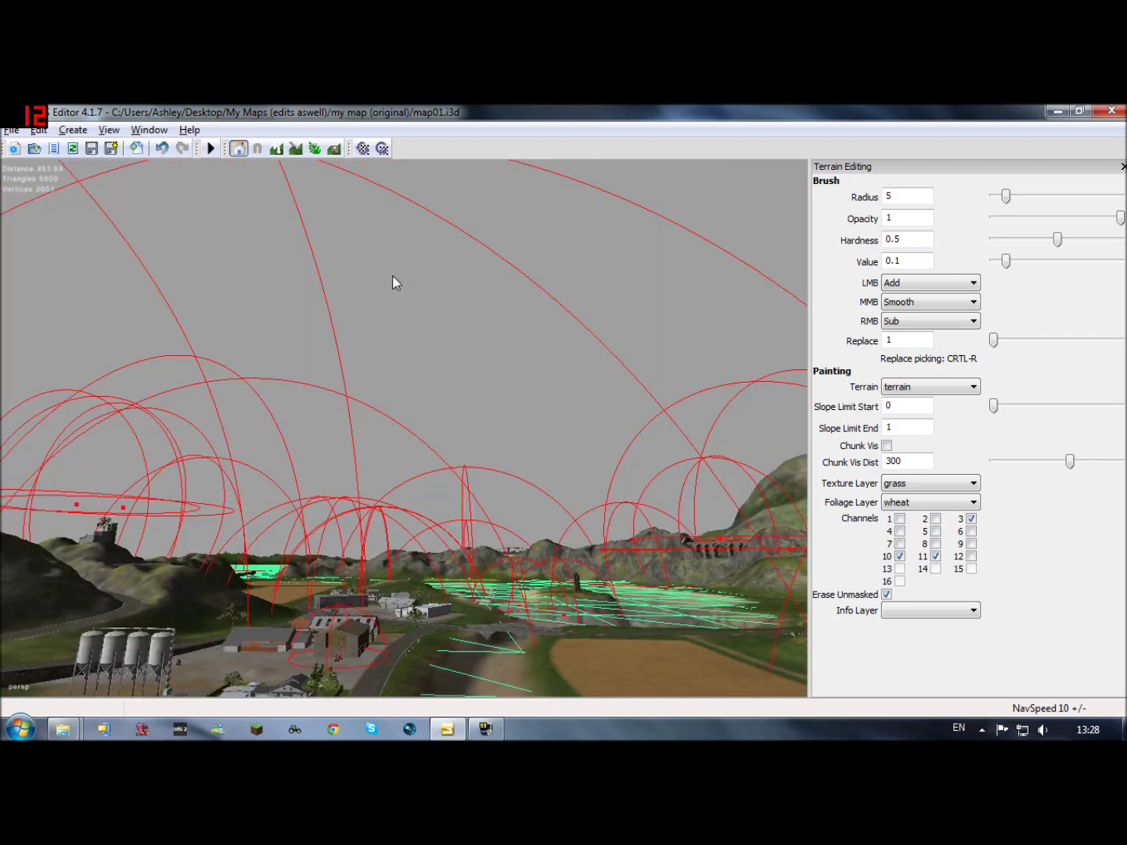
left_click(503, 501)
left_click_drag(503, 501, 336, 435, "alt")
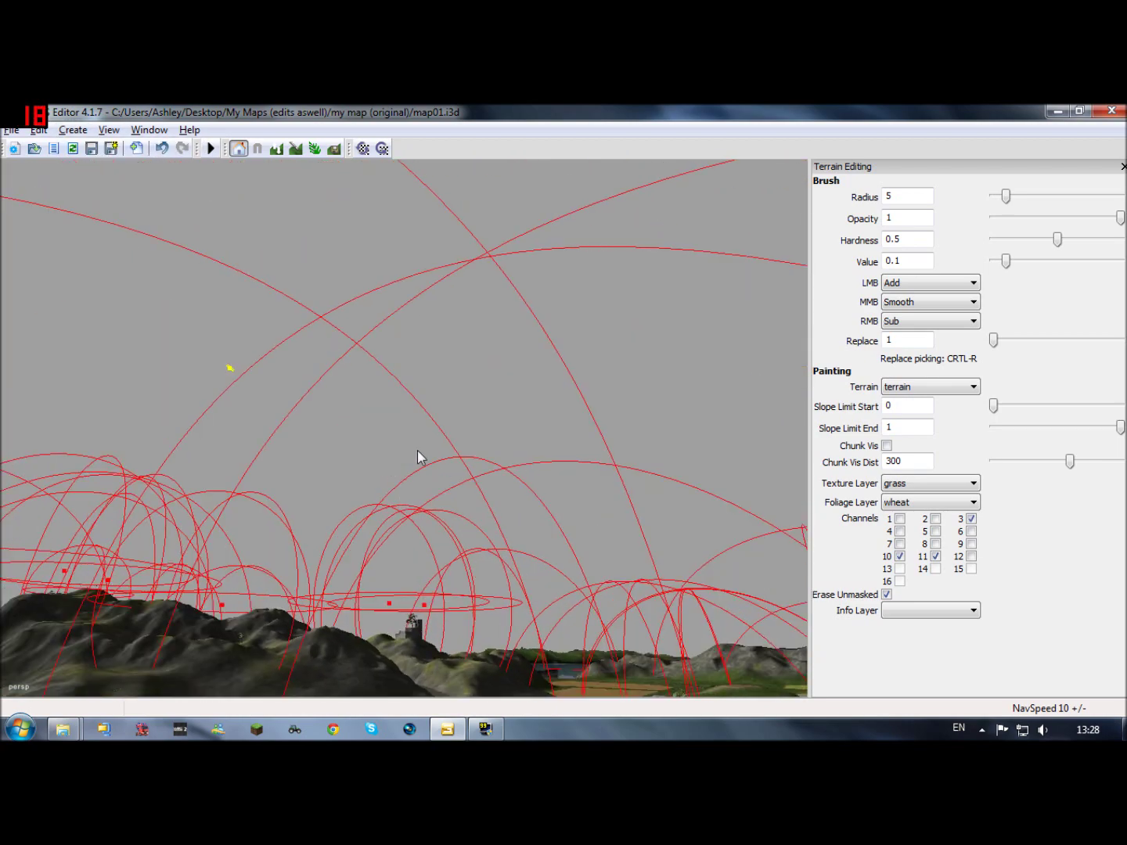
middle_click_drag(418, 450, 343, 391, "alt")
left_click_drag(343, 391, 132, 372, "alt")
left_click_drag(762, 338, 1108, 183)
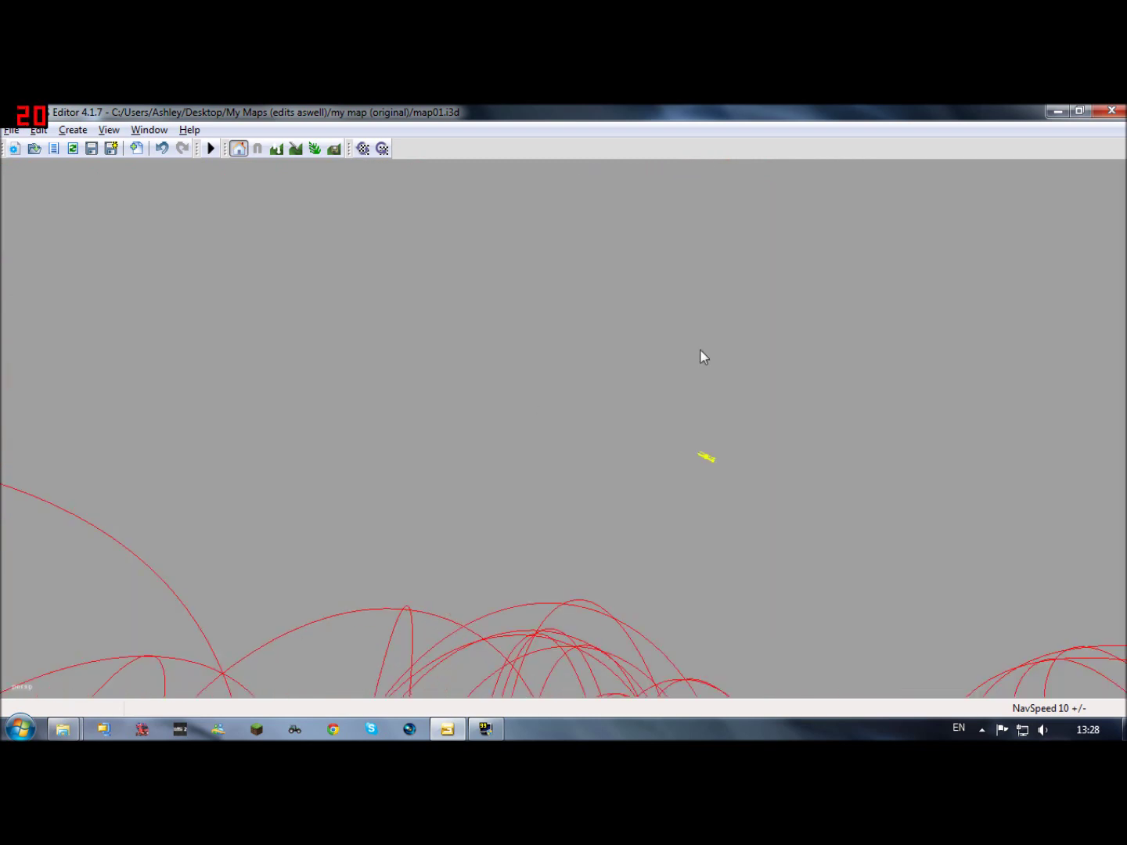
Step: Look over the whole map from above, including the coastline, mountains, fields, village and farmyard
right_click_drag(700, 349, 1062, 317, "alt")
right_click_drag(391, 501, 510, 490, "alt")
left_click_drag(510, 490, 954, 391, "alt")
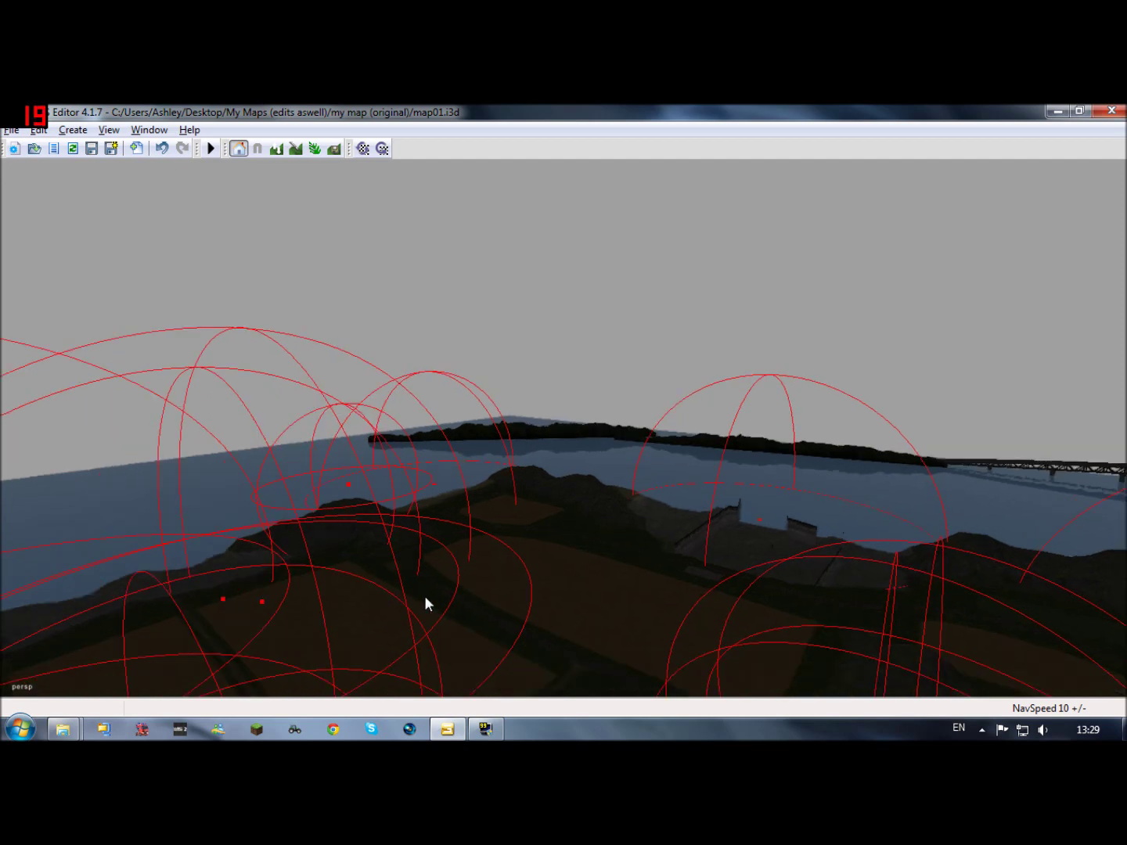
left_click_drag(626, 461, 282, 568, "alt")
right_click_drag(282, 575, 1, 540)
right_click_drag(420, 489, 11, 233)
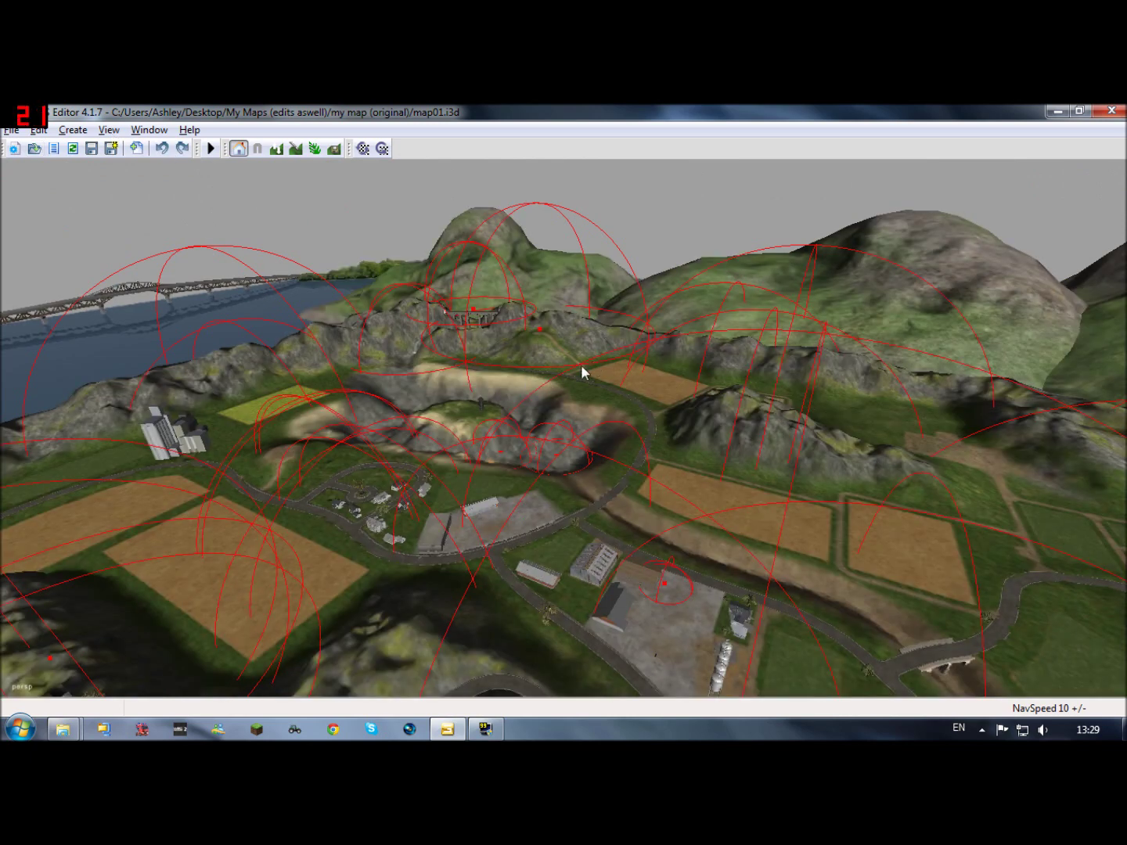
left_click_drag(582, 365, 353, 417, "alt")
left_click_drag(752, 332, 730, 335, "alt")
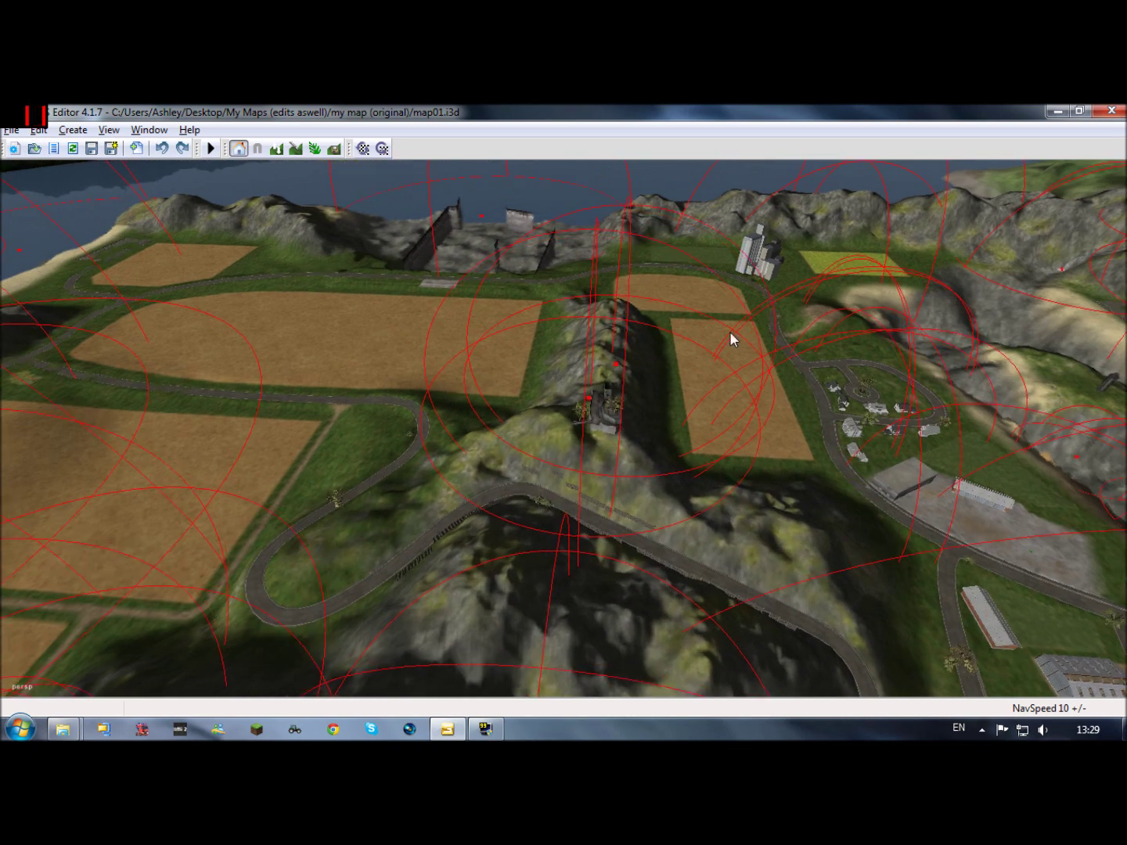
right_click_drag(732, 339, 756, 428)
right_click_drag(778, 379, 835, 392)
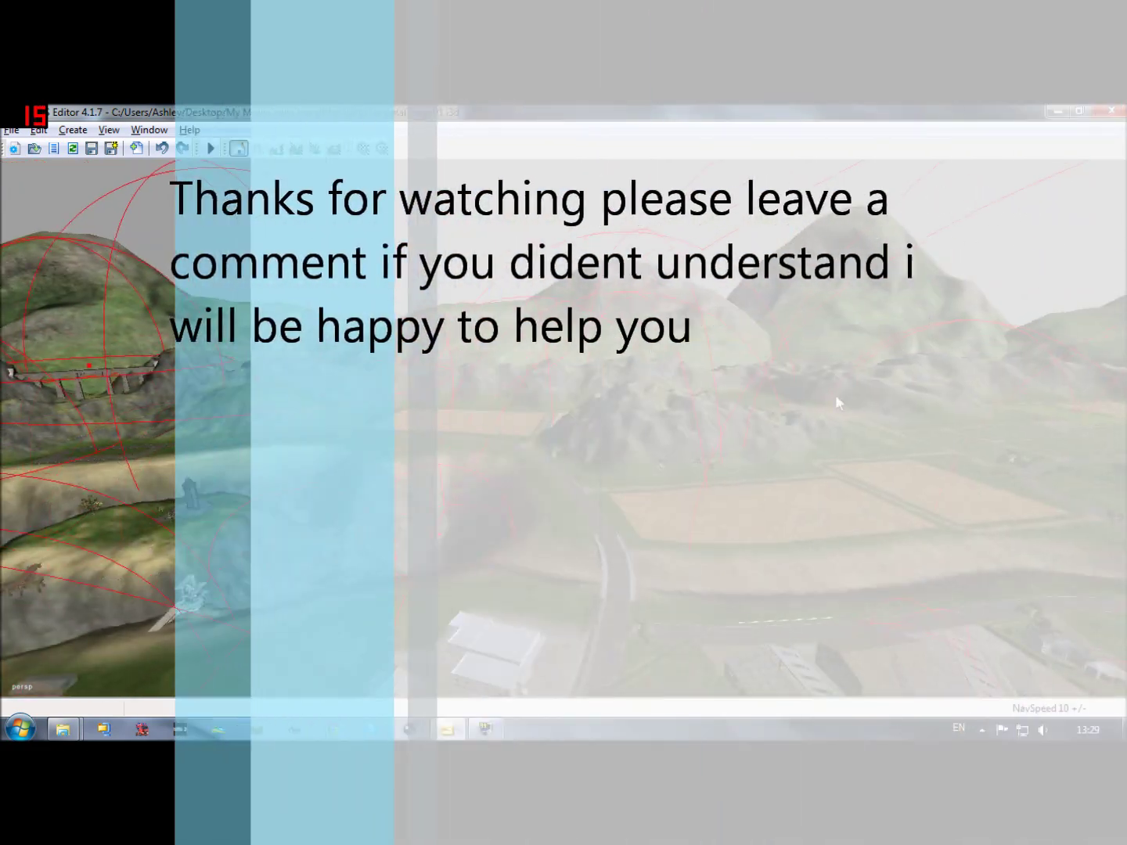
right_click_drag(835, 395, 720, 447)
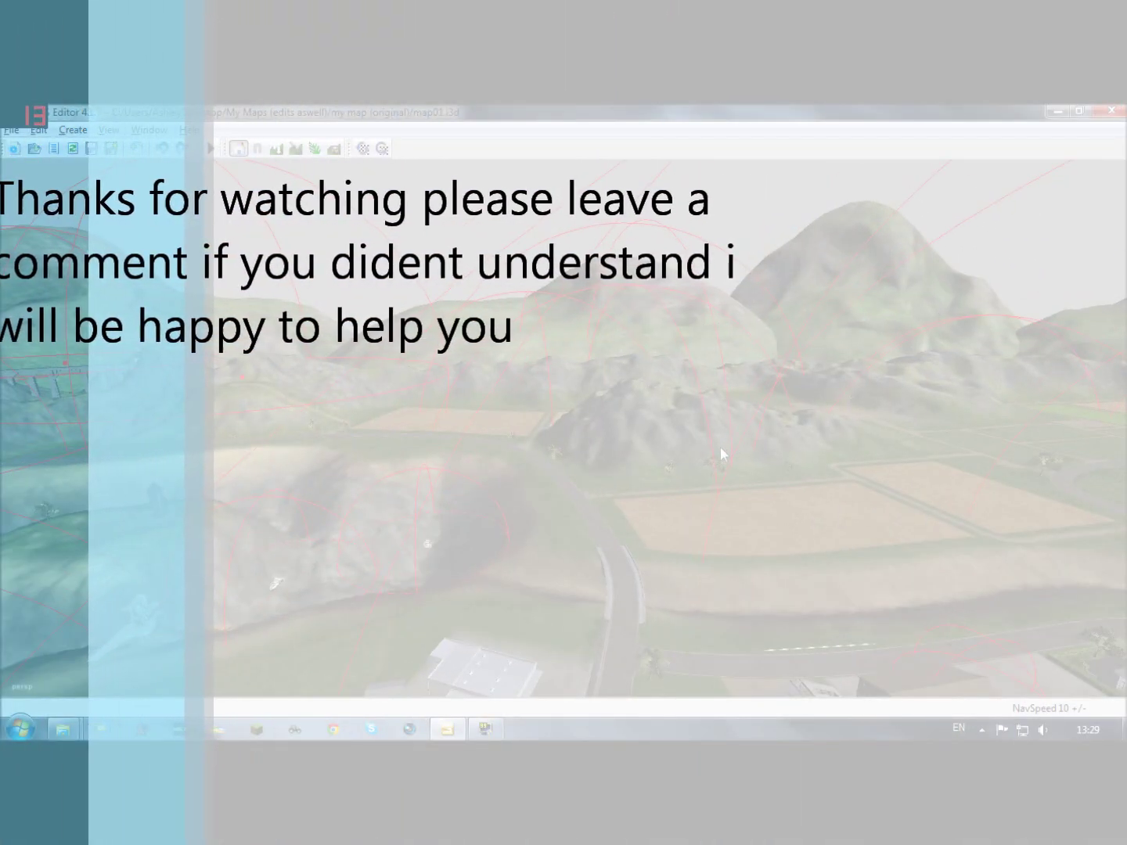